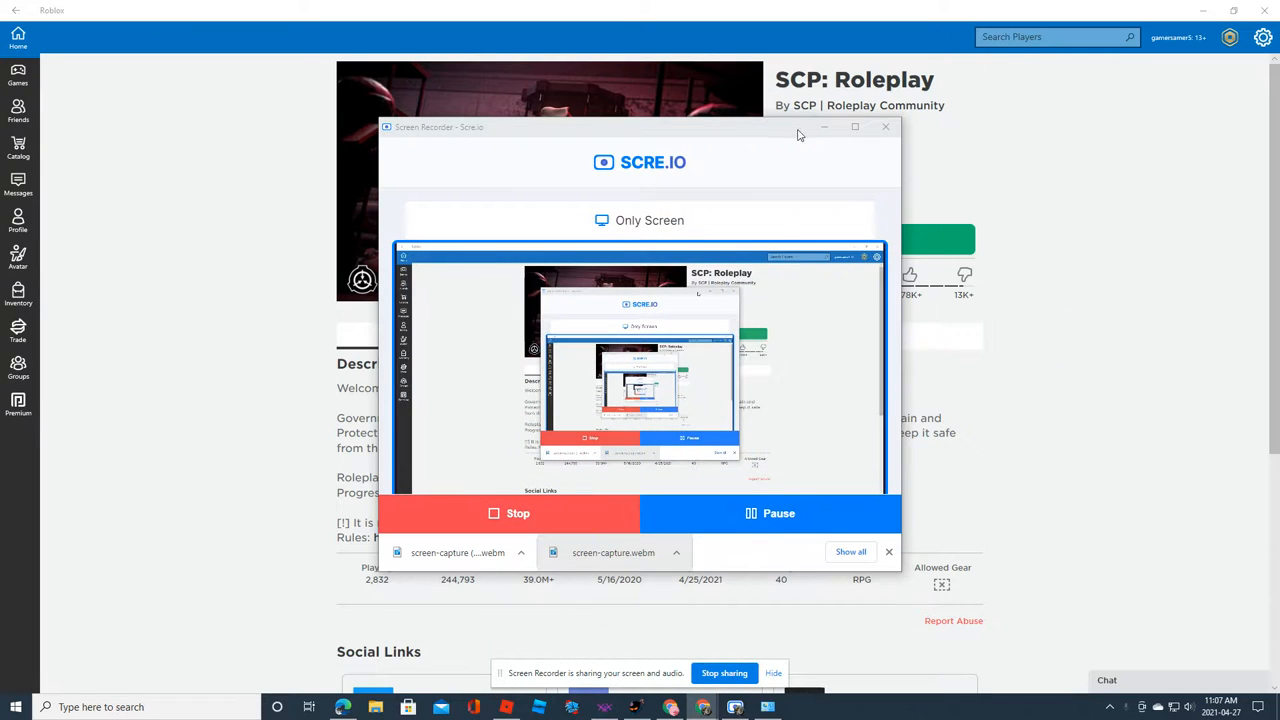
# Minimize the Scre.io recorder and start SCP: Roleplay with the green Play button
pyautogui.click(822, 128)
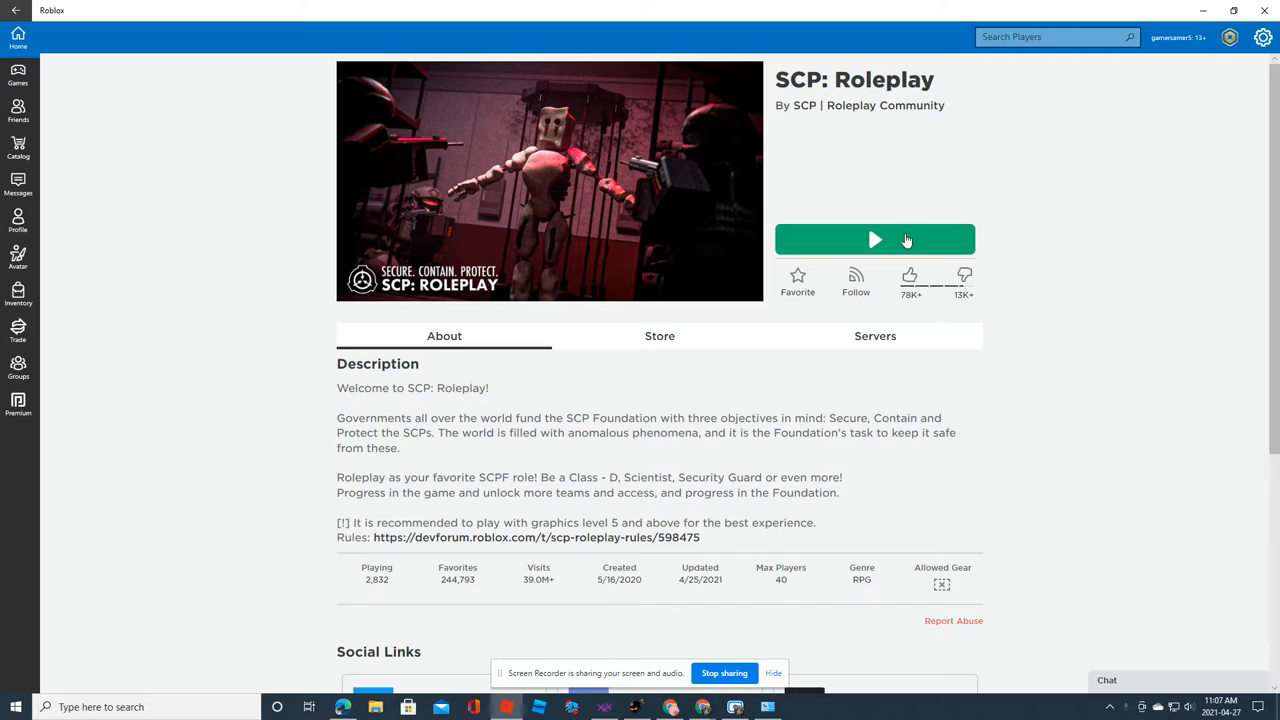
pyautogui.click(815, 240)
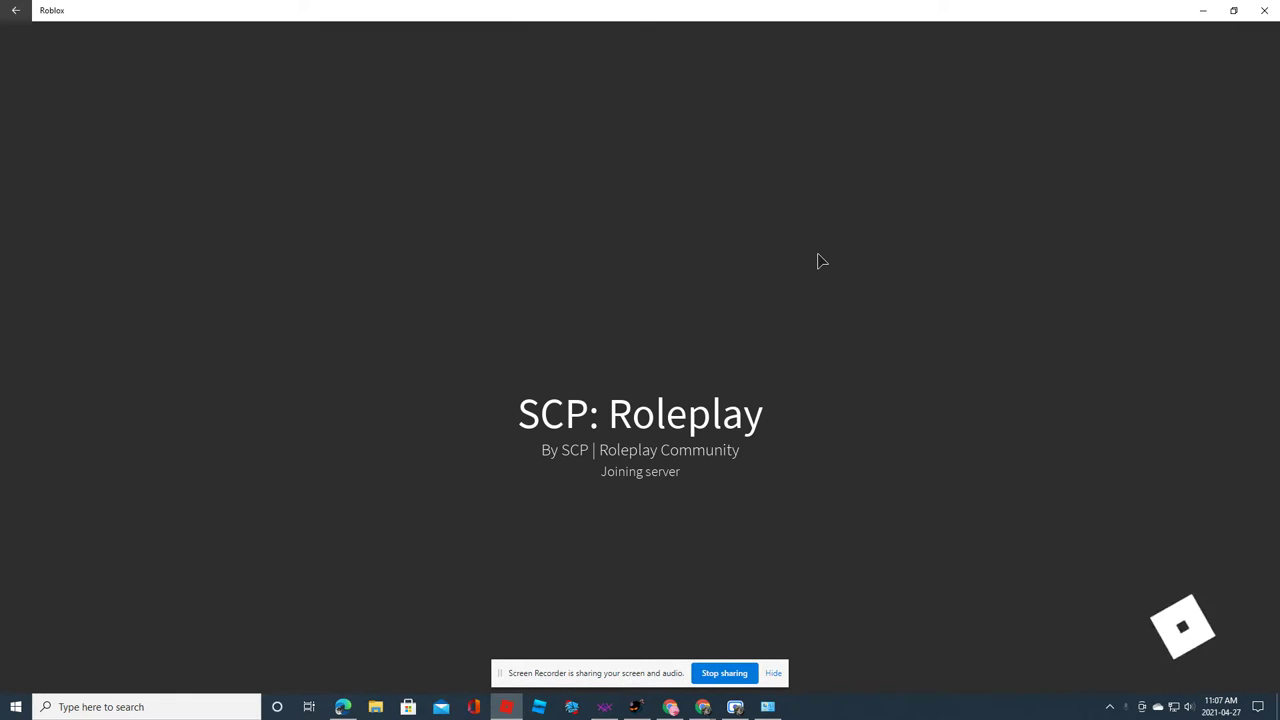
# Check the Screen Recorder from the taskbar while the server loads to the main menu
pyautogui.click(735, 707)
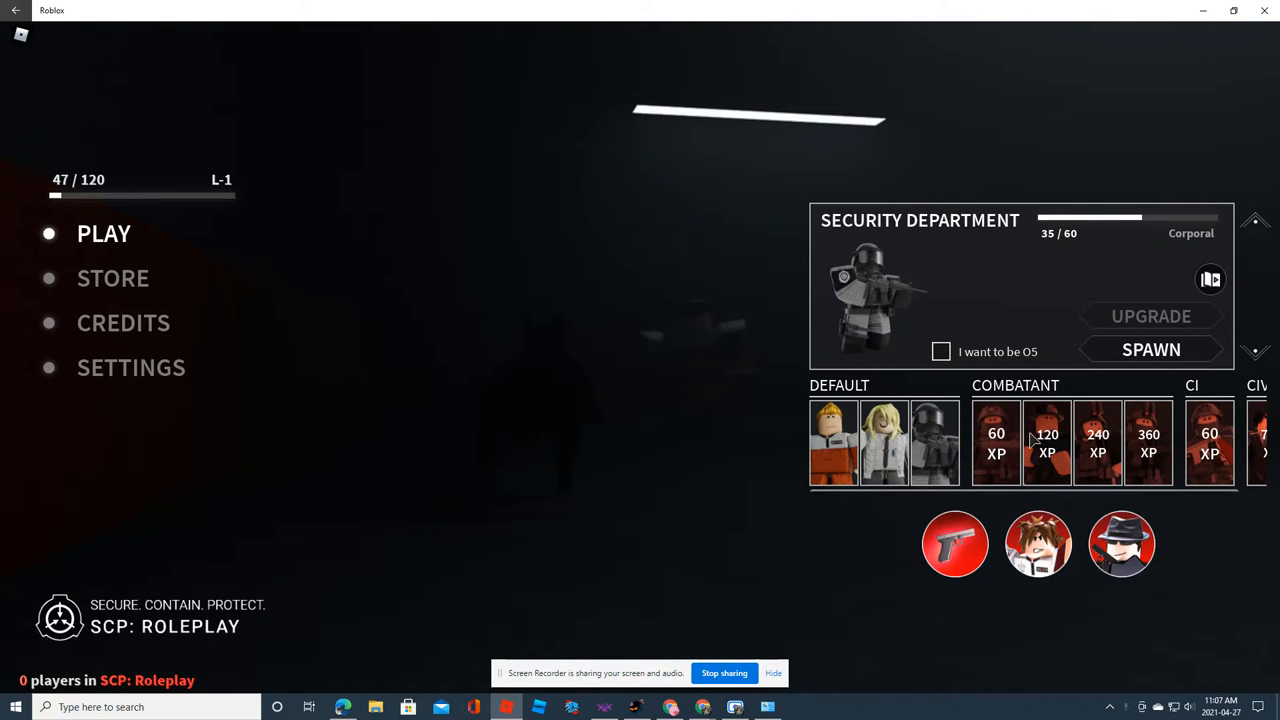
# Pick a locked Combatant tile, cancel the Buy Robux prompt, and spawn as Security Department
pyautogui.click(996, 443)
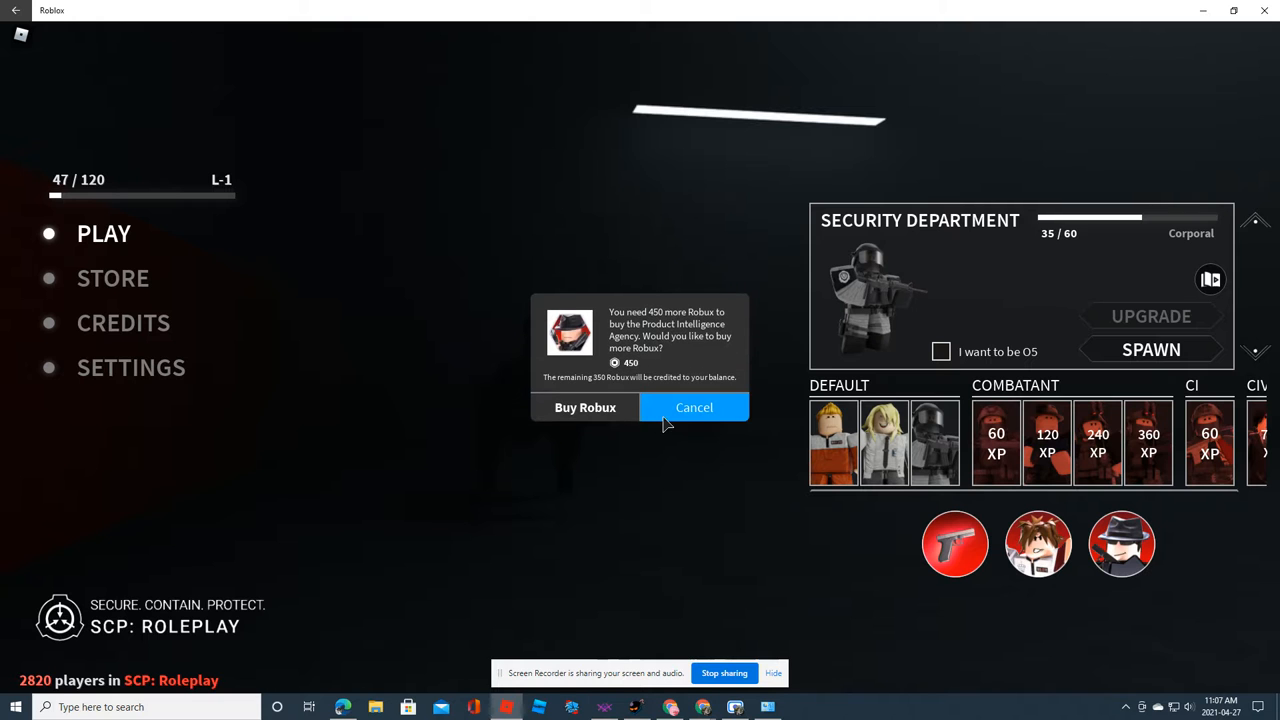
pyautogui.click(686, 412)
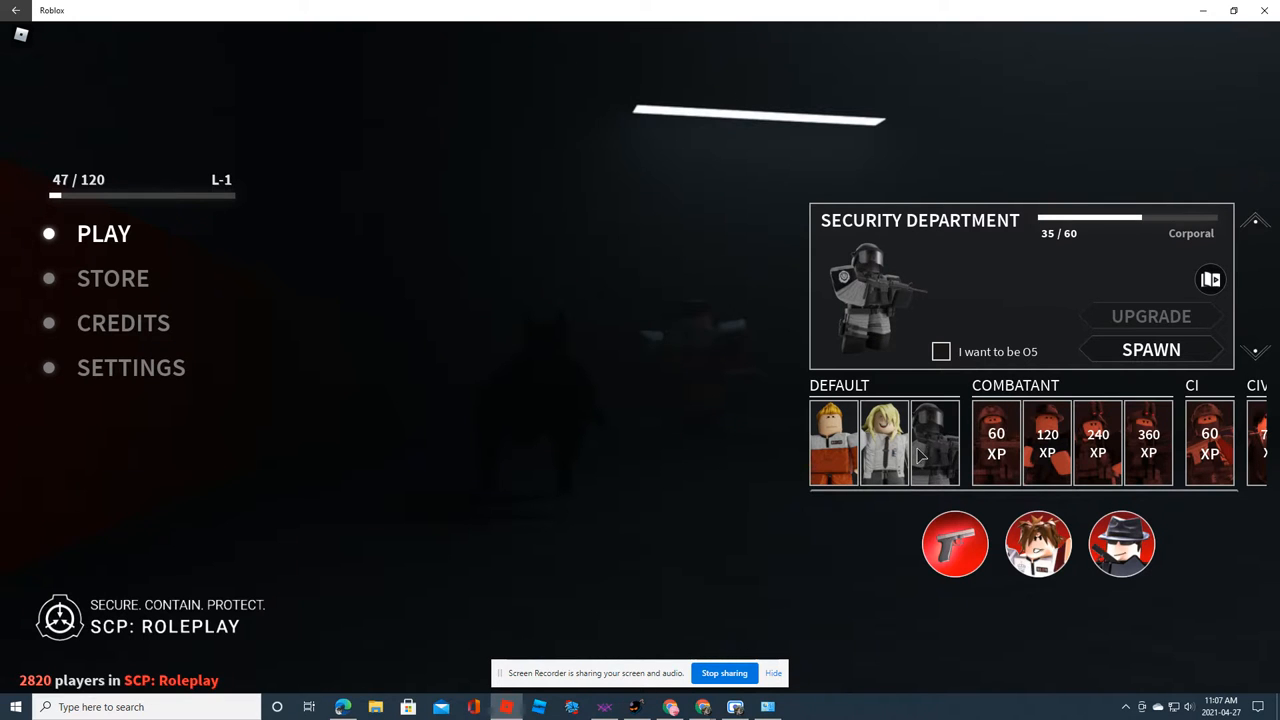
pyautogui.click(1152, 350)
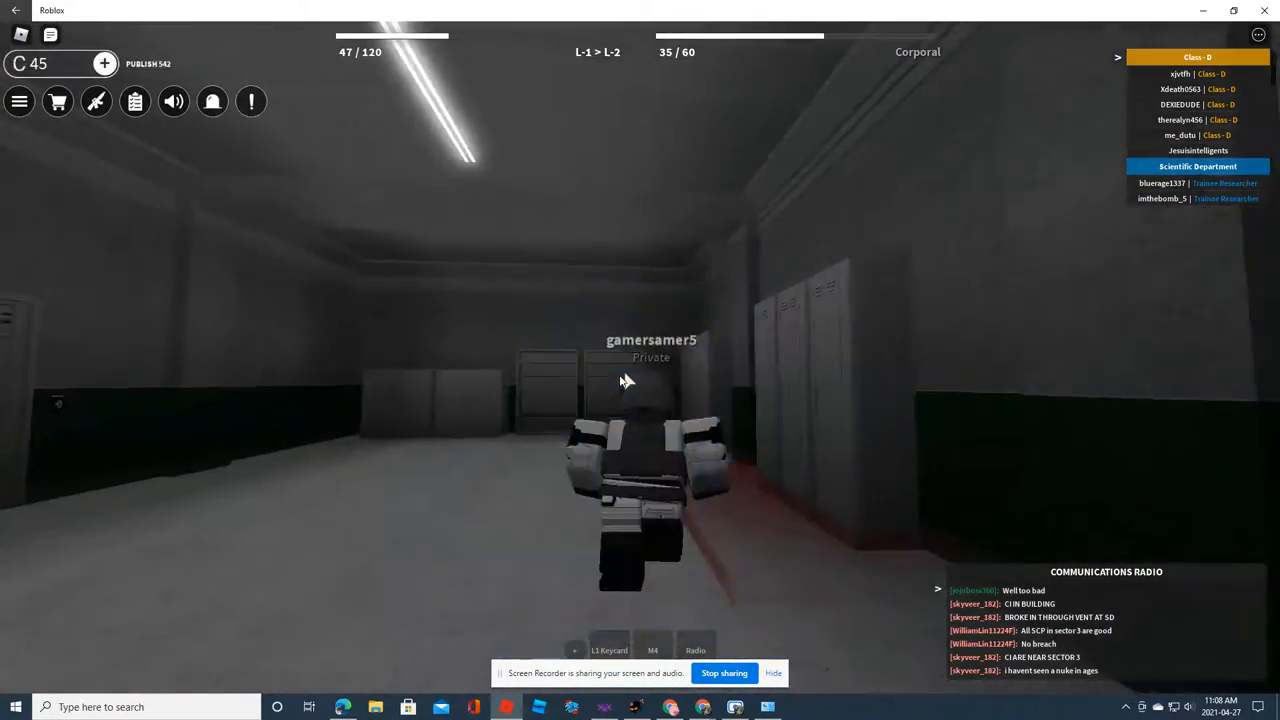
# Walk forward across the locker room, looking around, up to the heavy door
pyautogui.press('w')
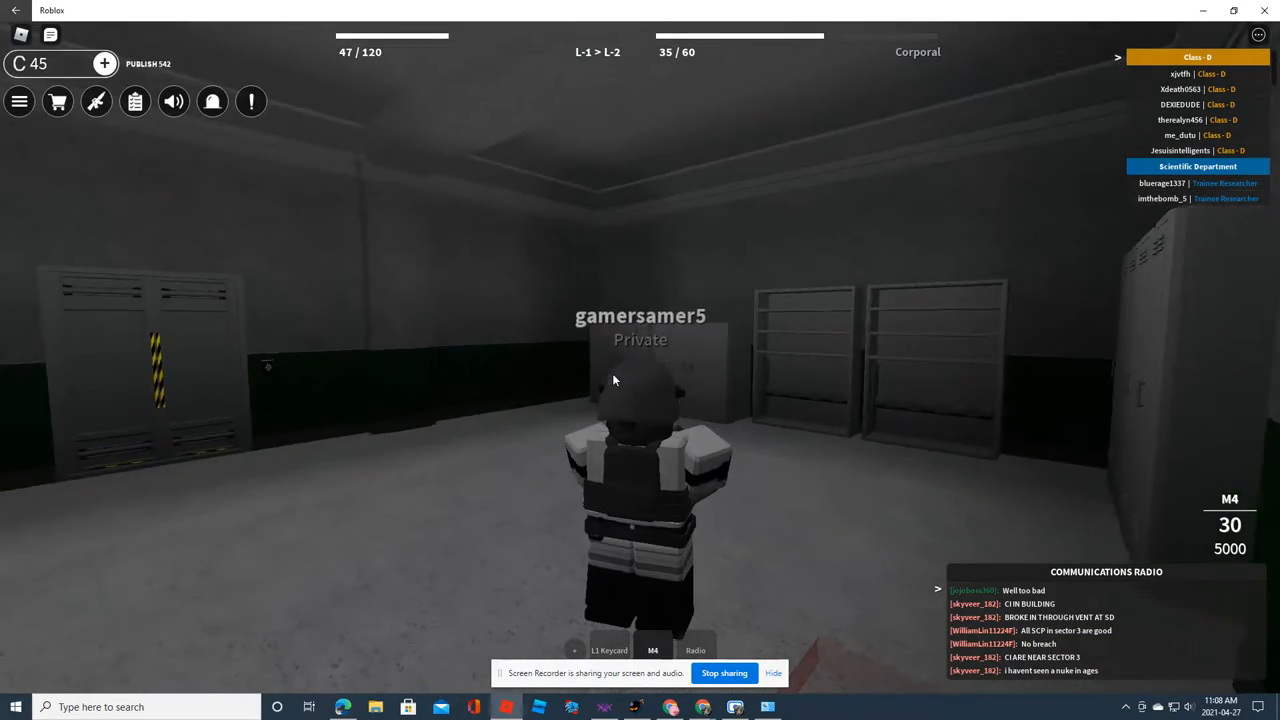
pyautogui.scroll(5, 612, 373)
pyautogui.press('w')
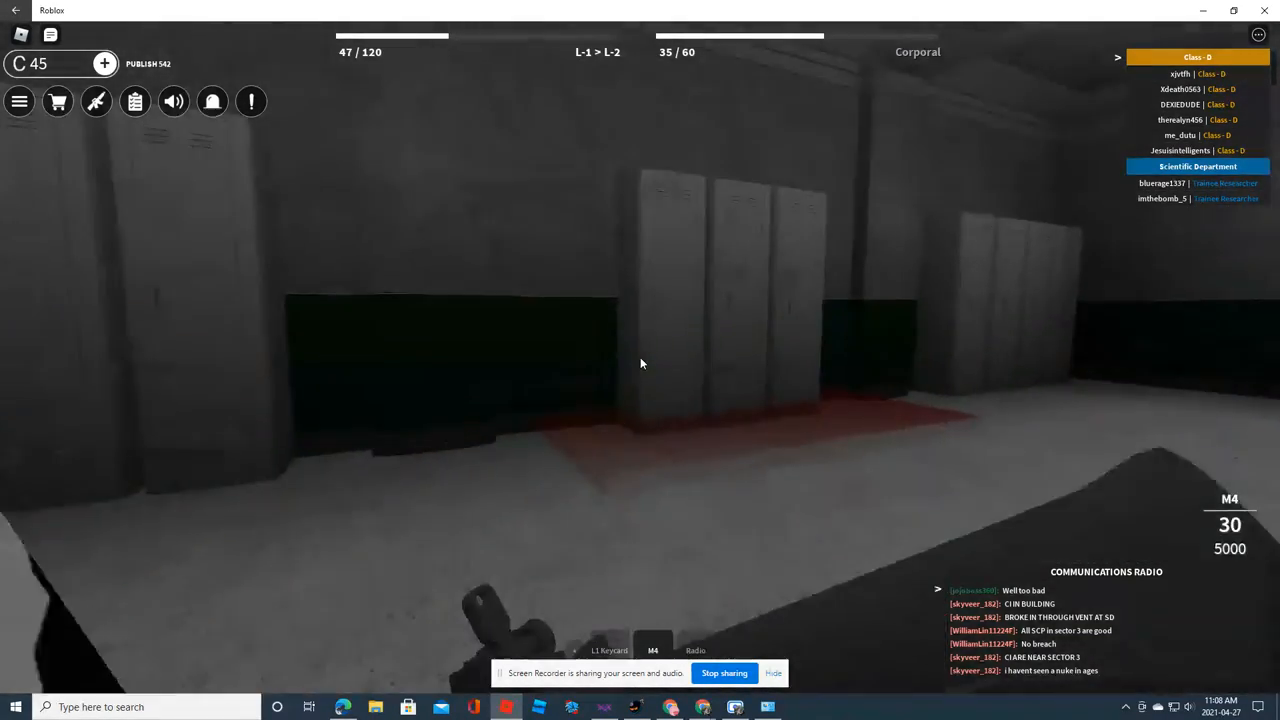
pyautogui.press('w')
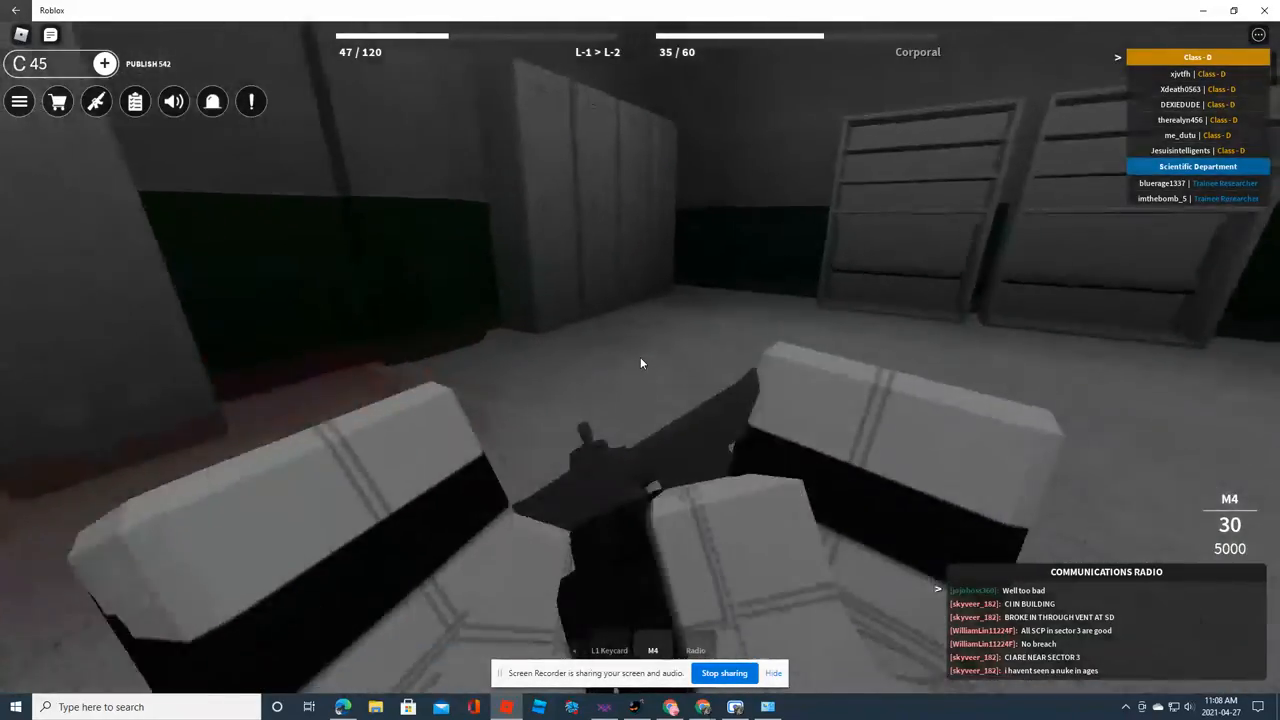
pyautogui.press('w')
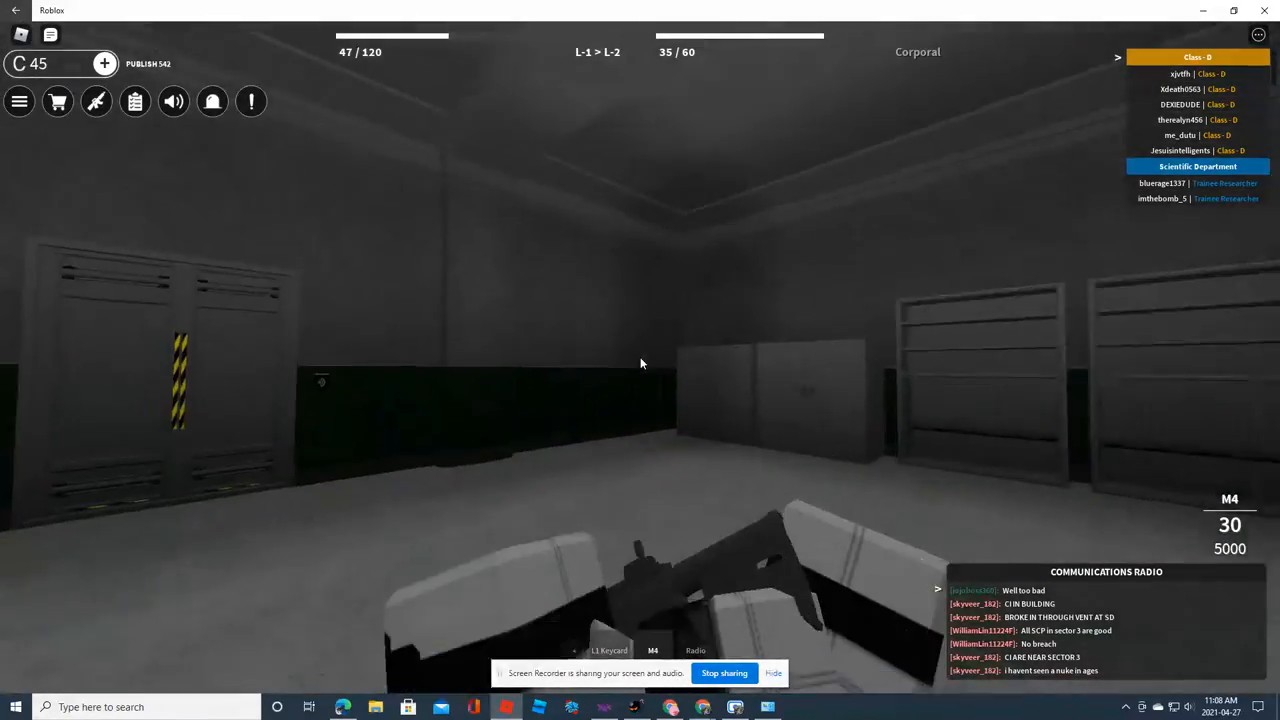
# Go through the doorway and walk down the long corridor toward the player ahead
pyautogui.press('w')
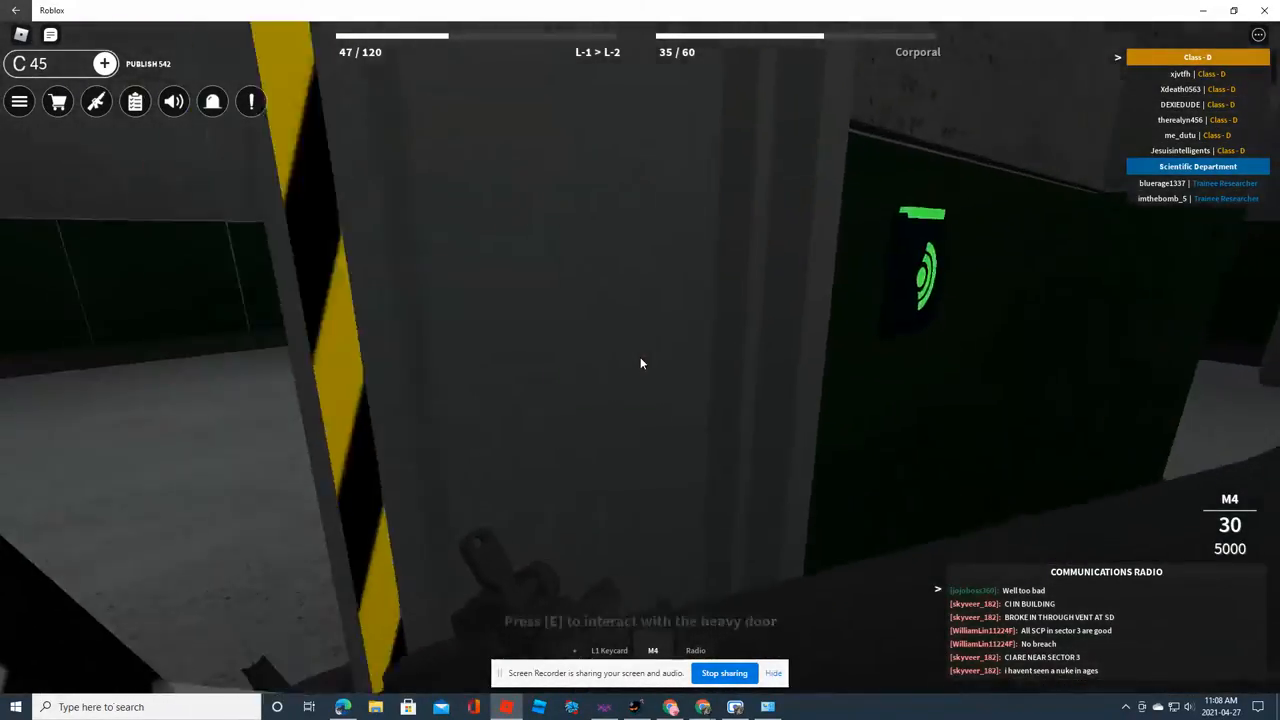
pyautogui.press('w')
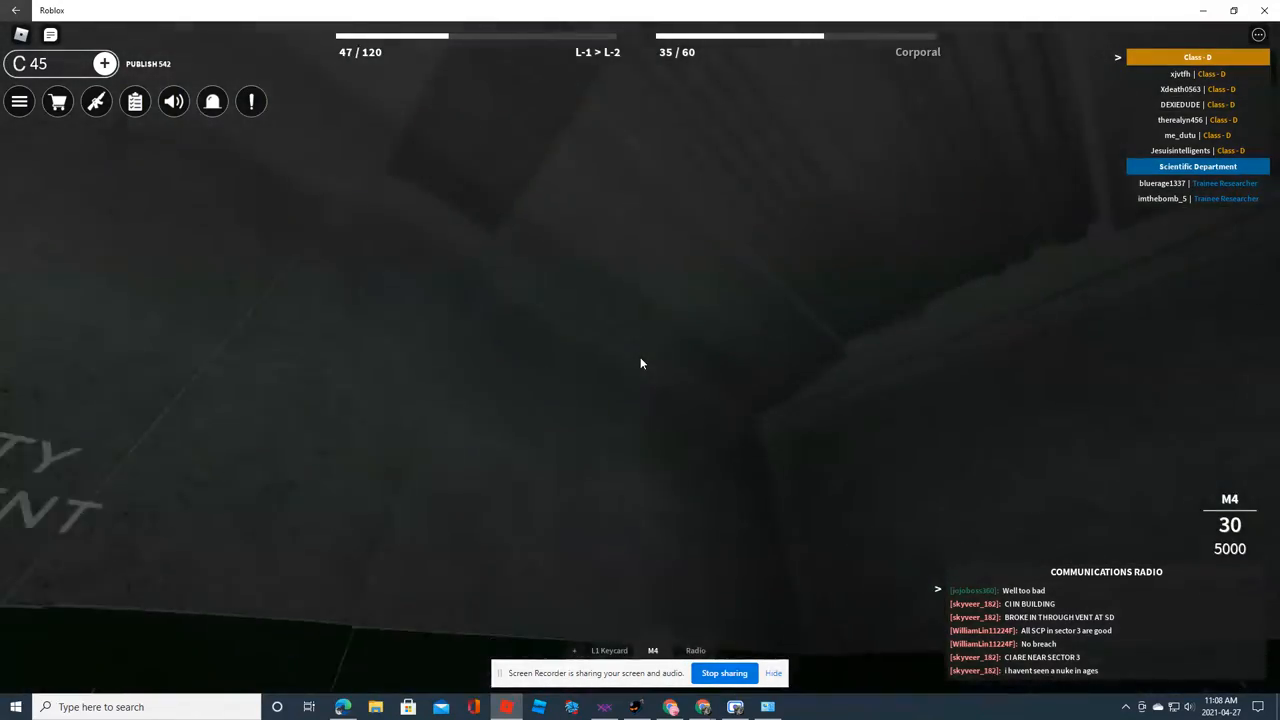
pyautogui.press('w')
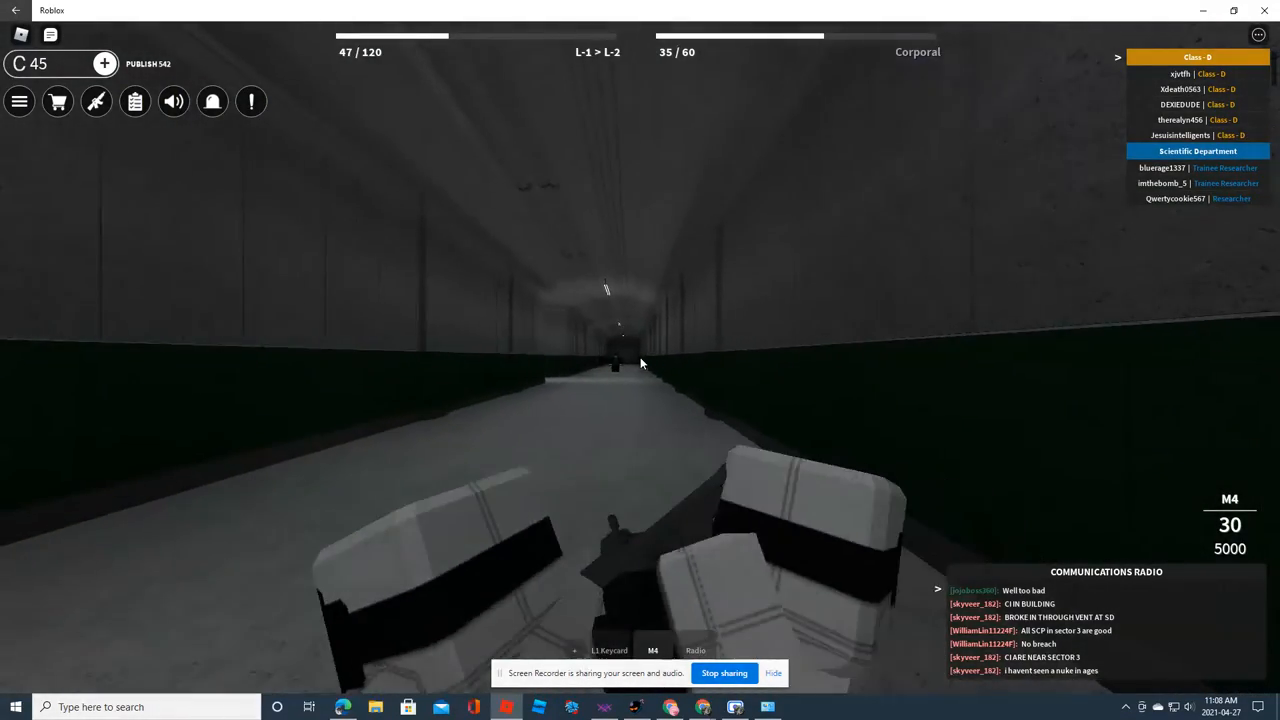
pyautogui.press('w')
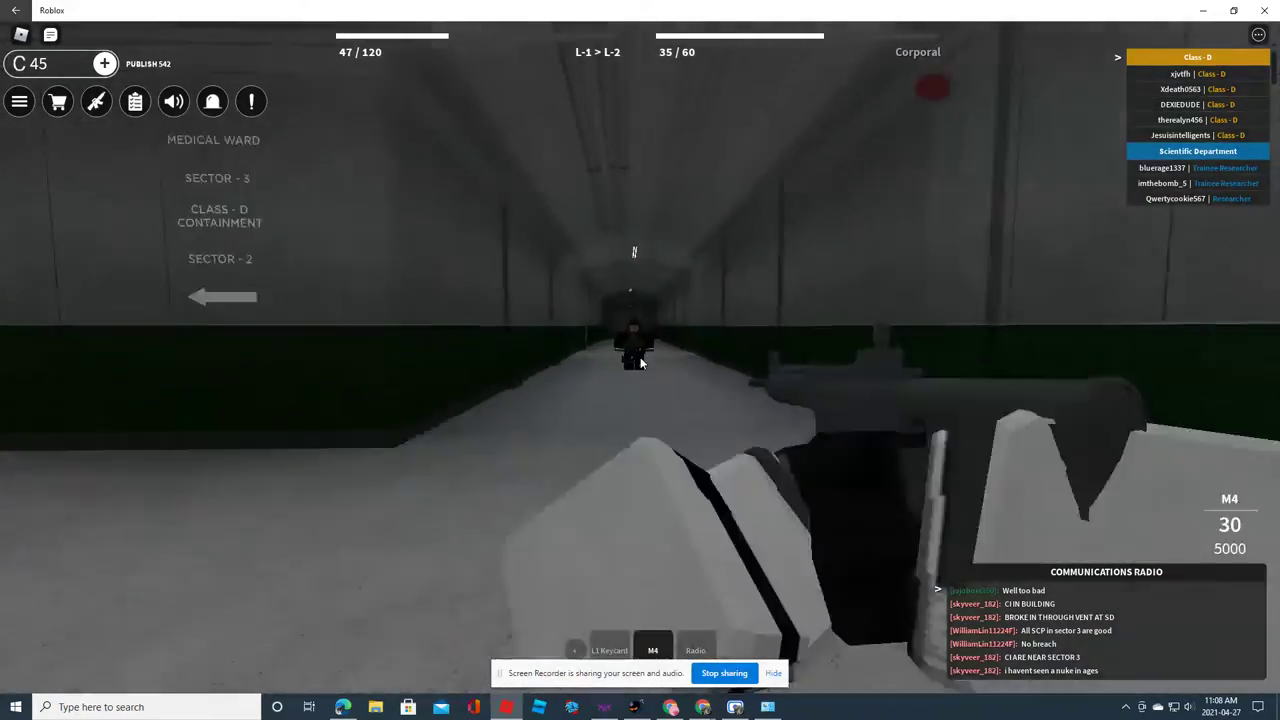
# Aim the rifle, walk past the Internal Agent and along the corridor to the hazard-striped gate
pyautogui.rightClick(640, 362)
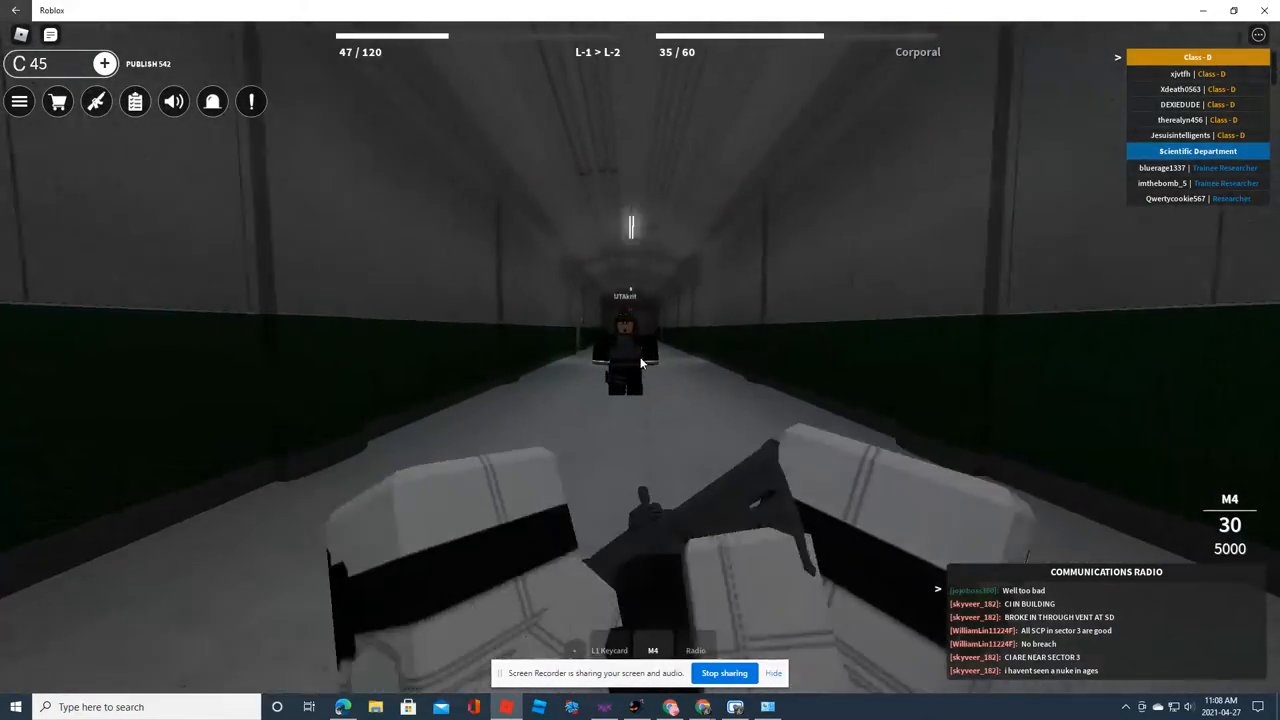
pyautogui.press('w')
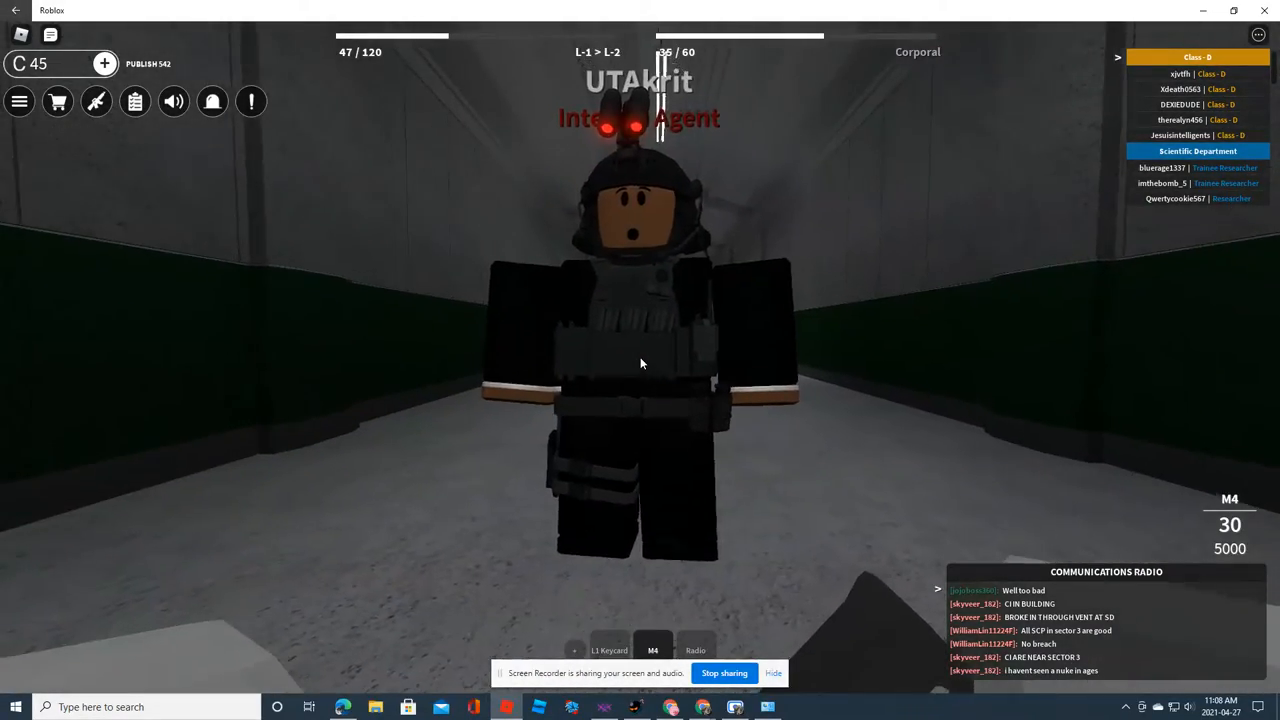
pyautogui.press('w')
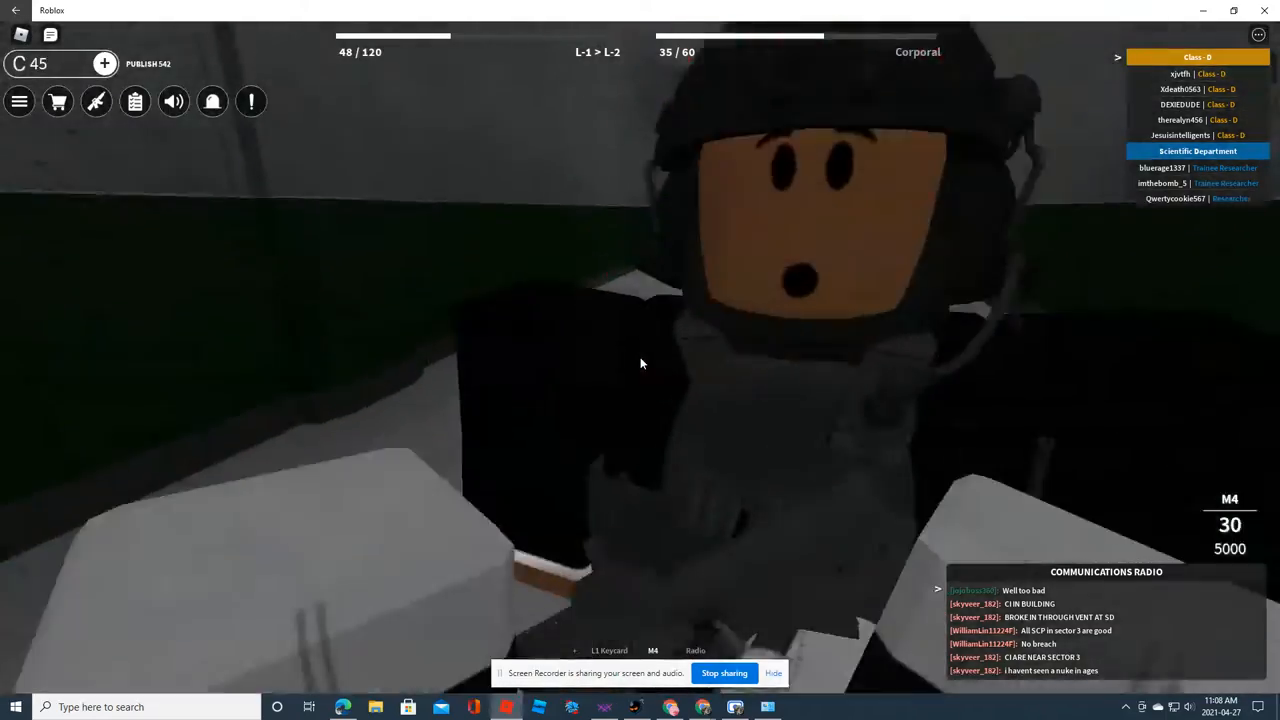
pyautogui.press('w')
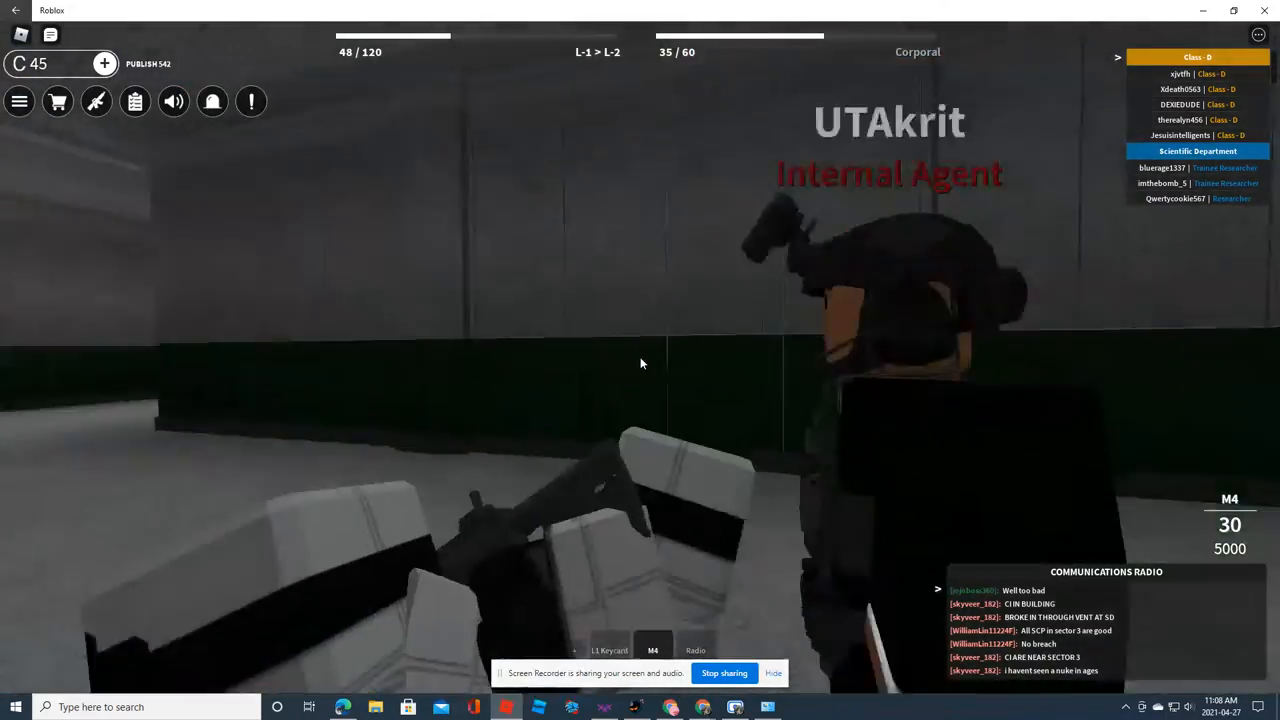
pyautogui.press('w')
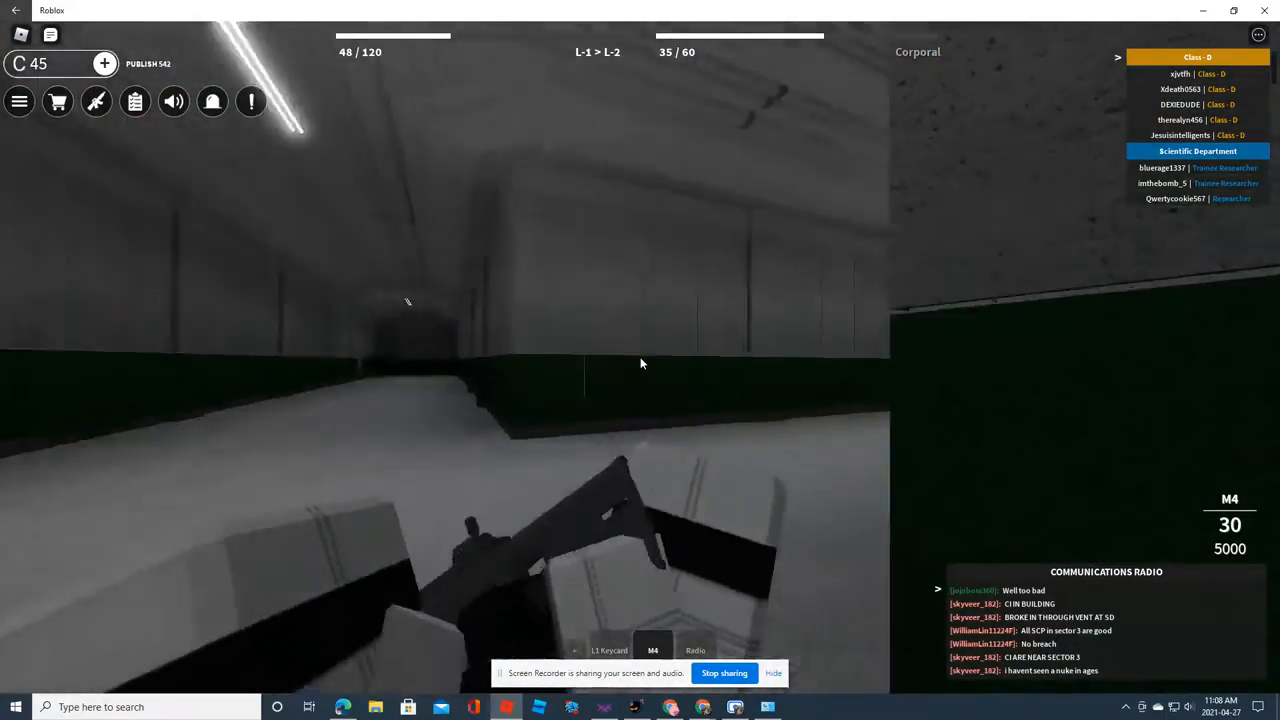
pyautogui.press('w')
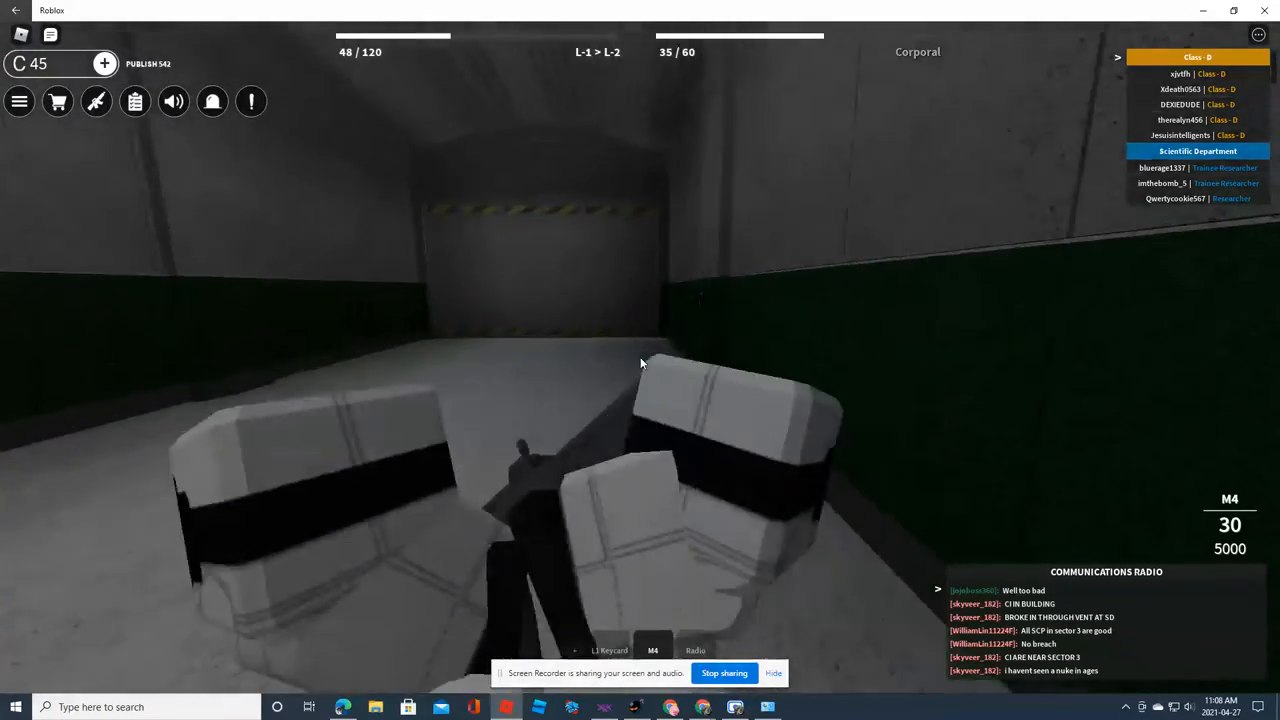
pyautogui.press('w')
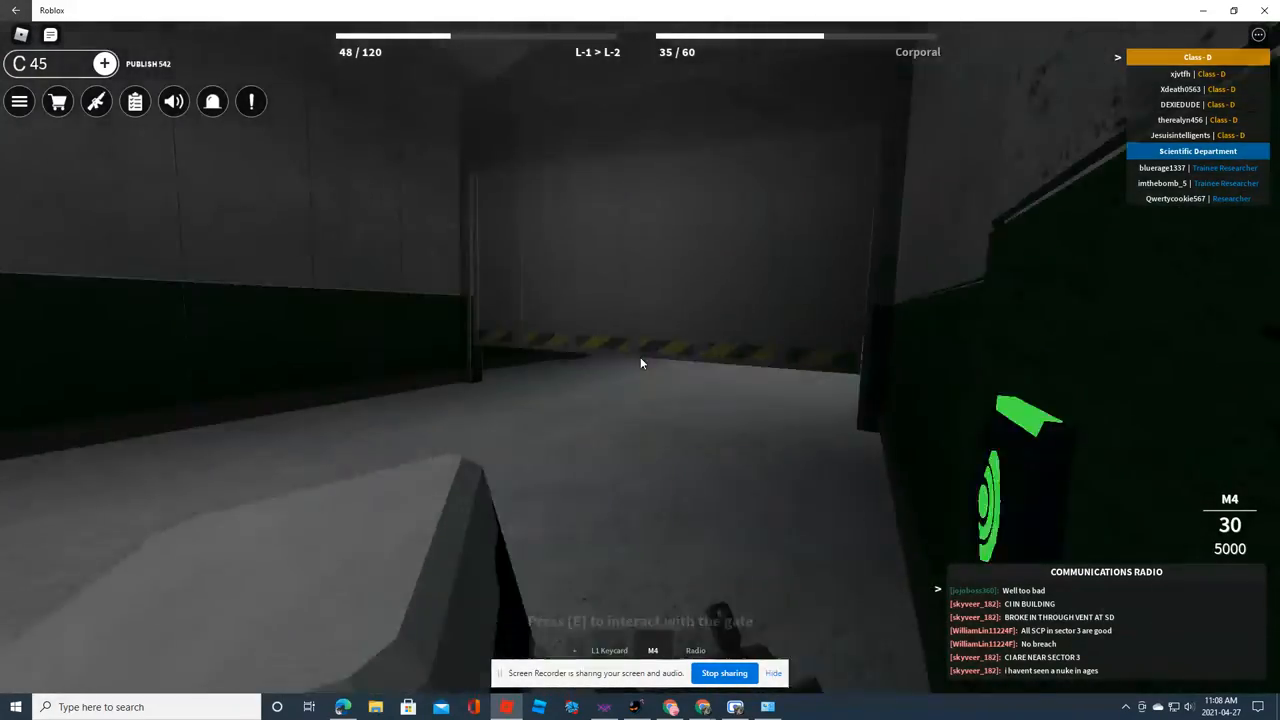
# Cross the large hall past the wall diagram to the striped gate and into the next corridor
pyautogui.press('w')
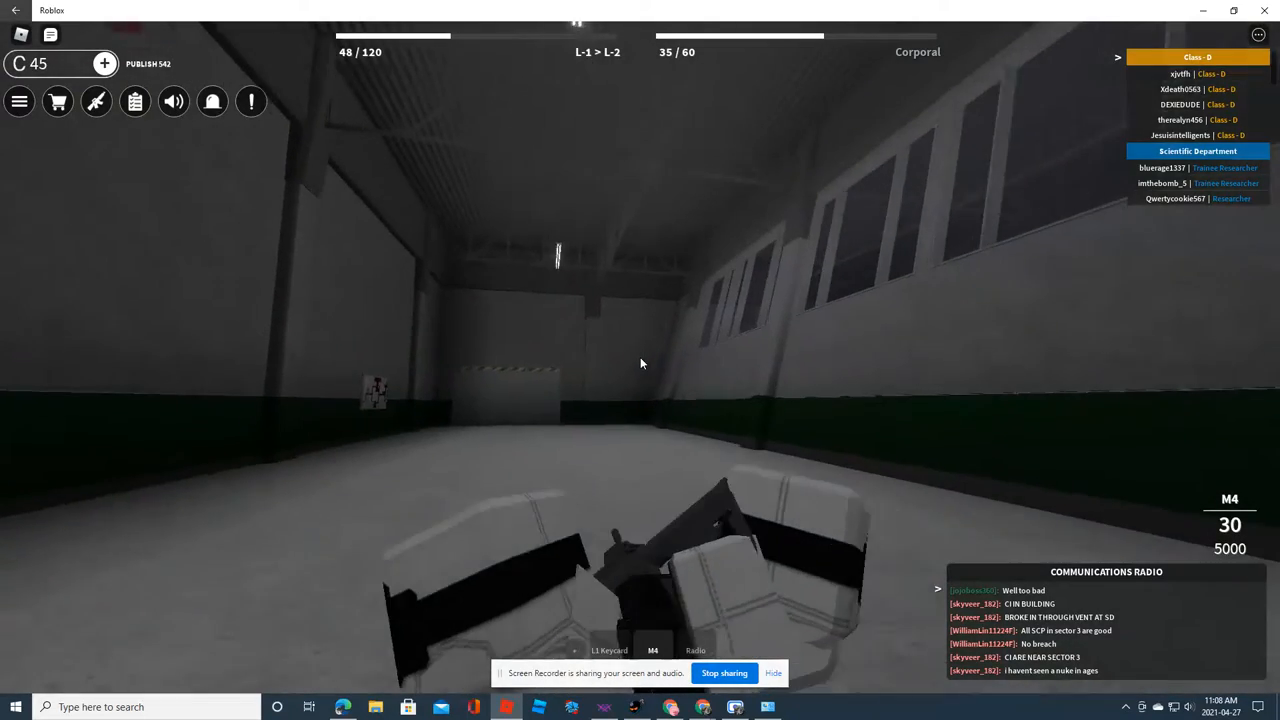
pyautogui.press('w')
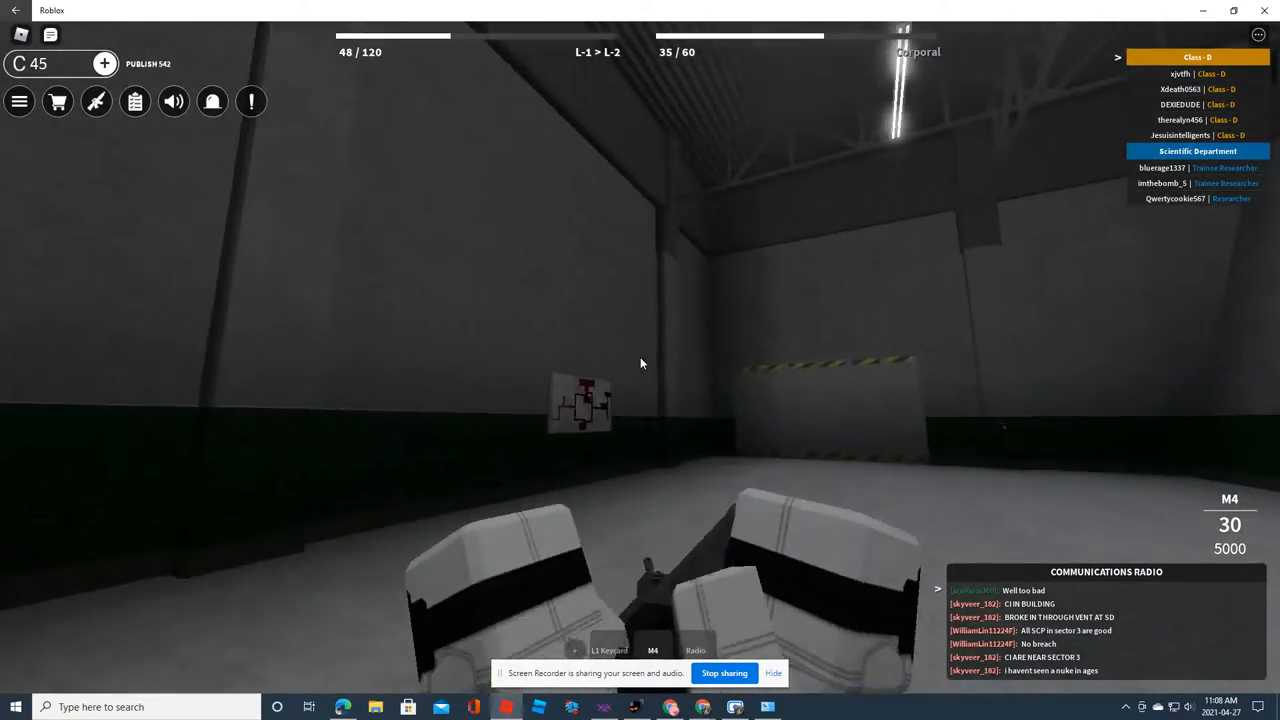
pyautogui.press('w')
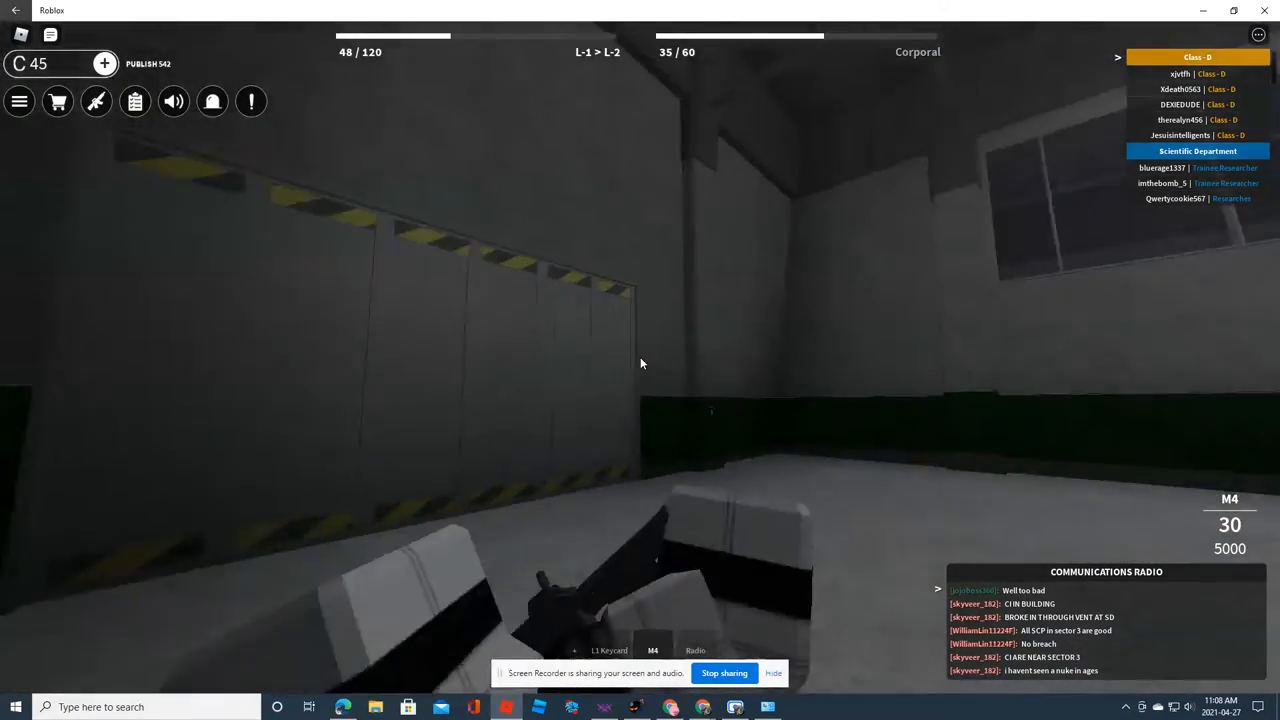
pyautogui.press('w')
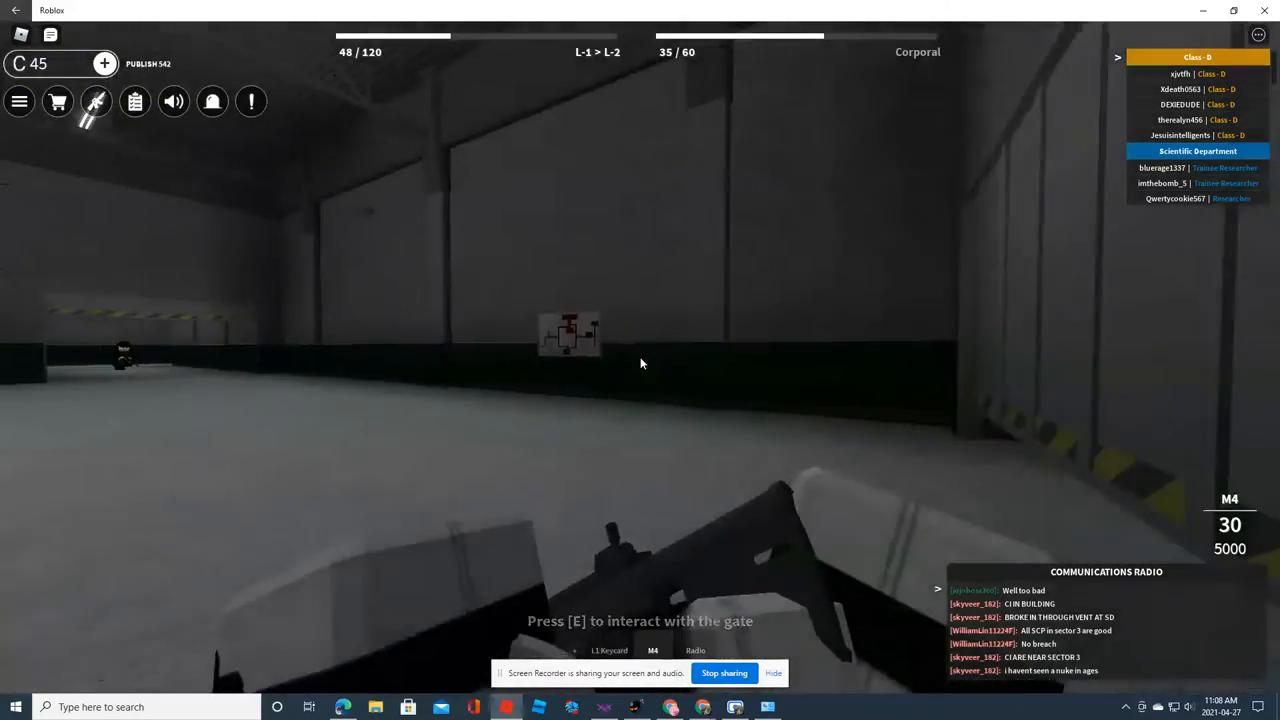
pyautogui.press('w')
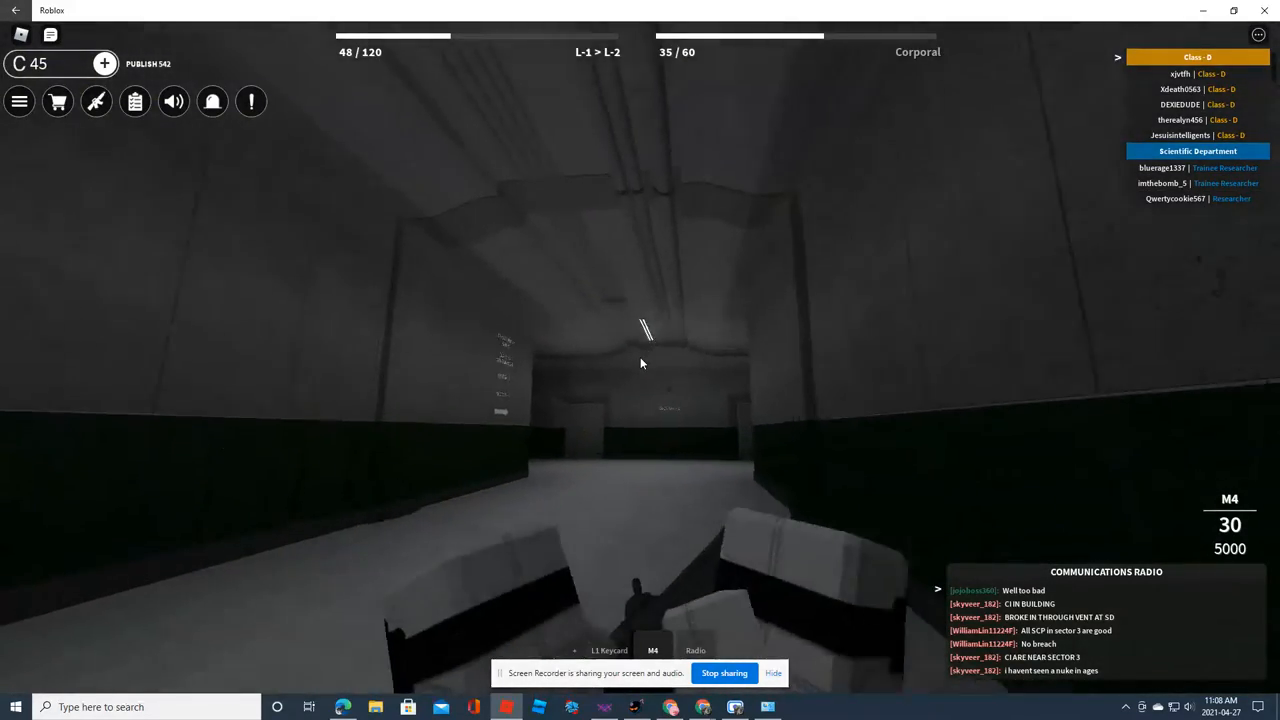
pyautogui.press('w')
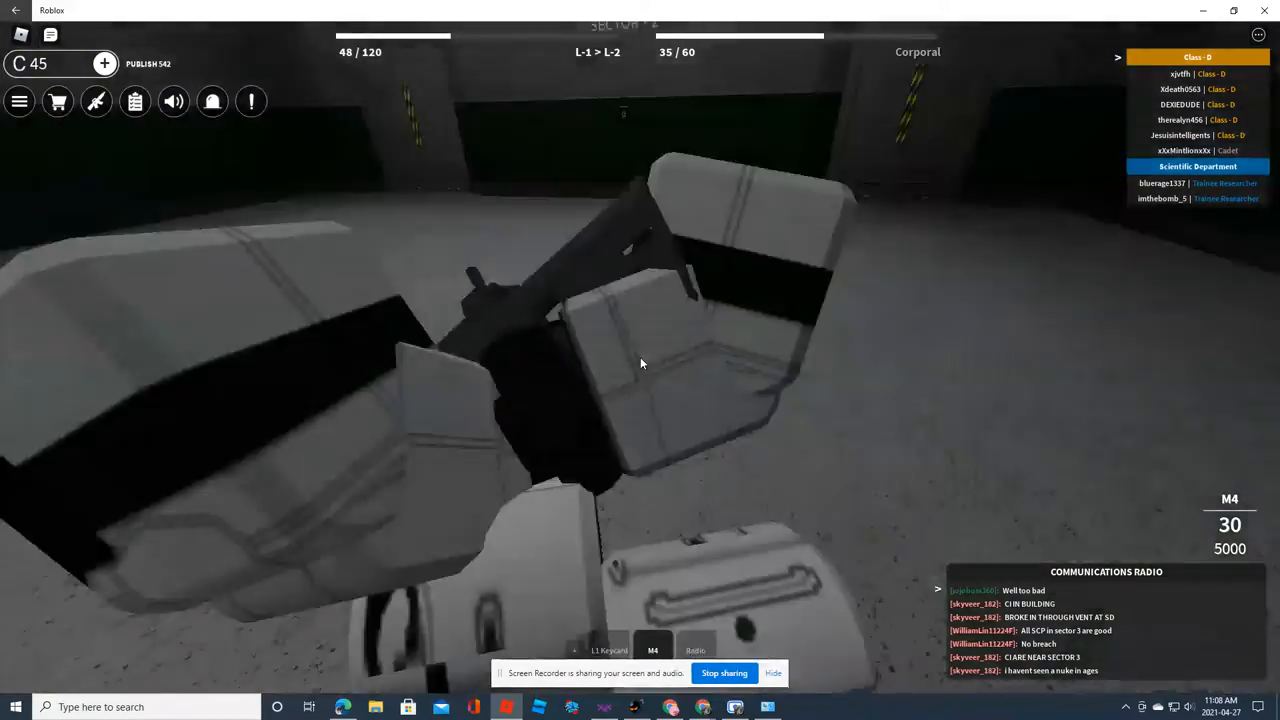
pyautogui.press('w')
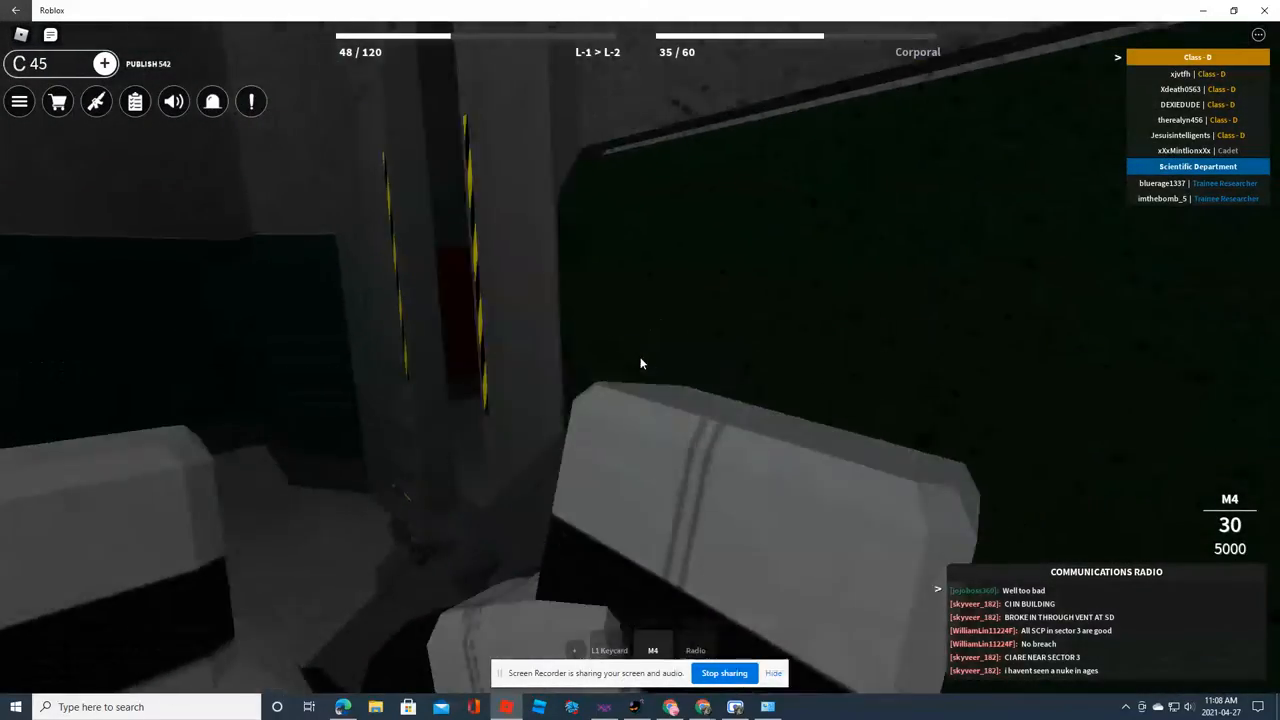
pyautogui.press('w')
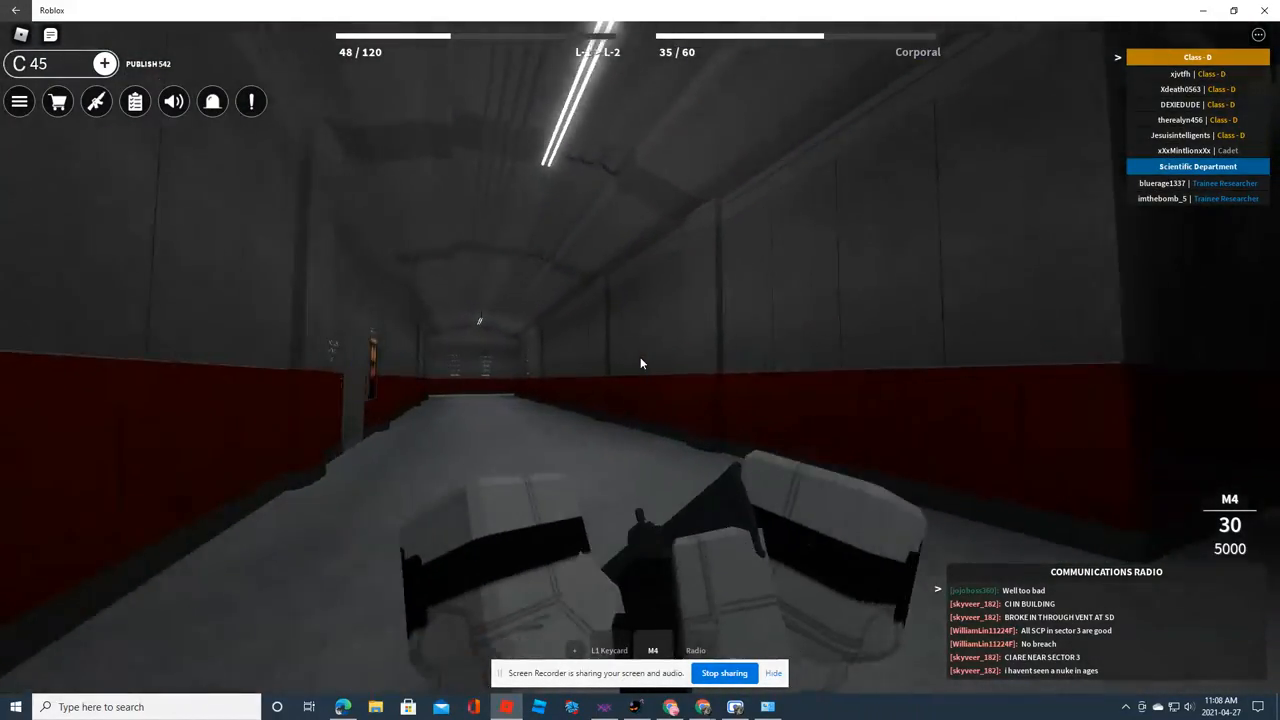
# Walk the red-walled corridor past the Medical Ward sign and crates up to the gate, then turn back
pyautogui.press('w')
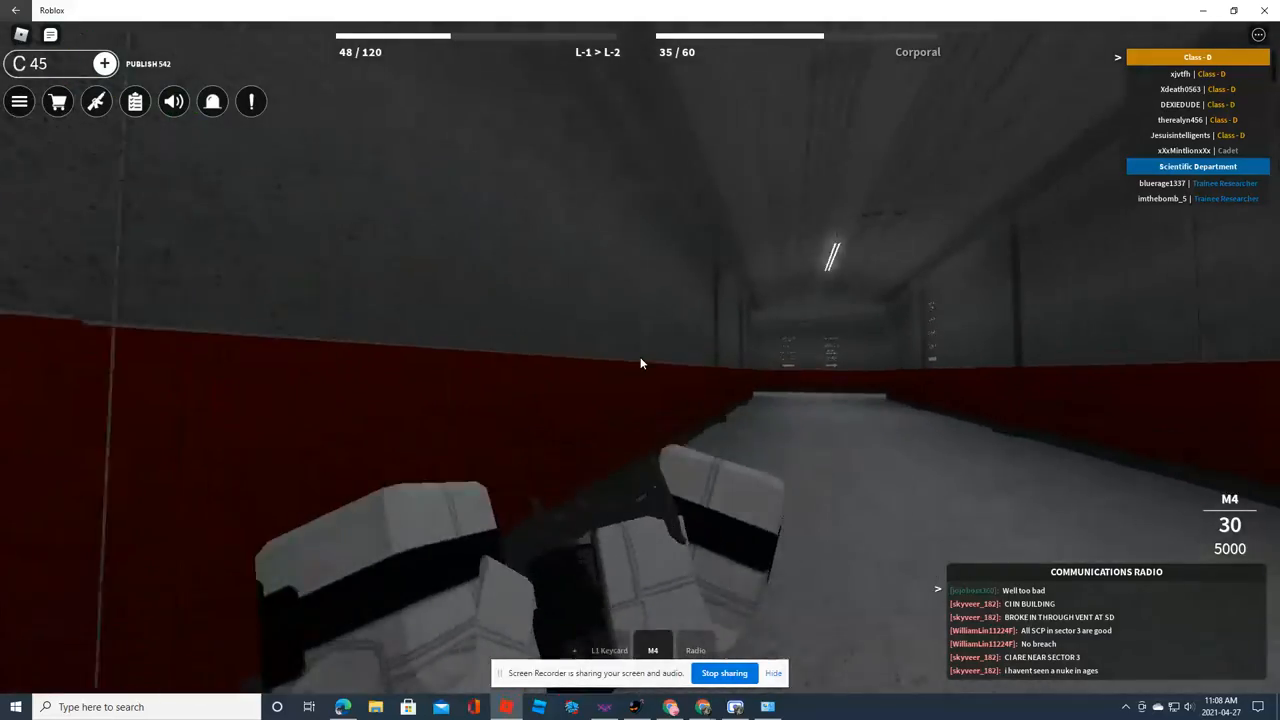
pyautogui.press('w')
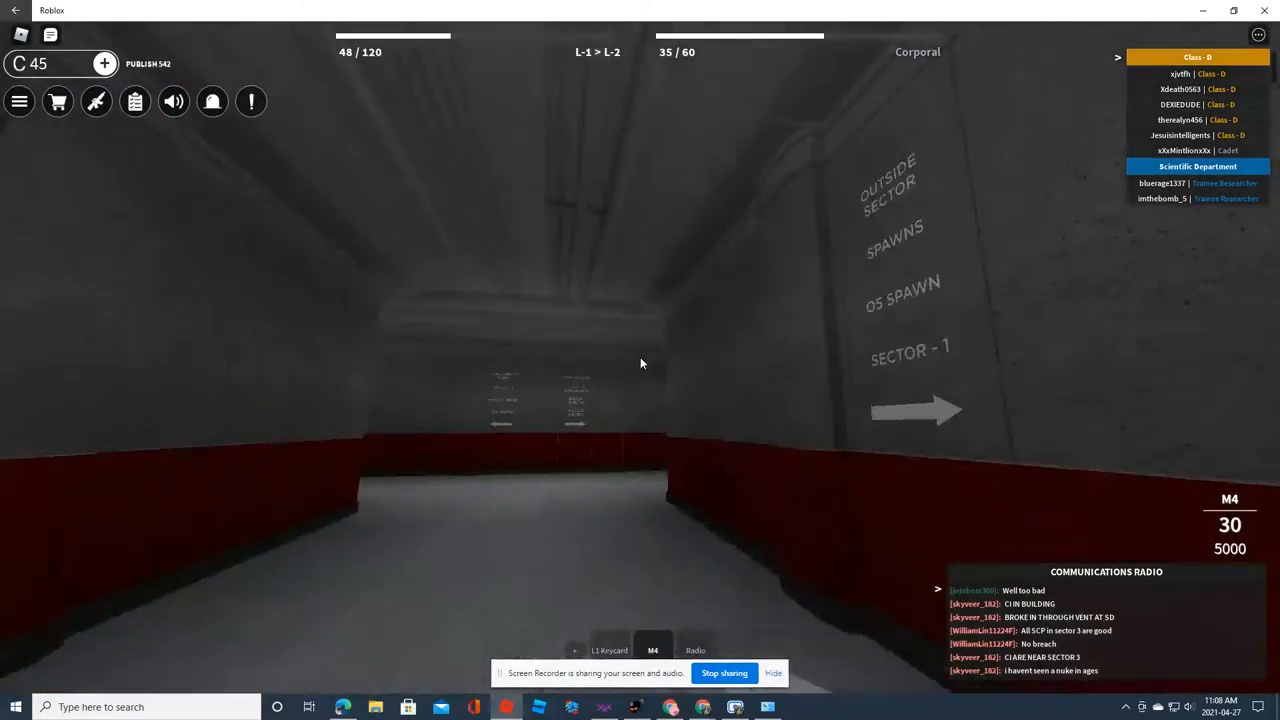
pyautogui.press('w')
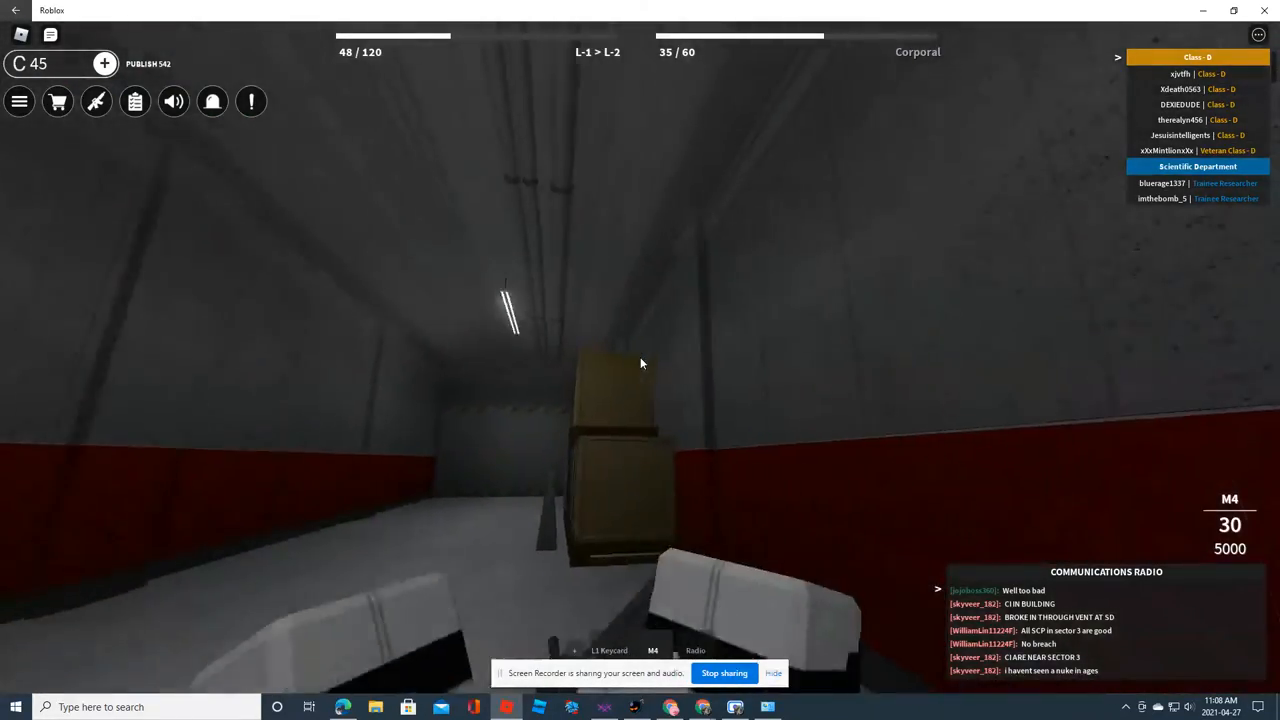
pyautogui.press('w')
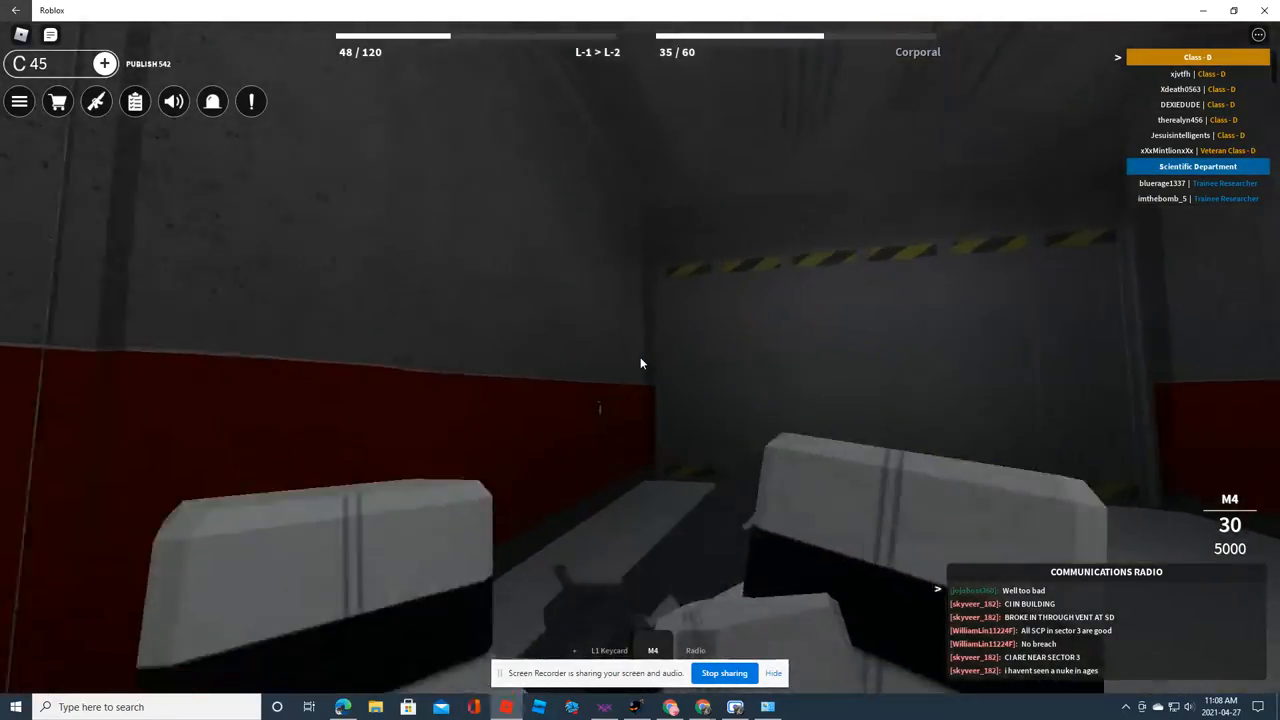
pyautogui.press('w')
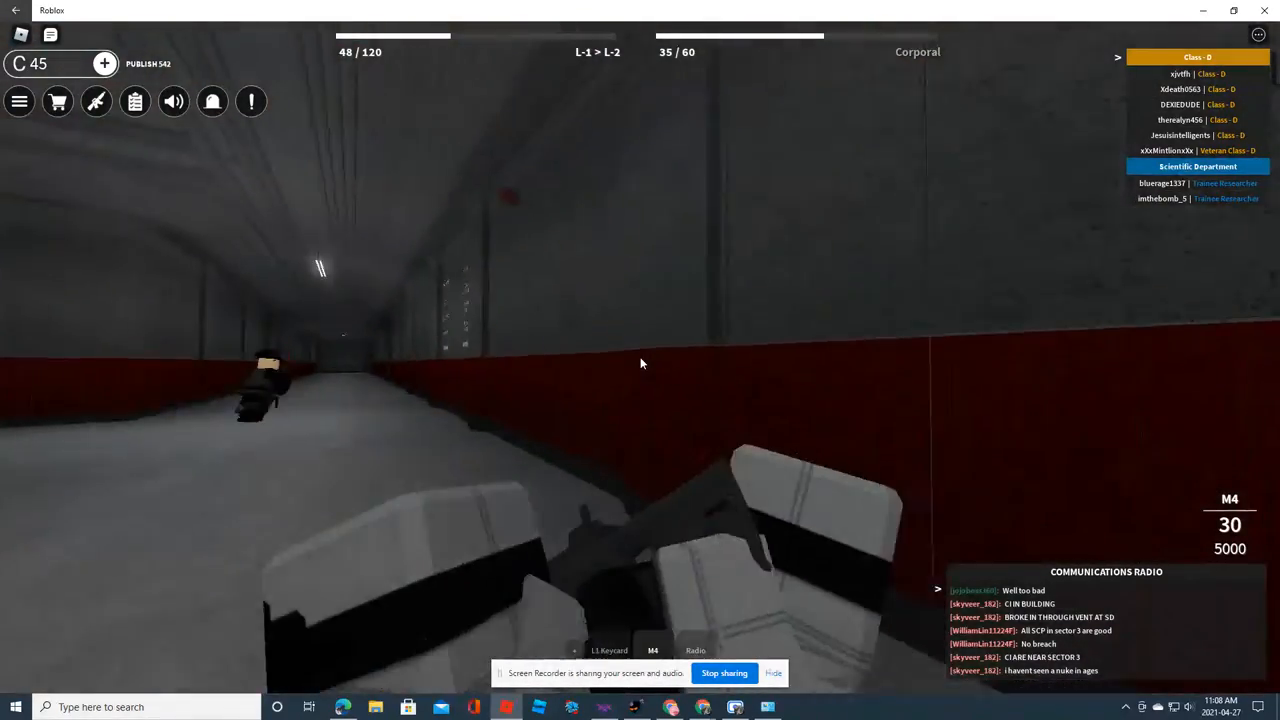
pyautogui.press('w')
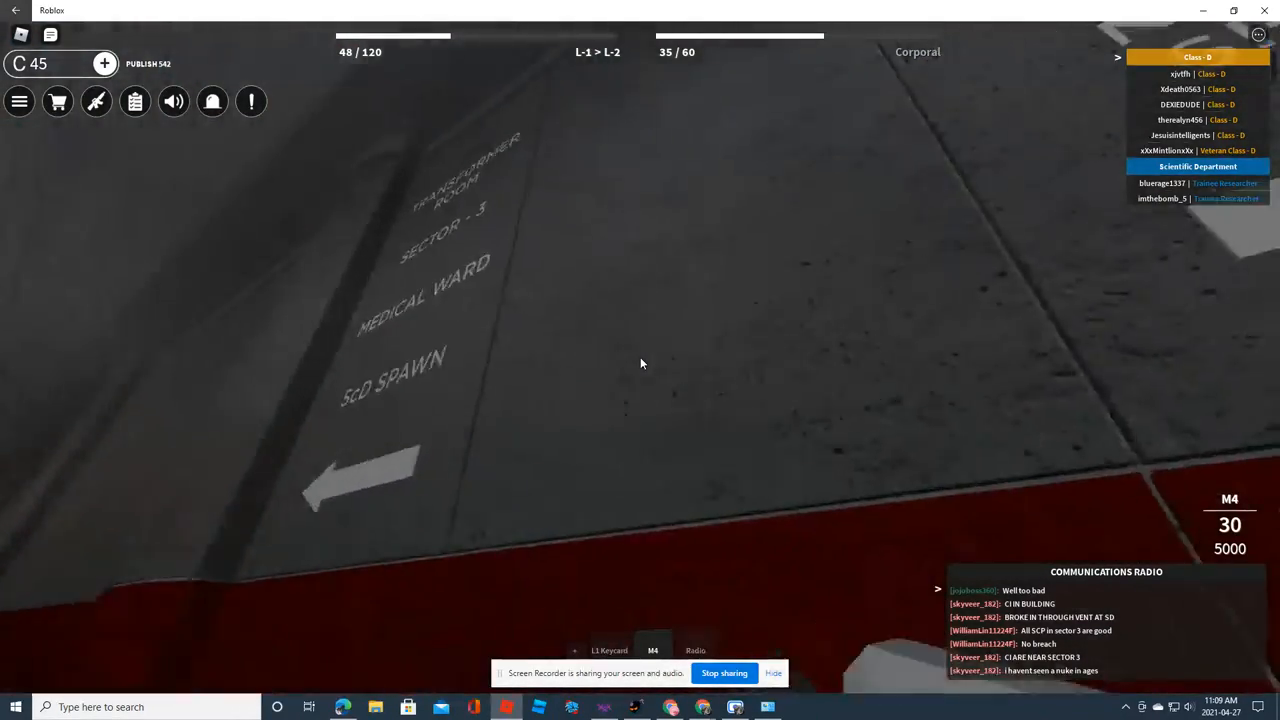
pyautogui.press('w')
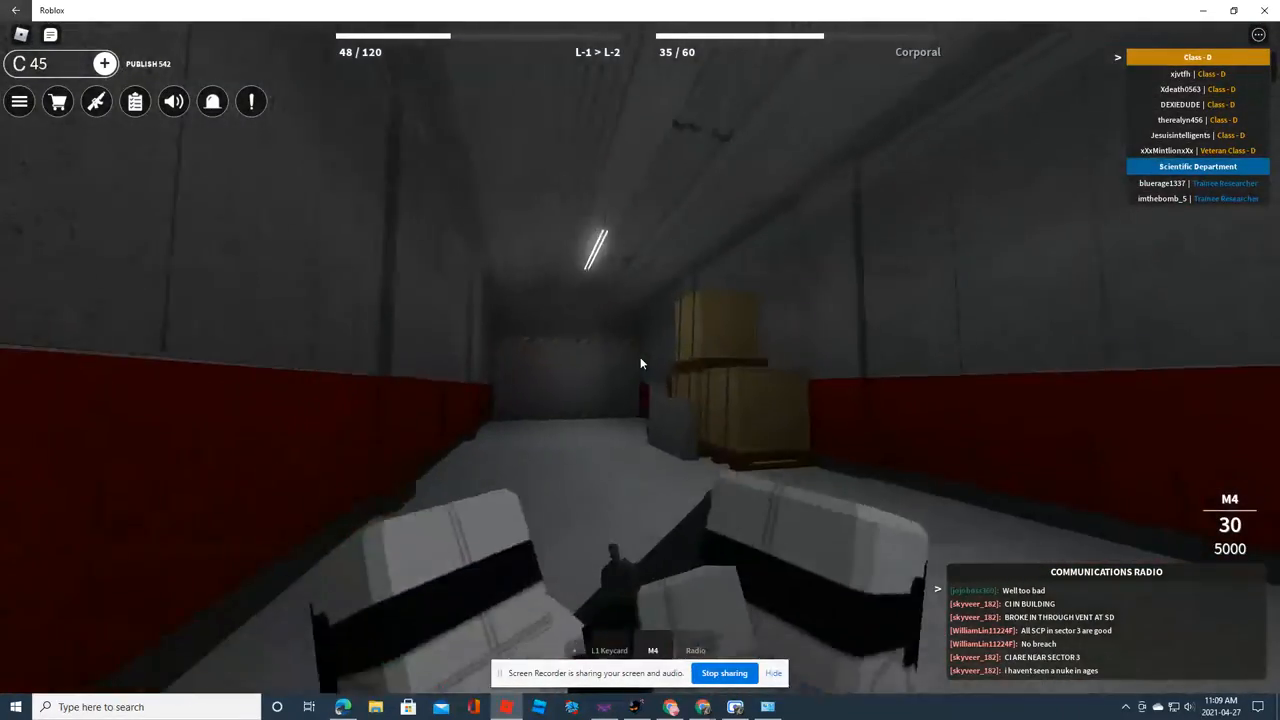
pyautogui.press('w')
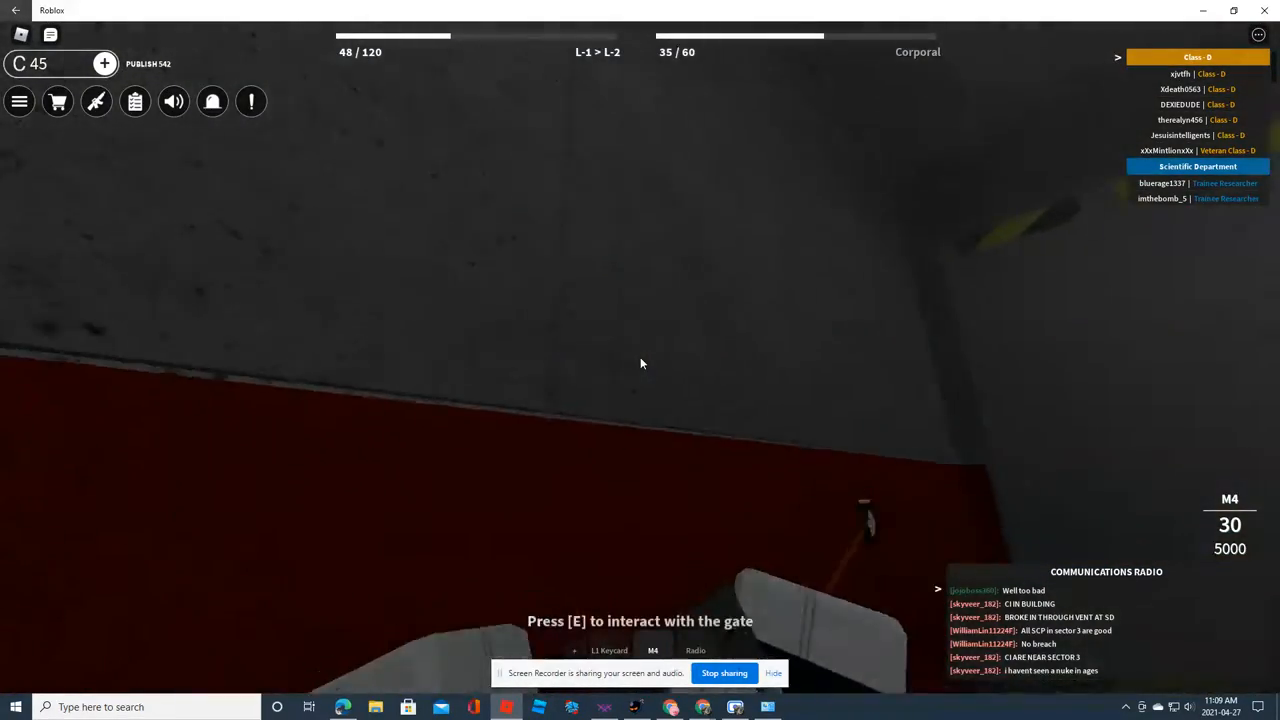
pyautogui.press('w')
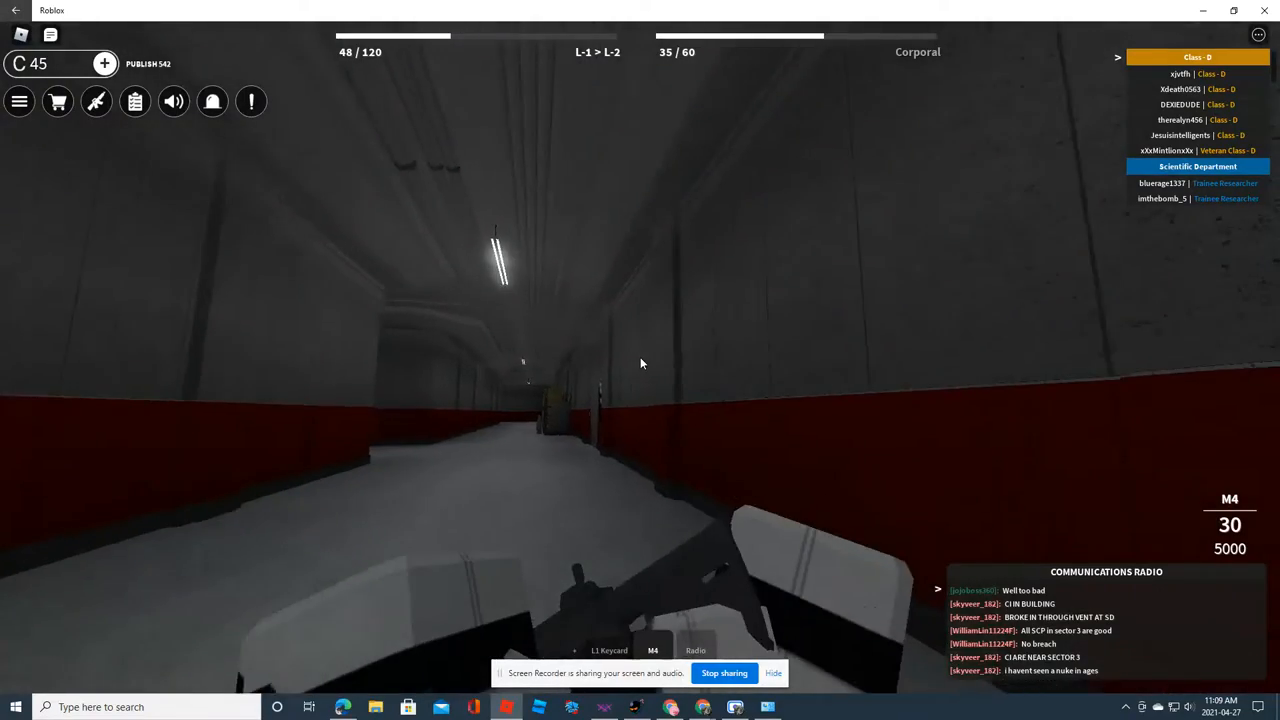
# Continue past the pipe shelving to the heavy door and look at the SCP-2950 chair poster
pyautogui.press('w')
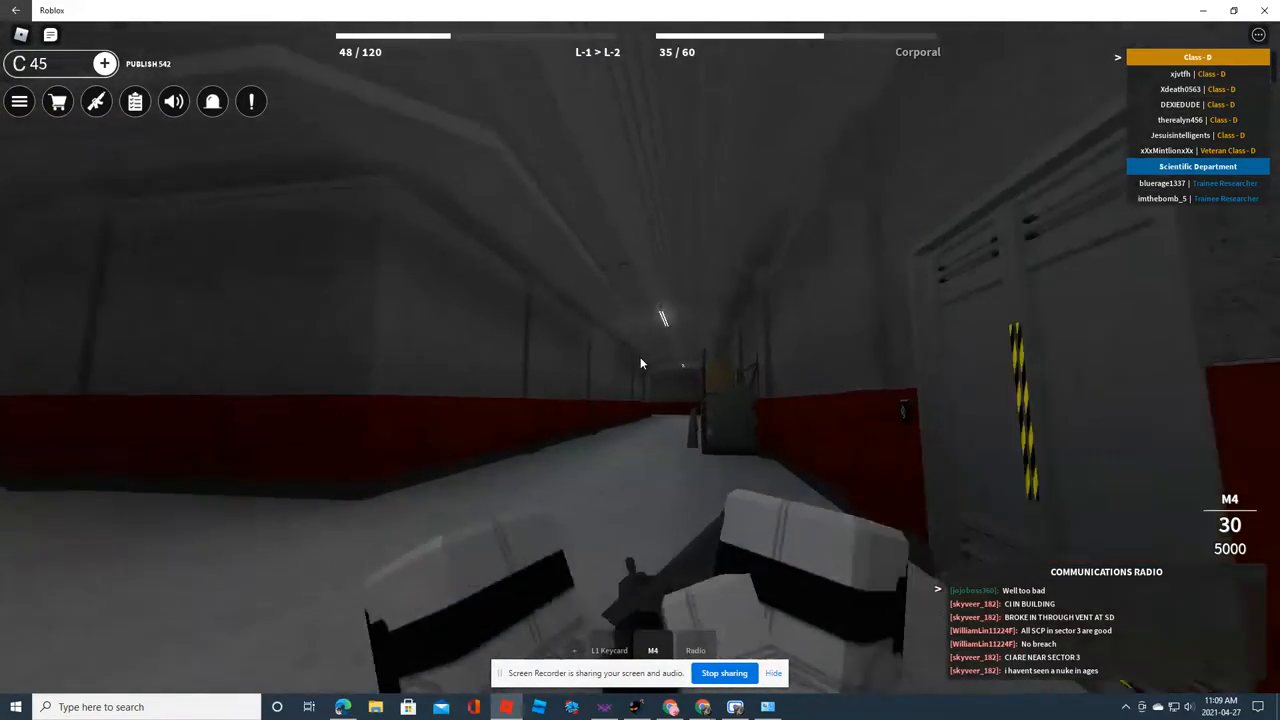
pyautogui.press('w')
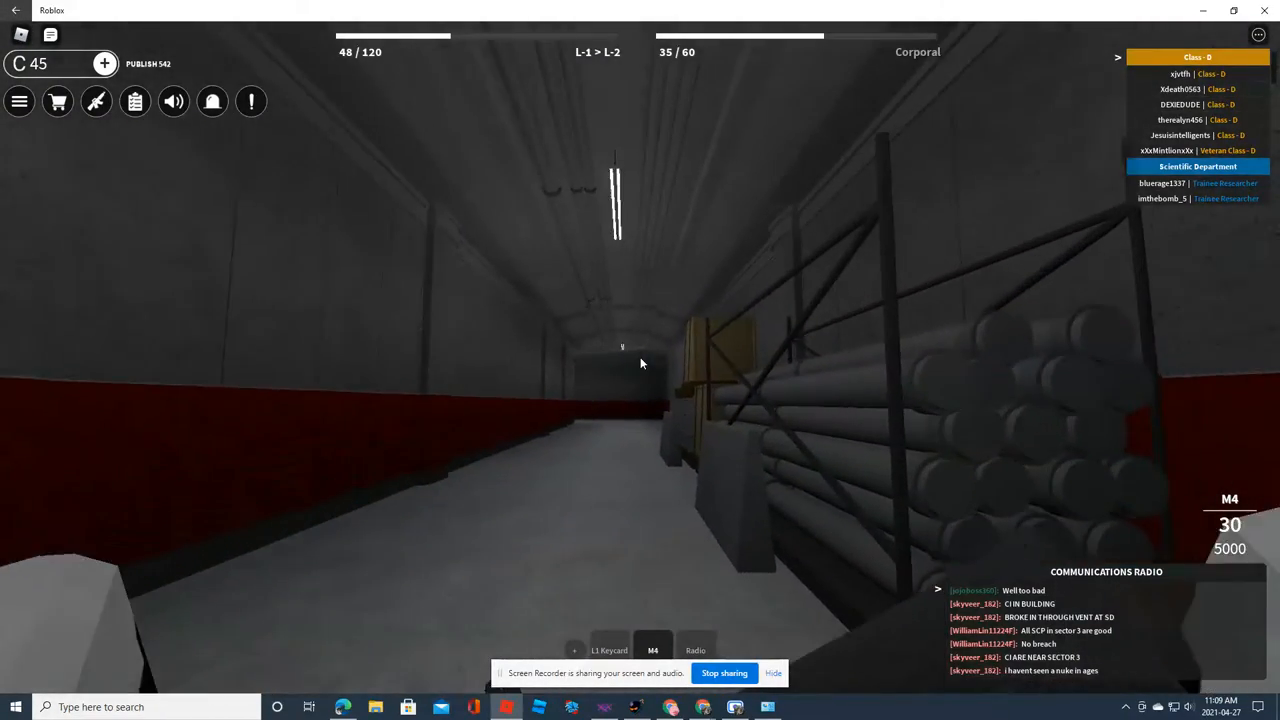
pyautogui.press('w')
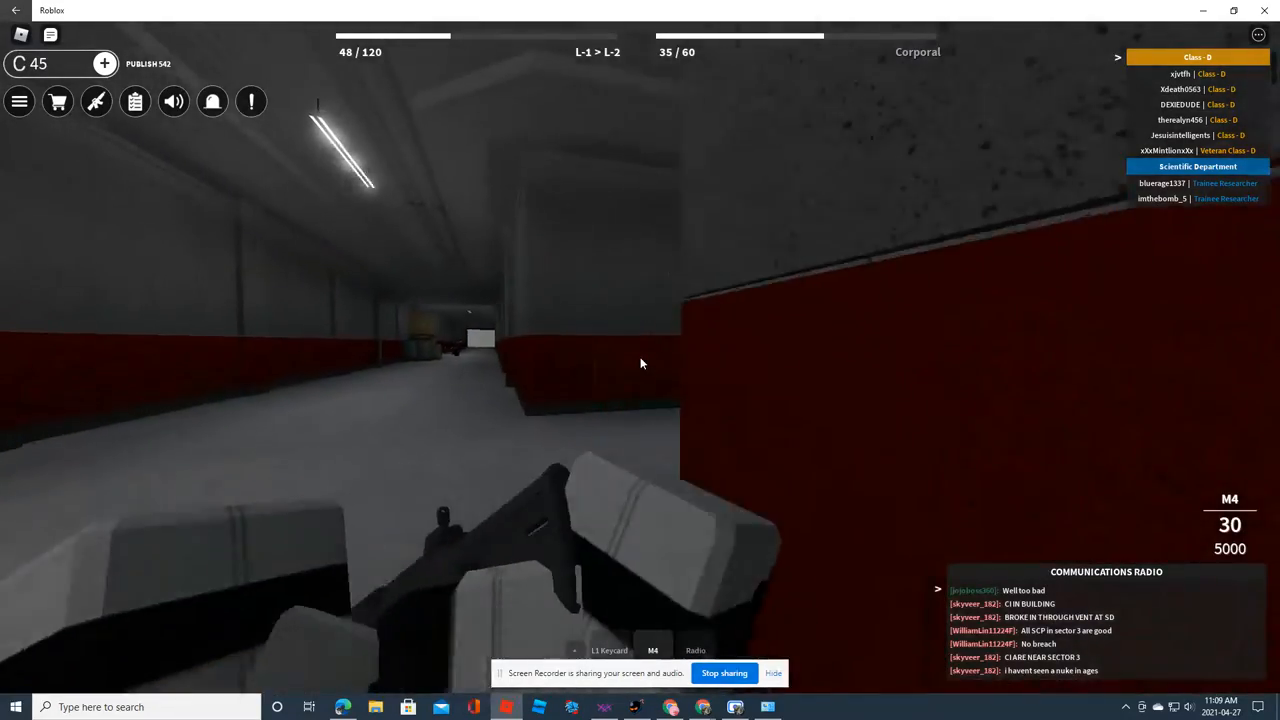
pyautogui.press('w')
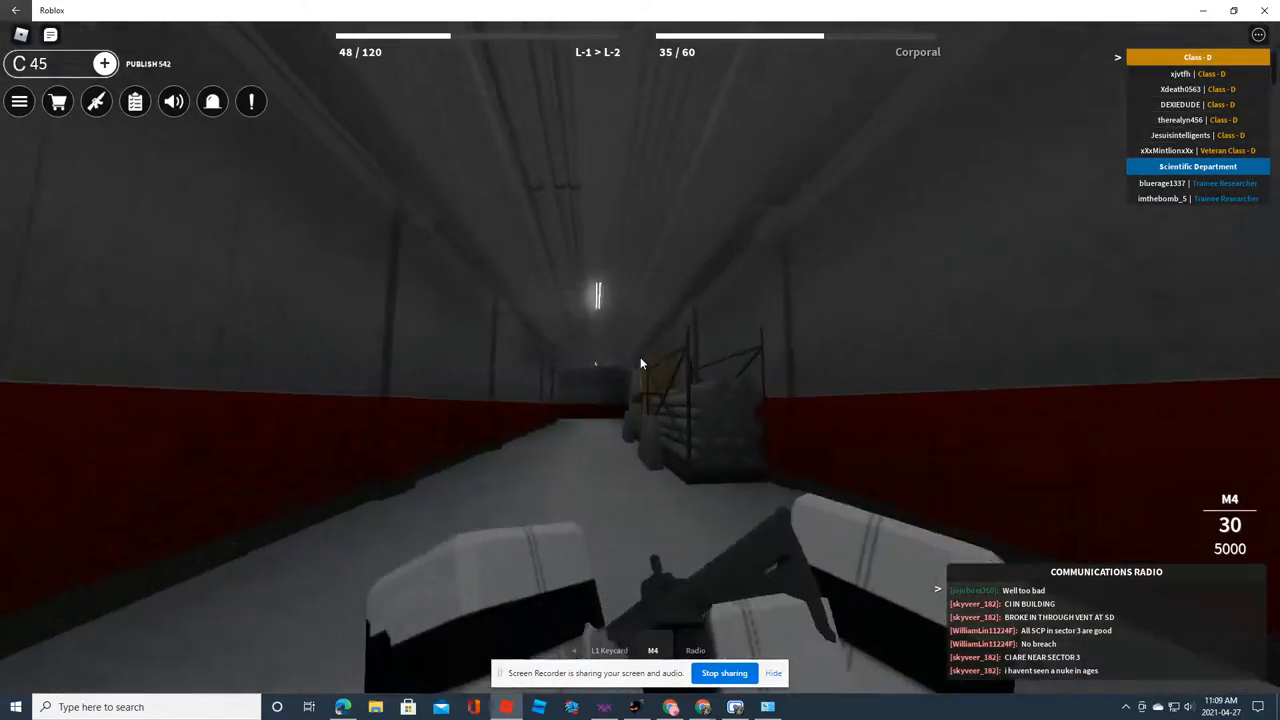
pyautogui.press('w')
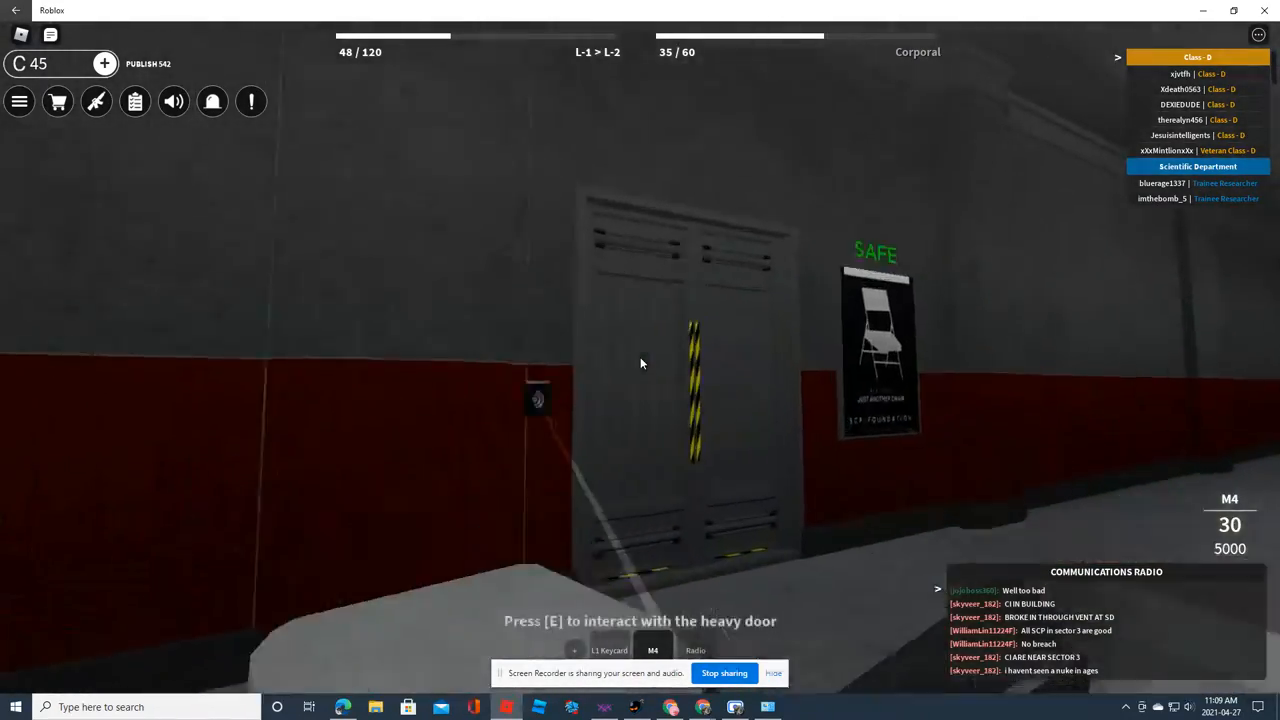
pyautogui.press('w')
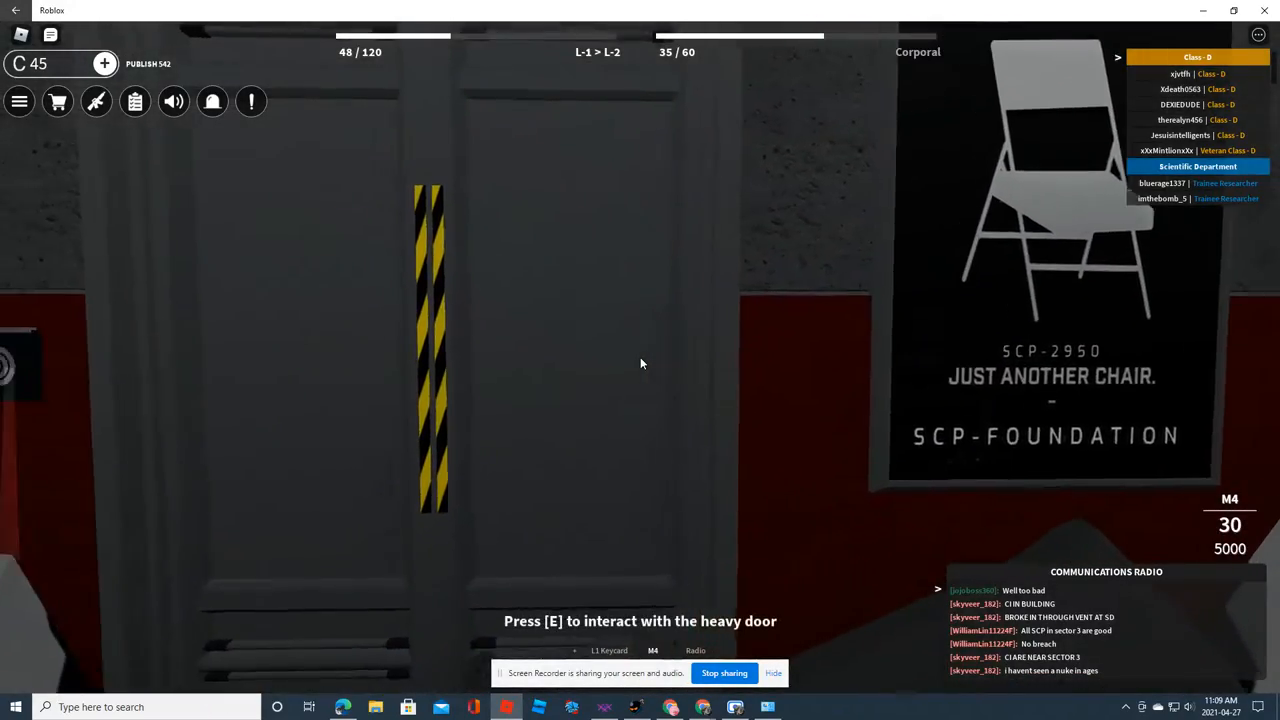
pyautogui.press('w')
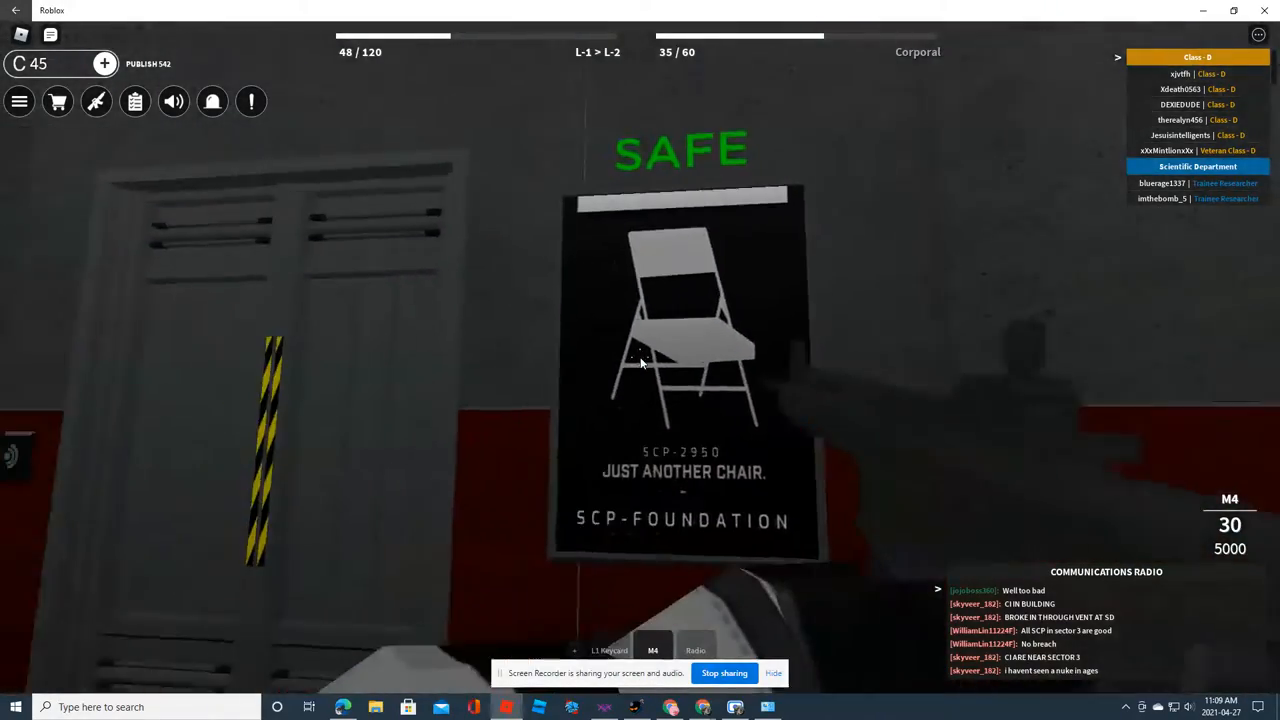
pyautogui.press('w')
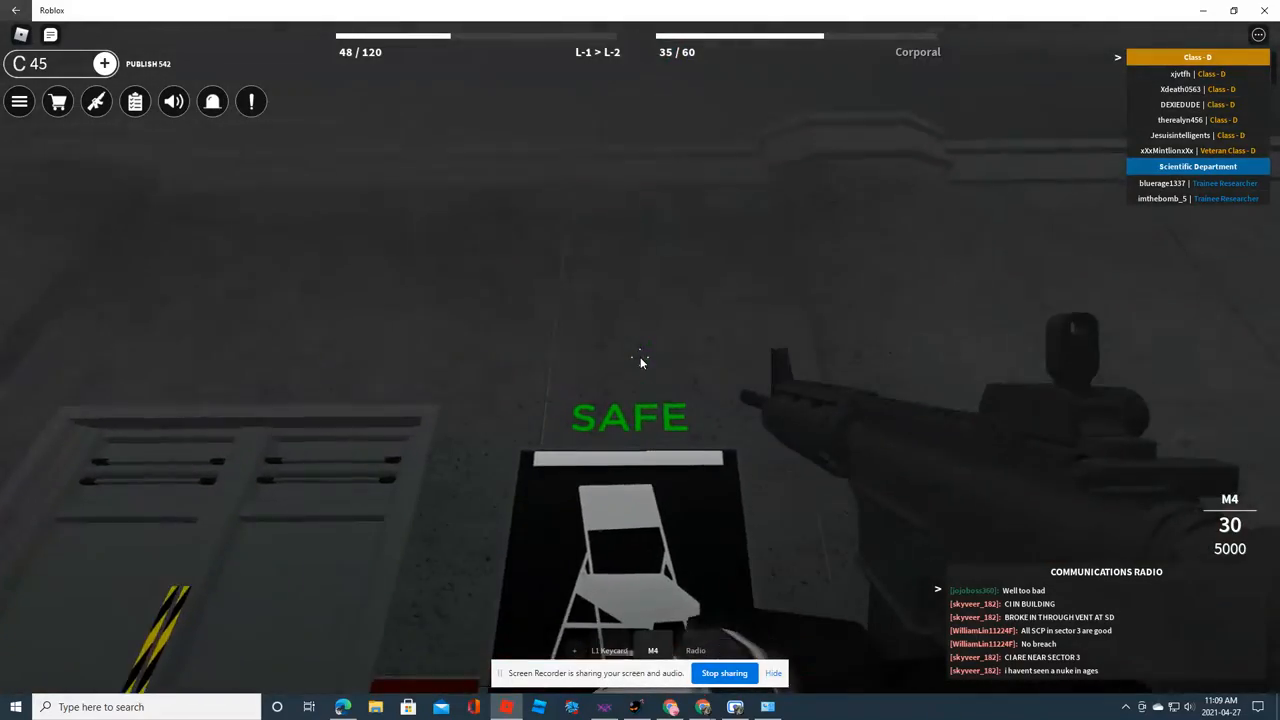
# Walk the hallway to the SAFE poster, open the heavy door with E and cross into the red-walled corridor
pyautogui.press('w')
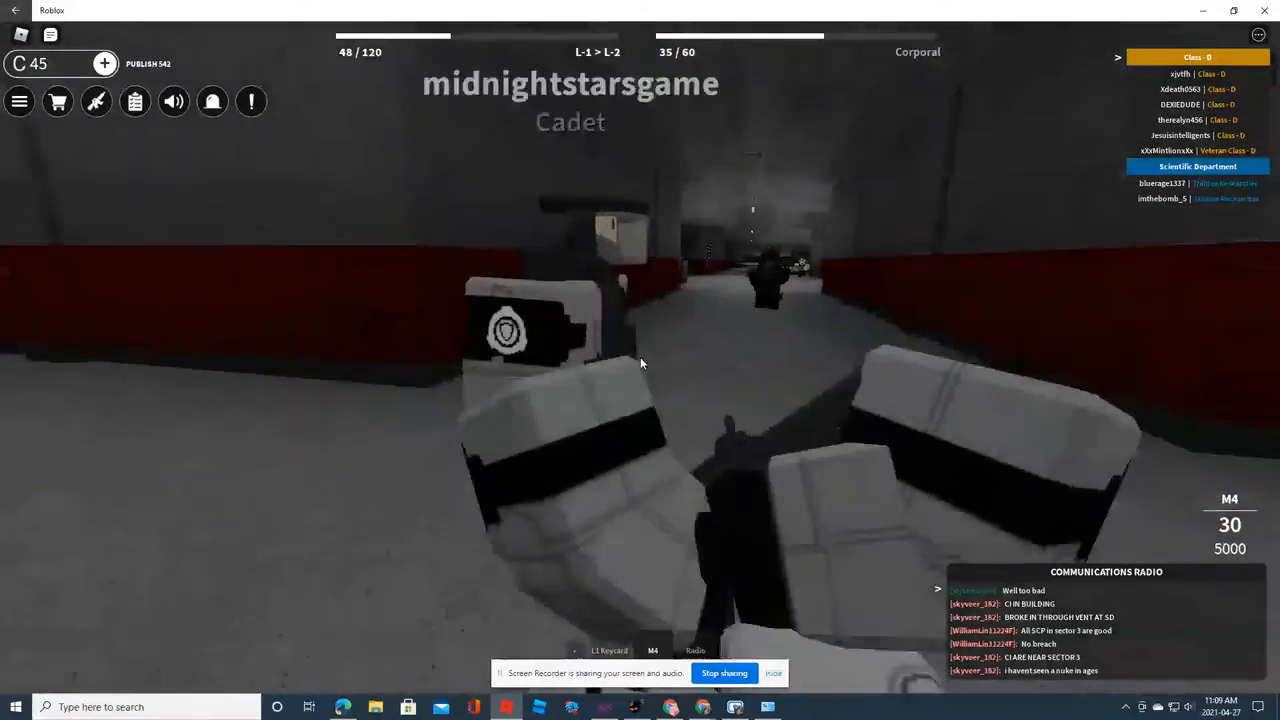
pyautogui.press('w')
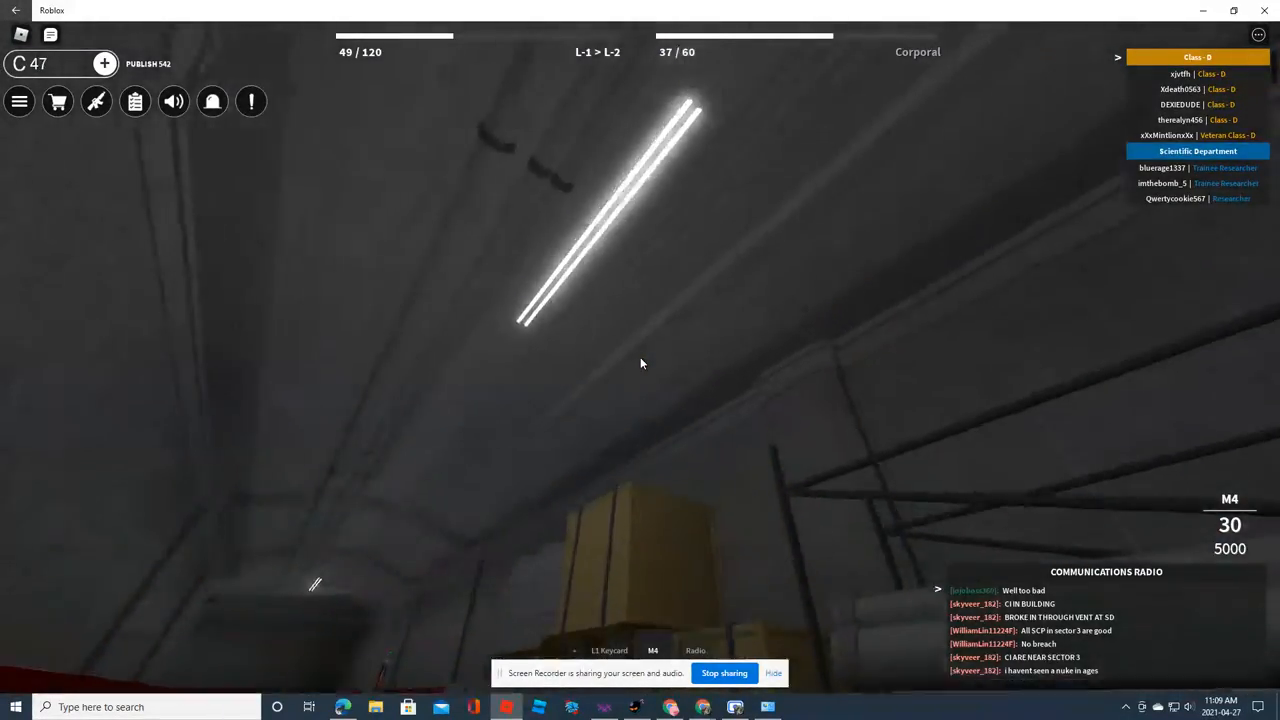
pyautogui.press('w')
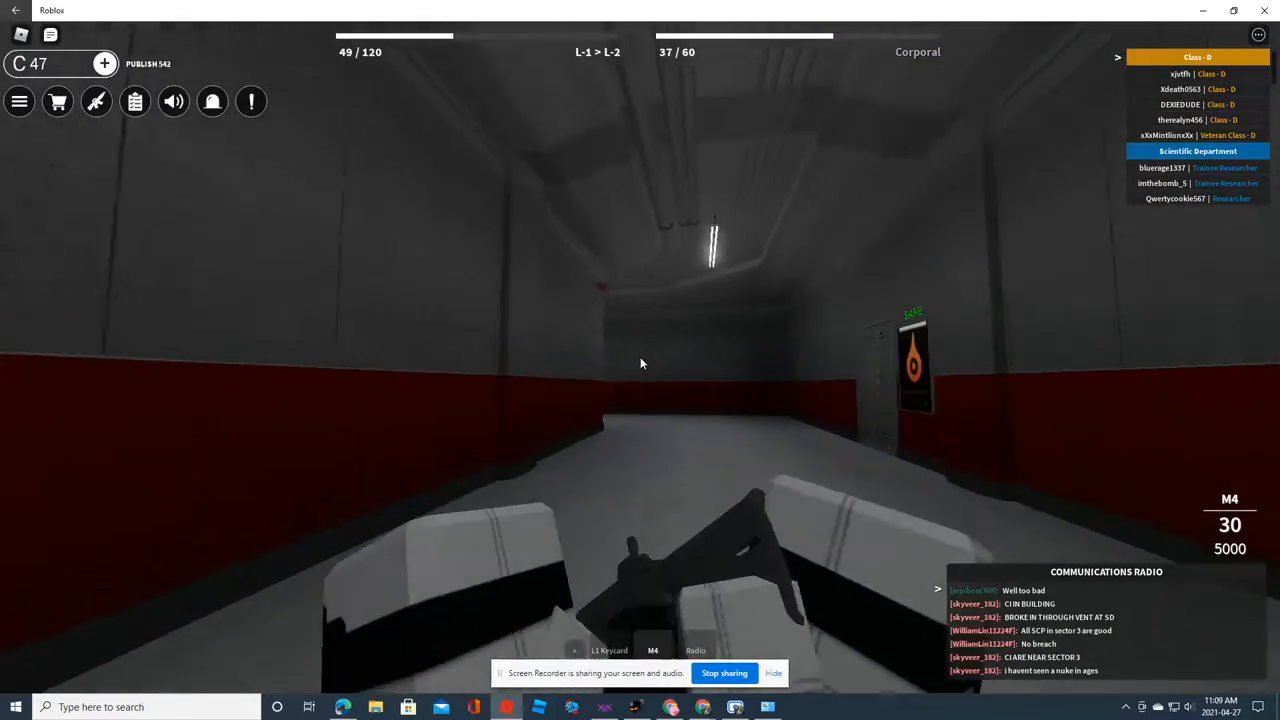
pyautogui.press('w')
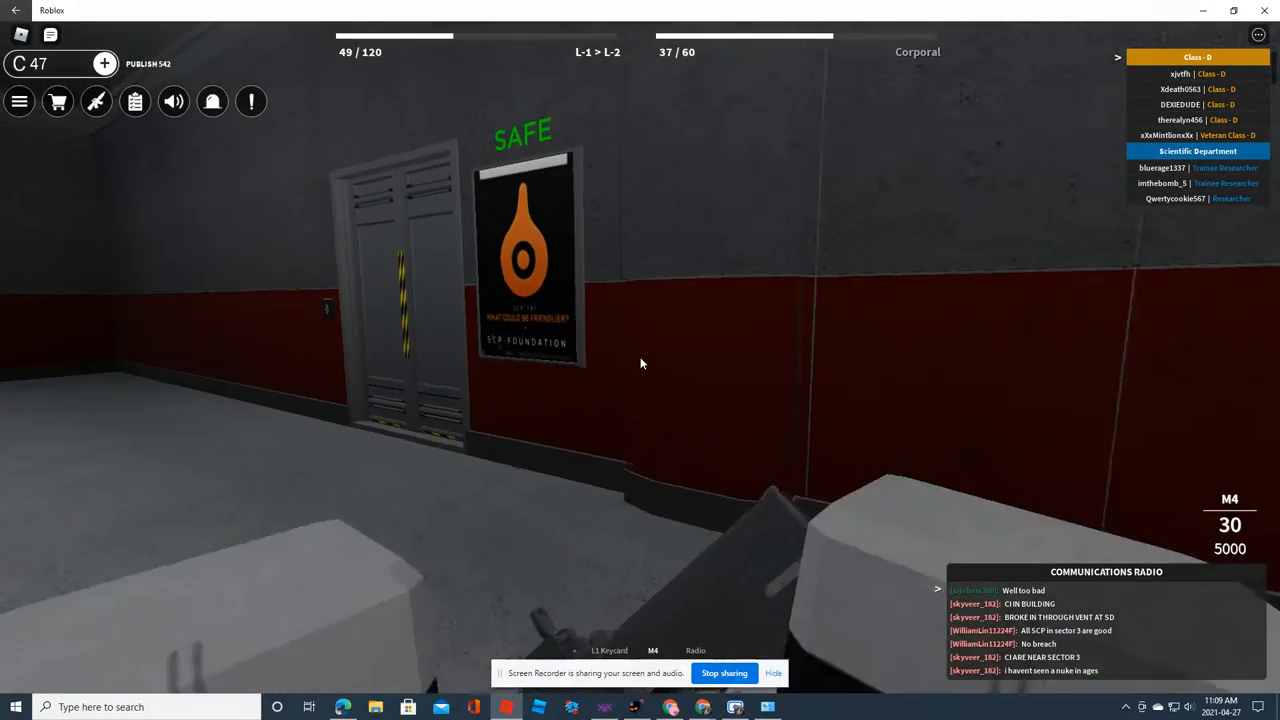
pyautogui.press('w')
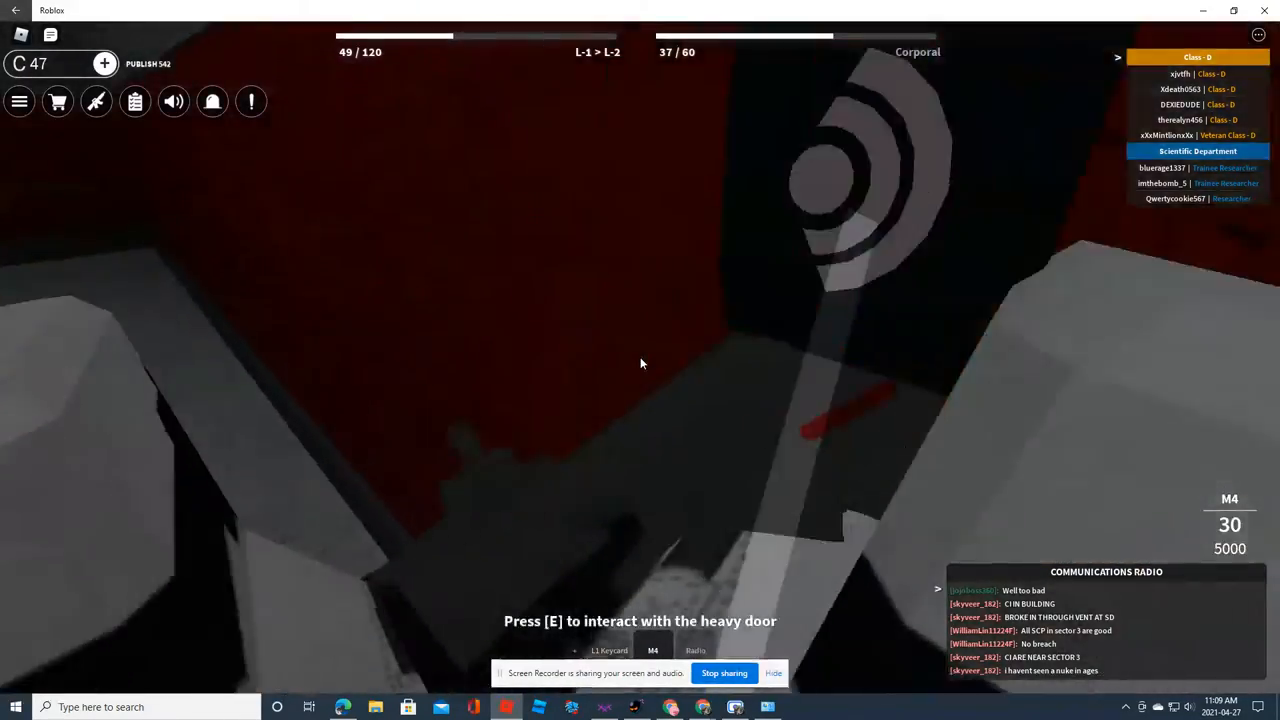
pyautogui.press('e')
pyautogui.press('w')
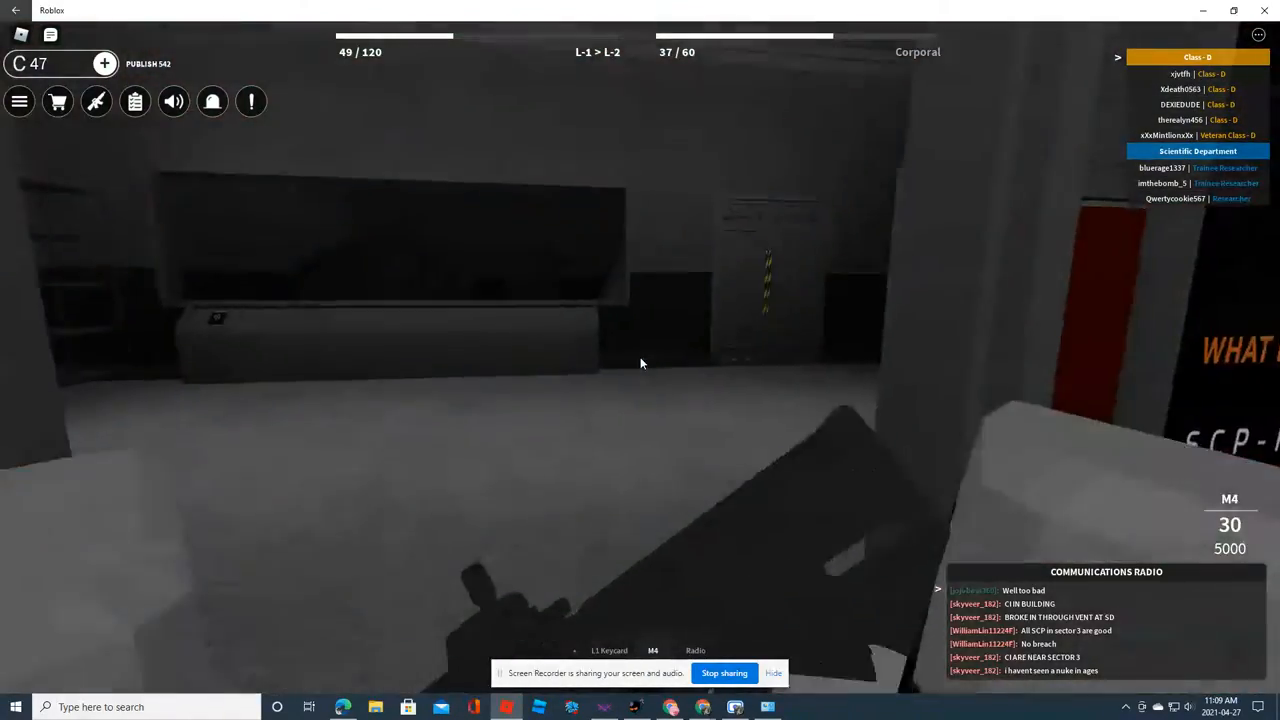
pyautogui.press('w')
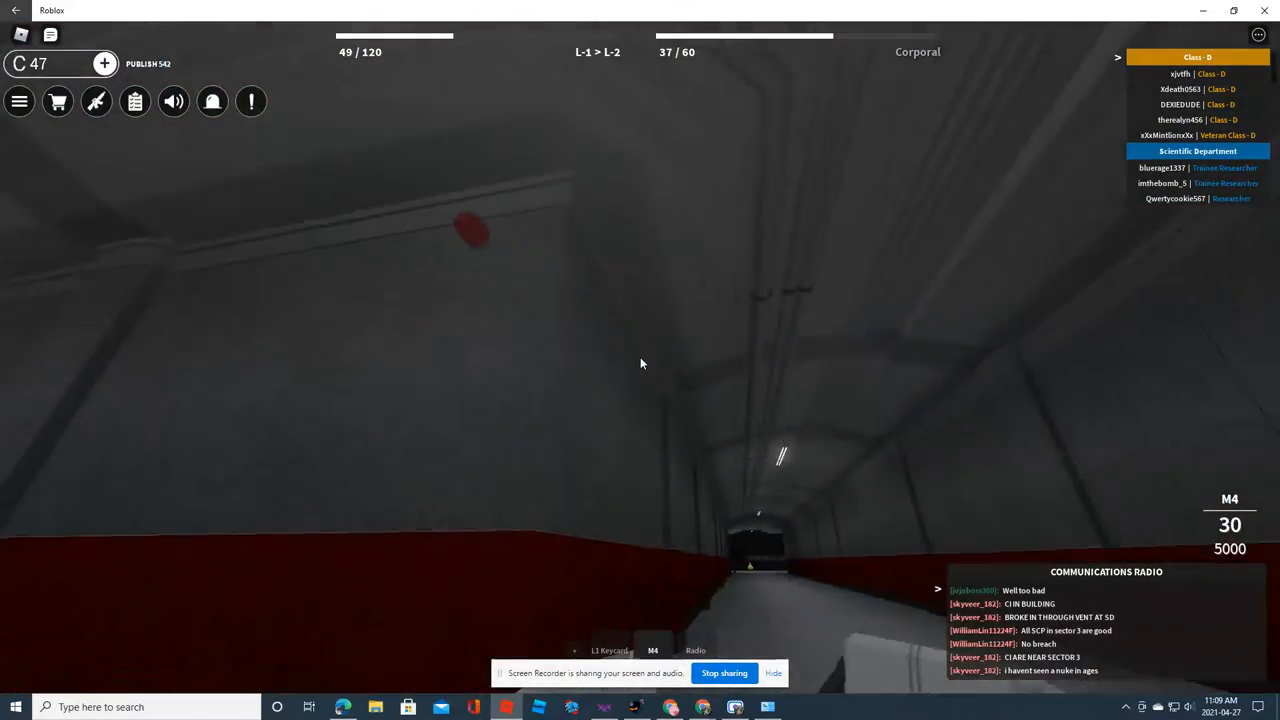
# Follow the red-walled corridor past the SAFE-signed door toward the PROMETHEUS LABS sign
pyautogui.press('w')
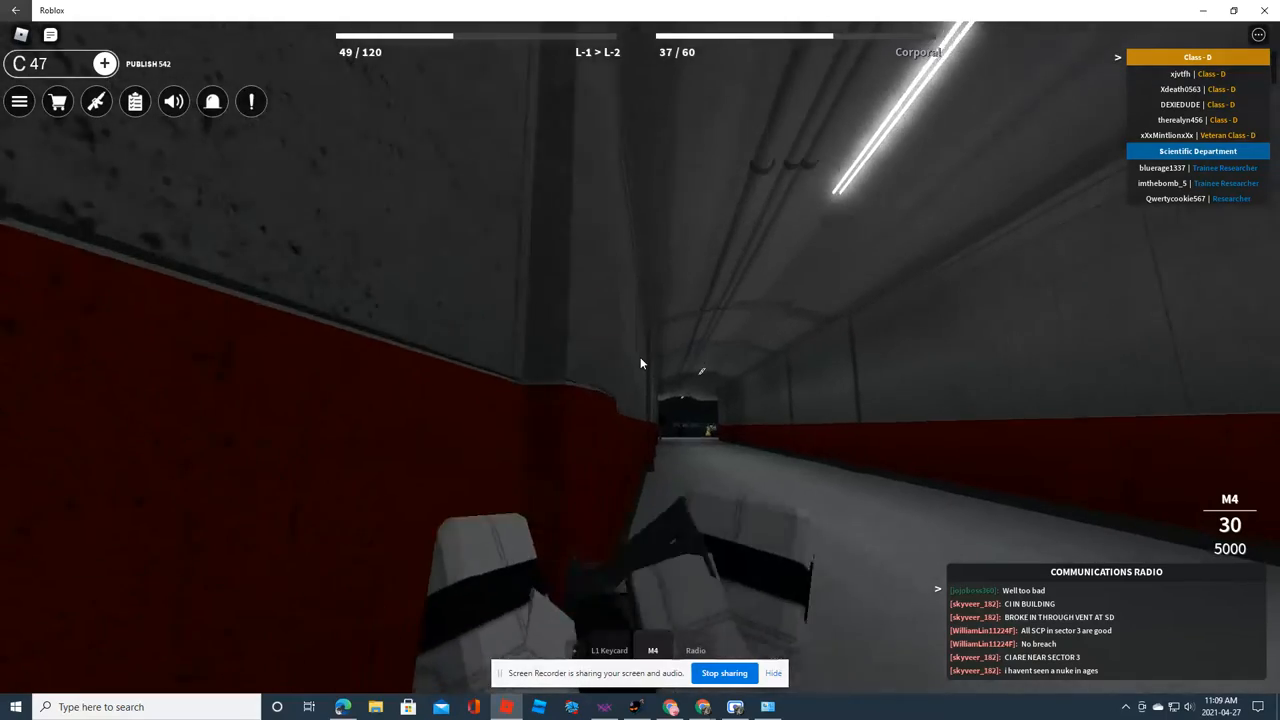
pyautogui.press('w')
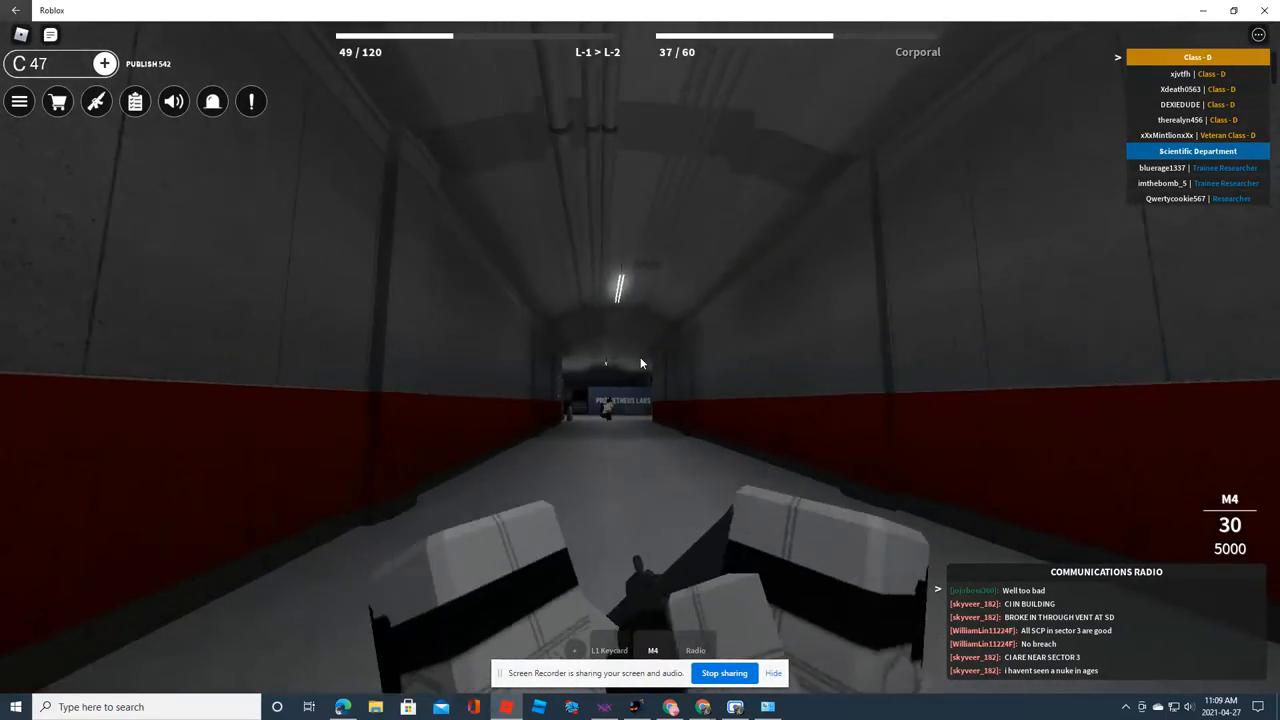
pyautogui.press('w')
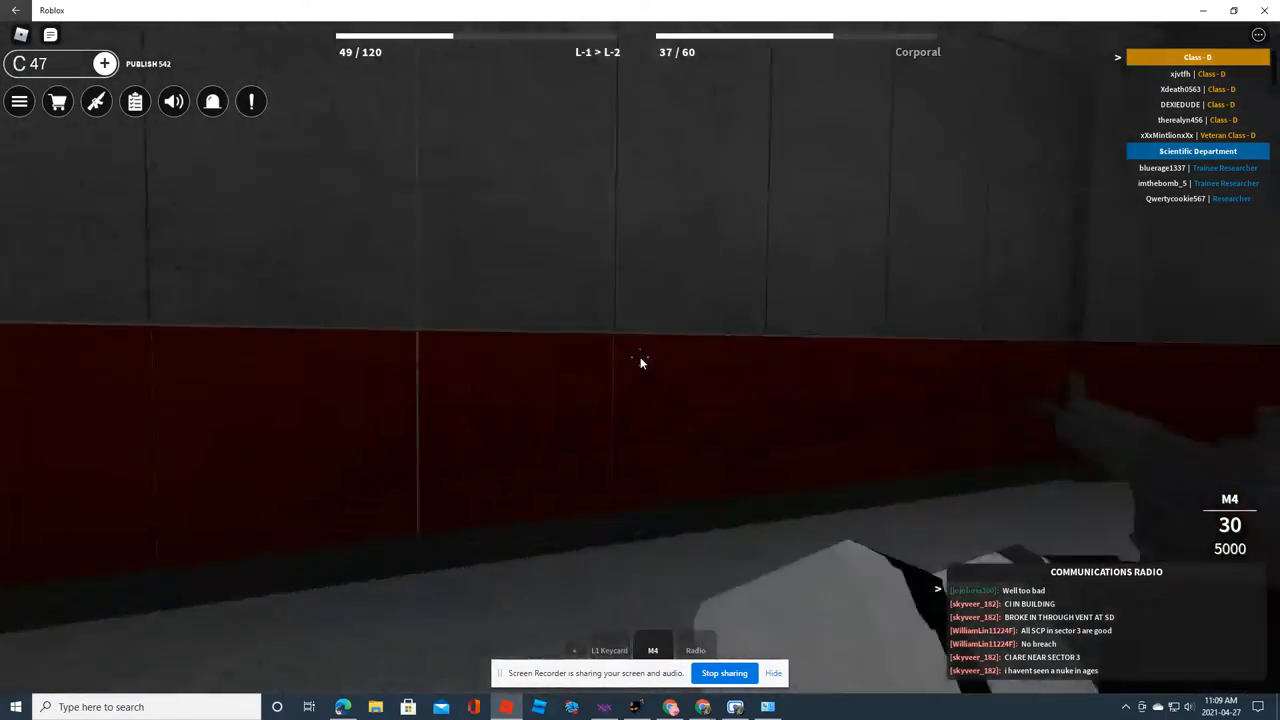
pyautogui.press('w')
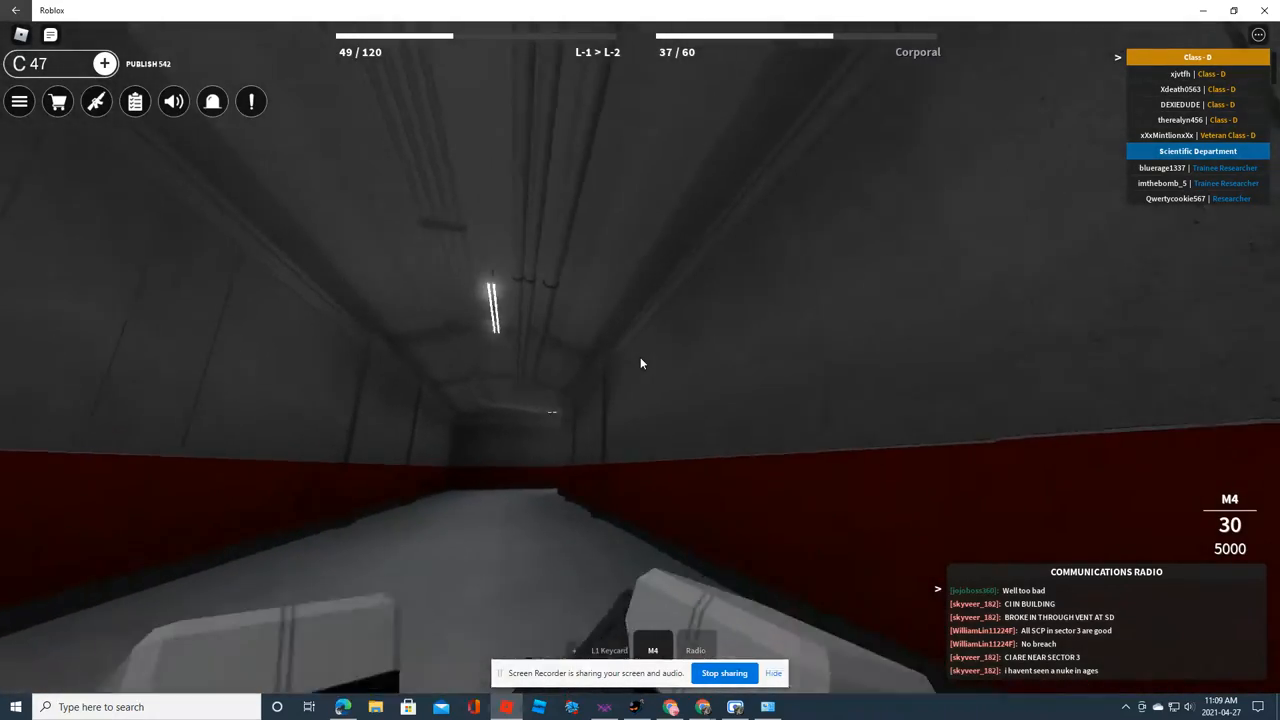
pyautogui.press('w')
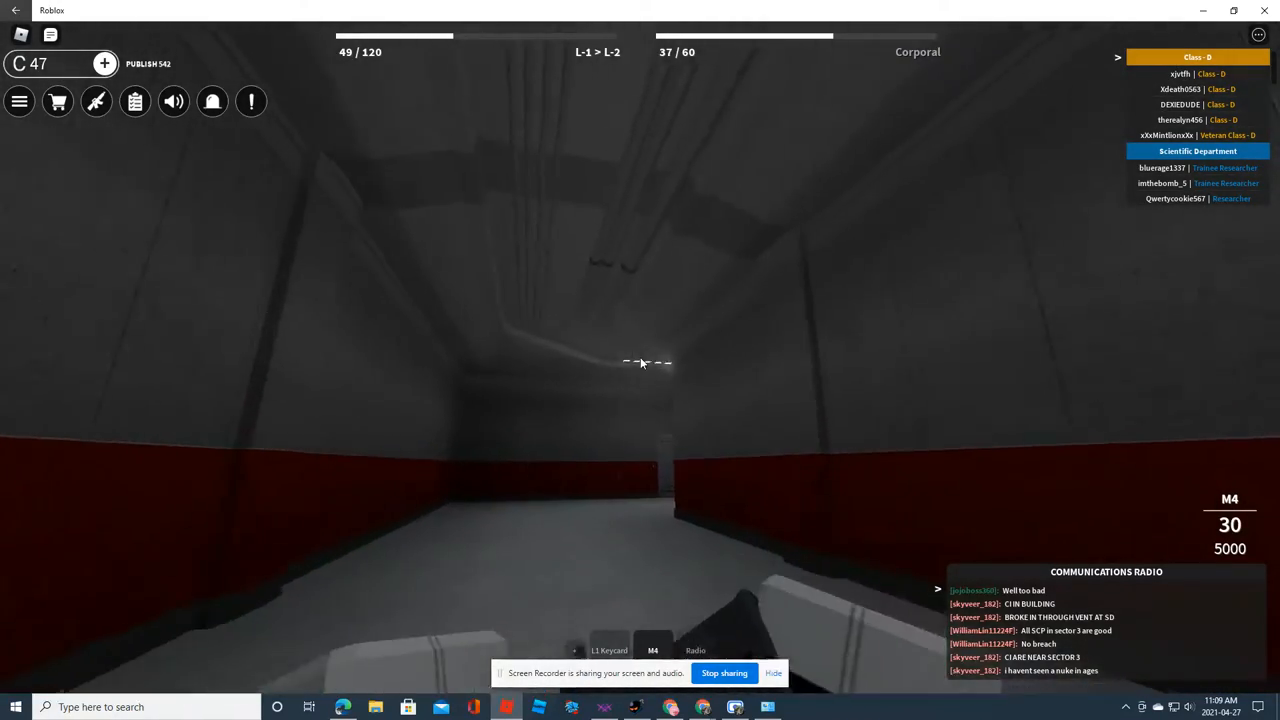
pyautogui.press('w')
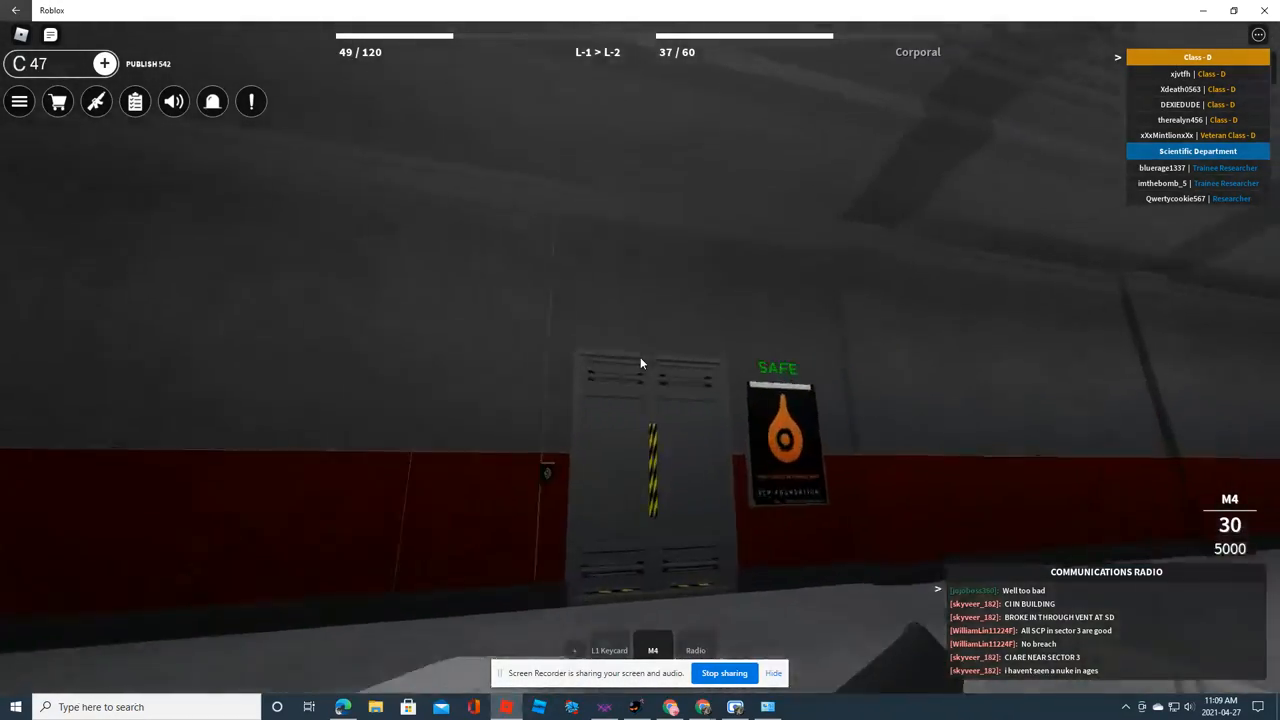
pyautogui.press('w')
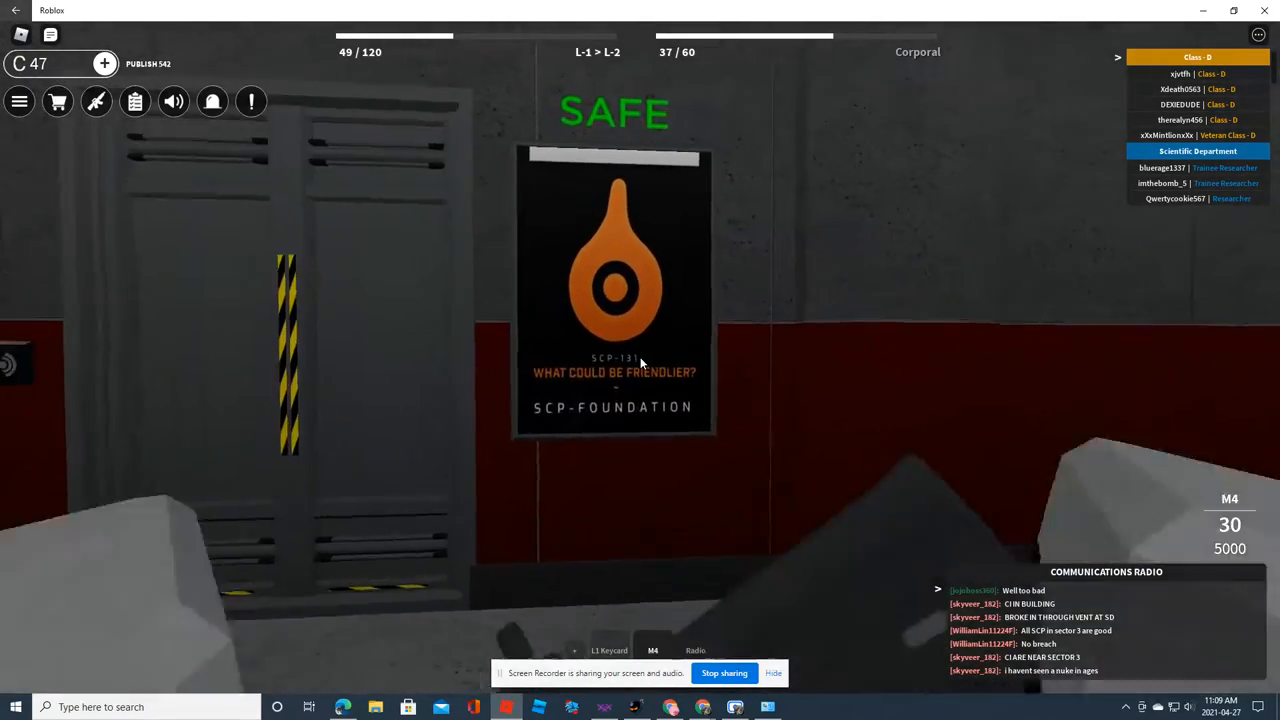
pyautogui.press('w')
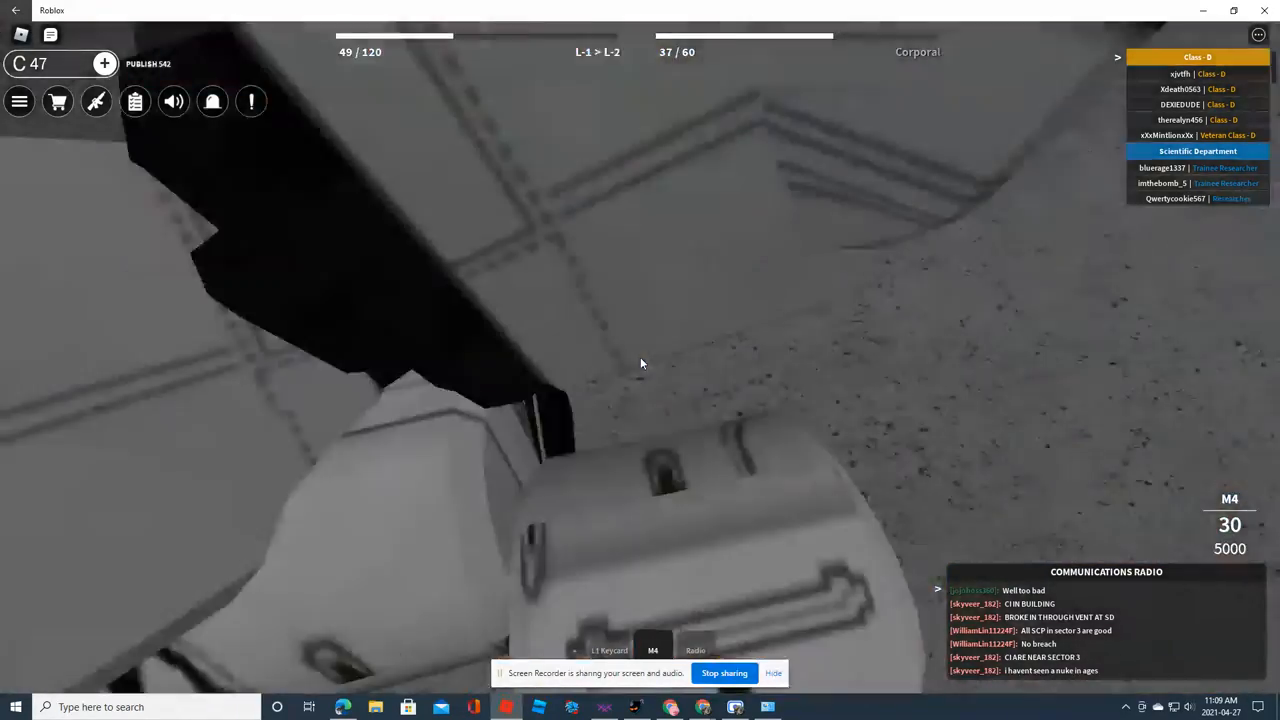
pyautogui.press('w')
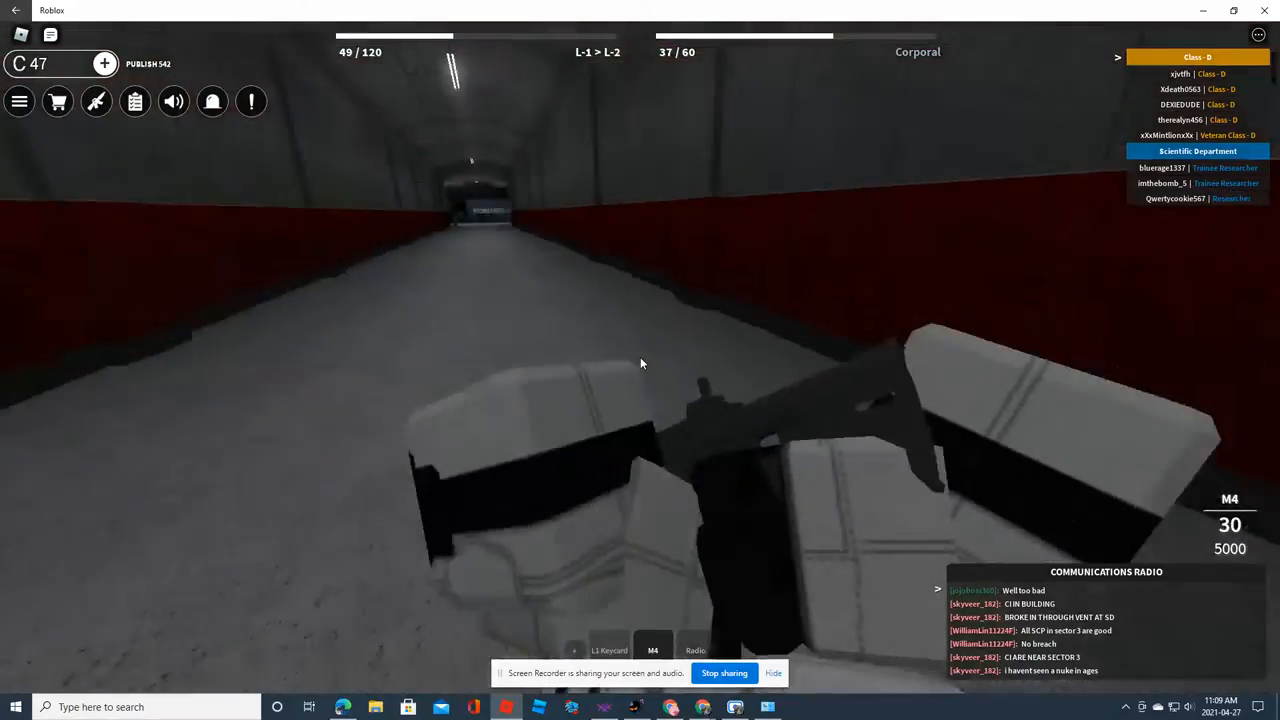
pyautogui.press('w')
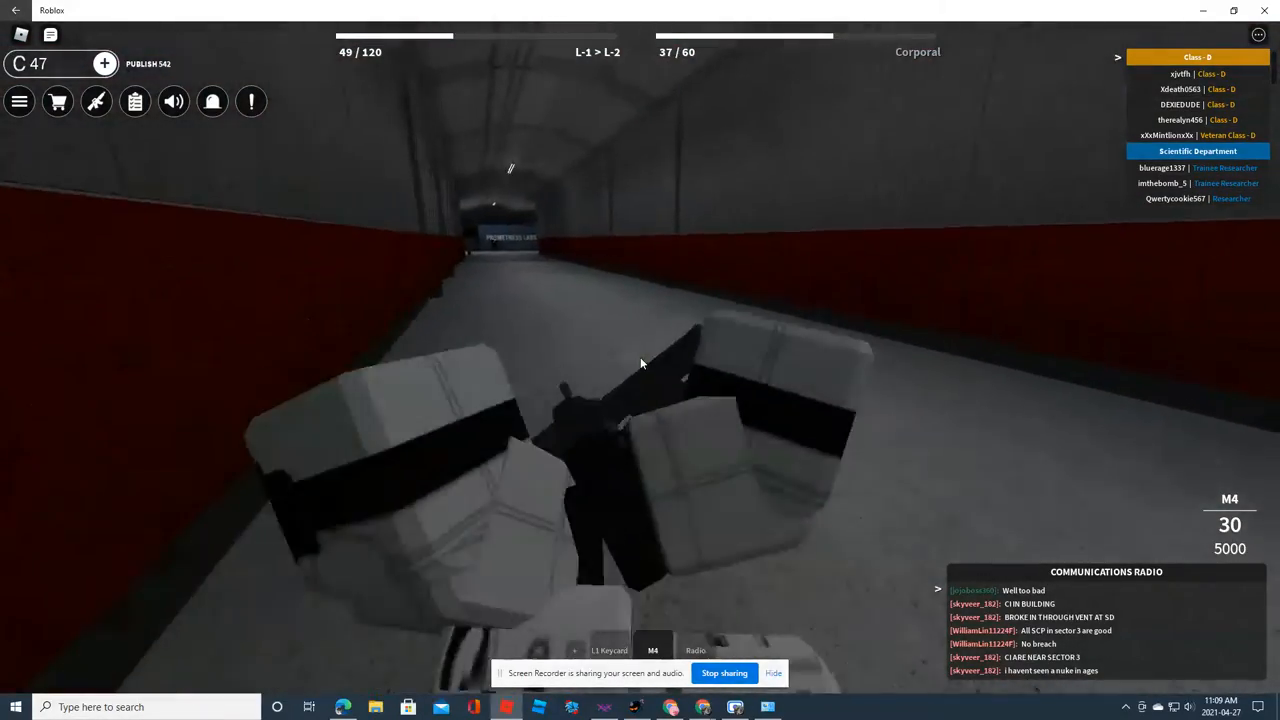
pyautogui.press('w')
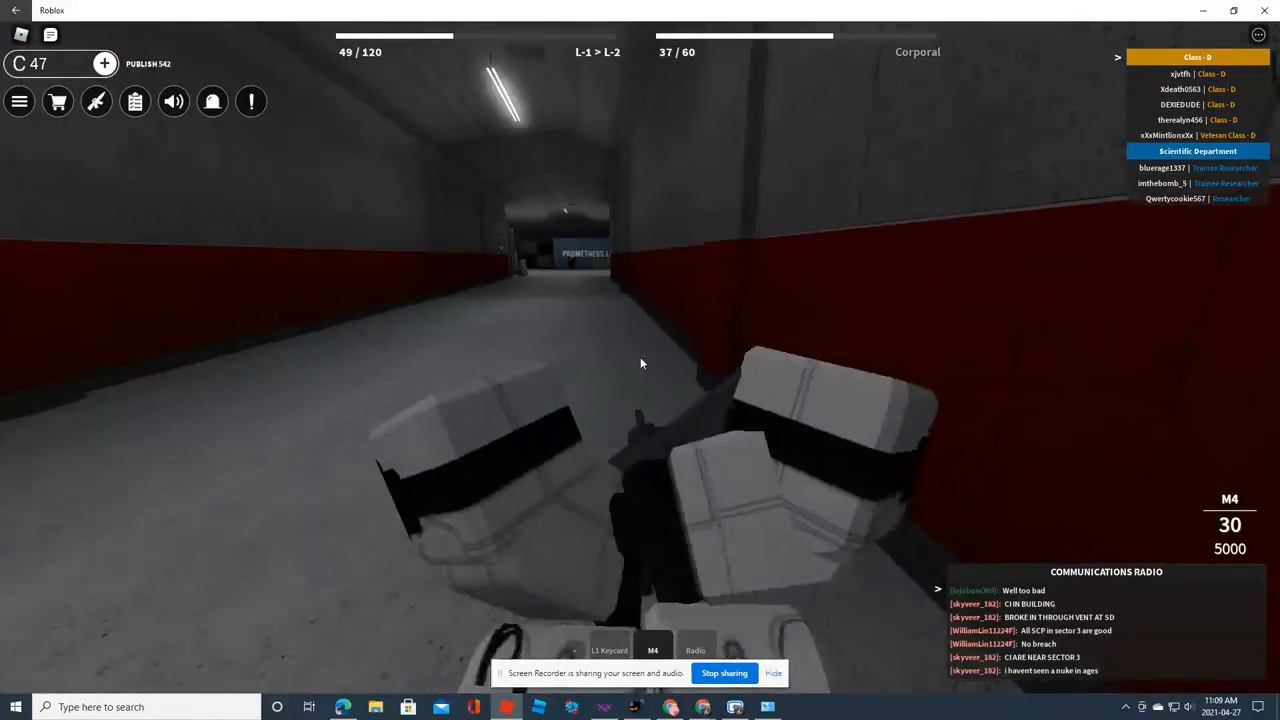
pyautogui.press('w')
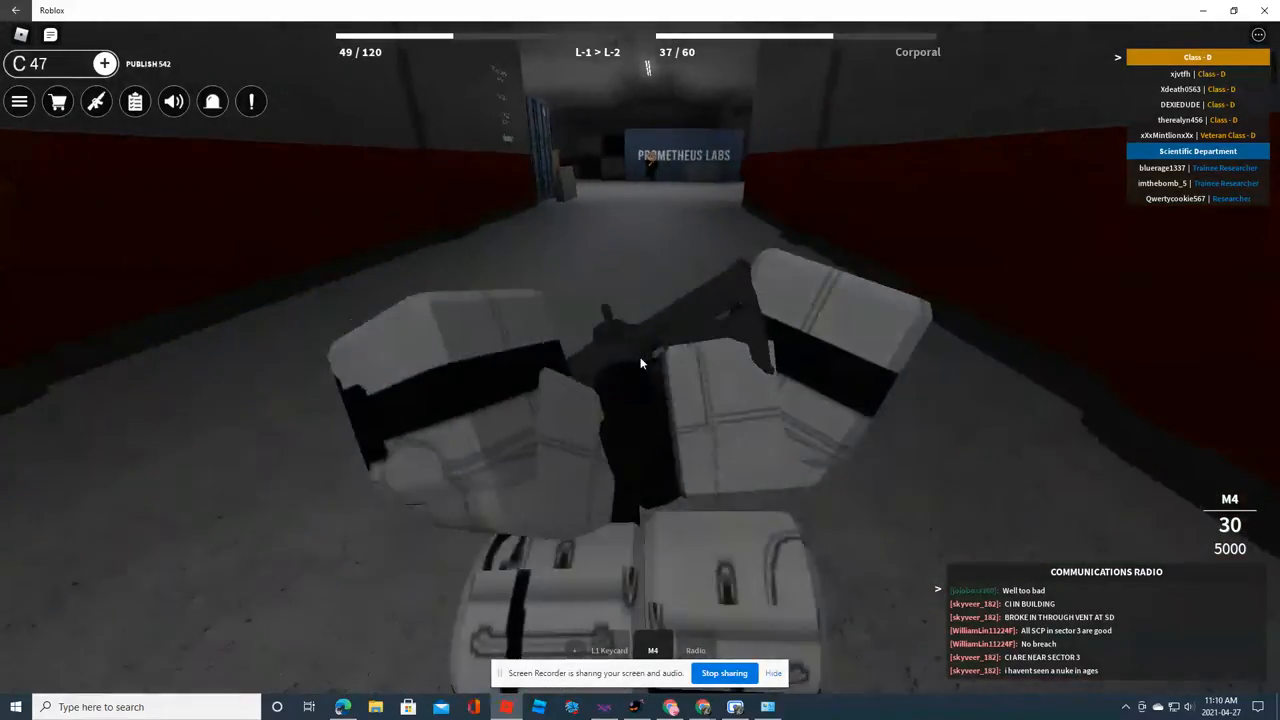
# Walk to the PROMETHEUS LABS container, open the transparent door with E and reach the heavy door
pyautogui.press('w')
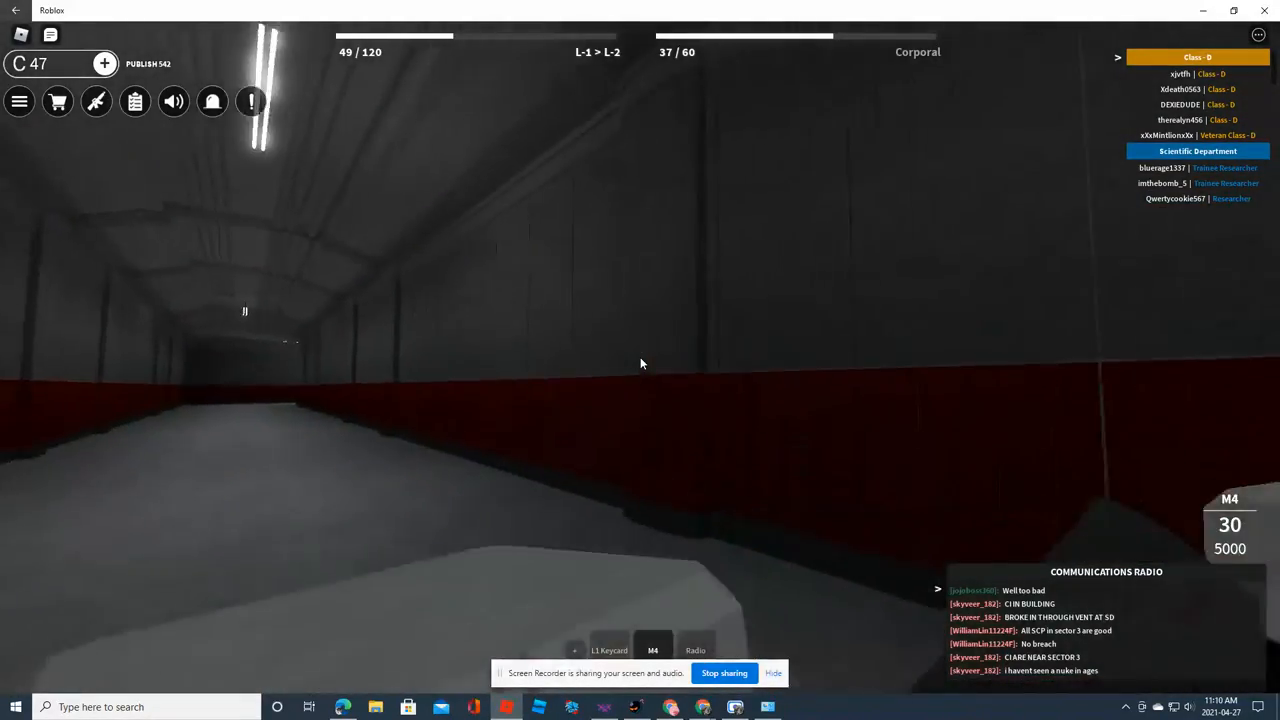
pyautogui.press('w')
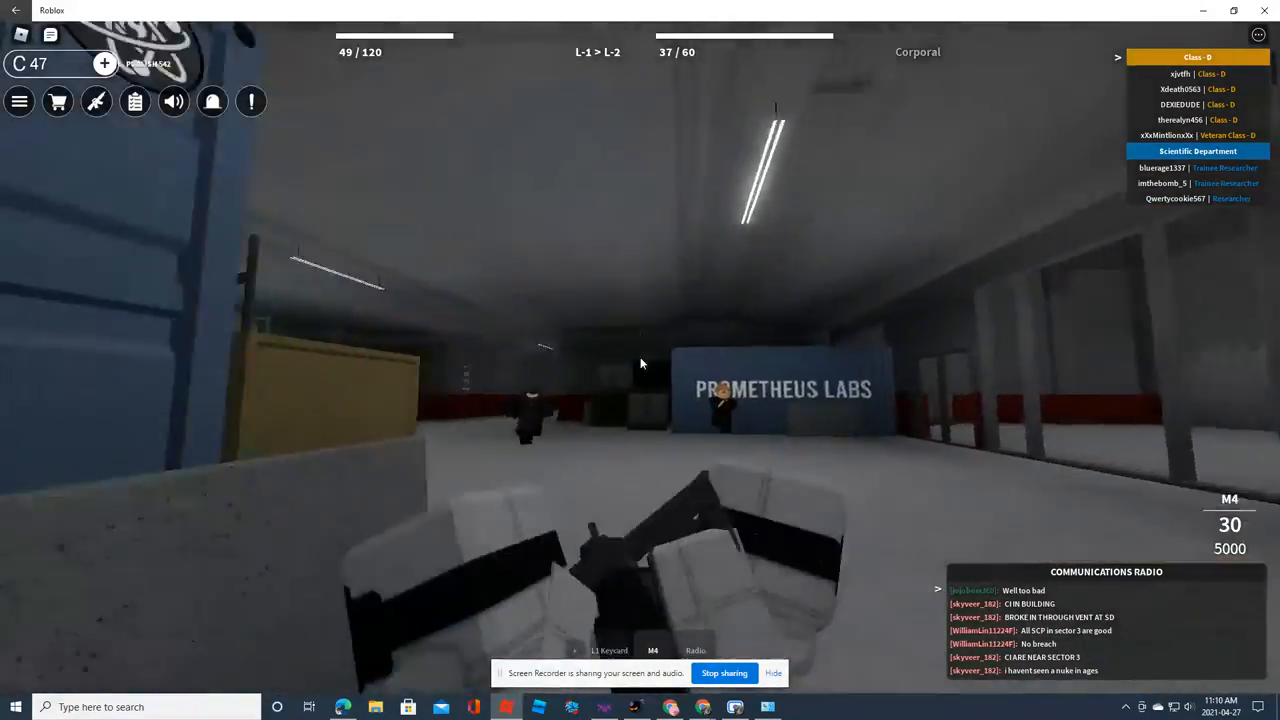
pyautogui.press('w')
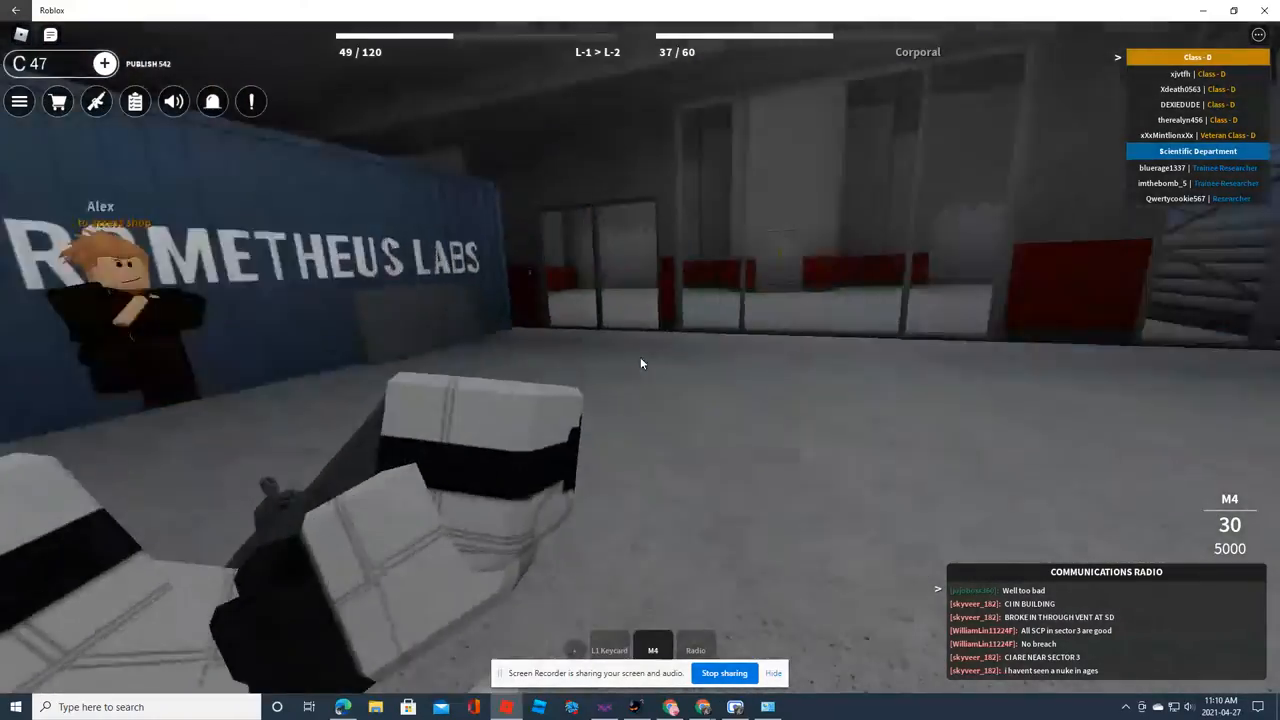
pyautogui.press('w')
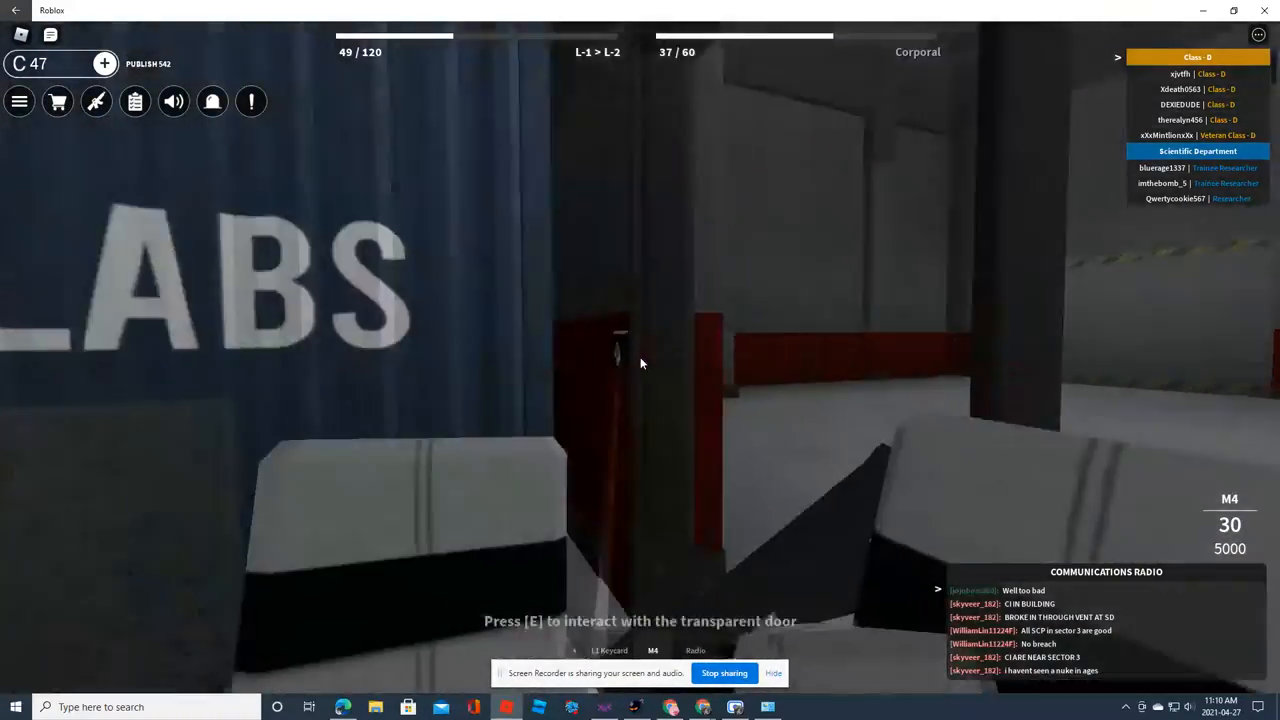
pyautogui.press('e')
pyautogui.press('w')
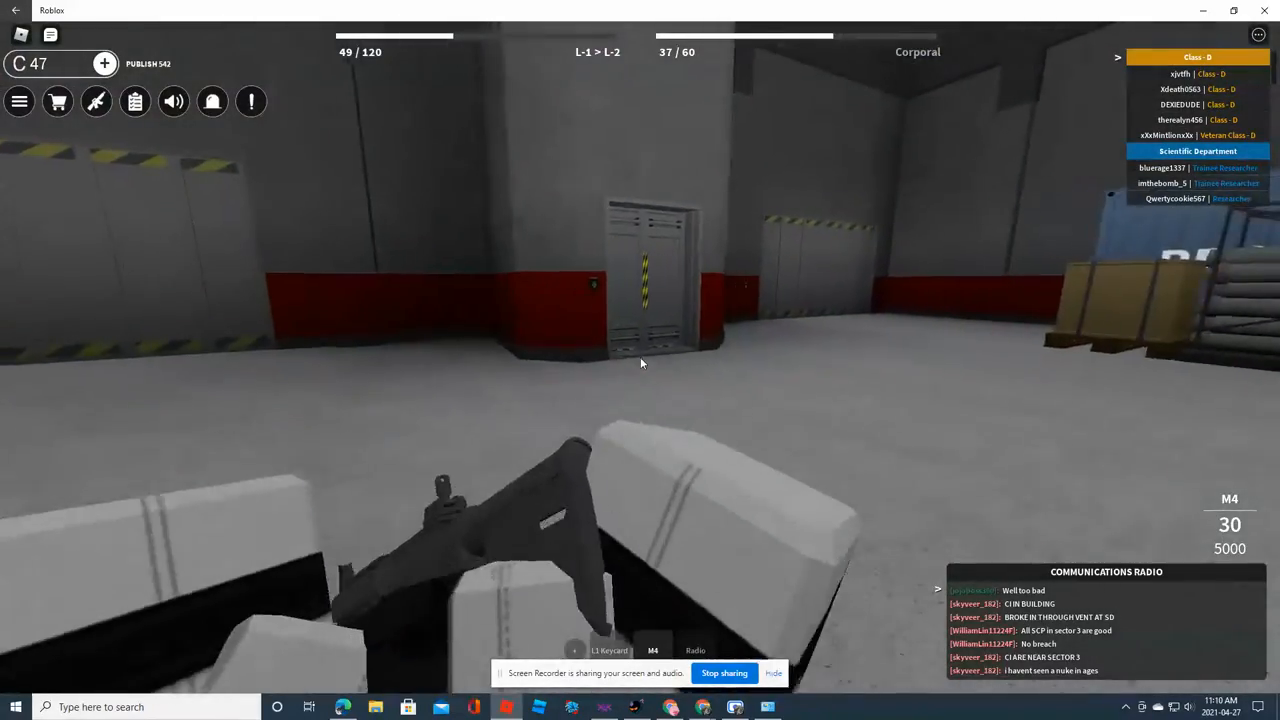
pyautogui.press('w')
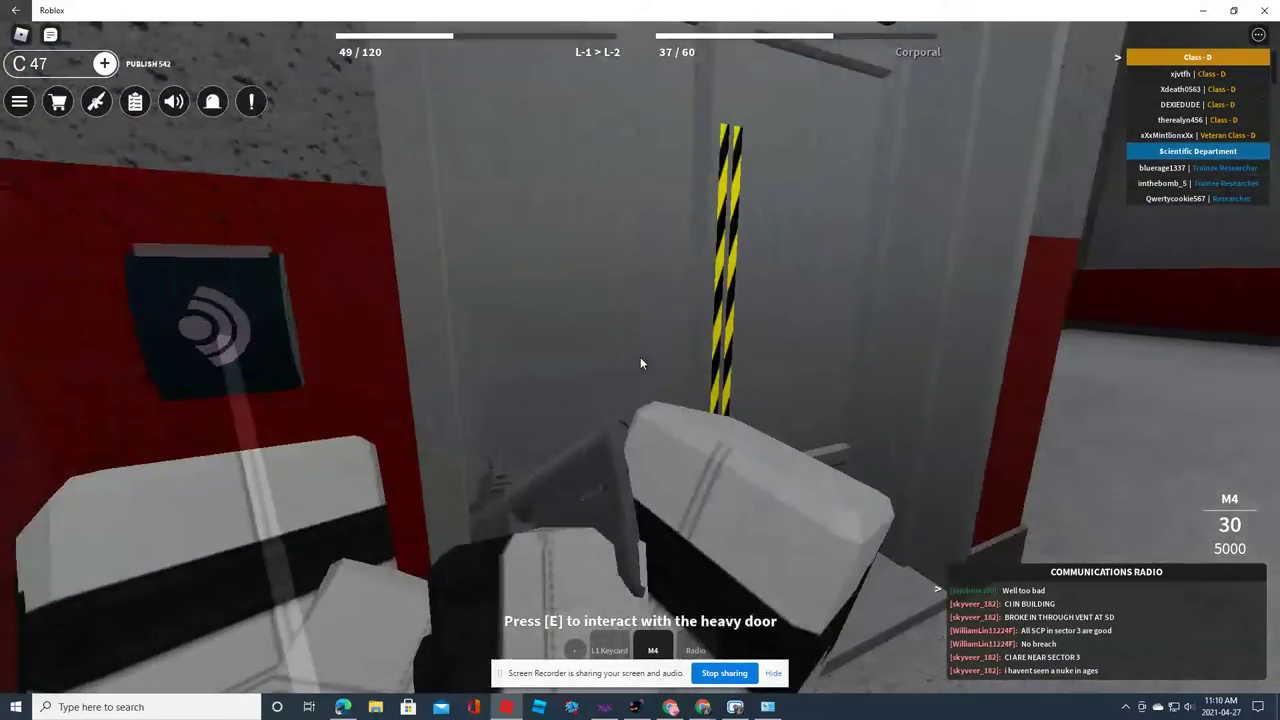
# Turn around and follow the other players through the rooms into the large open hall
pyautogui.moveTo(640, 357); pyautogui.dragTo(640, 357)
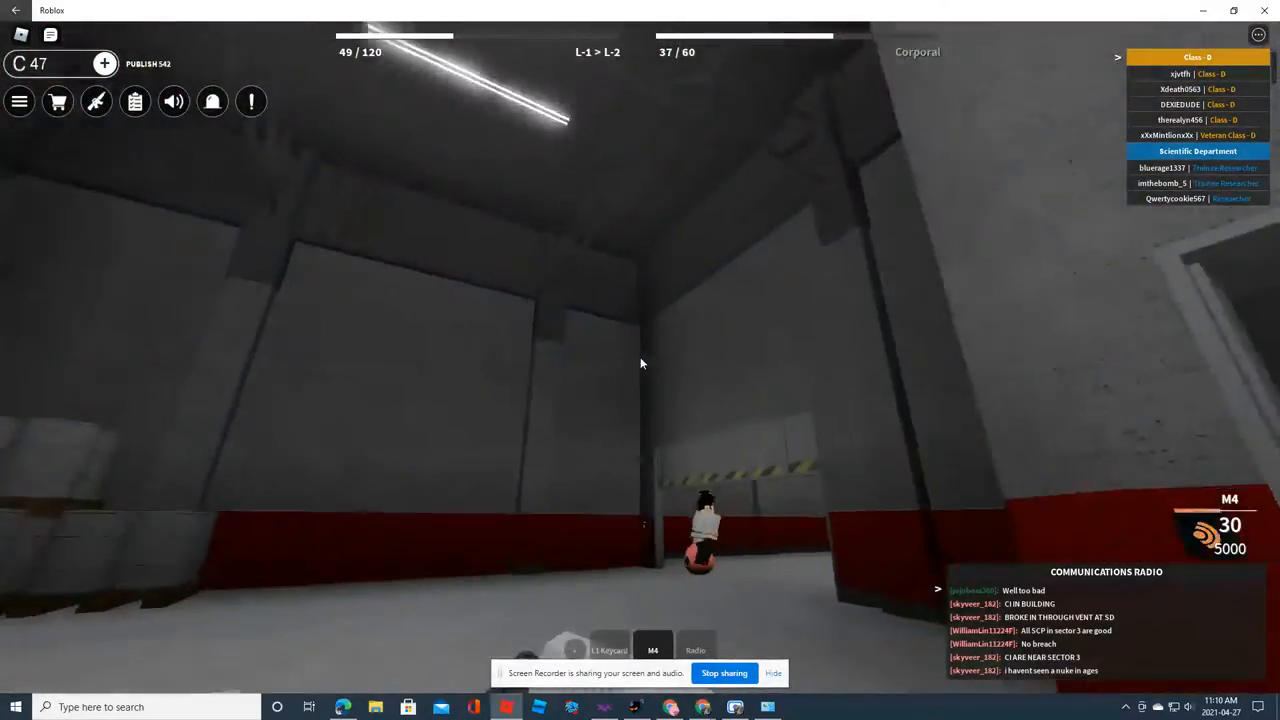
pyautogui.press('w')
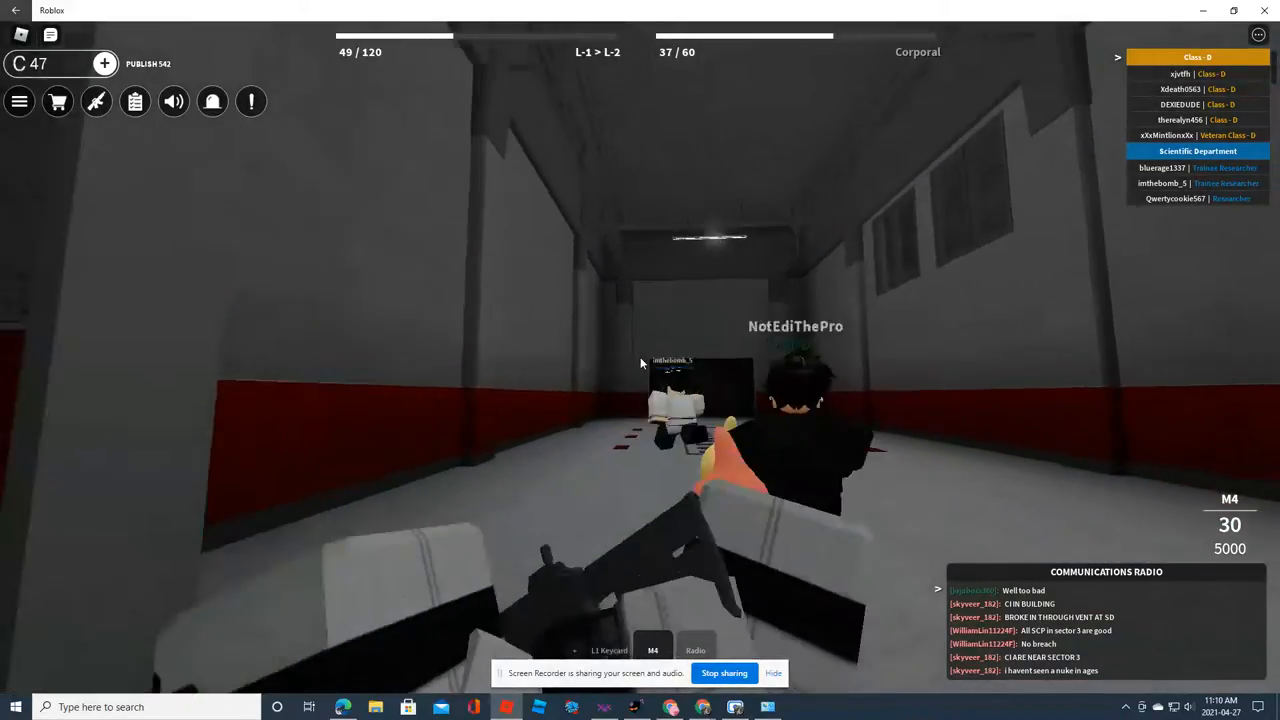
pyautogui.press('w')
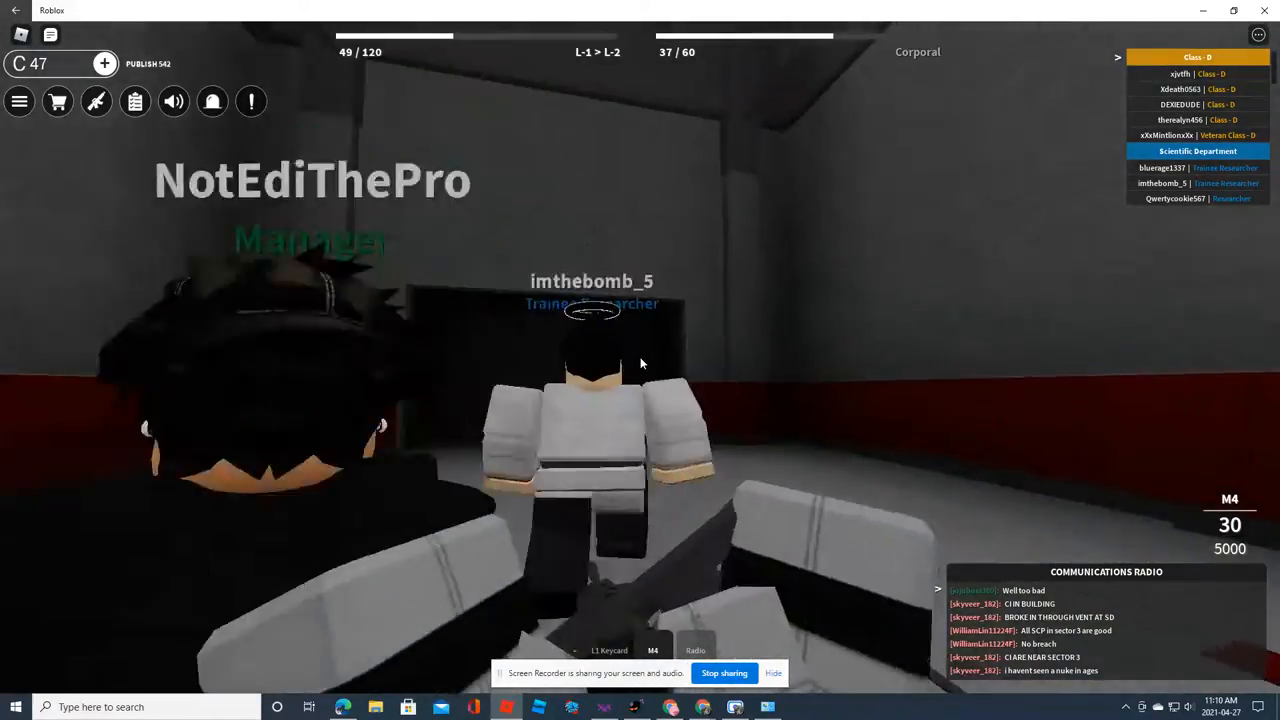
pyautogui.press('w')
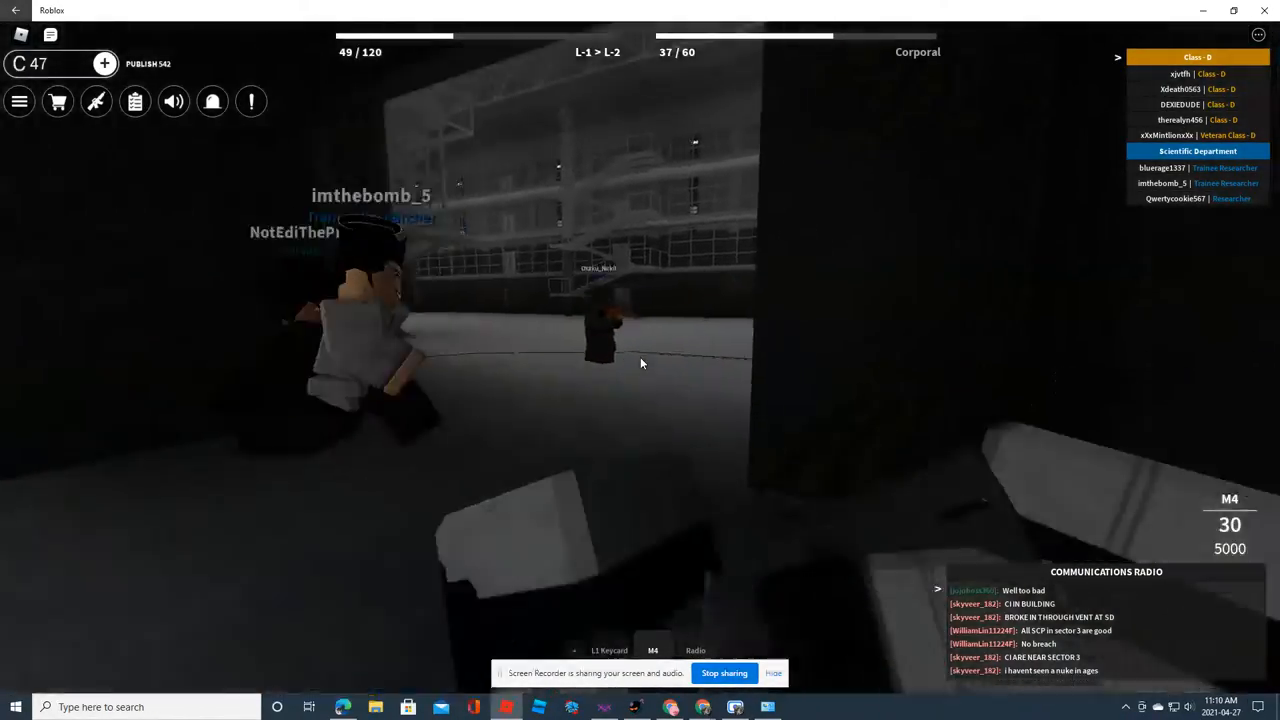
pyautogui.press('w')
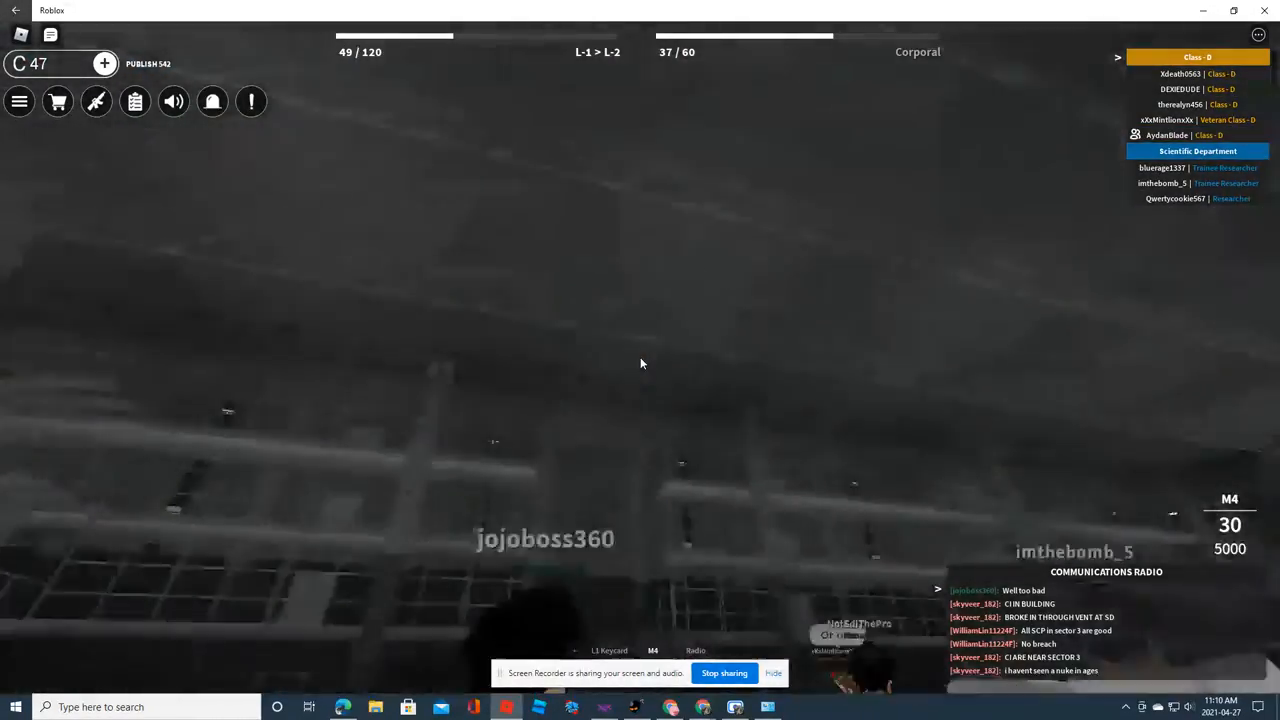
# Face the players in the hall, then after respawning equip the M4 from slot 2 and look around
pyautogui.press('w')
pyautogui.press('w')
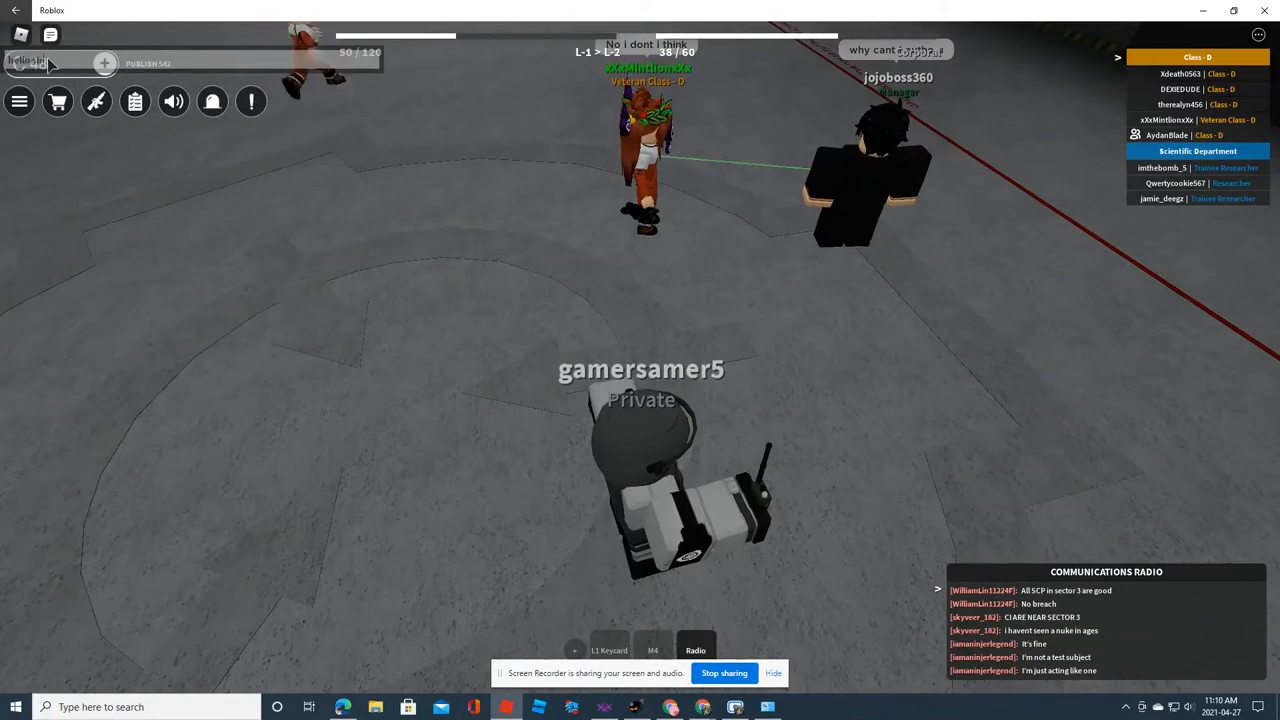
pyautogui.press('2')
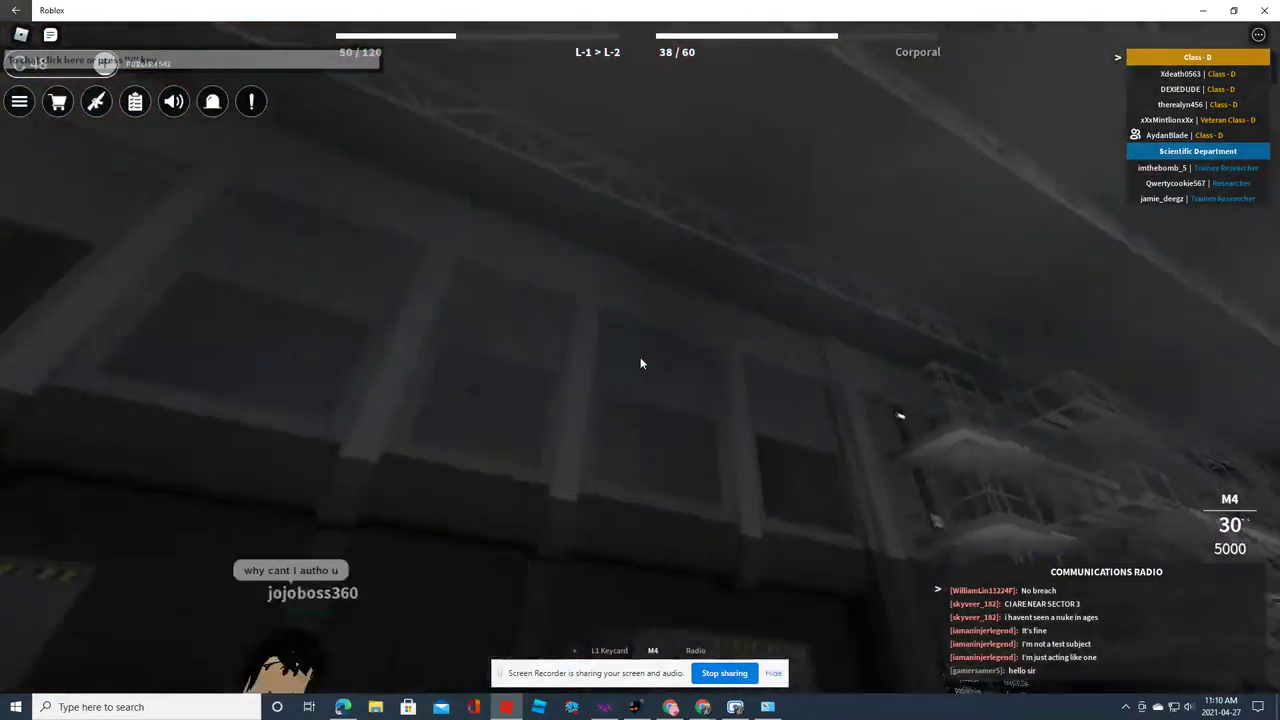
pyautogui.moveTo(641, 363); pyautogui.dragTo(641, 363)
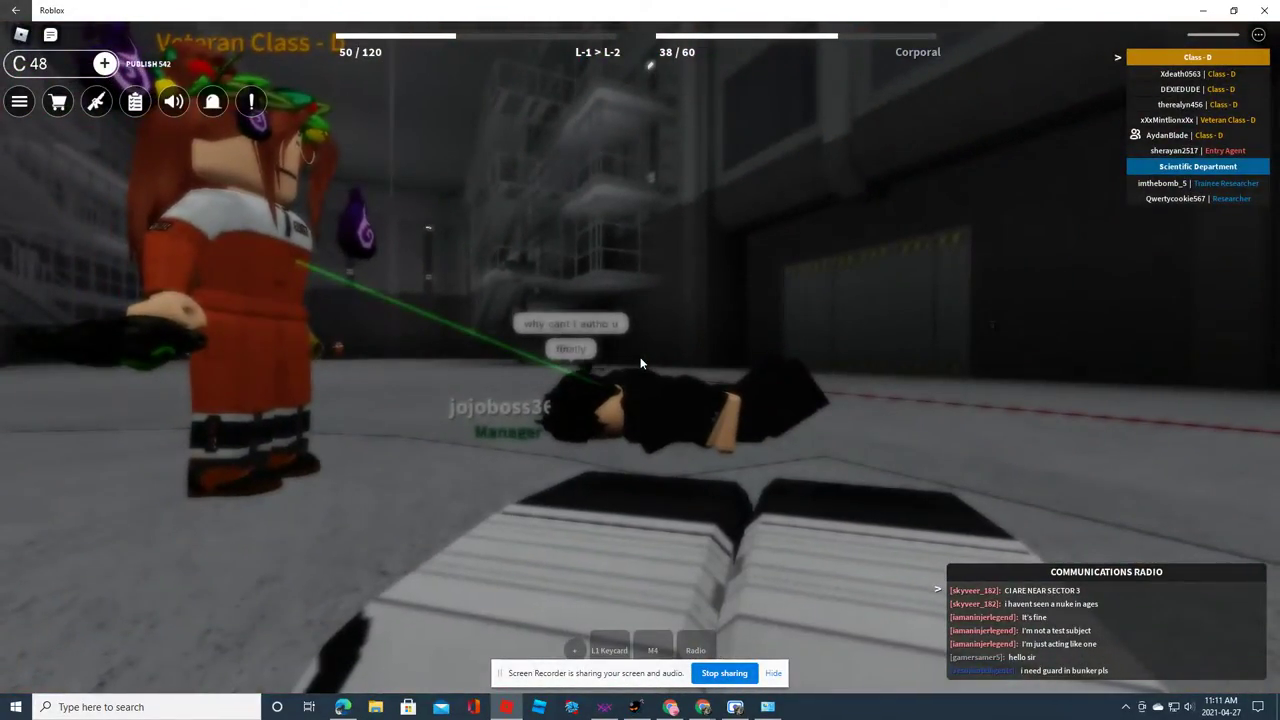
pyautogui.moveTo(641, 363); pyautogui.dragTo(641, 363)
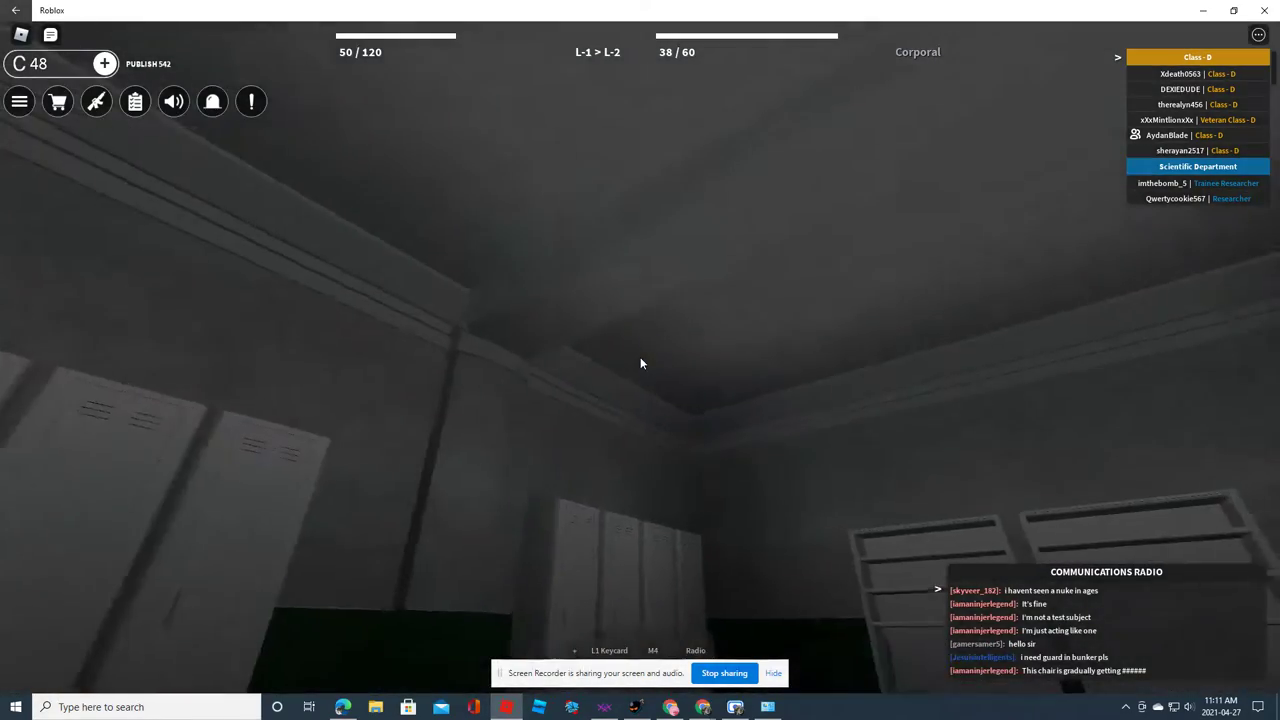
pyautogui.moveTo(641, 363); pyautogui.dragTo(641, 363)
# Equip the M4 again and walk the hallway past the gate along the green wall down the corridor
pyautogui.press('2')
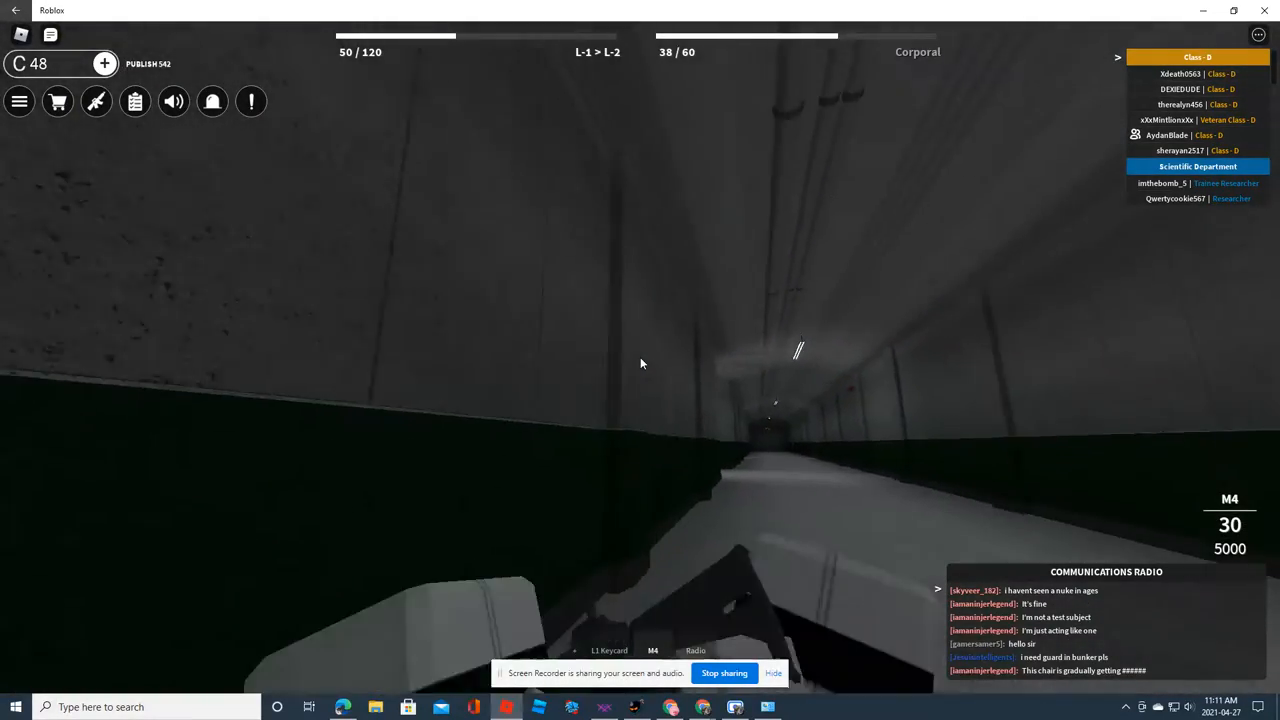
pyautogui.moveTo(641, 363); pyautogui.dragTo(641, 363)
pyautogui.press('w')
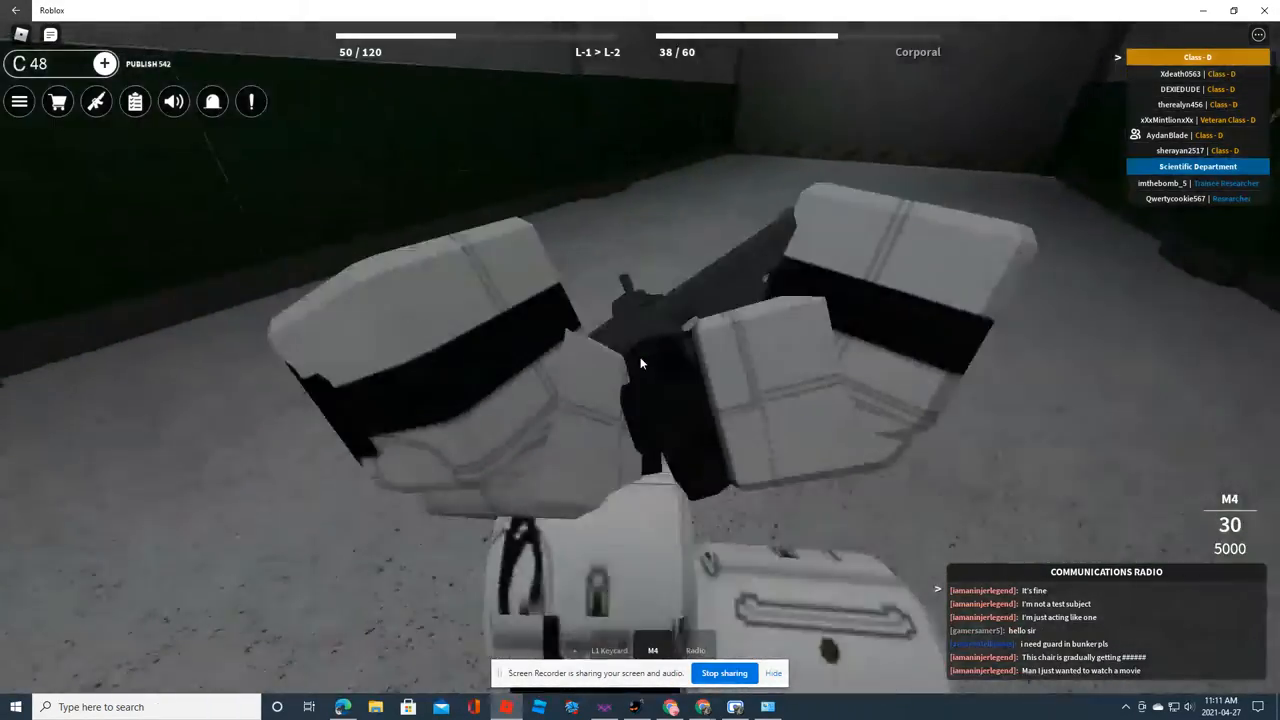
pyautogui.press('w')
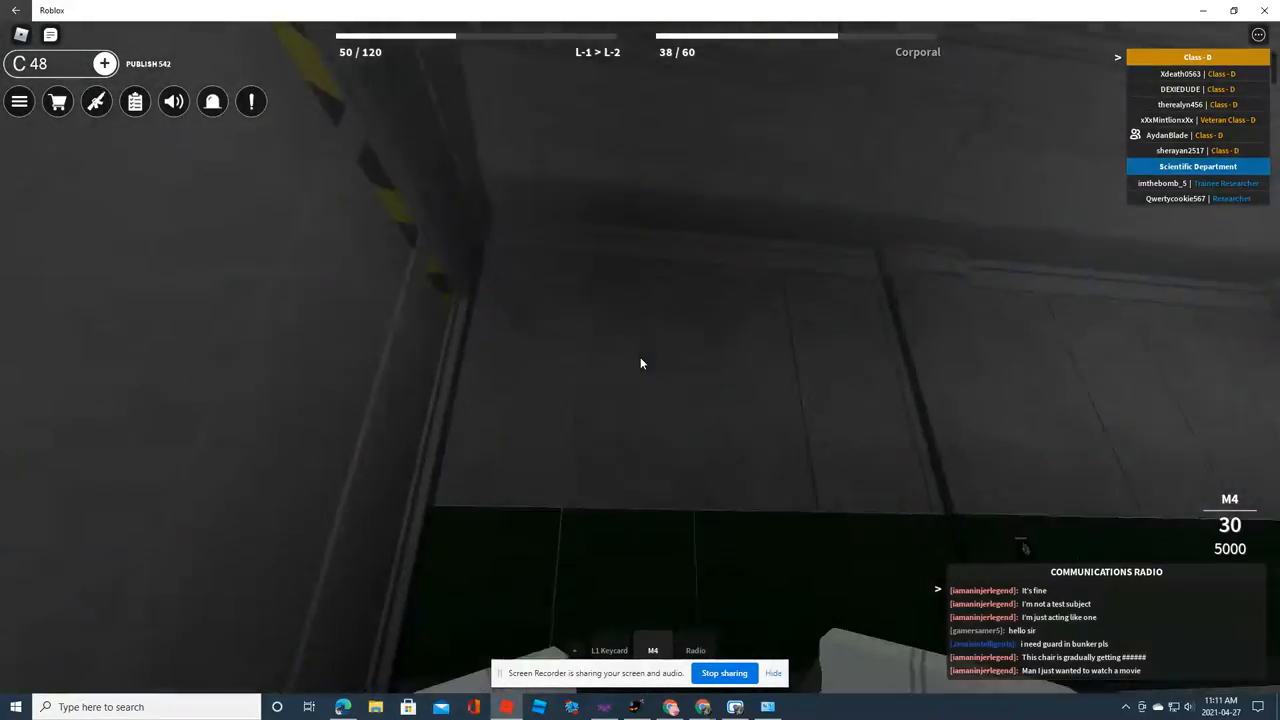
pyautogui.press('w')
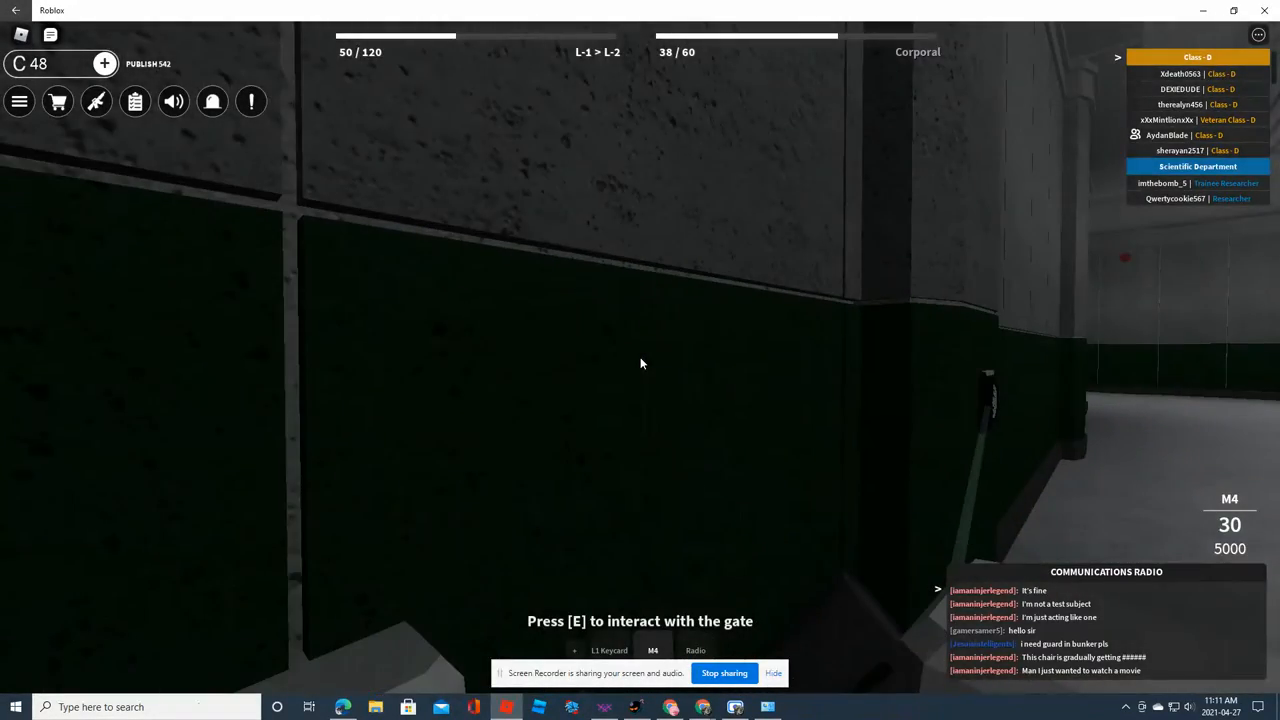
pyautogui.press('w')
pyautogui.press('w')
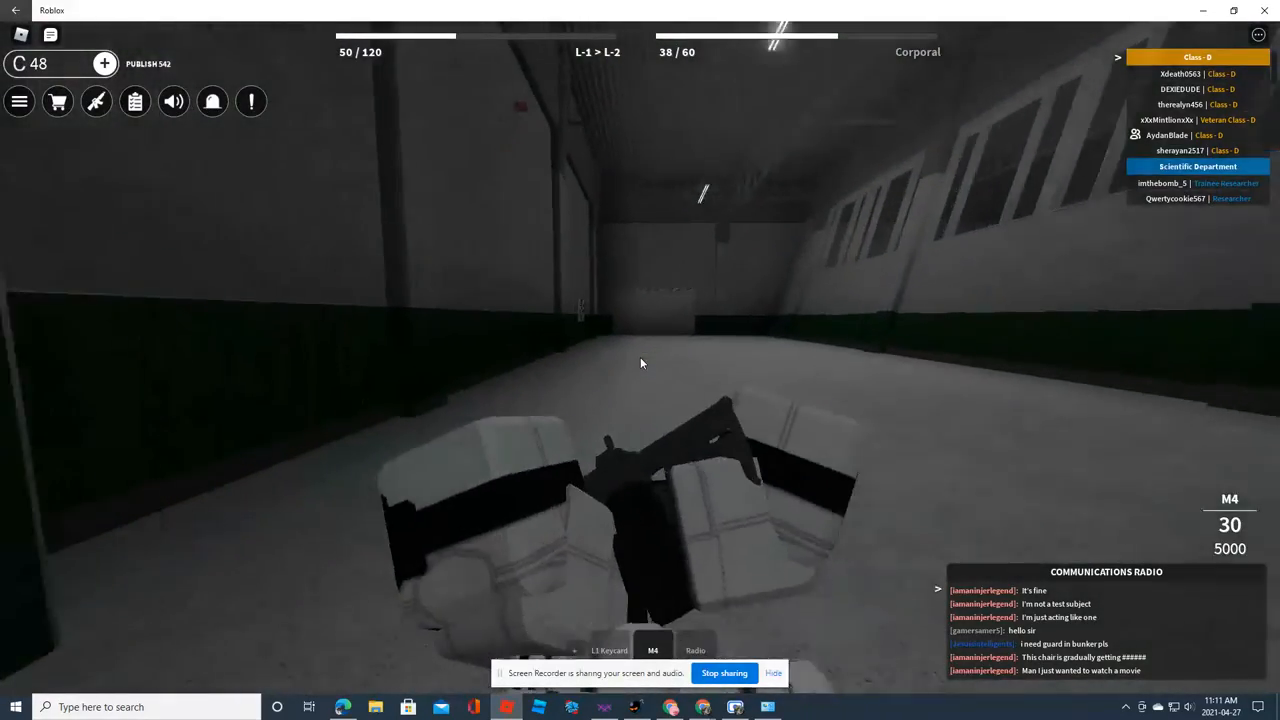
pyautogui.press('w')
pyautogui.press('w')
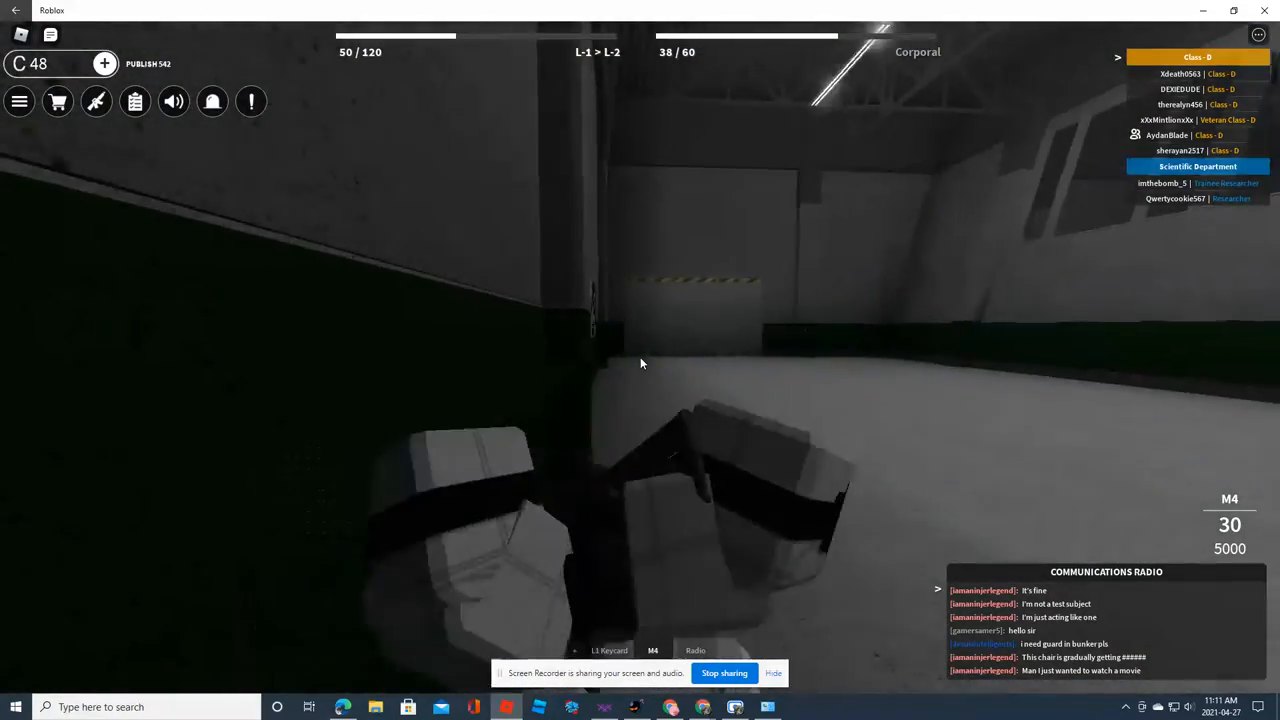
pyautogui.press('w')
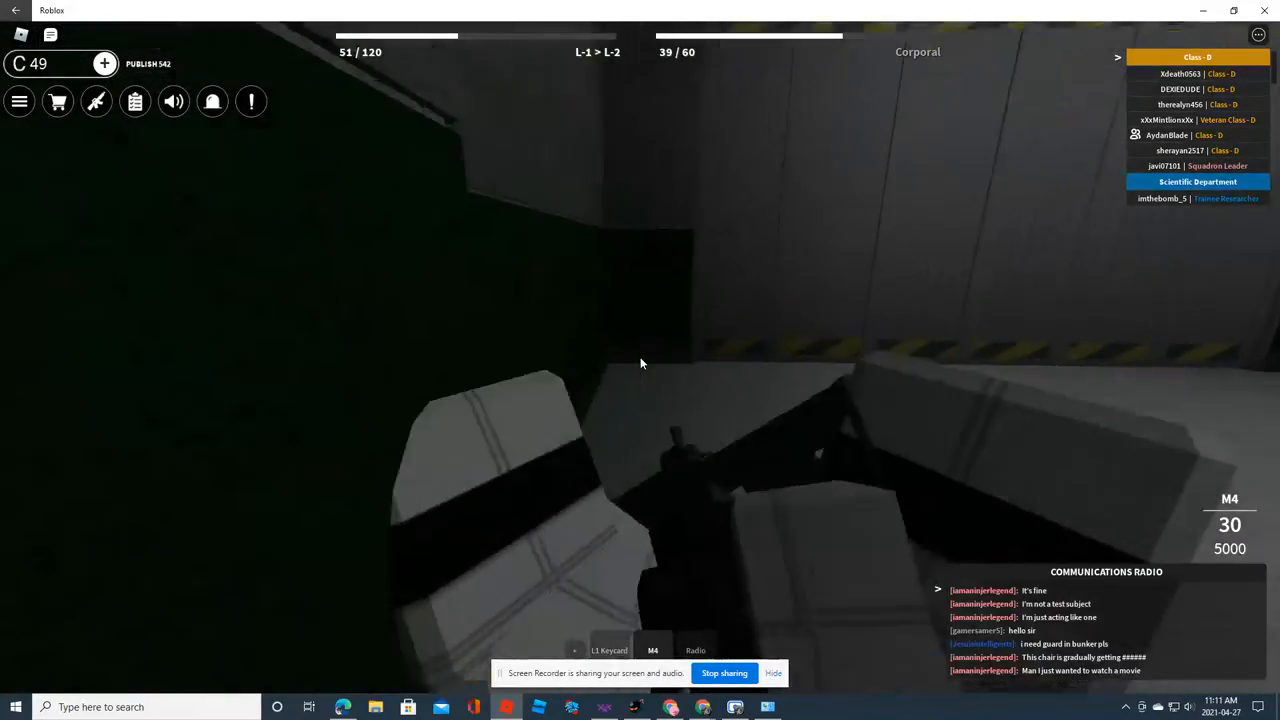
pyautogui.press('w')
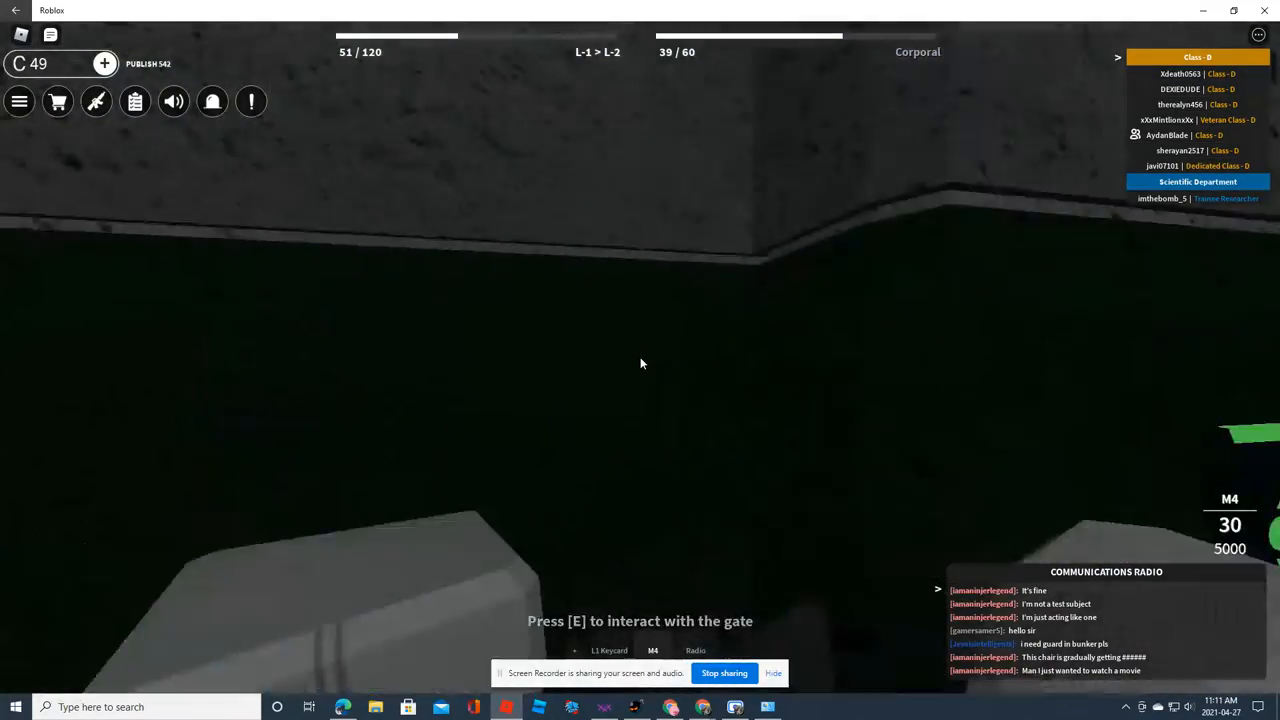
# Head toward the SECTOR - 2 wall, through the hazard-striped door and red-striped corridor into the green-striped room
pyautogui.press('w')
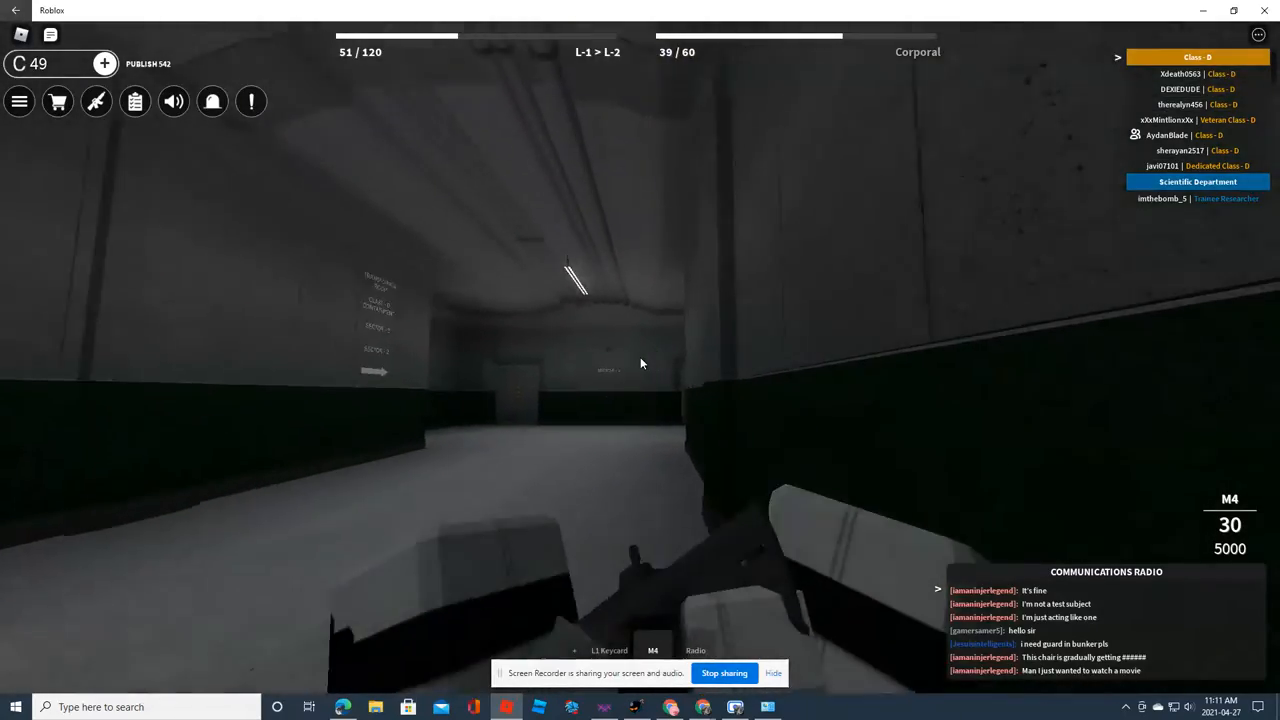
pyautogui.press('w')
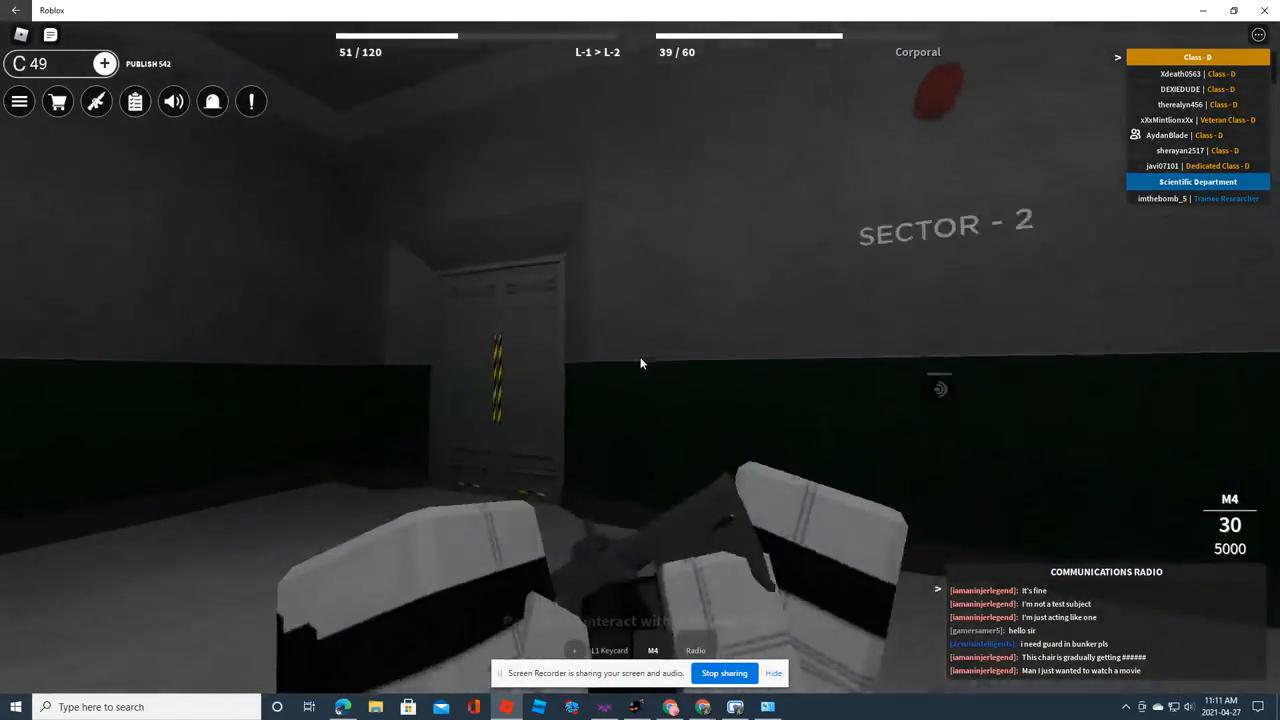
pyautogui.press('w')
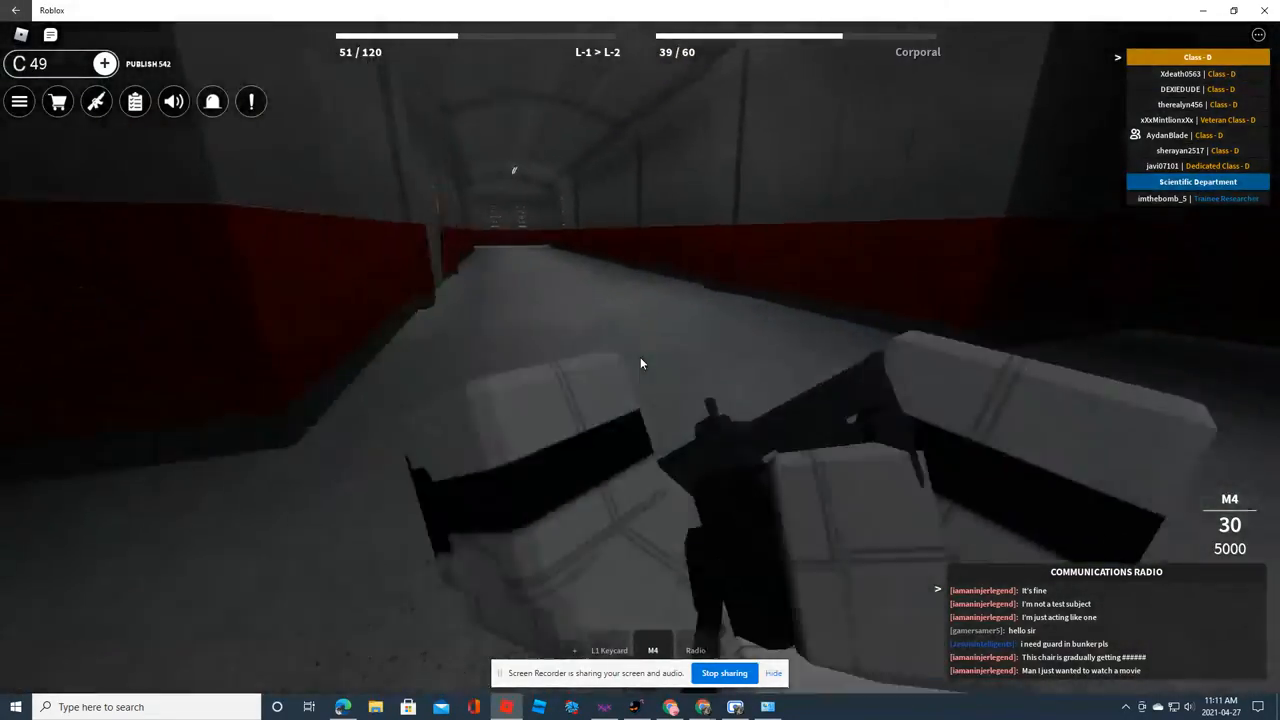
pyautogui.press('w')
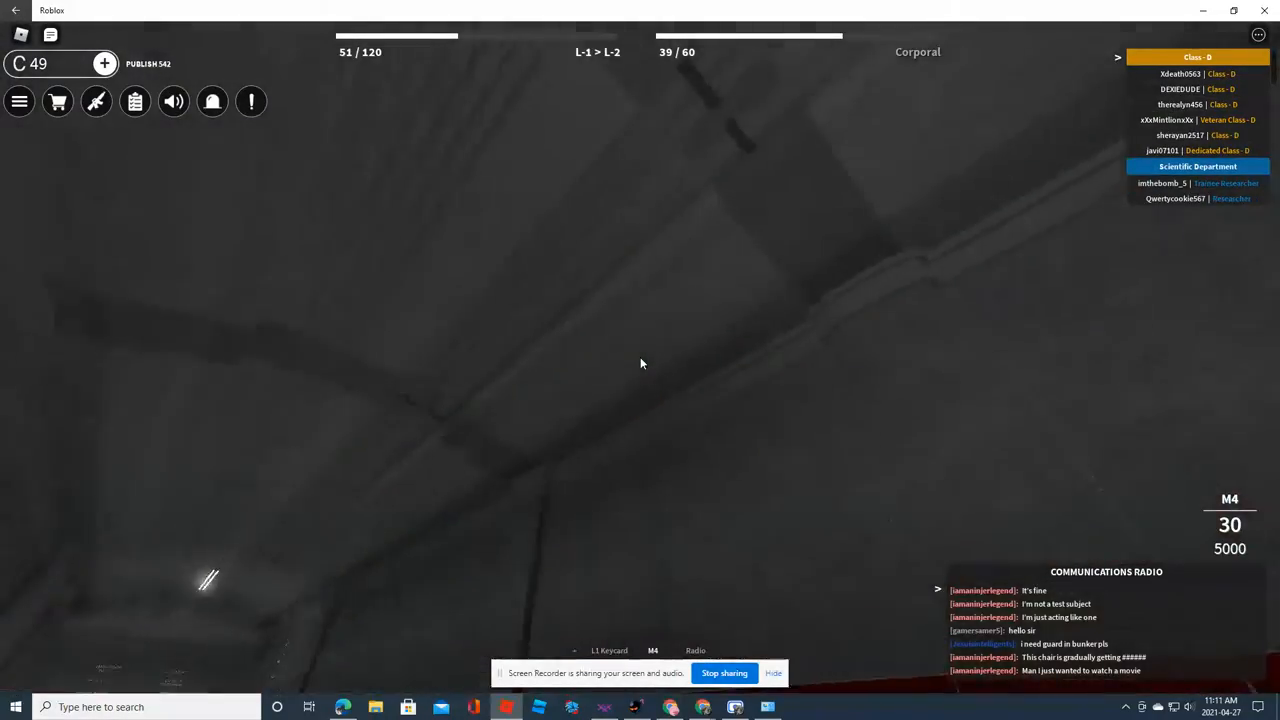
pyautogui.press('w')
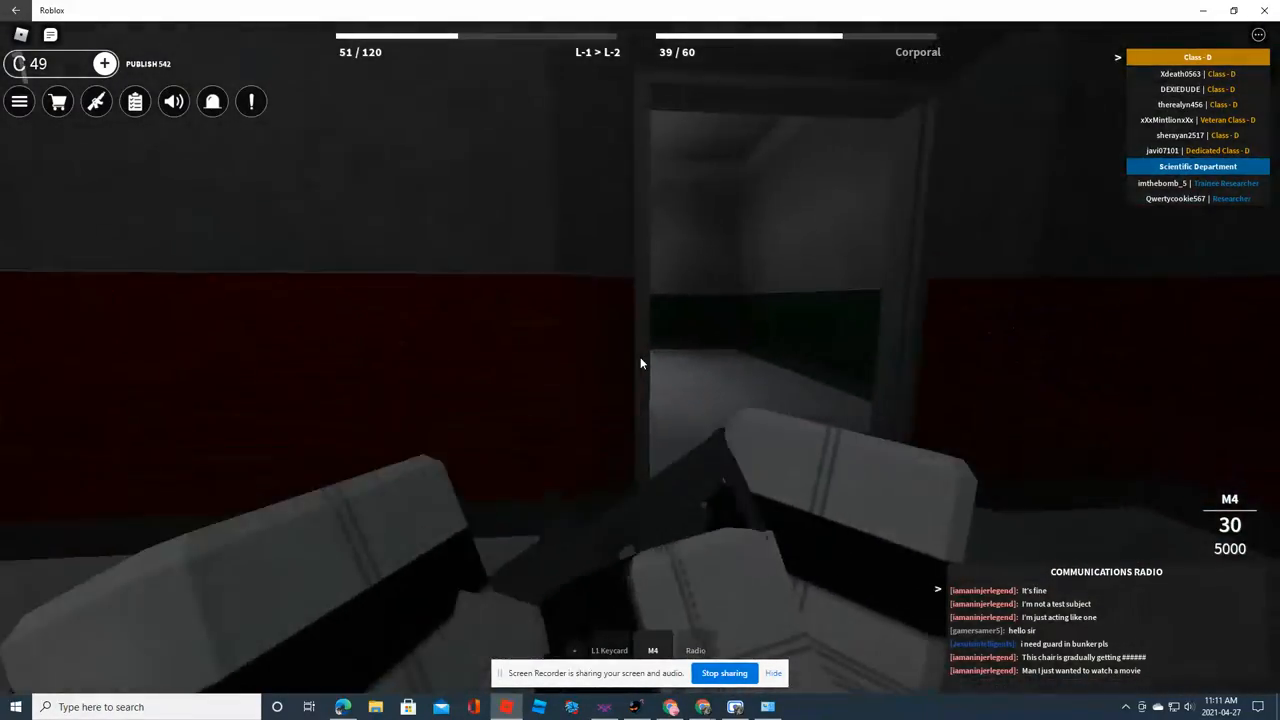
pyautogui.press('w')
pyautogui.press('w')
# Open the gate with E, cross the large hall and follow the corridor around the corner to the Security Department door
pyautogui.press('e')
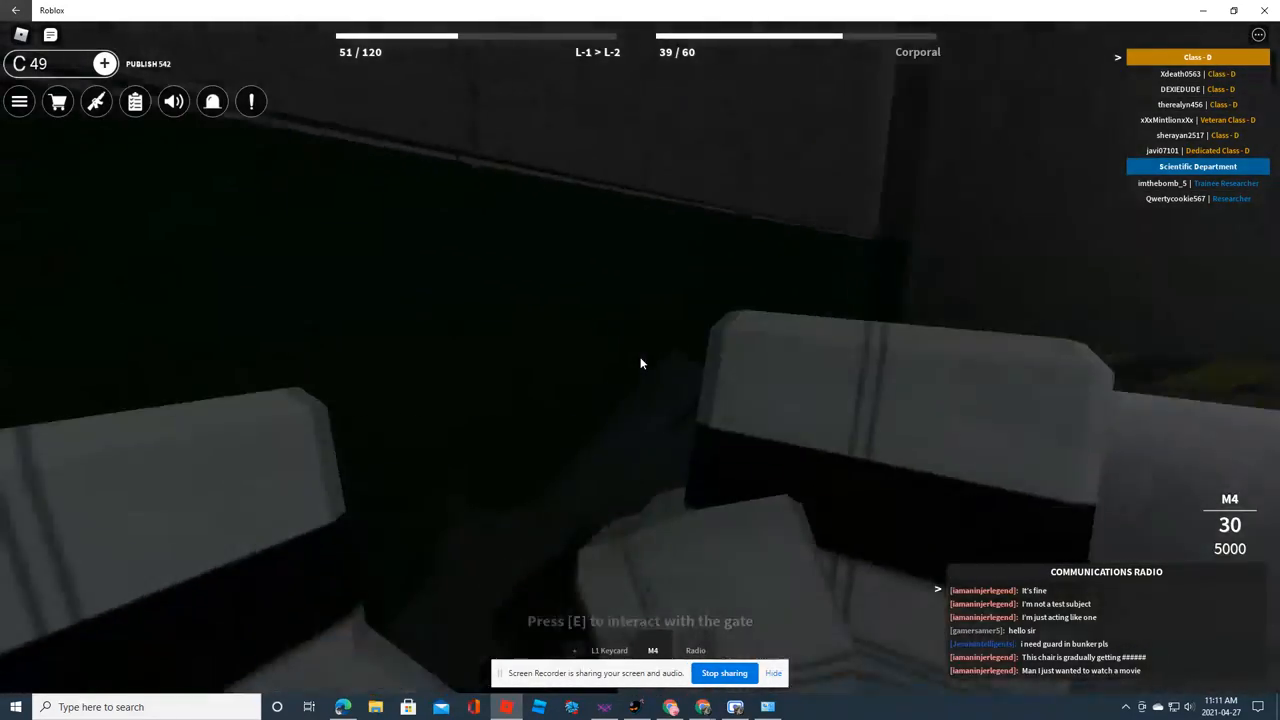
pyautogui.press('w')
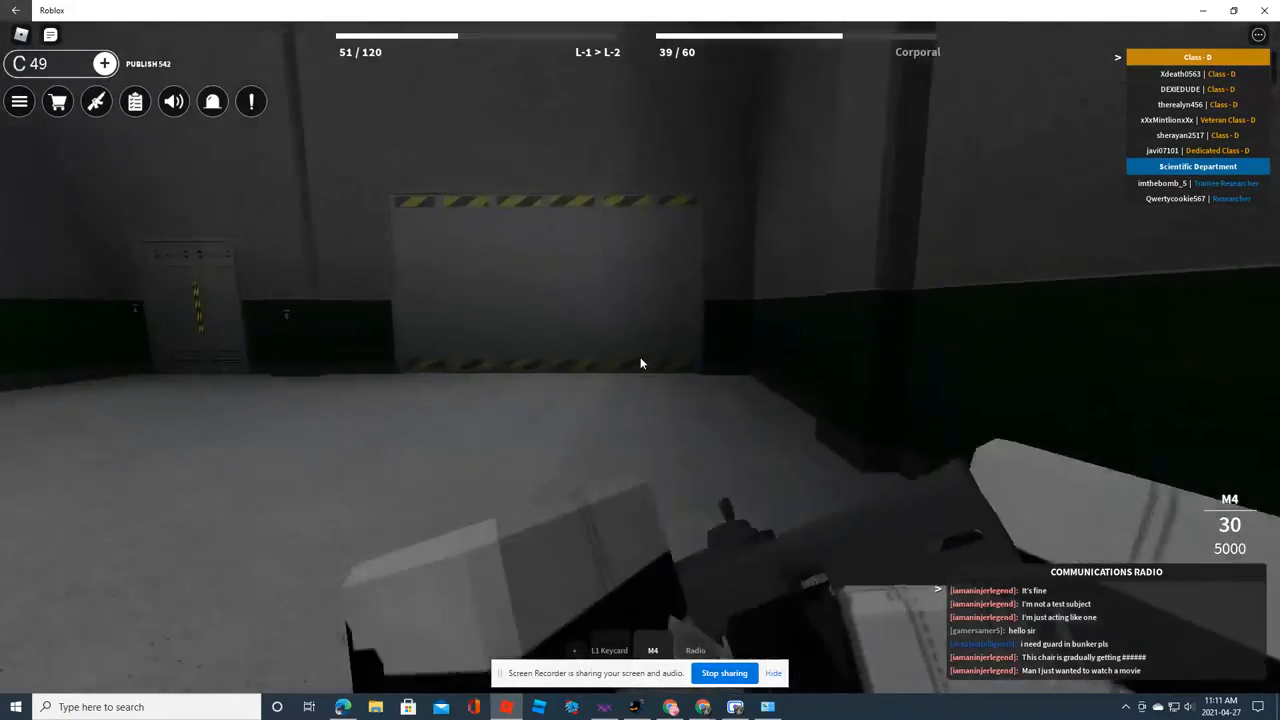
pyautogui.press('w')
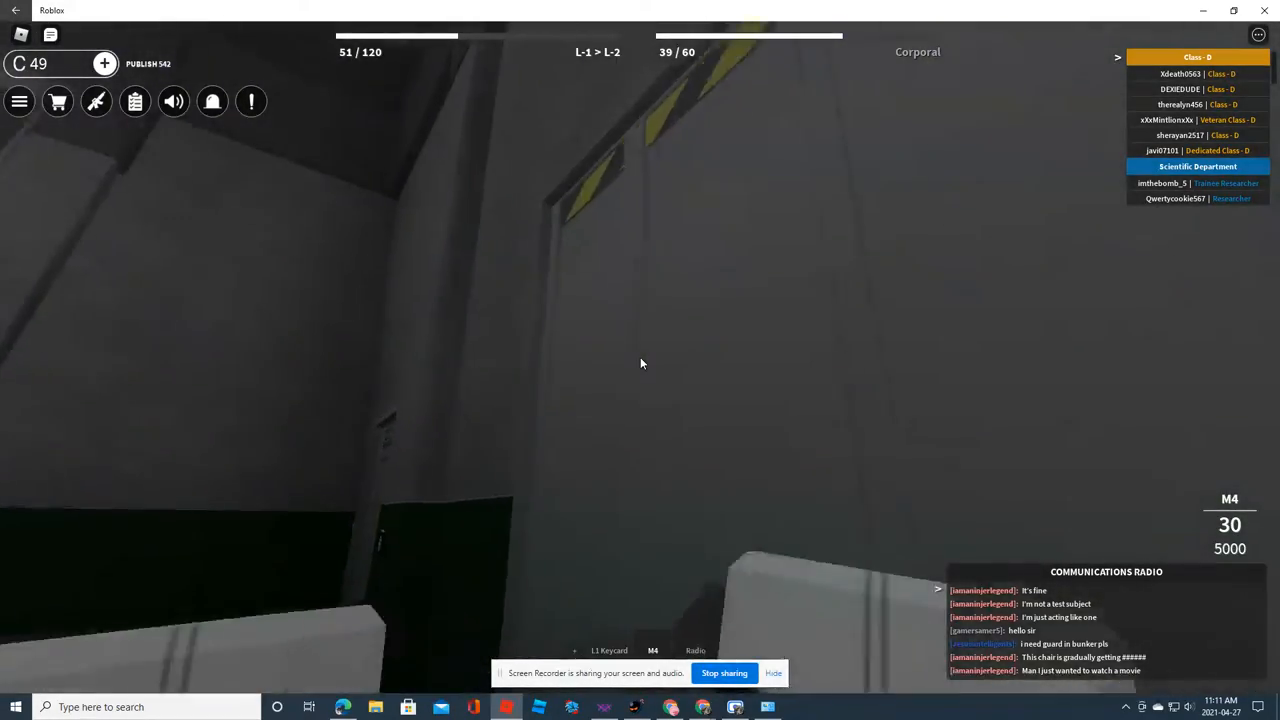
pyautogui.press('w')
pyautogui.press('e')
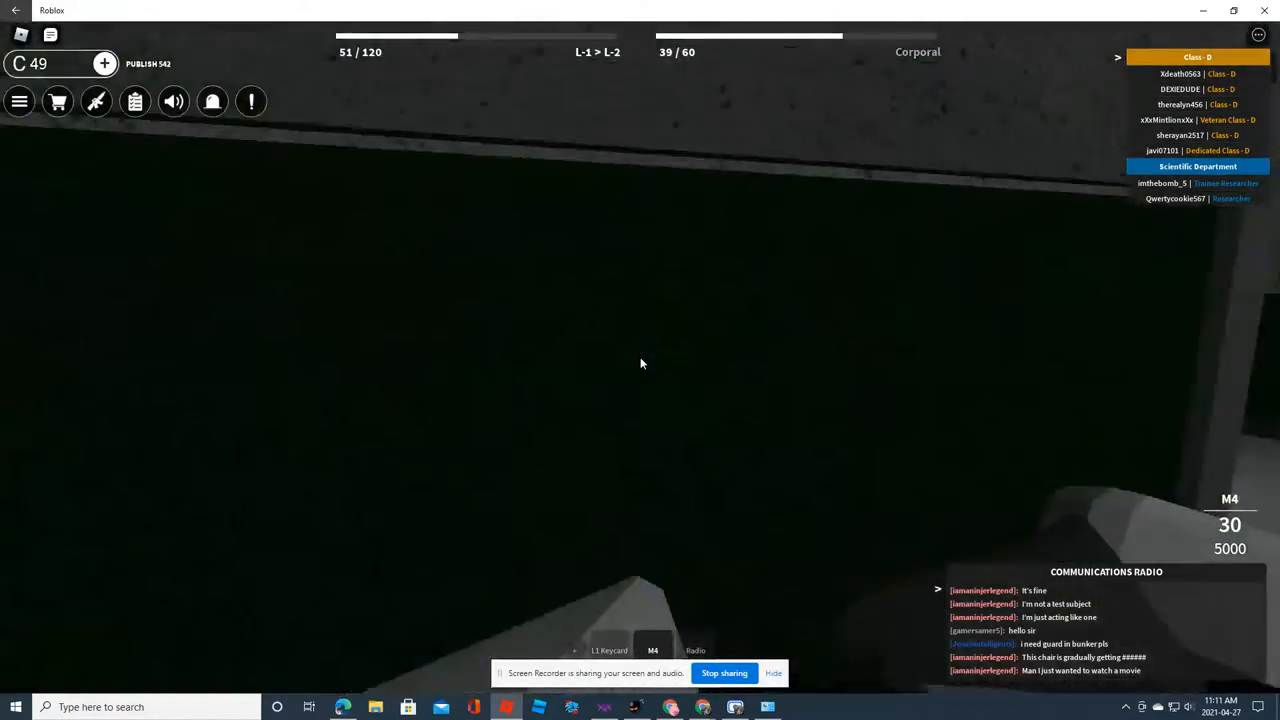
pyautogui.press('w')
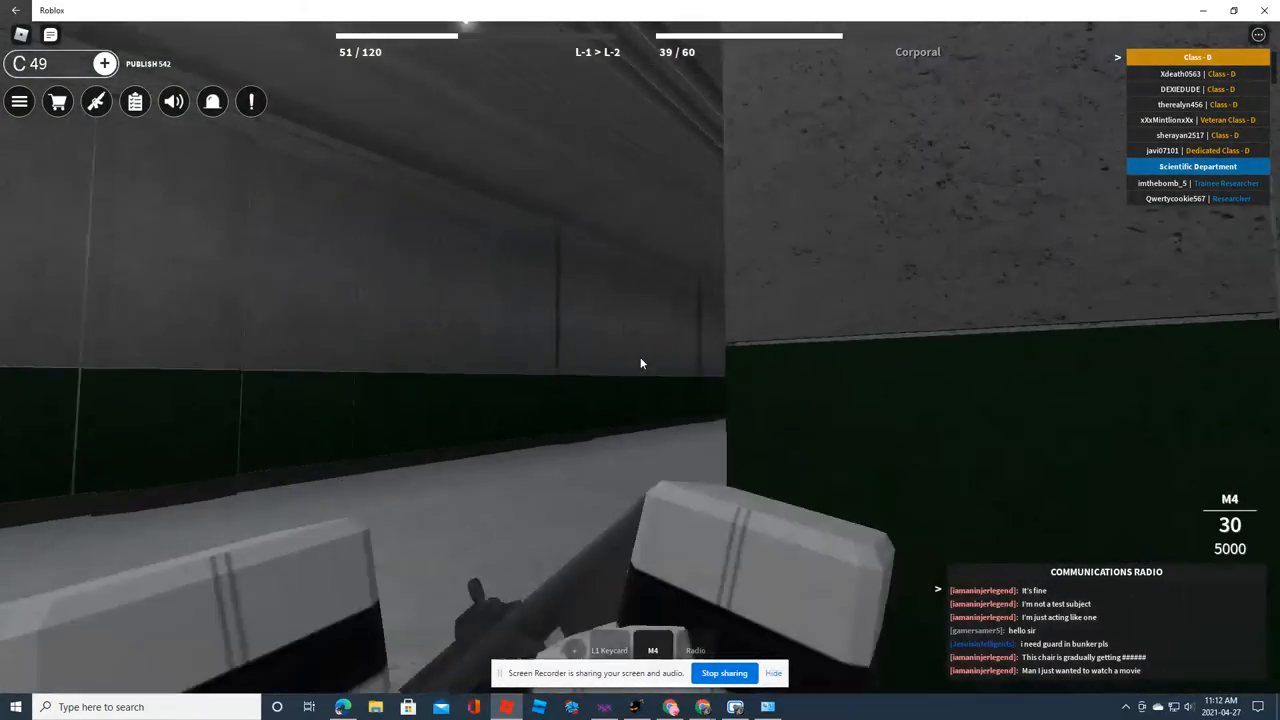
pyautogui.press('w')
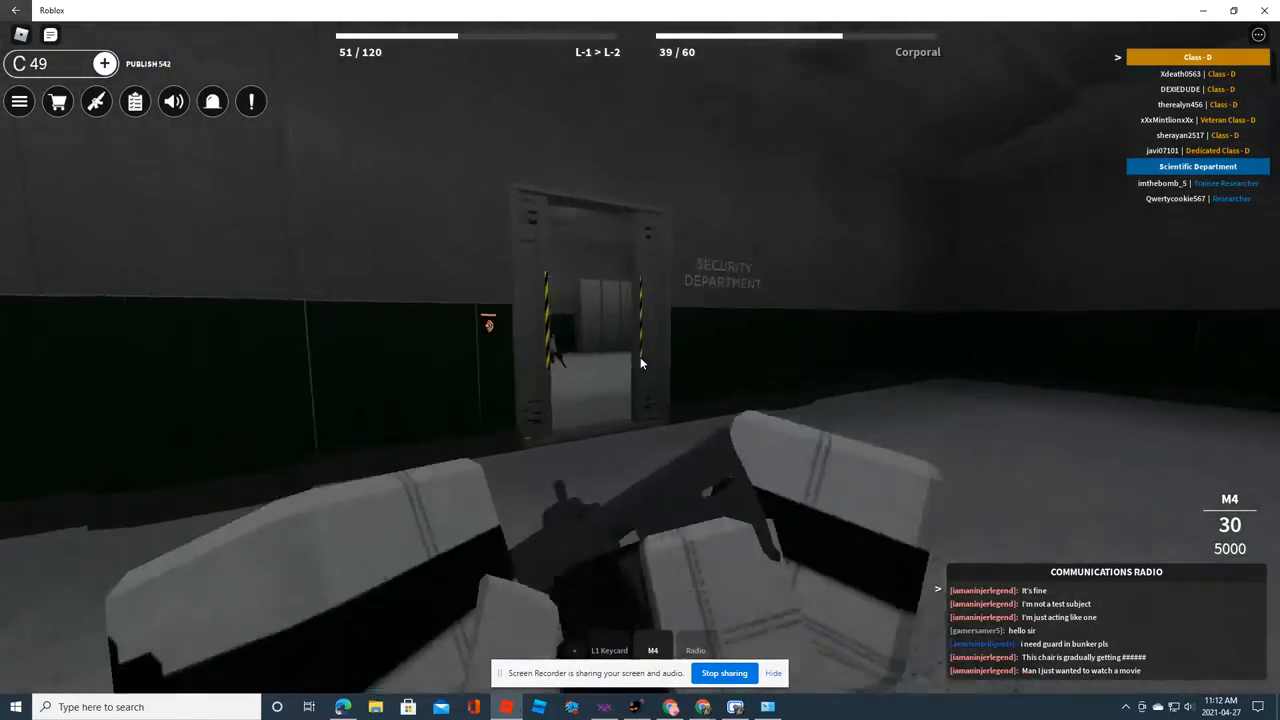
# Open the Security Department door with the keycard, back off the Cadet, cross past the lockers and out into the corridor
pyautogui.press('w')
pyautogui.press('e')
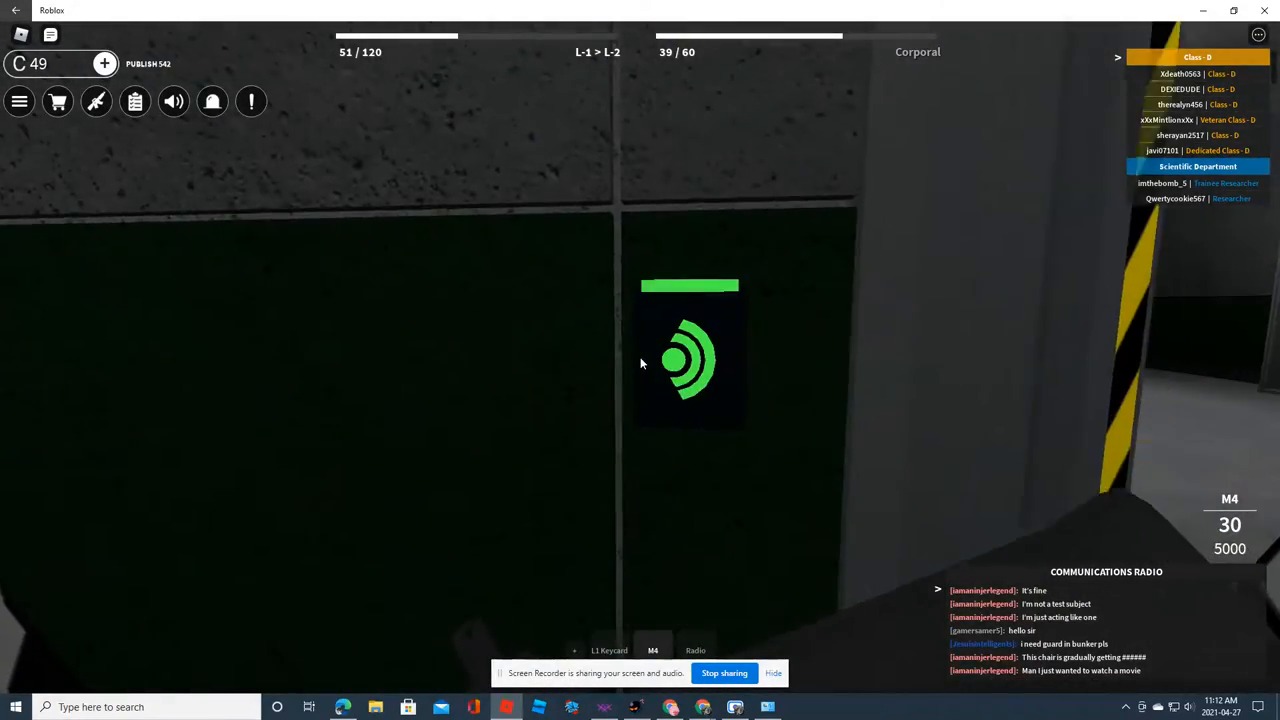
pyautogui.press('w')
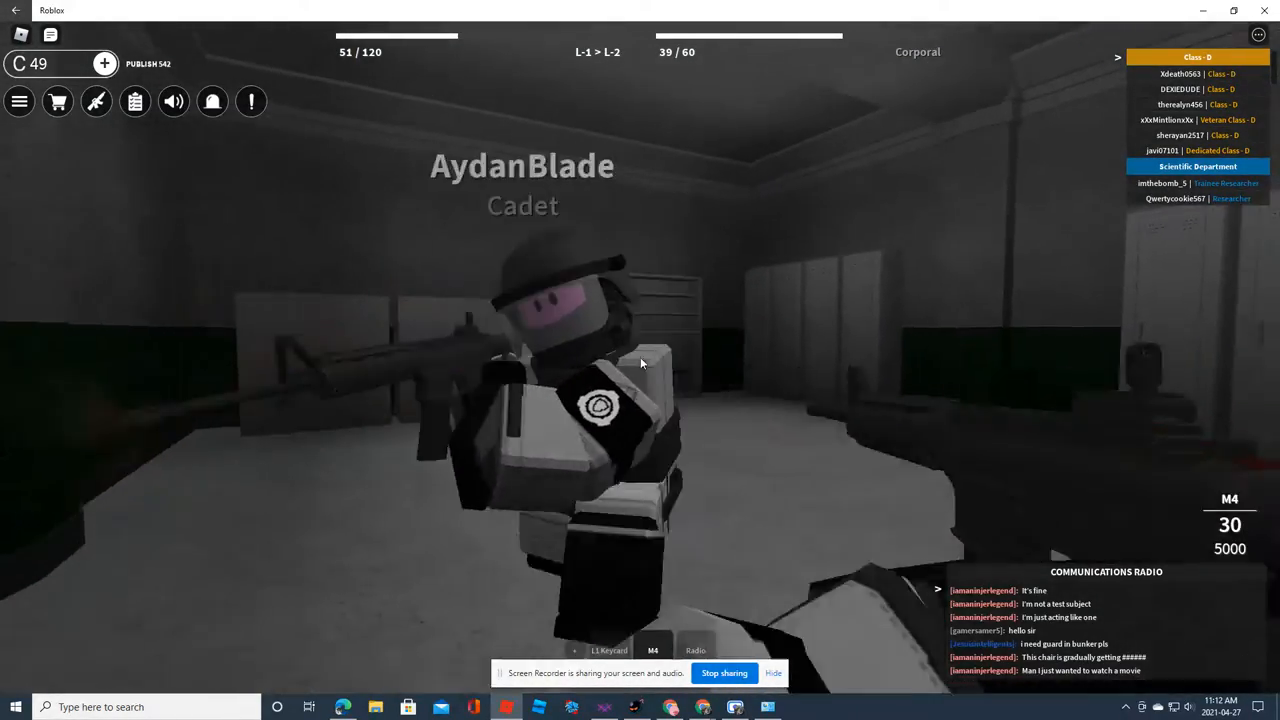
pyautogui.press('s')
pyautogui.press('w')
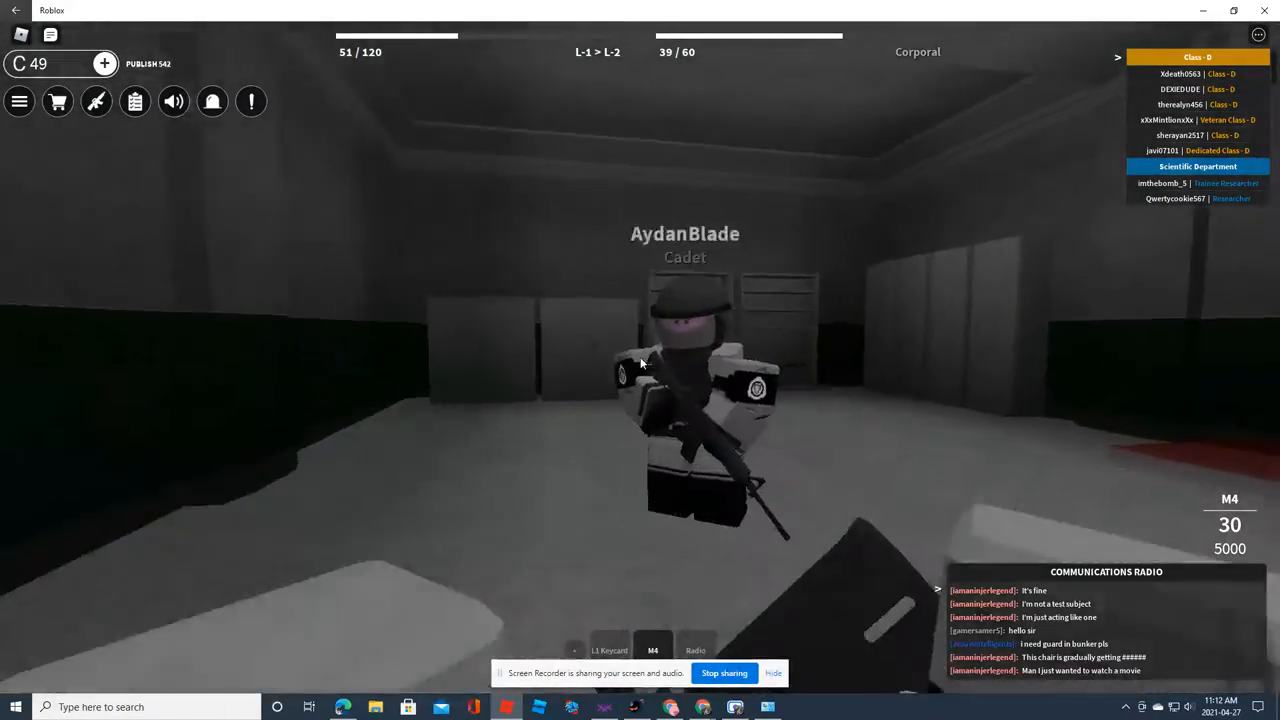
pyautogui.press('w')
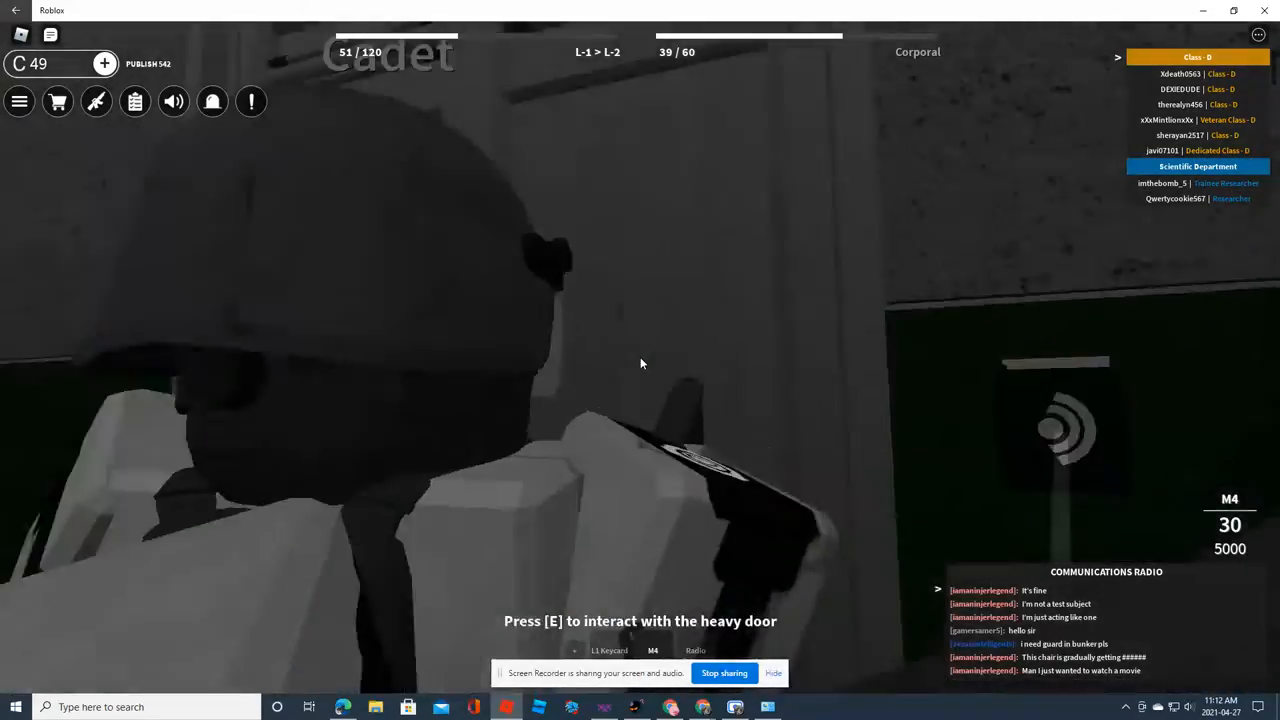
pyautogui.press('w')
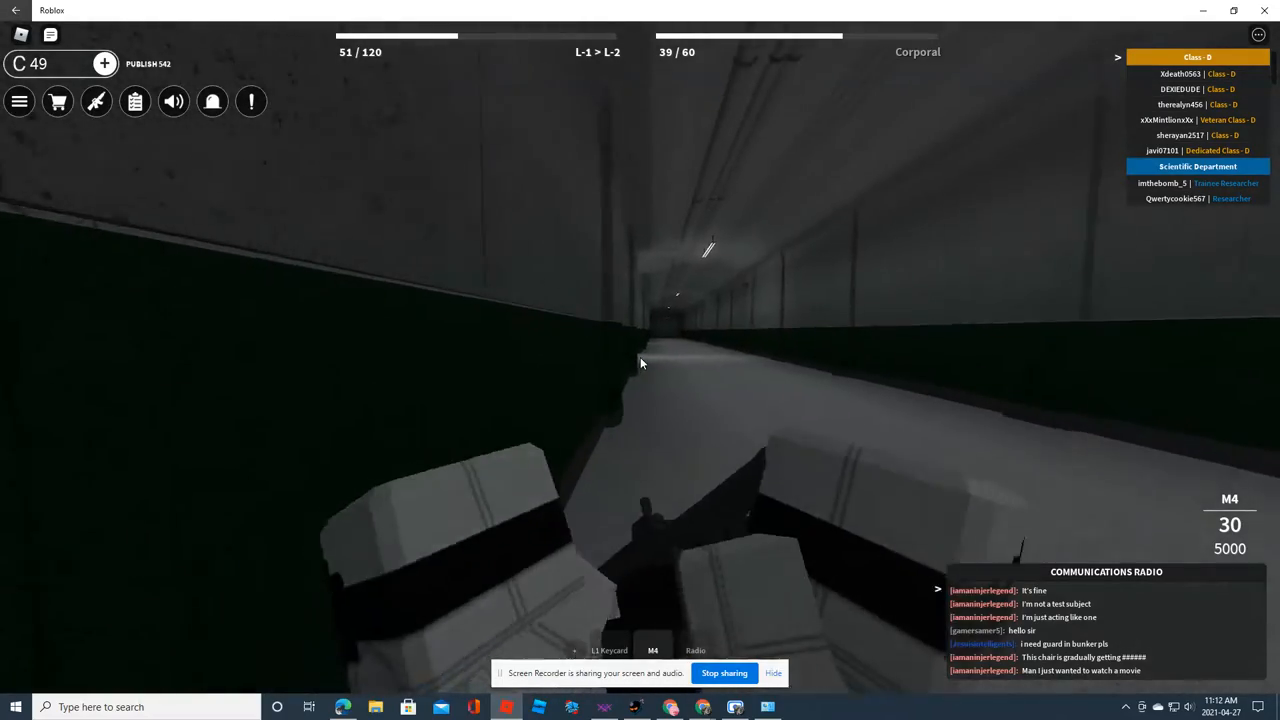
pyautogui.scroll(-2, 641, 363)
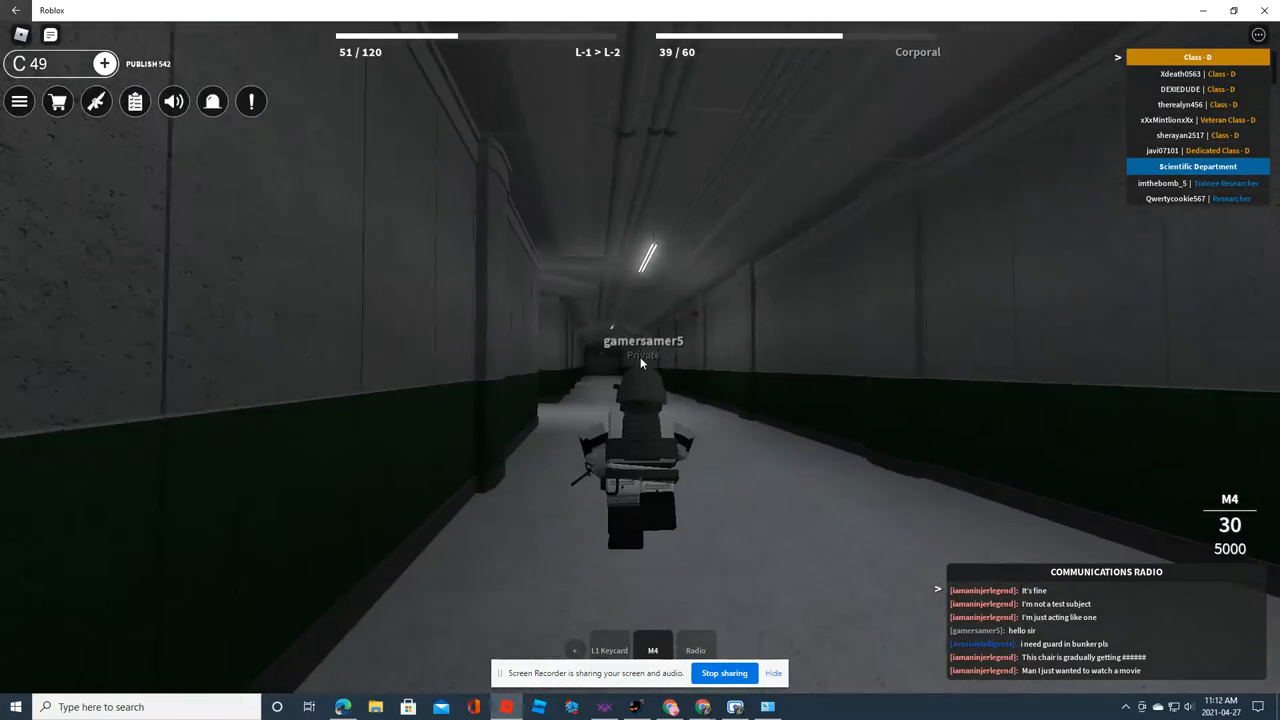
# Walk past the hazard-striped gate and through the doorway into the red-lit corridor
pyautogui.press('w')
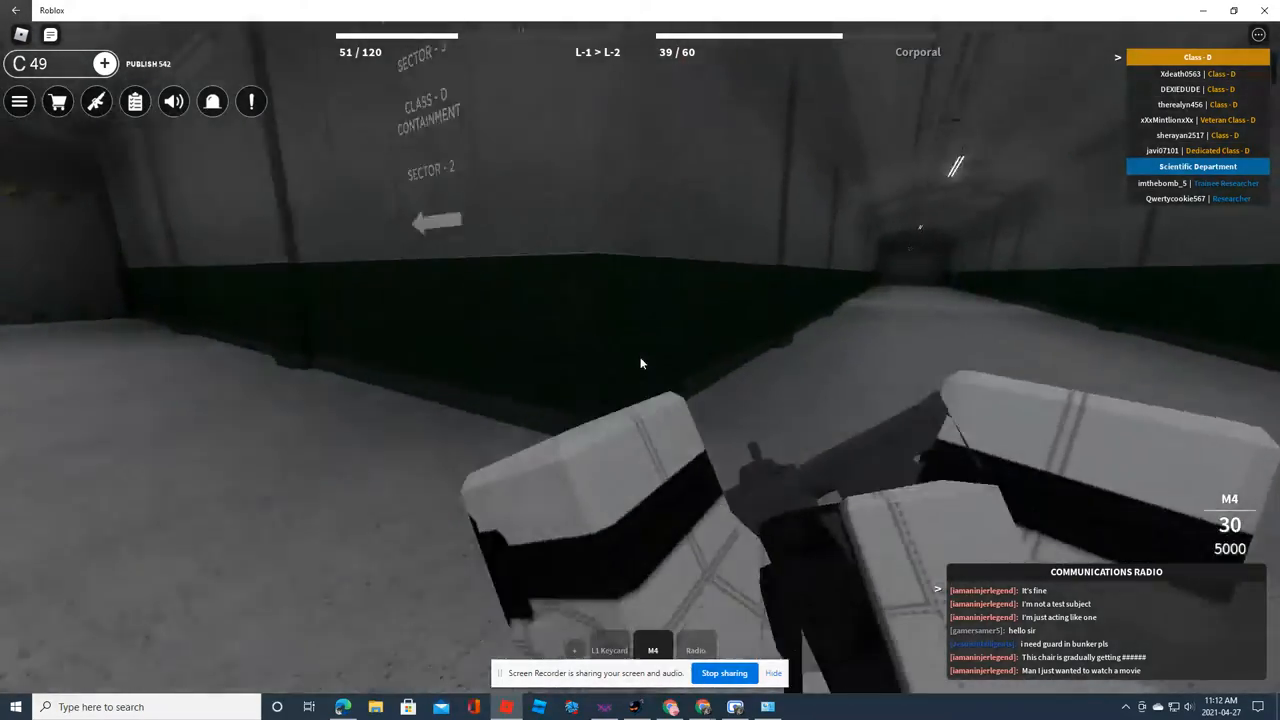
pyautogui.press('w')
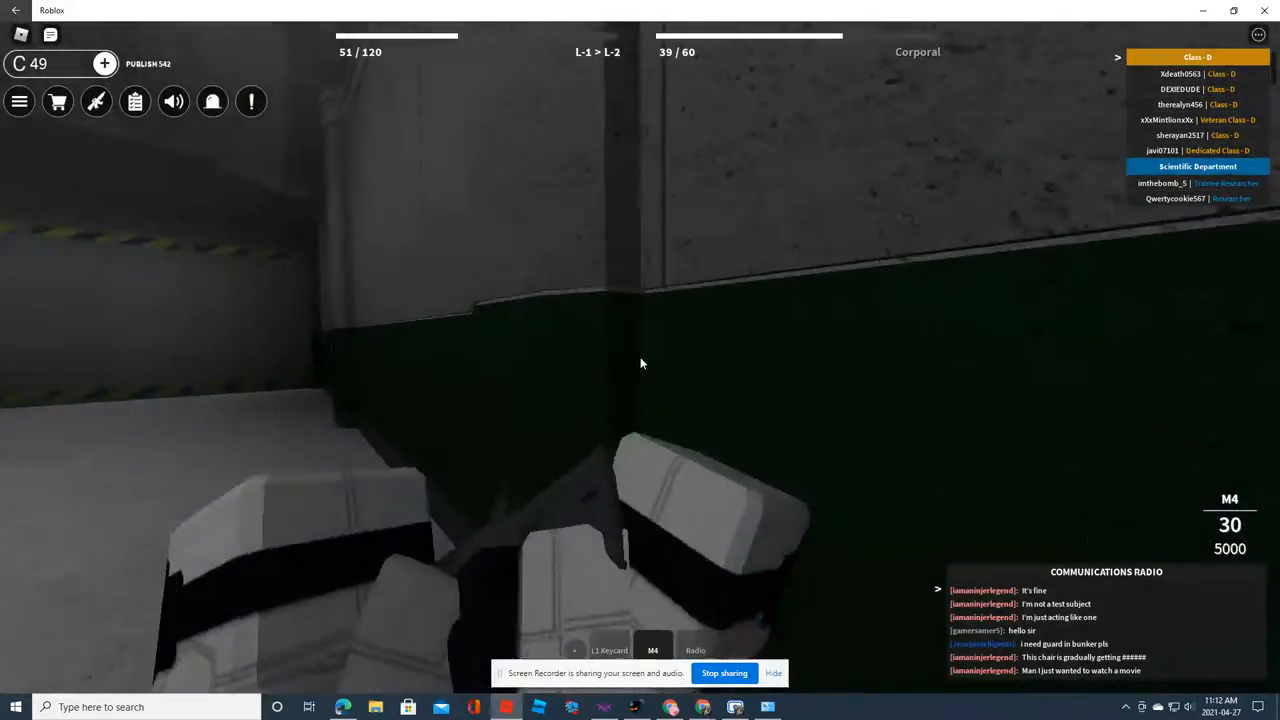
pyautogui.press('w')
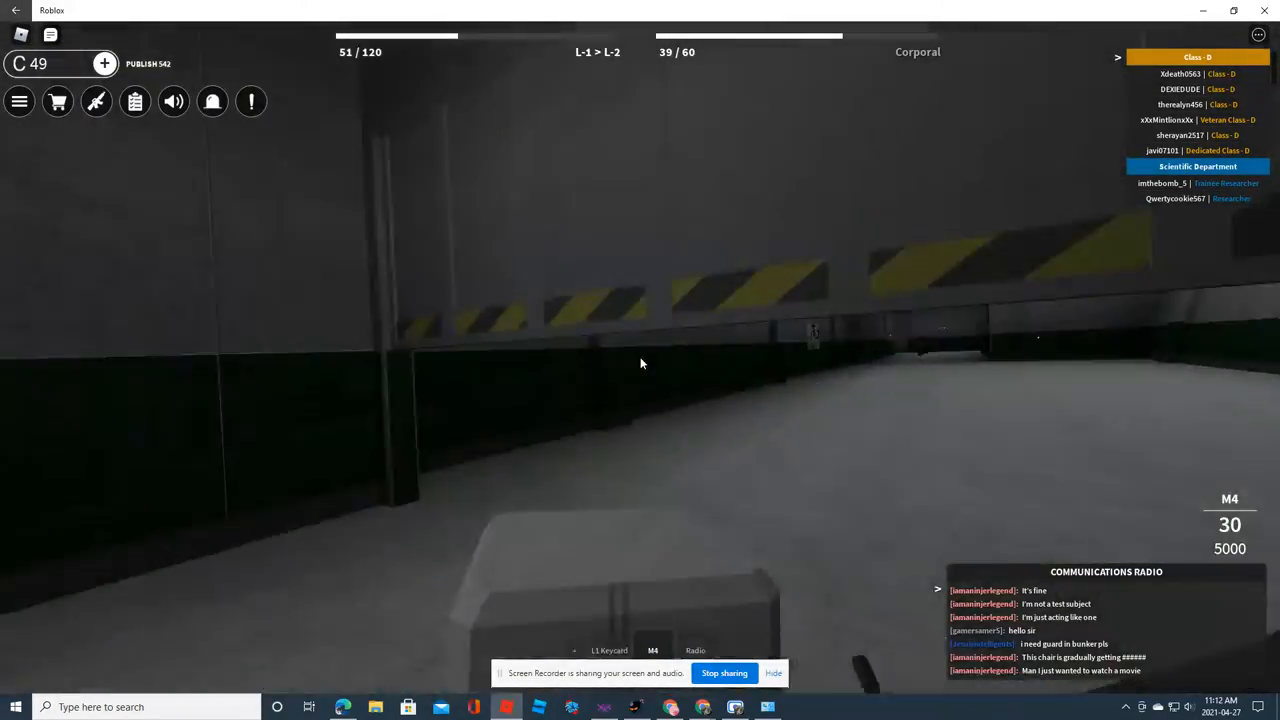
pyautogui.press('w')
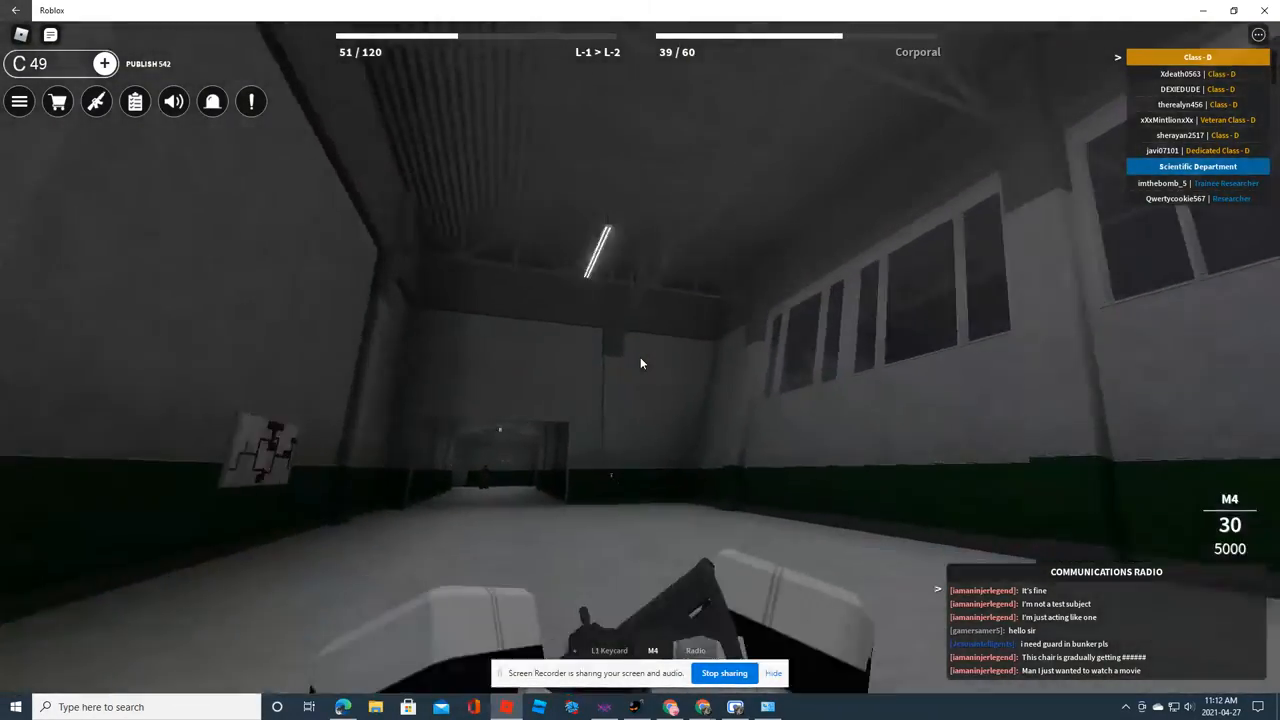
pyautogui.press('w')
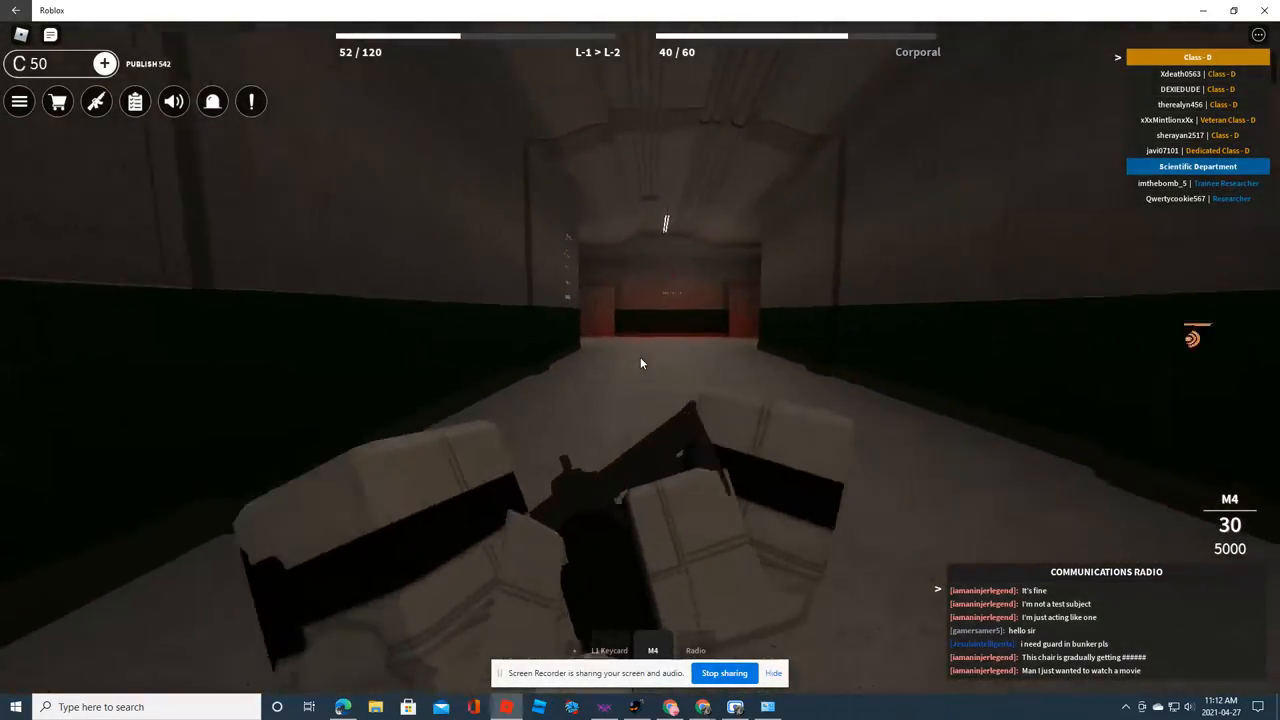
# Follow the other player to the Sector 2 name wall and on down the long corridor
pyautogui.press('w')
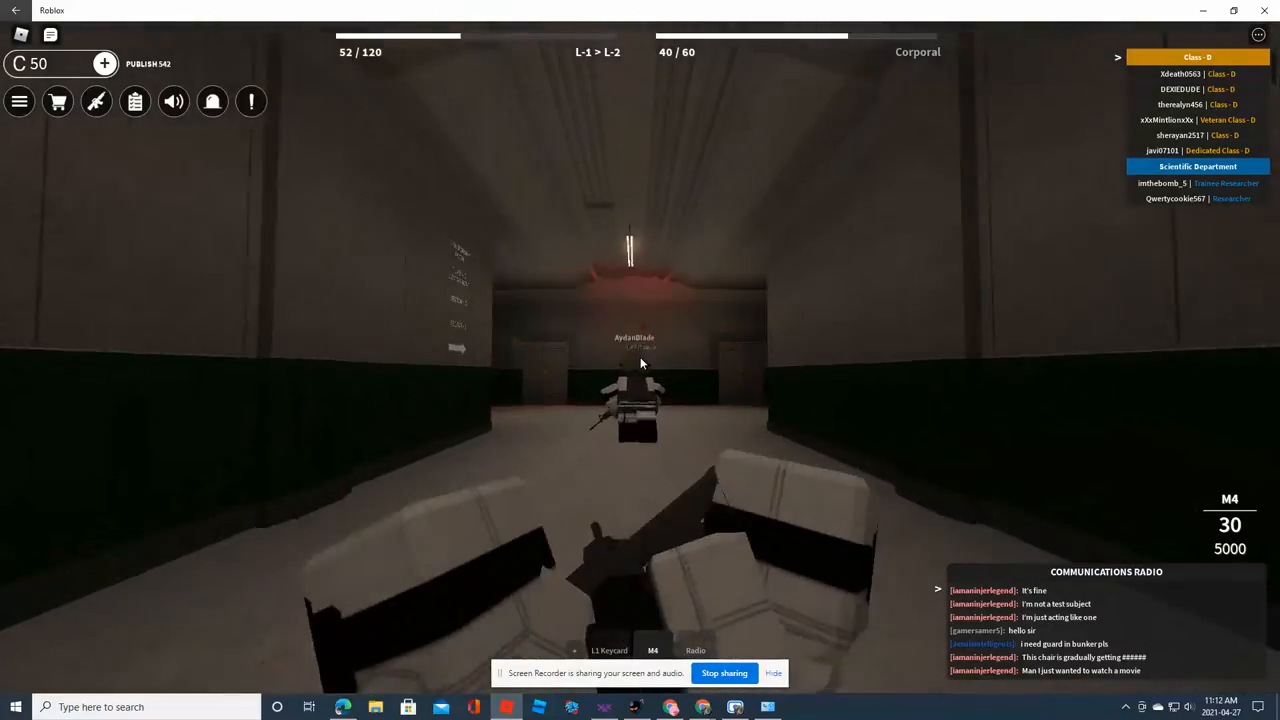
pyautogui.press('w')
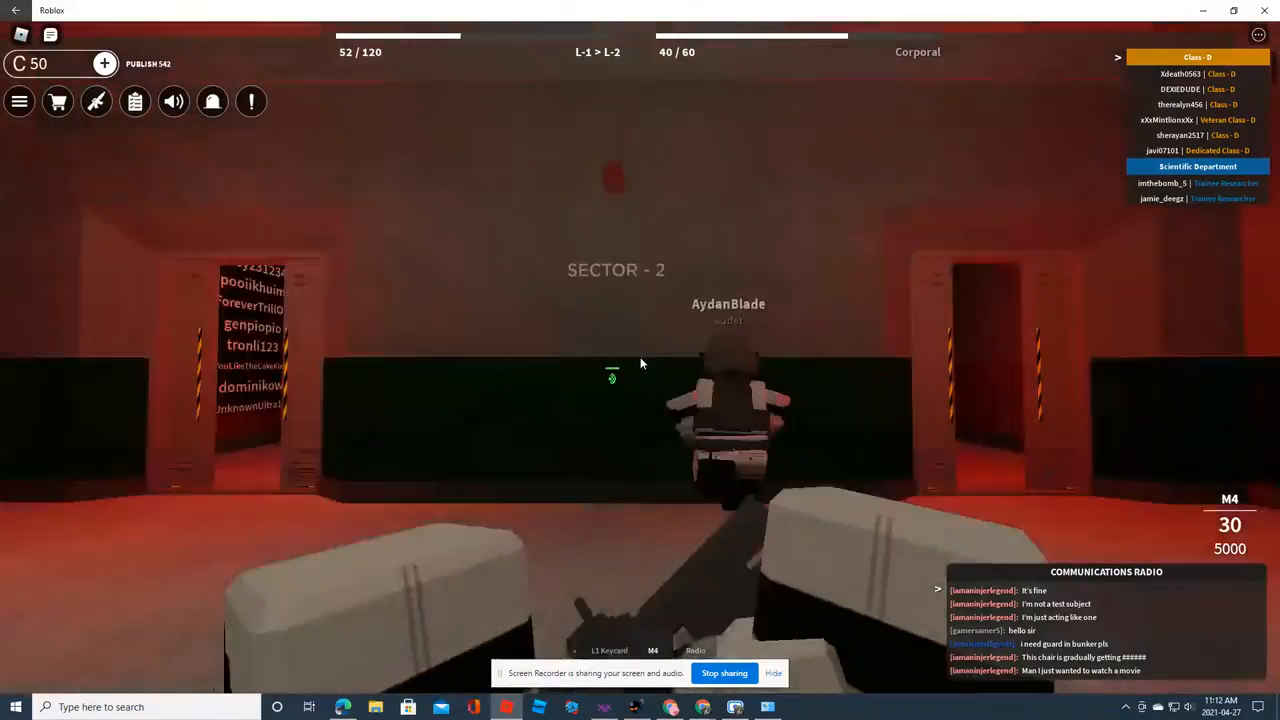
pyautogui.press('w')
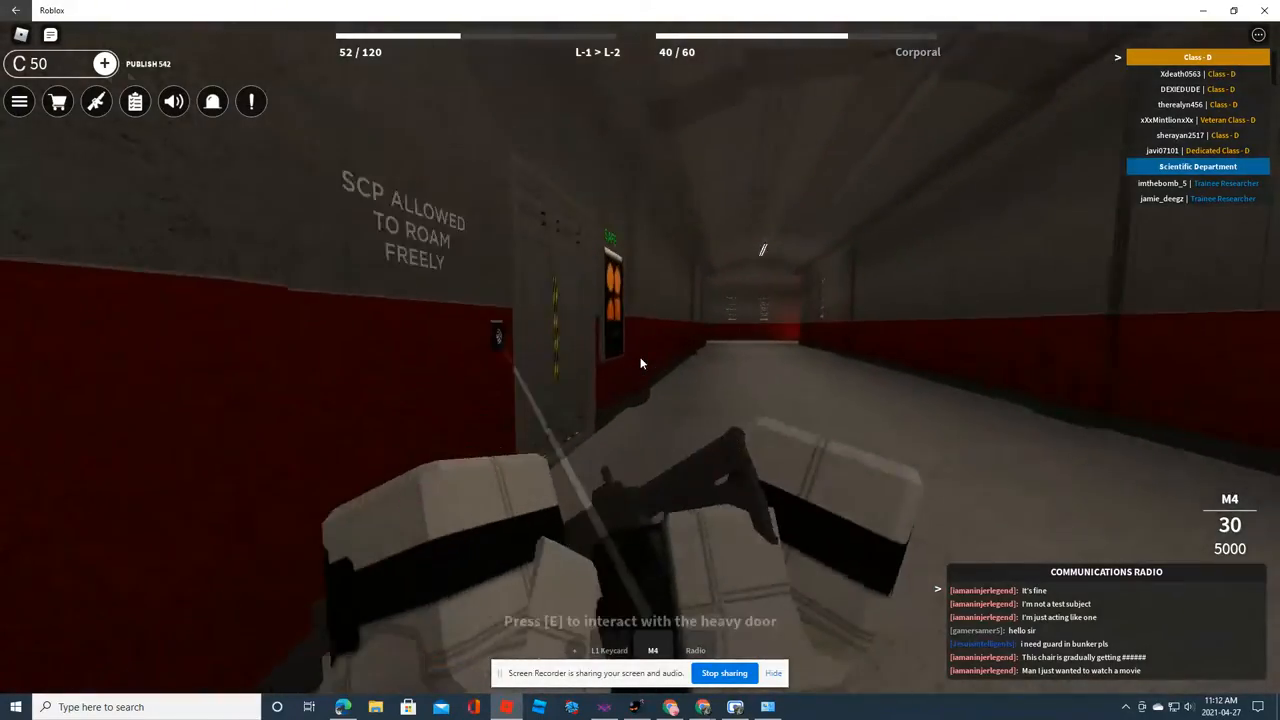
pyautogui.press('w')
pyautogui.press('w')
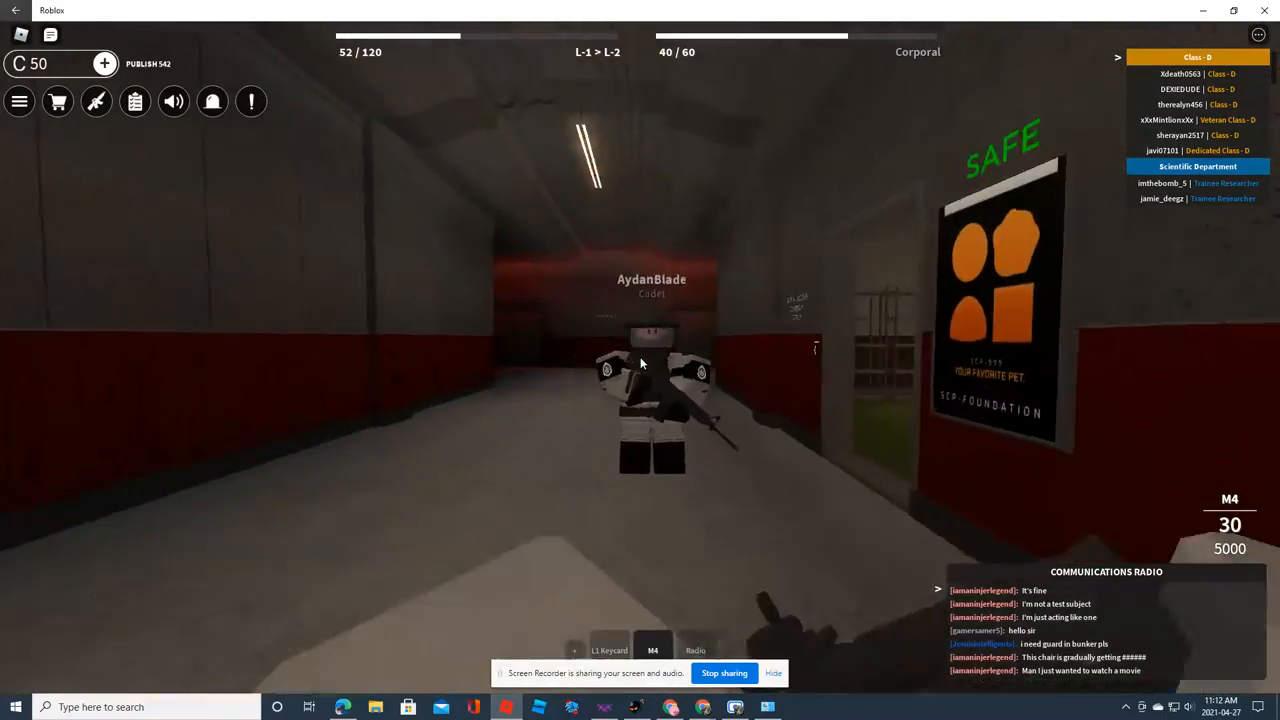
# Follow the other player into the fenced play room and move around the white fence
pyautogui.press('w')
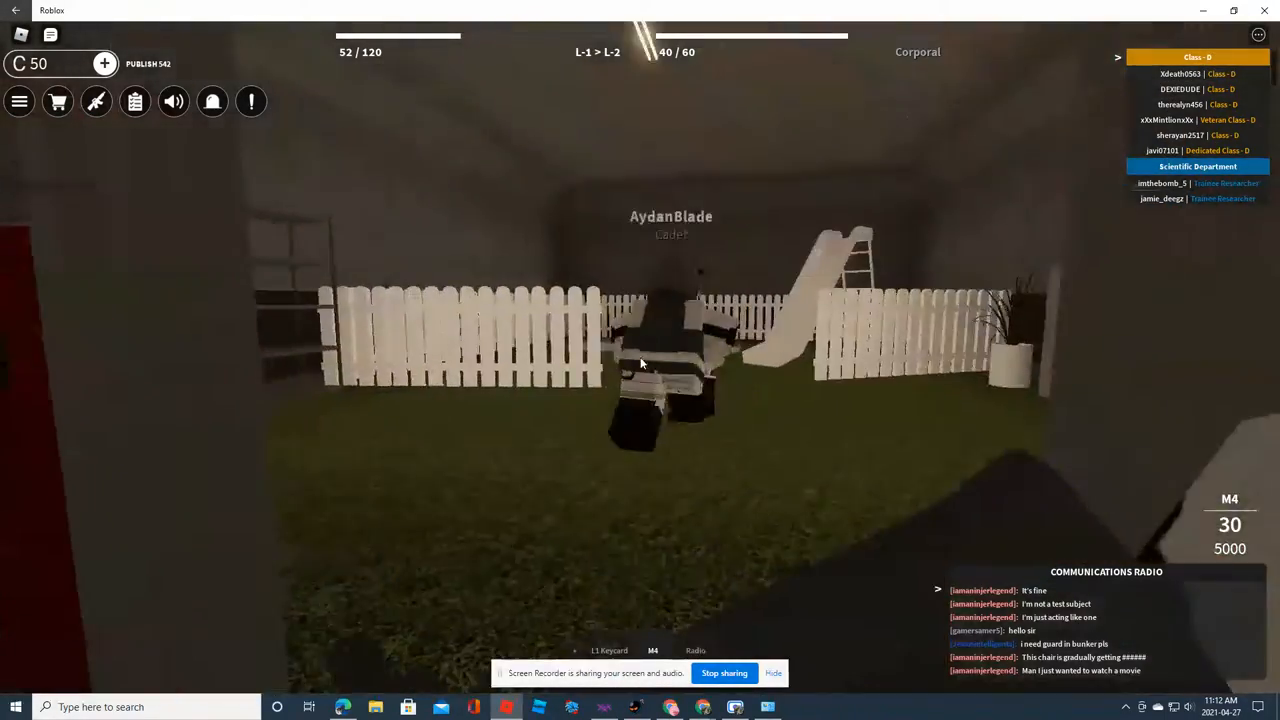
pyautogui.press('w')
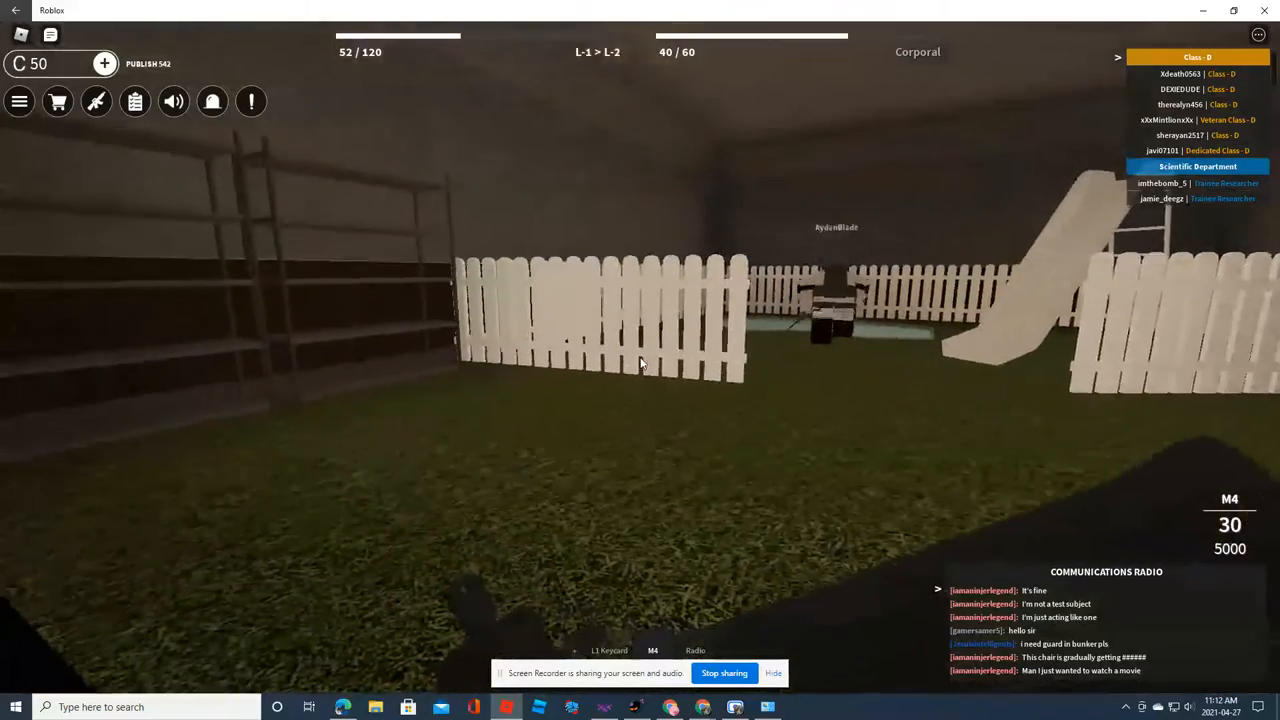
pyautogui.press('w')
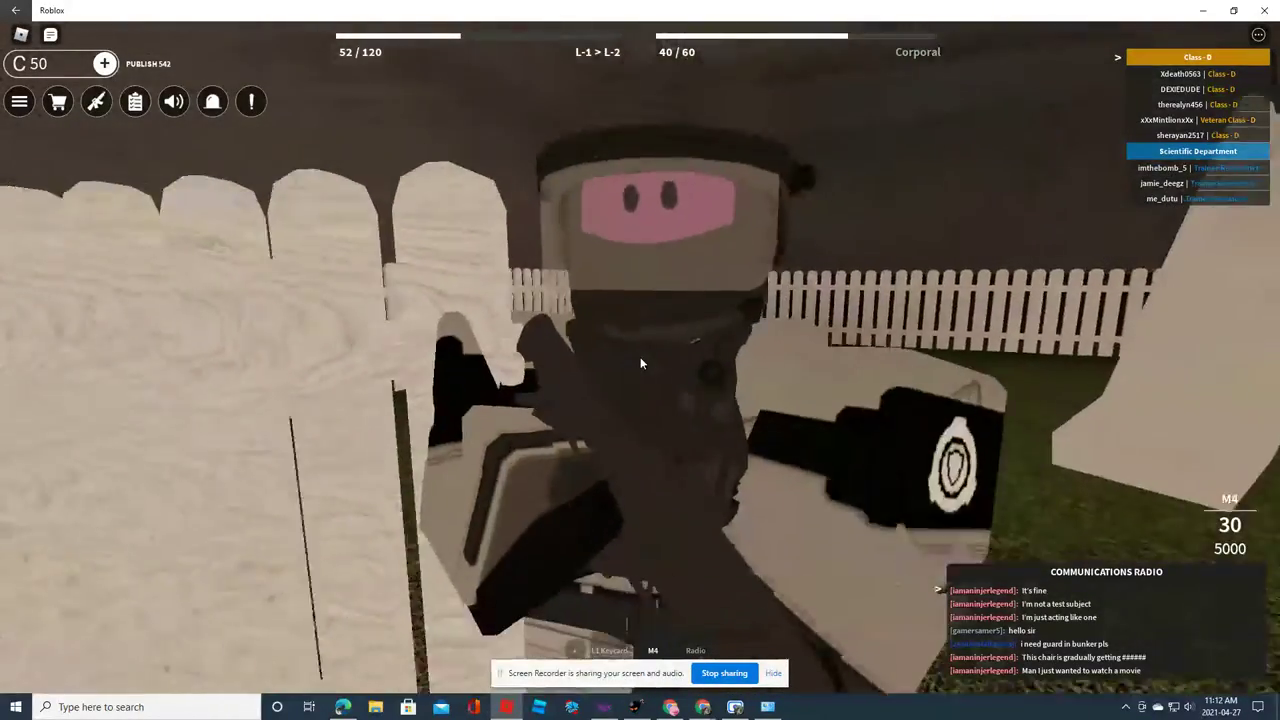
pyautogui.press('s')
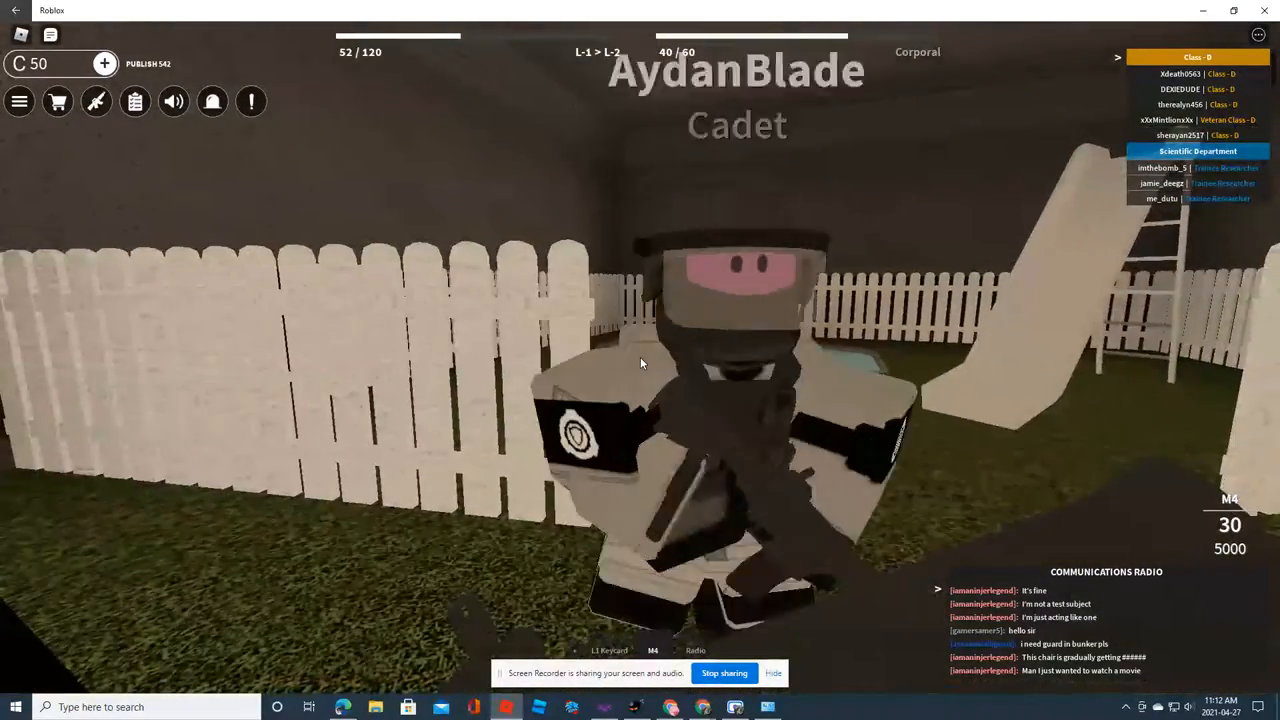
# Leave through the heavy door into the red-walled corridor
pyautogui.press('w')
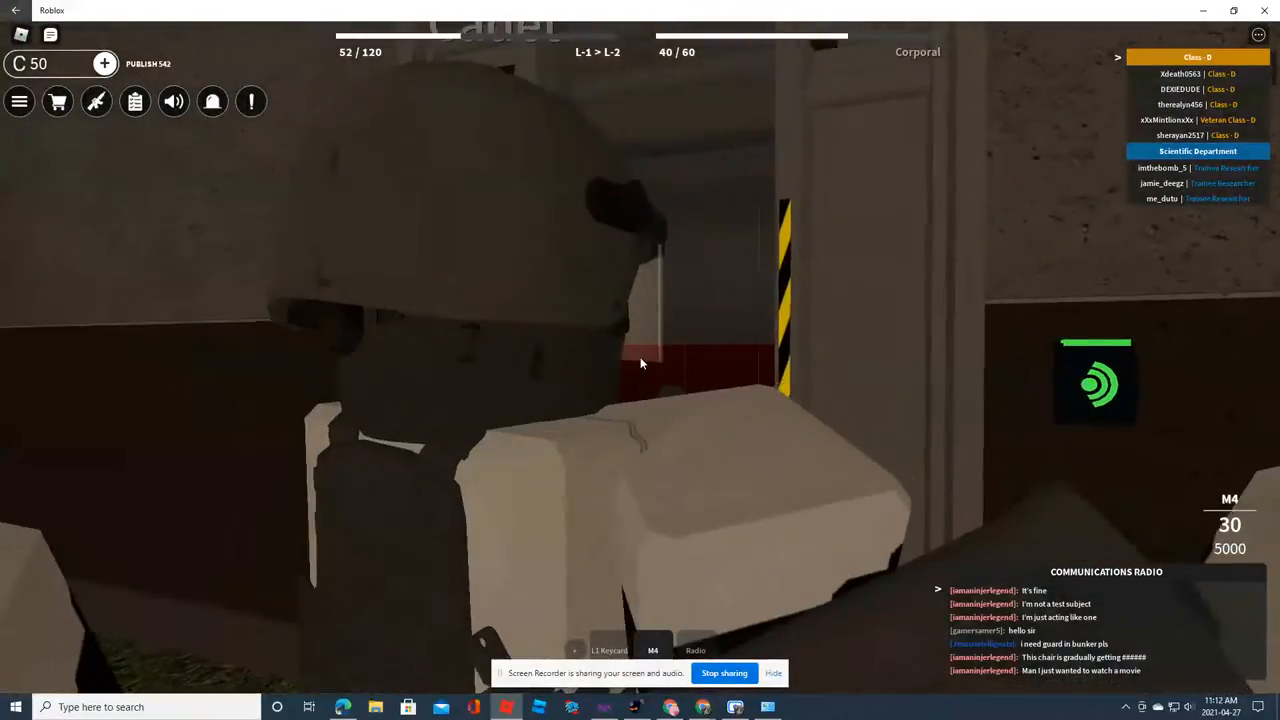
pyautogui.press('w')
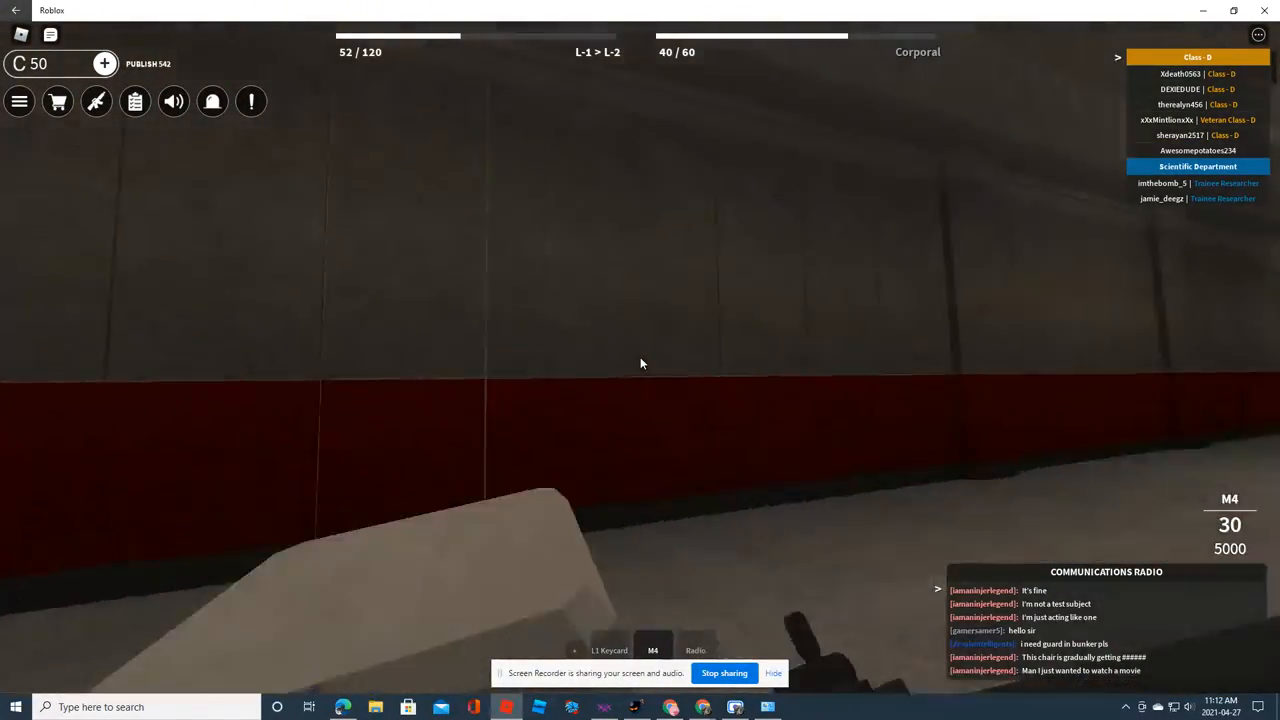
# Walk the corridor past the crates and the SAFE poster toward the keycard door
pyautogui.press('w')
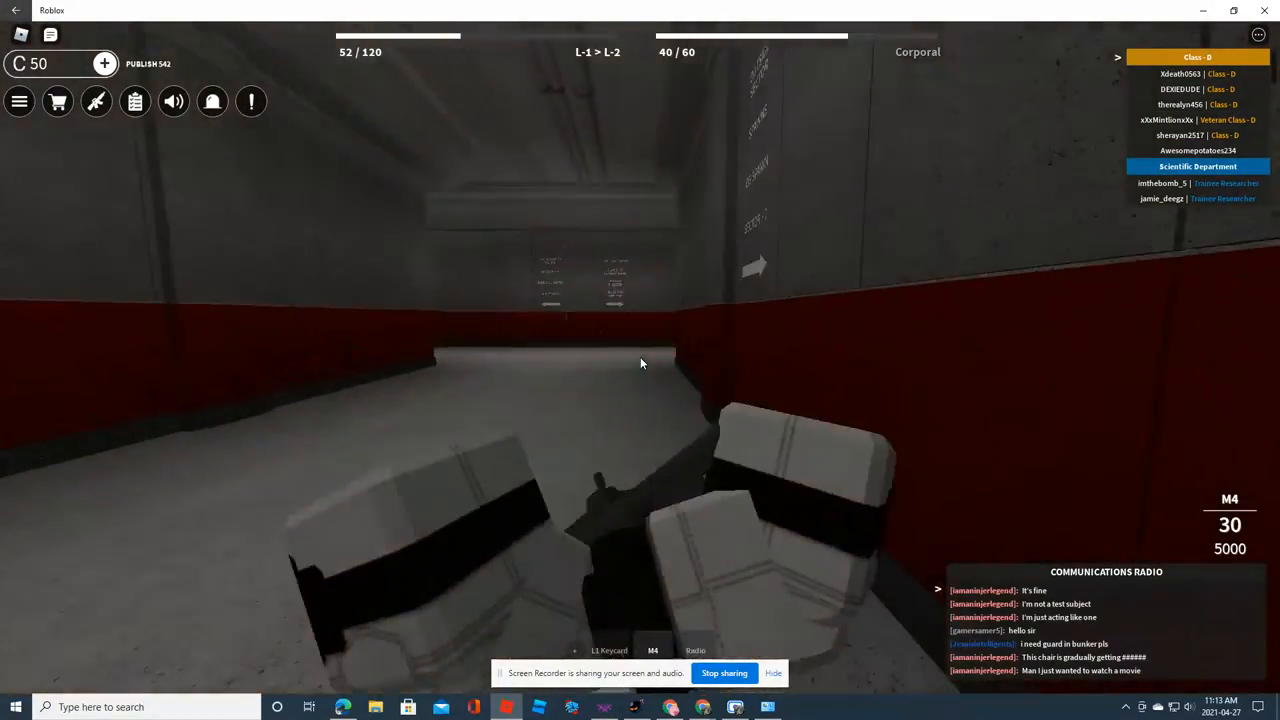
pyautogui.press('w')
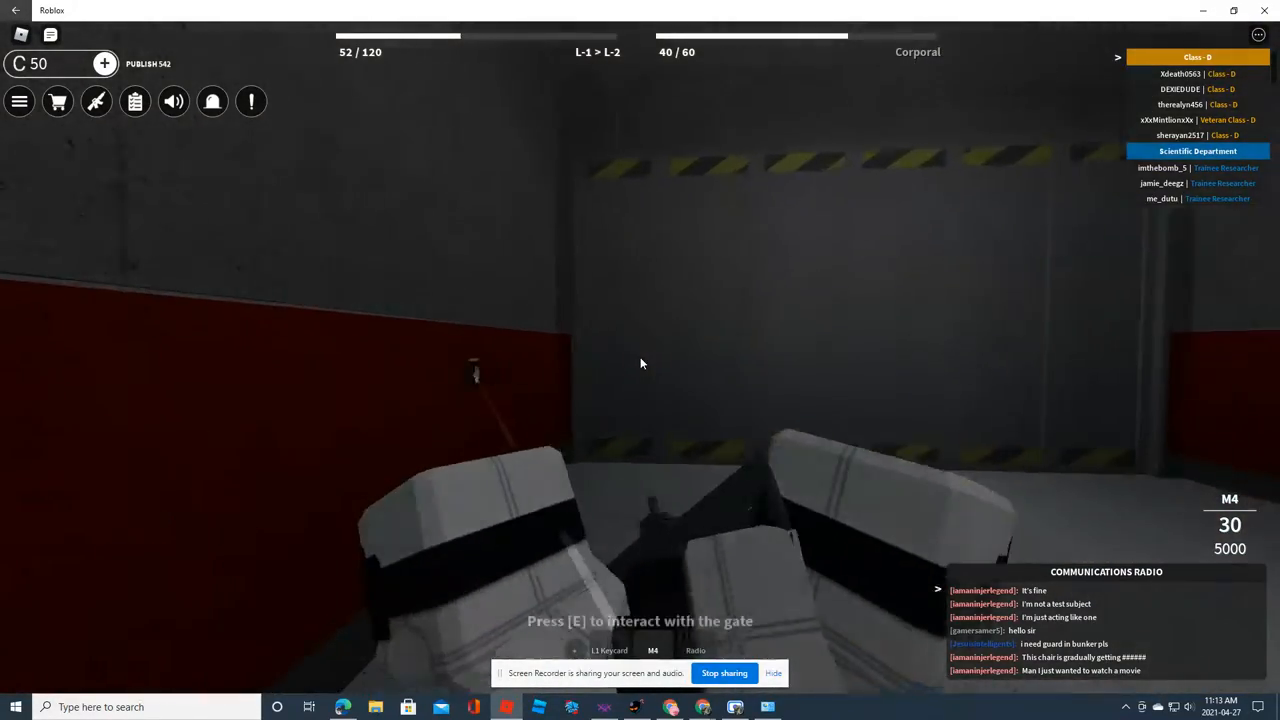
pyautogui.press('w')
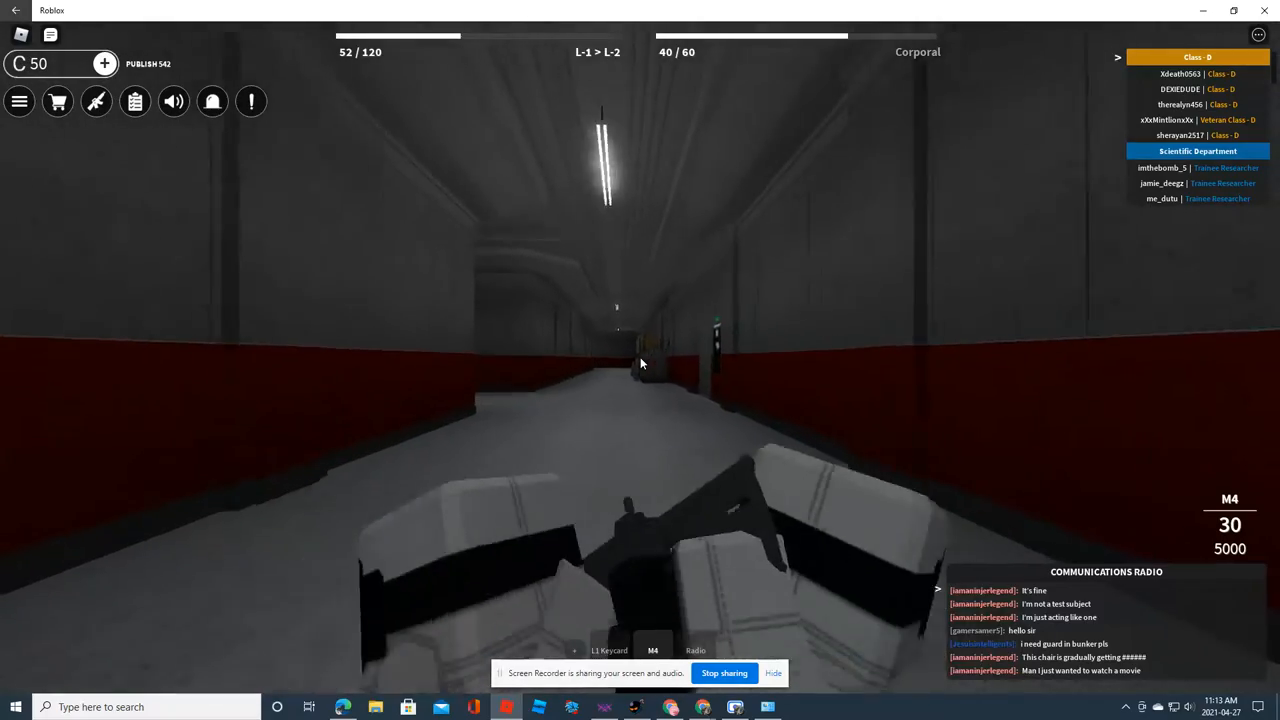
pyautogui.press('w')
pyautogui.press('w')
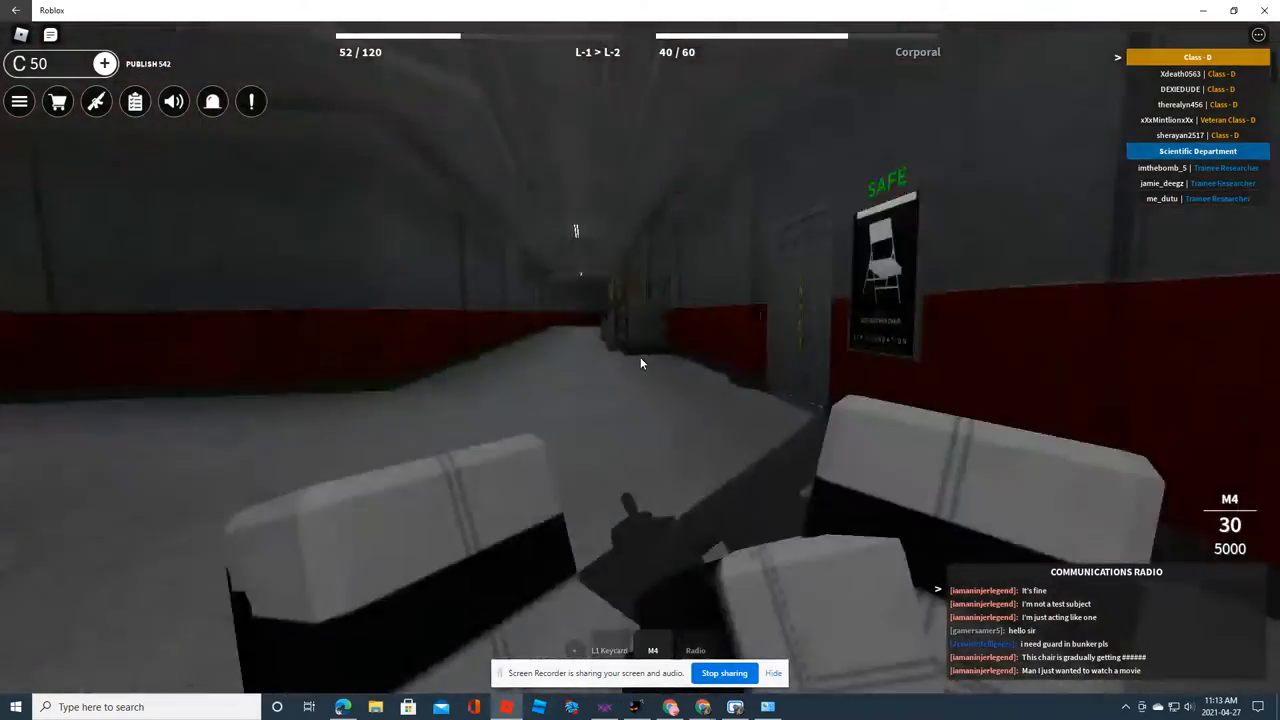
pyautogui.press('w')
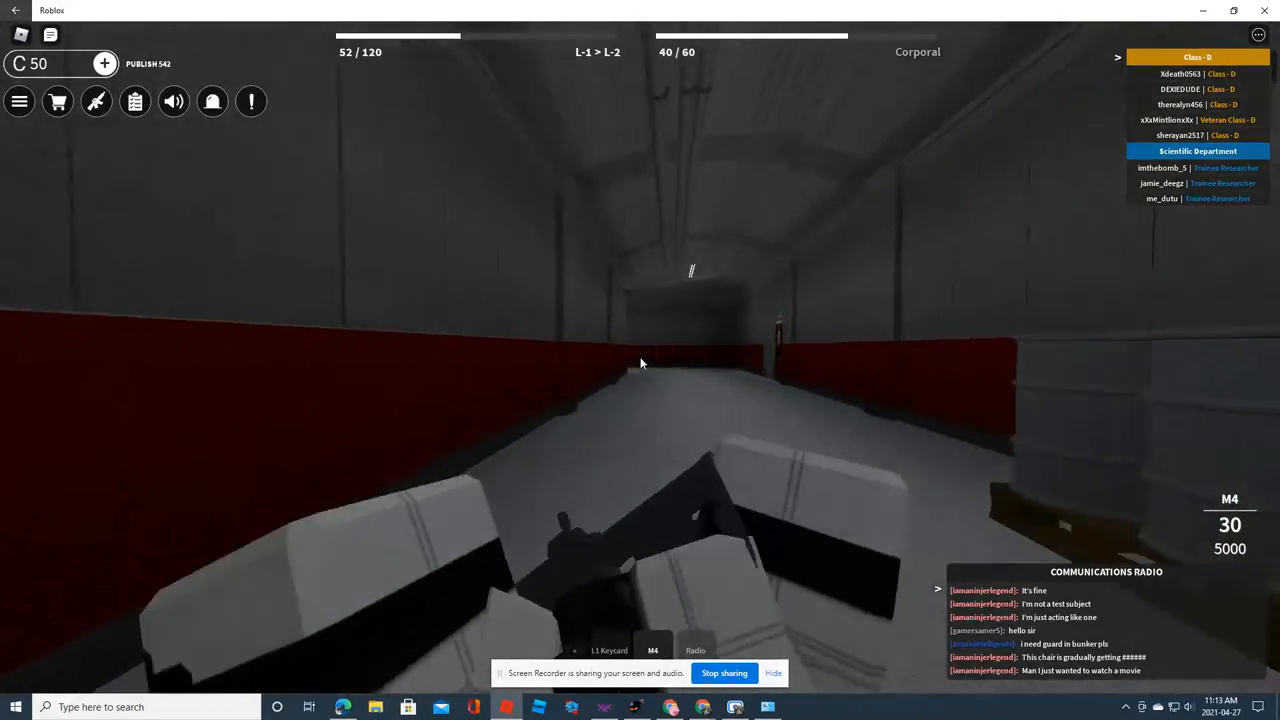
pyautogui.press('w')
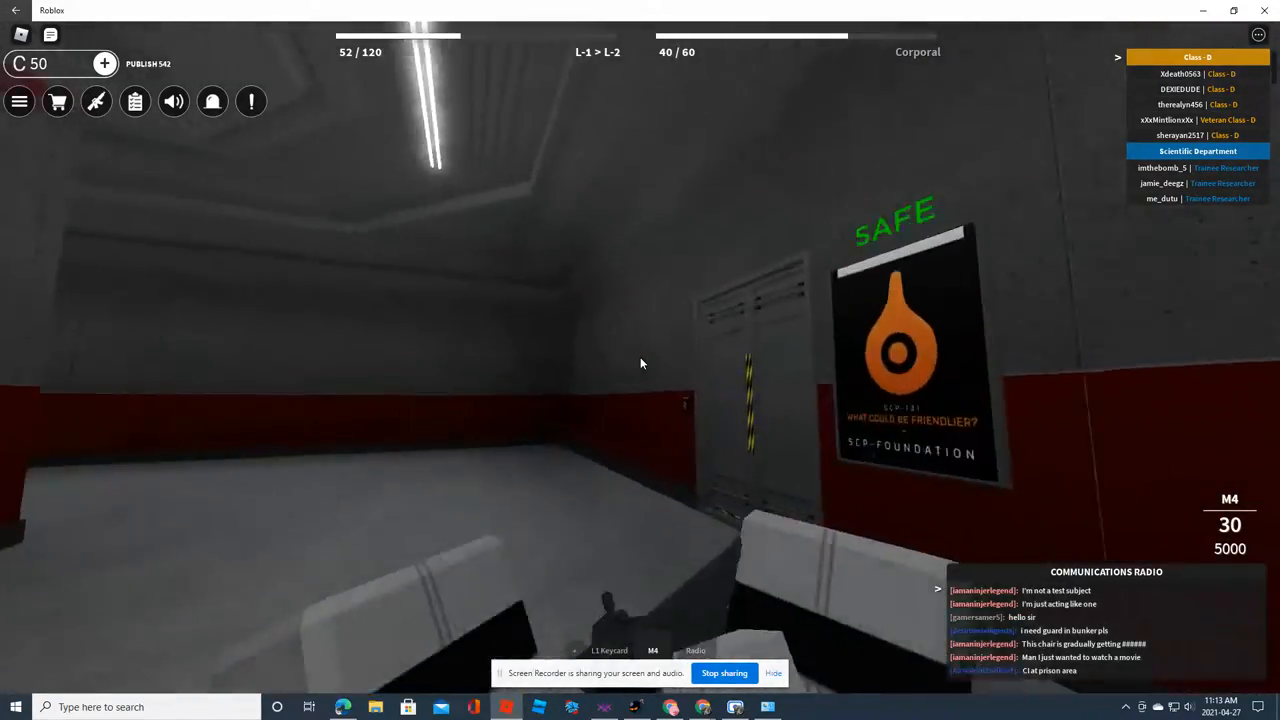
pyautogui.press('w')
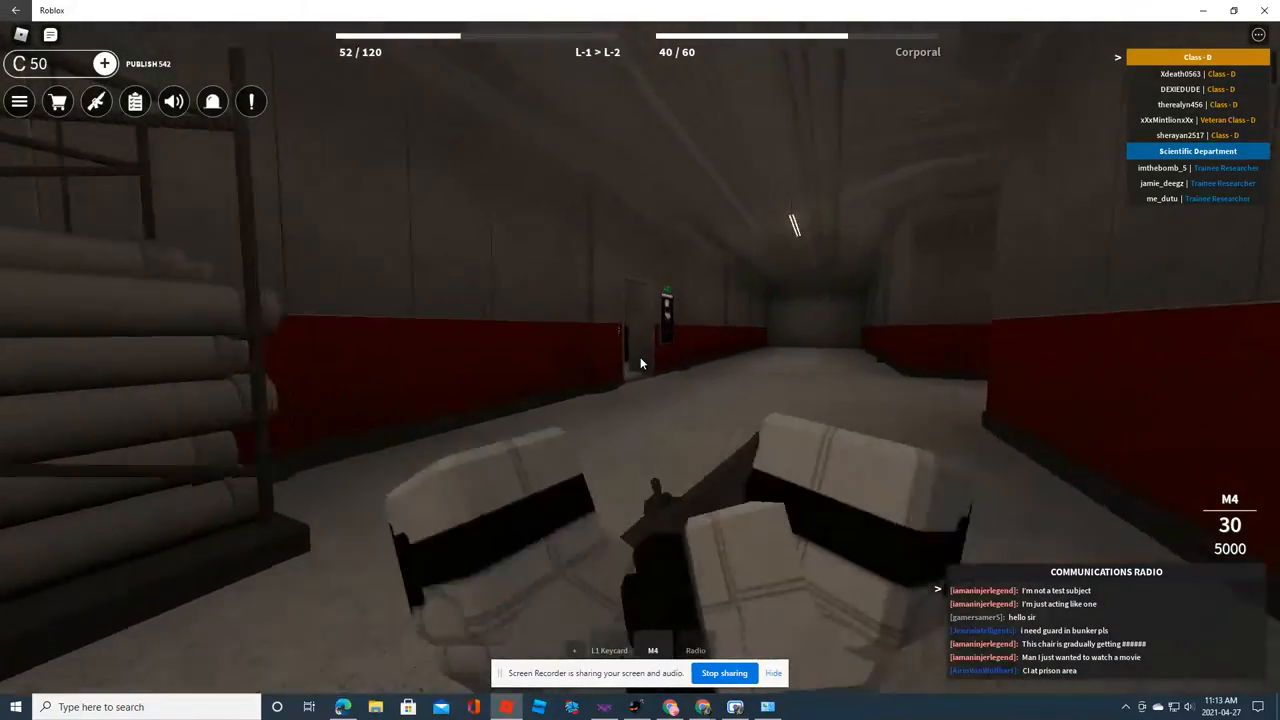
pyautogui.press('w')
# Unlock the keycard door, enter the test room by the chair and face the other players
pyautogui.press('w')
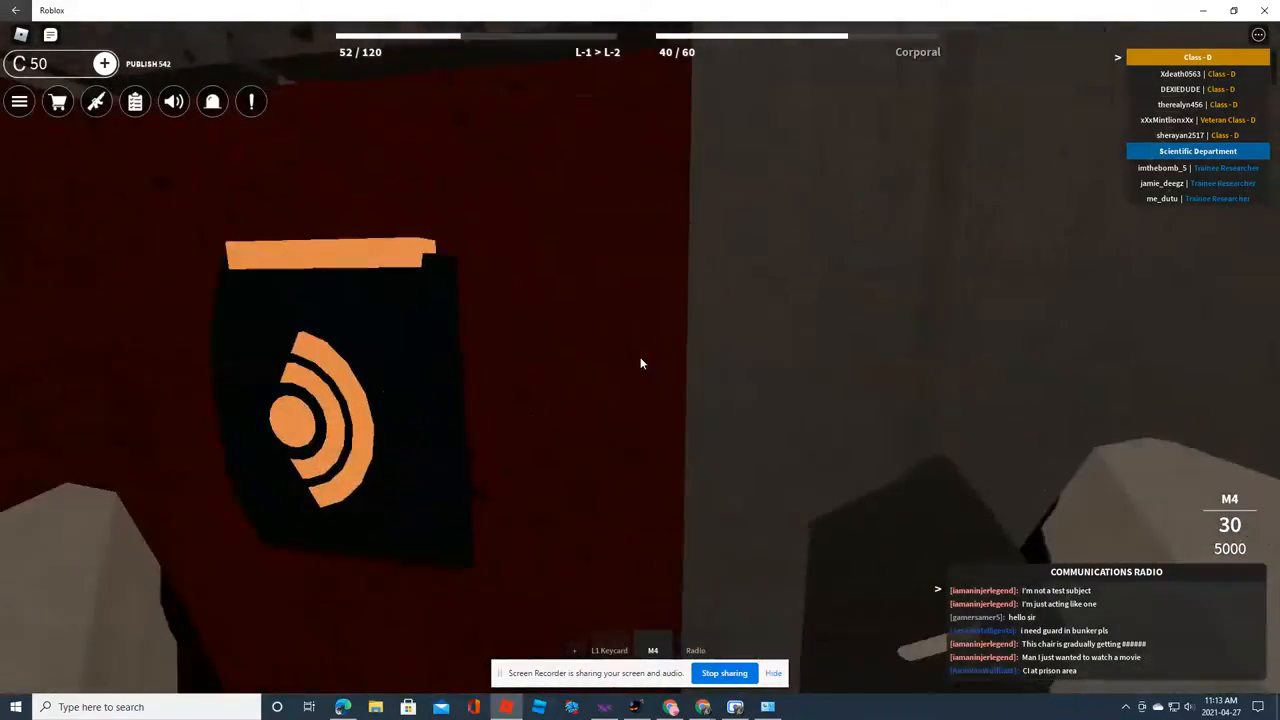
pyautogui.press('e')
pyautogui.press('w')
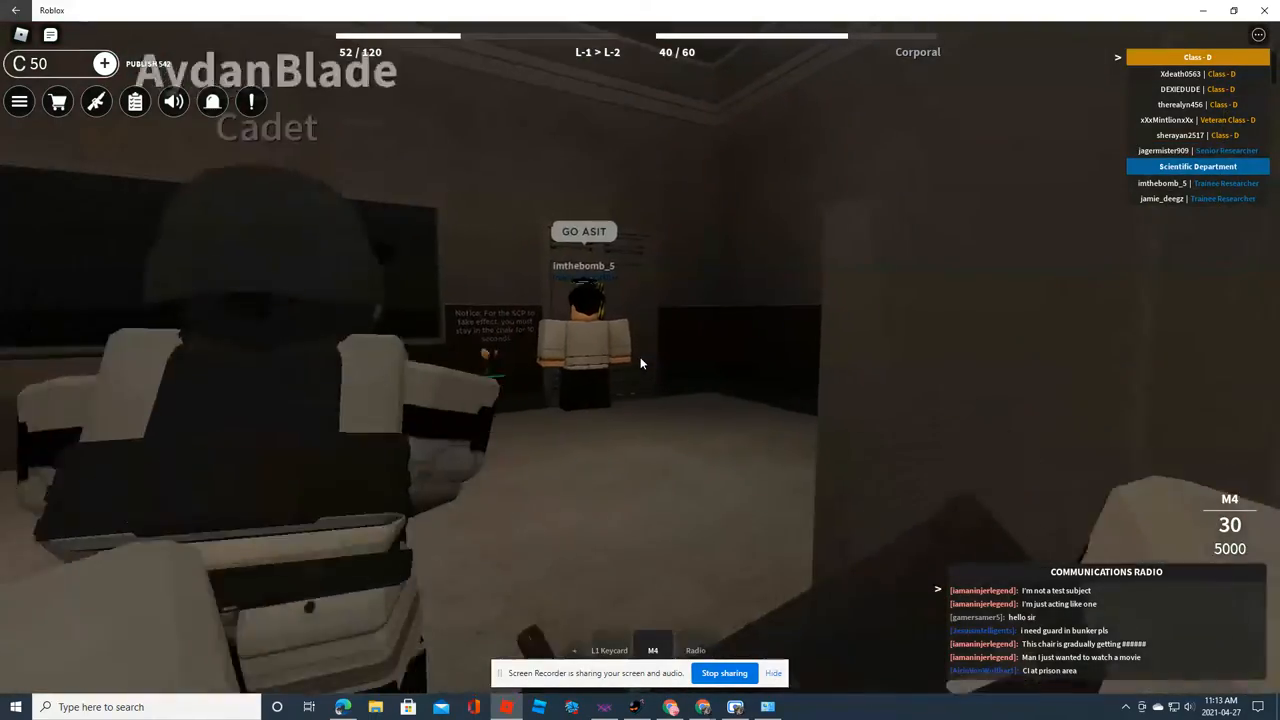
pyautogui.press('w')
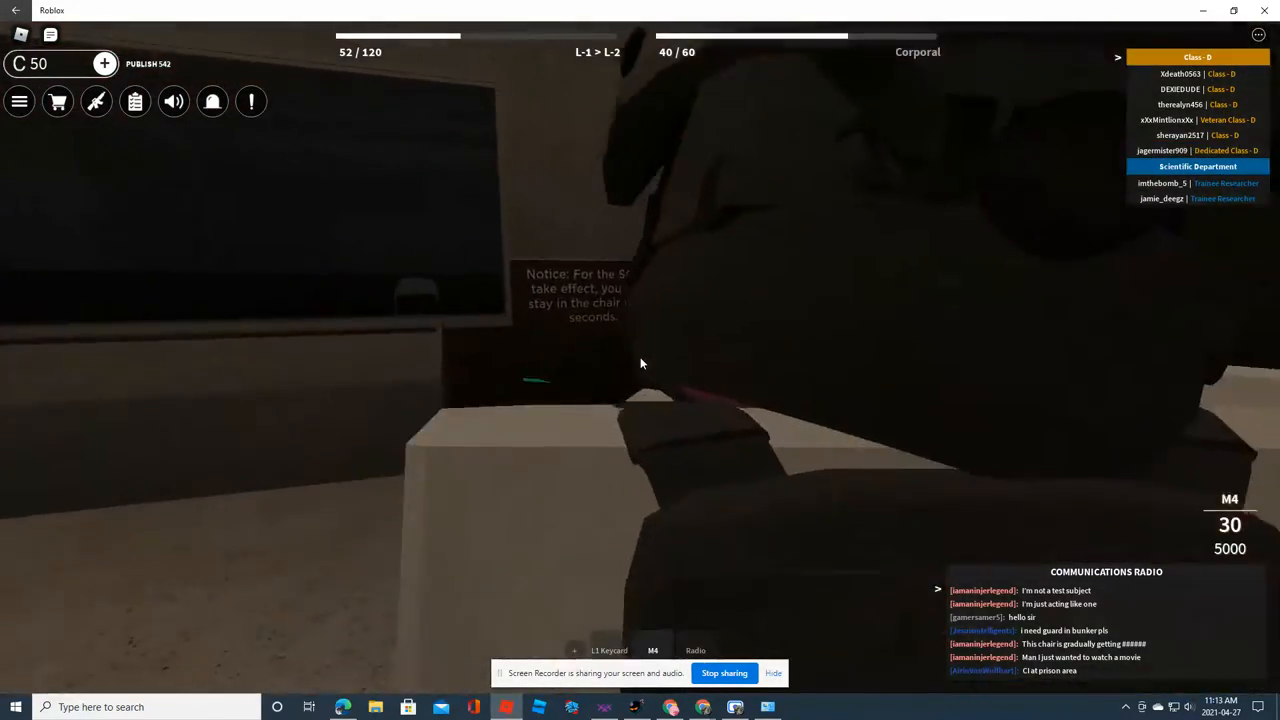
pyautogui.press('w')
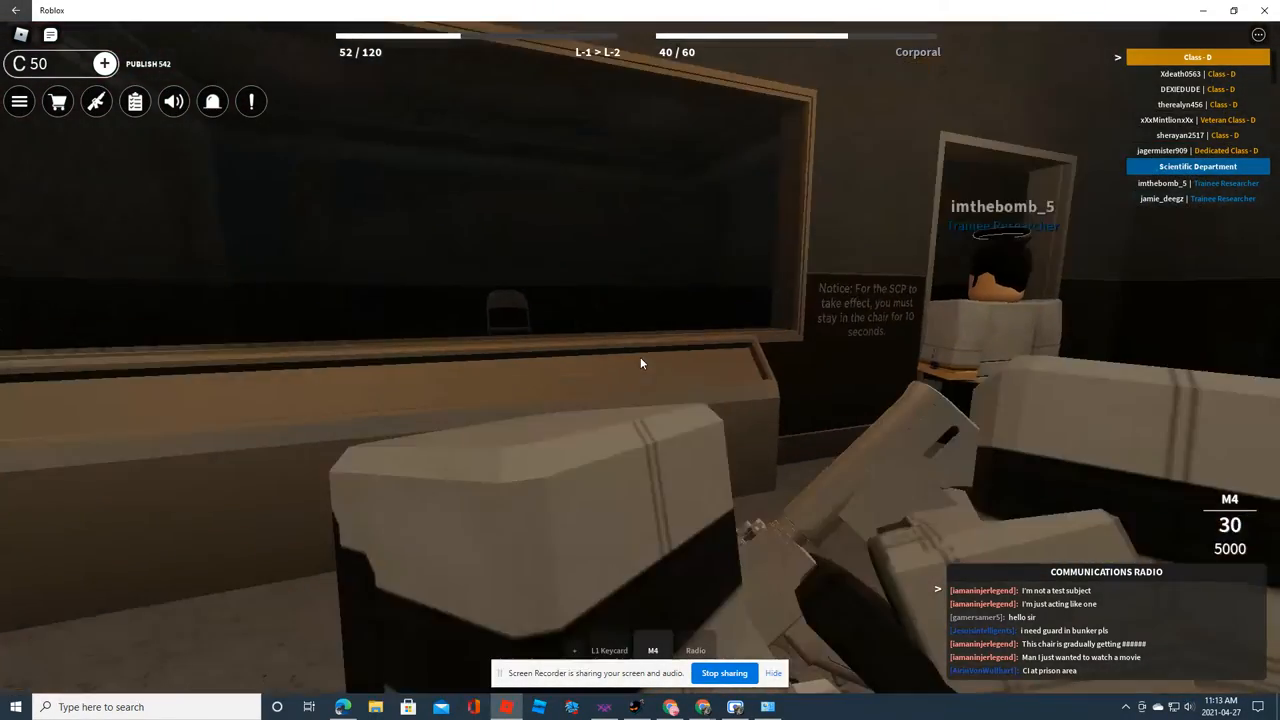
# Follow the researcher out of the test room and around the red corridor corner
pyautogui.press('w')
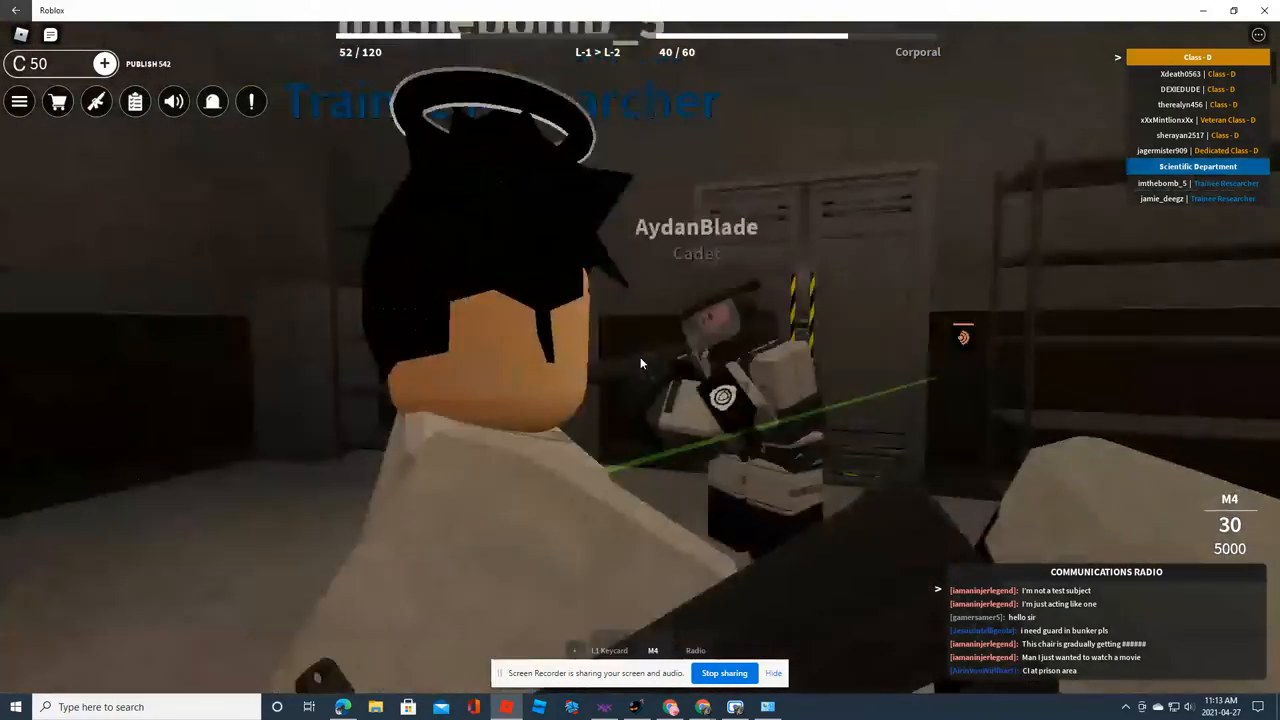
pyautogui.press('w')
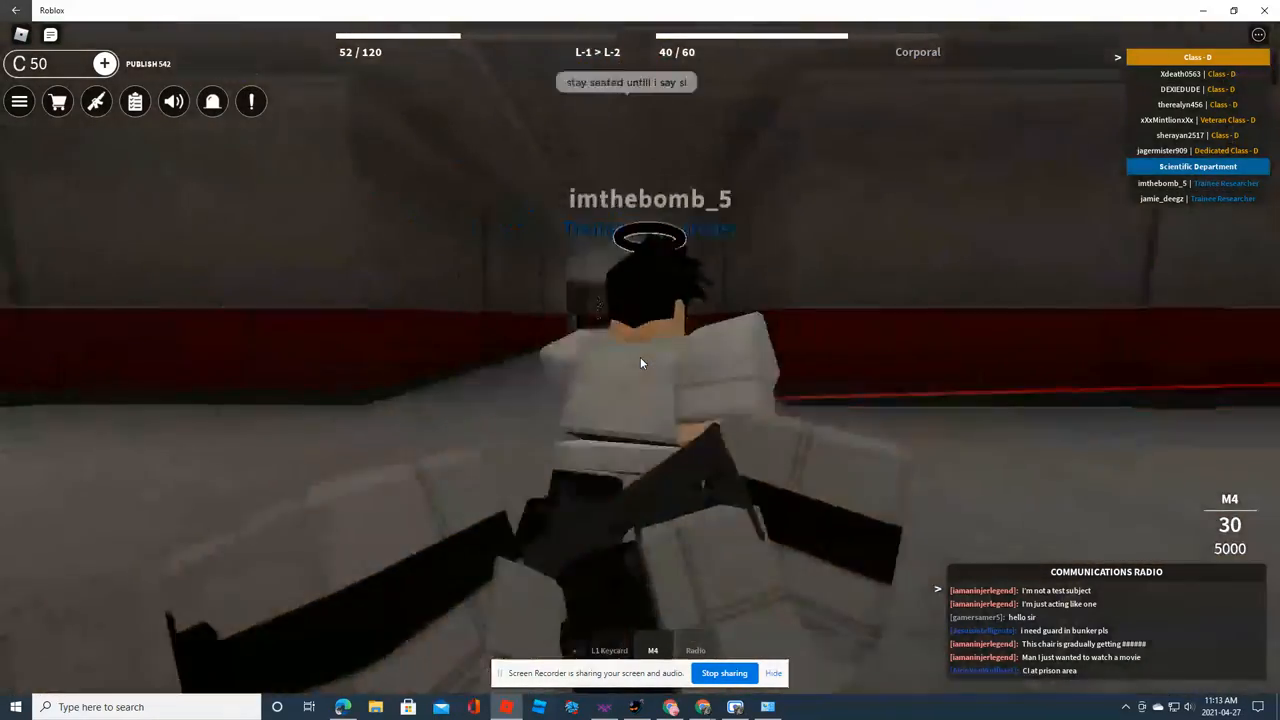
pyautogui.press('w')
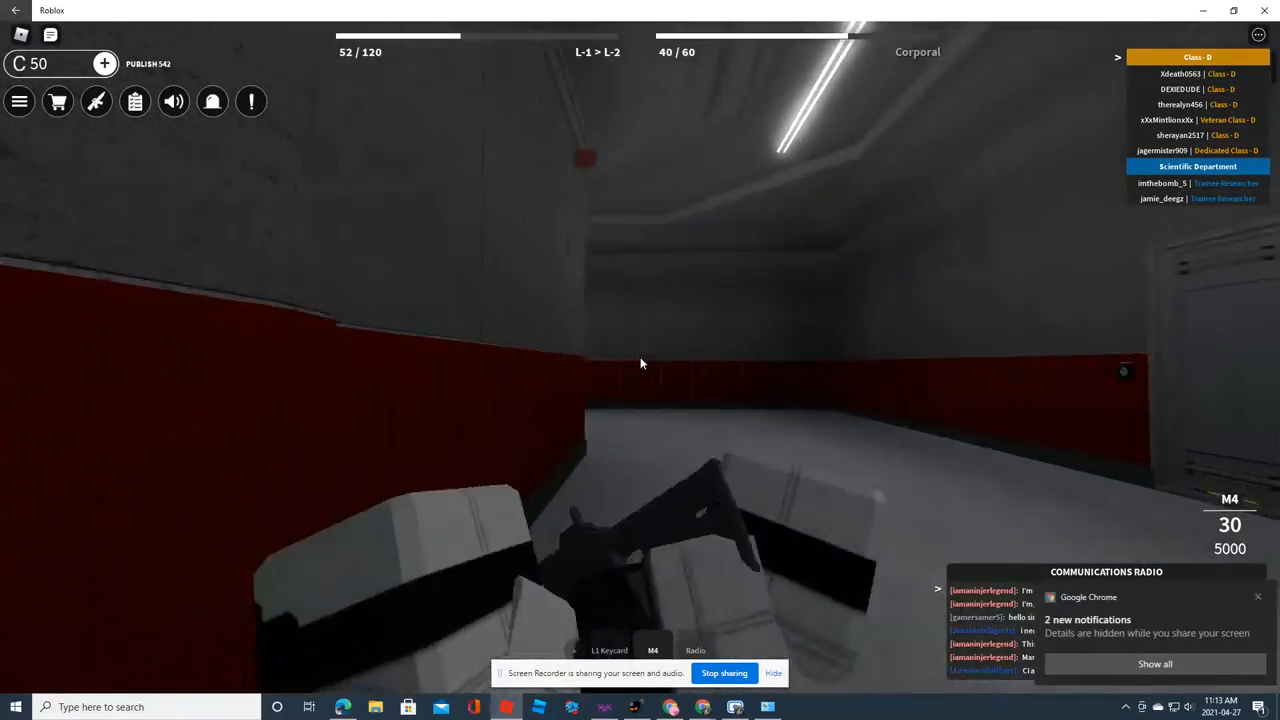
pyautogui.press('w')
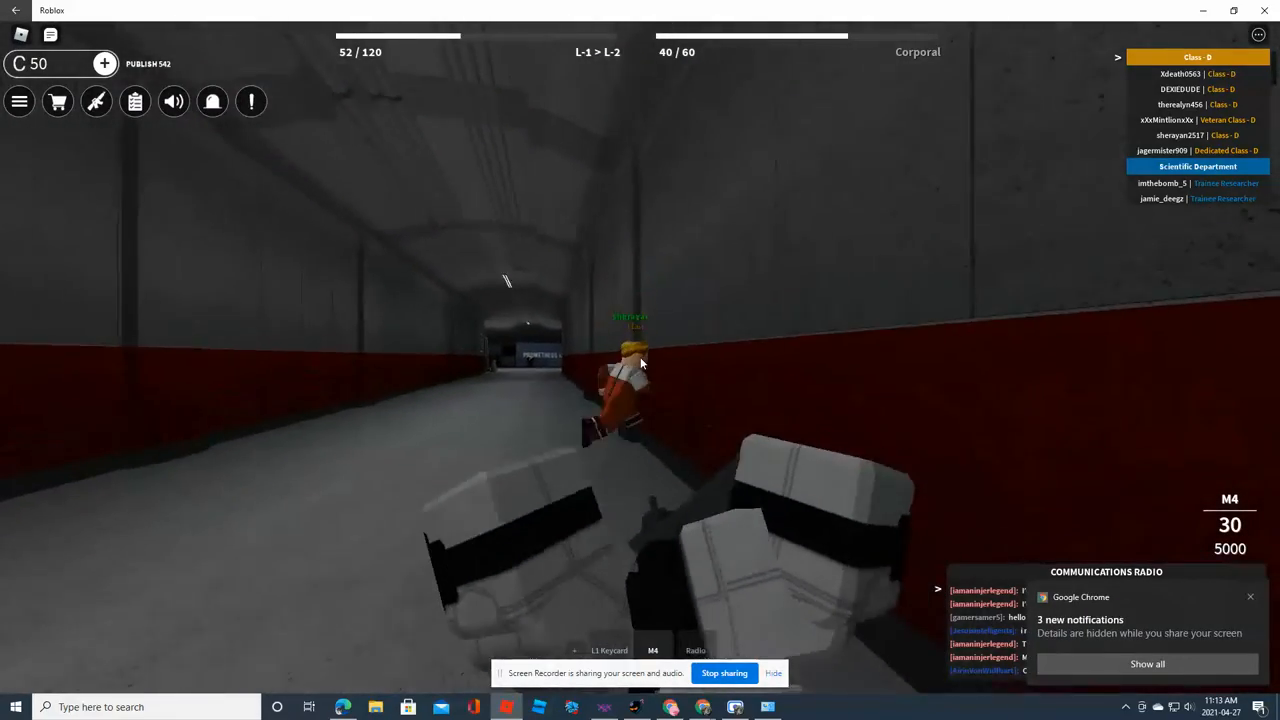
pyautogui.scroll(-2, 641, 363)
pyautogui.scroll(3, 641, 363)
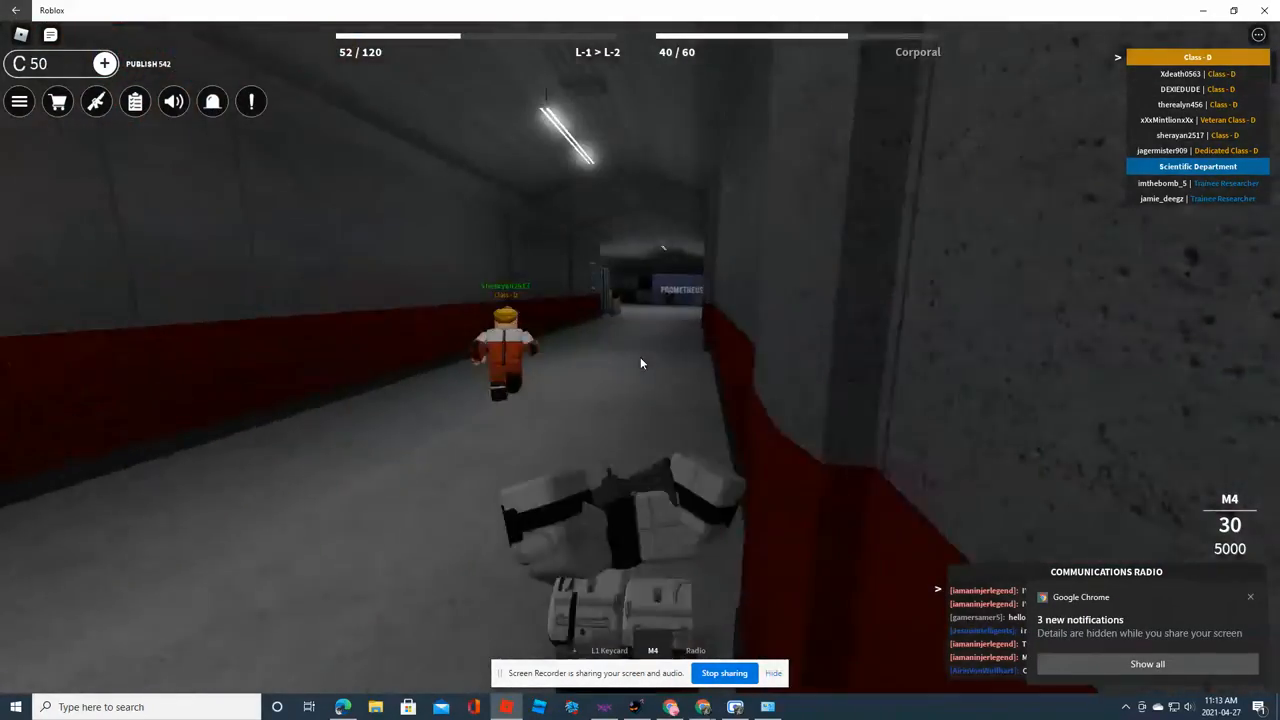
pyautogui.press('w')
# Cross the larger room past Prometheus Labs and the blue containers into the long corridor
pyautogui.press('w')
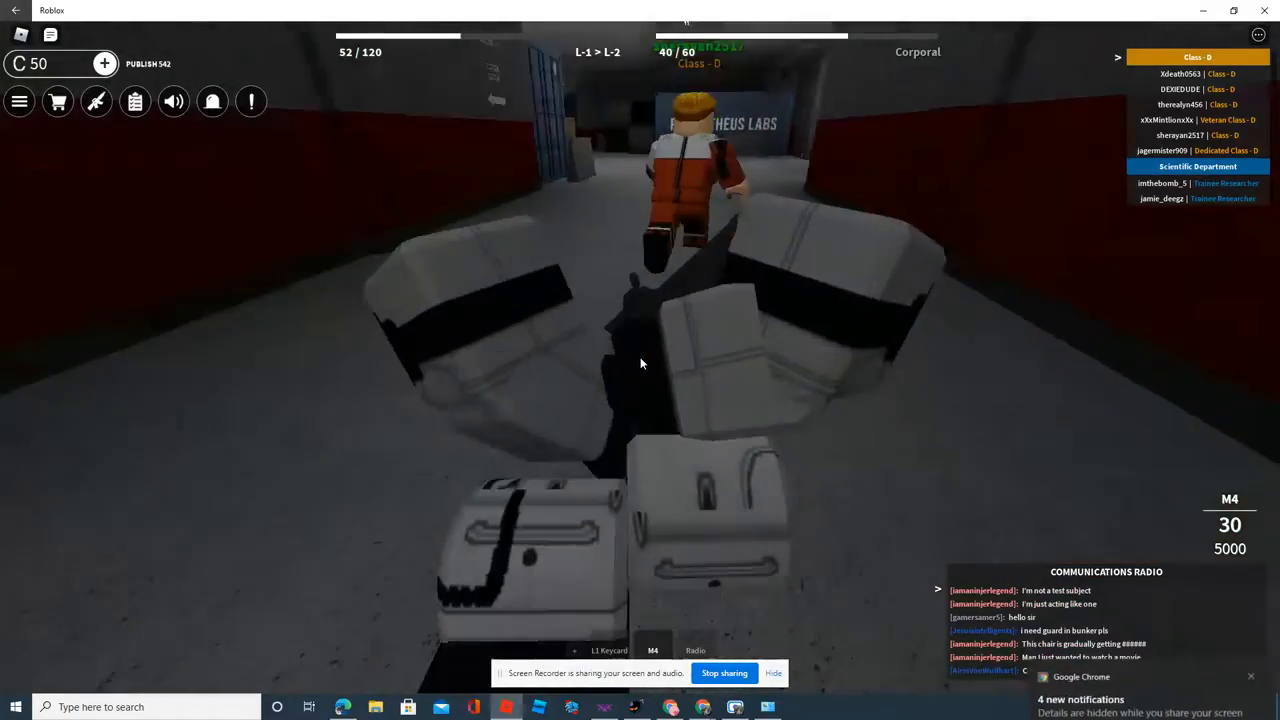
pyautogui.press('w')
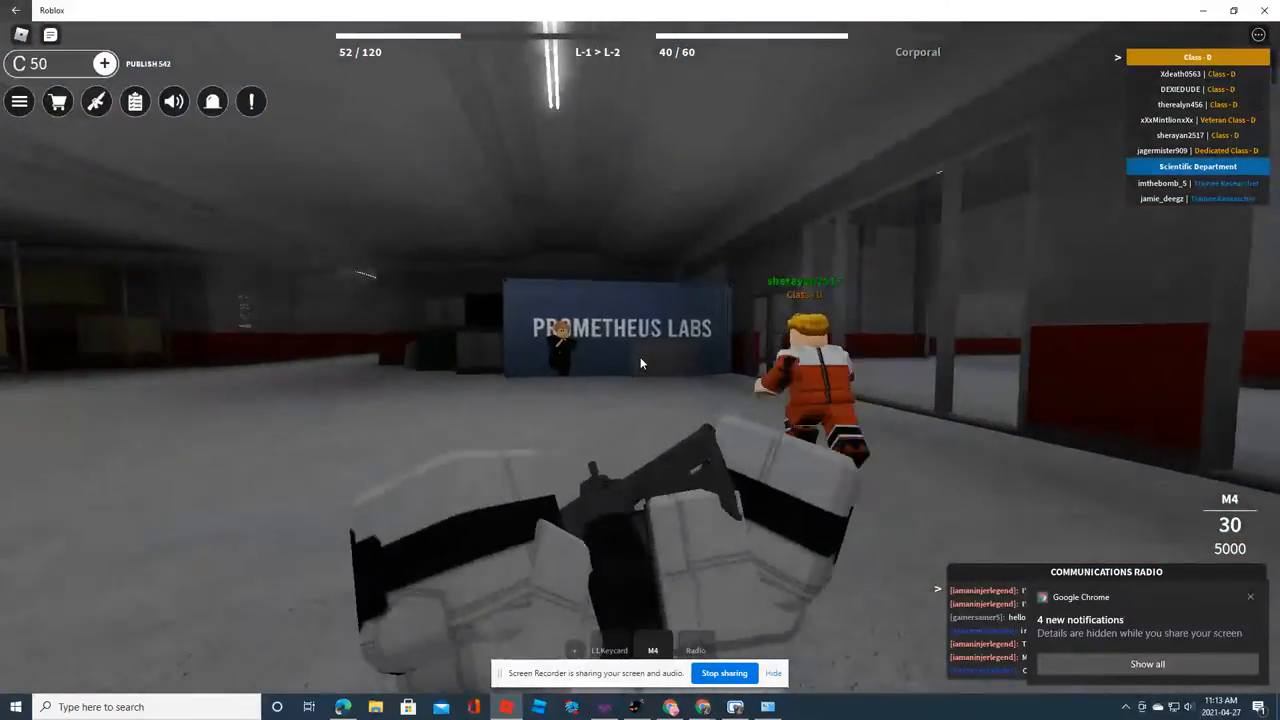
pyautogui.press('w')
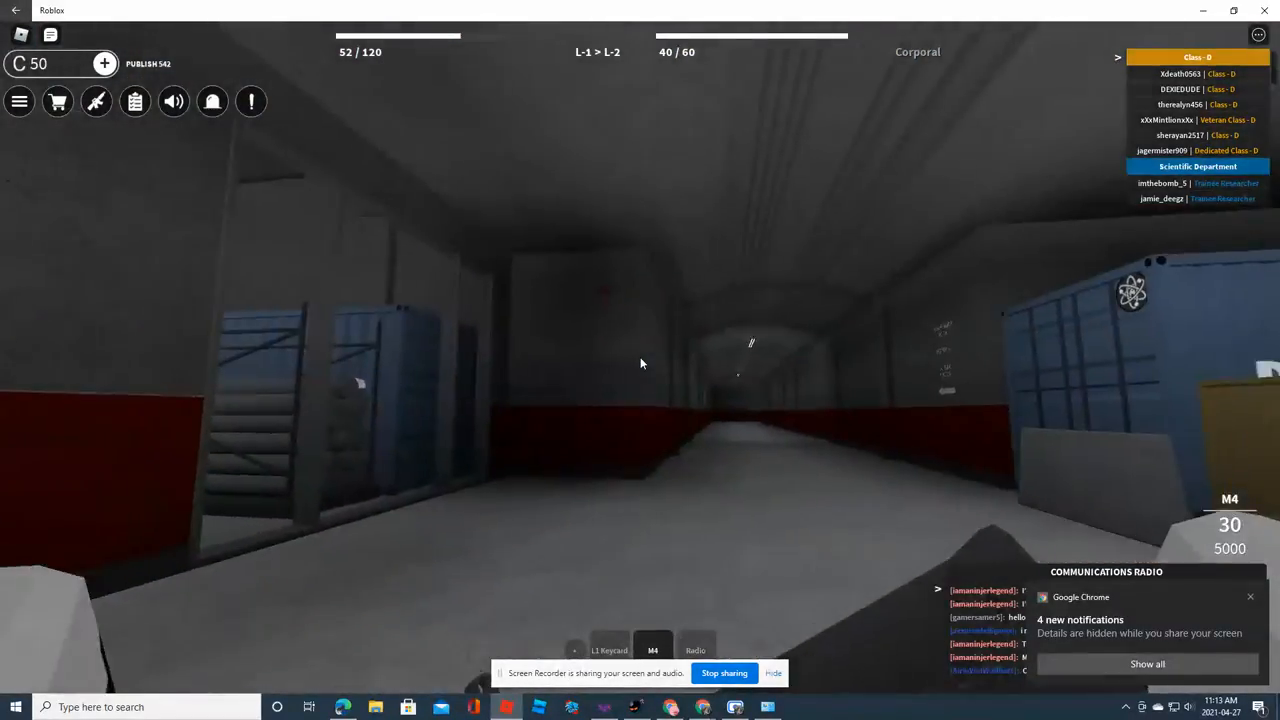
pyautogui.press('w')
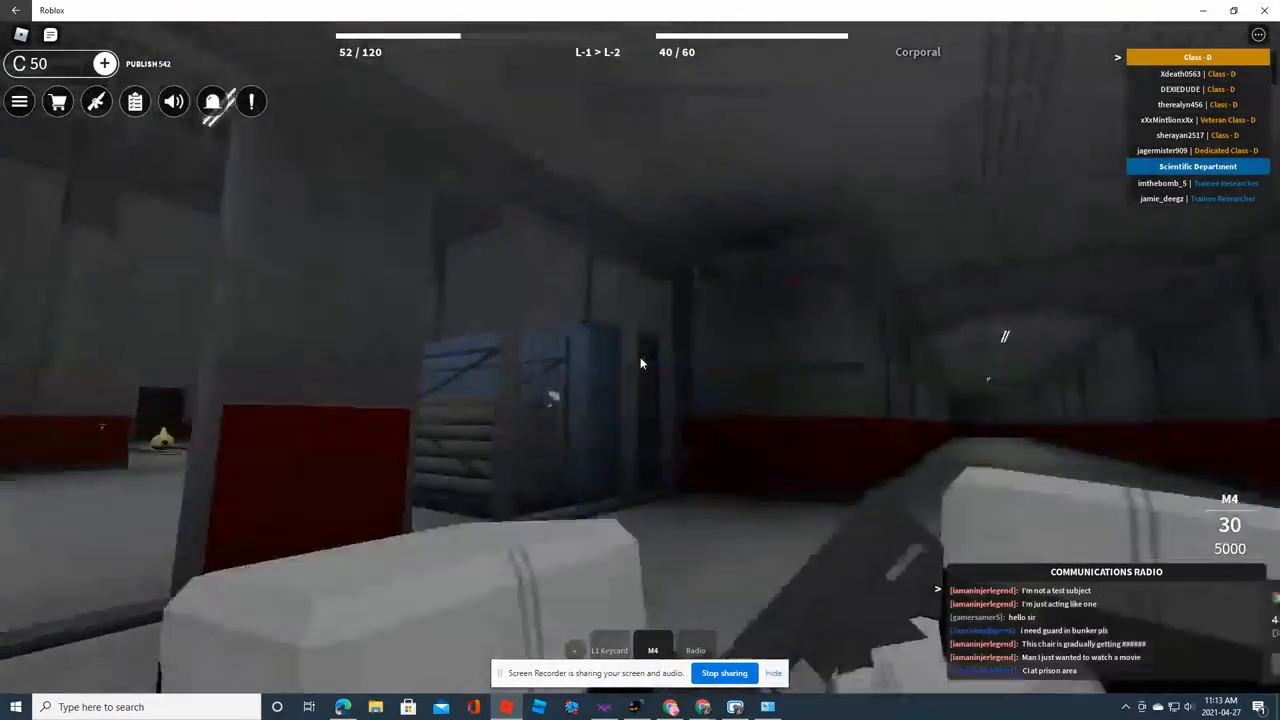
pyautogui.press('w')
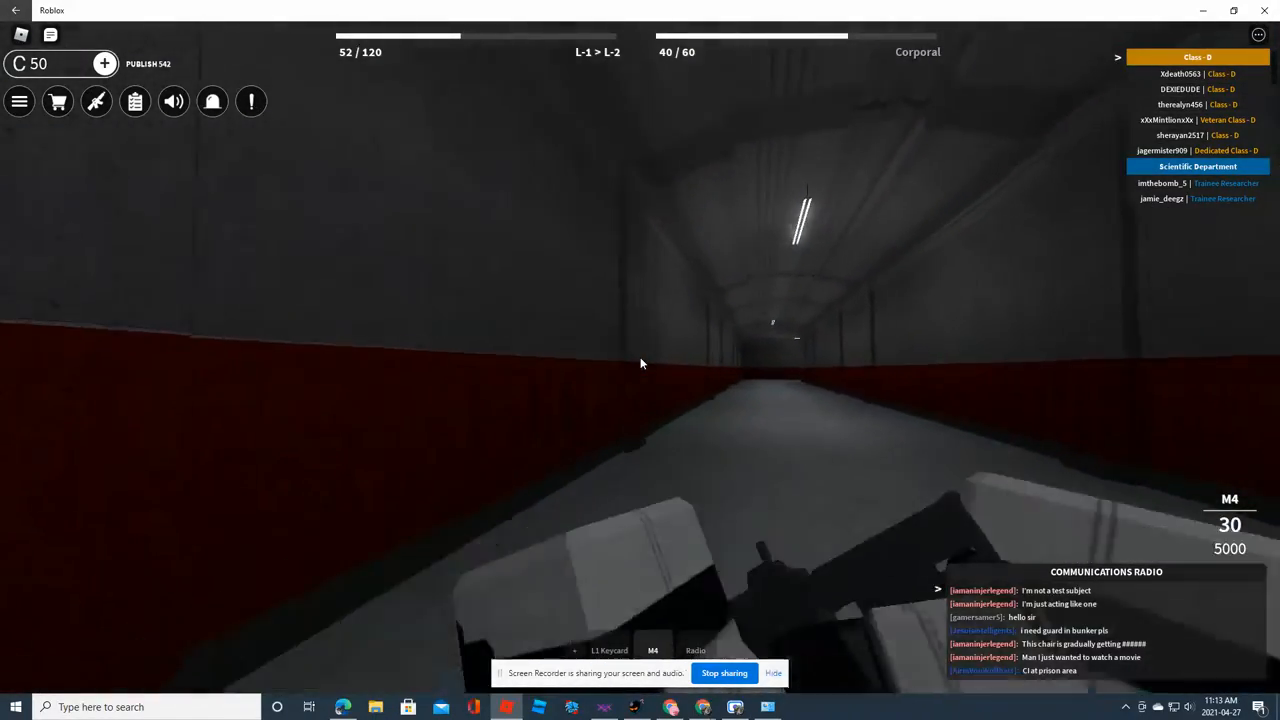
pyautogui.press('w')
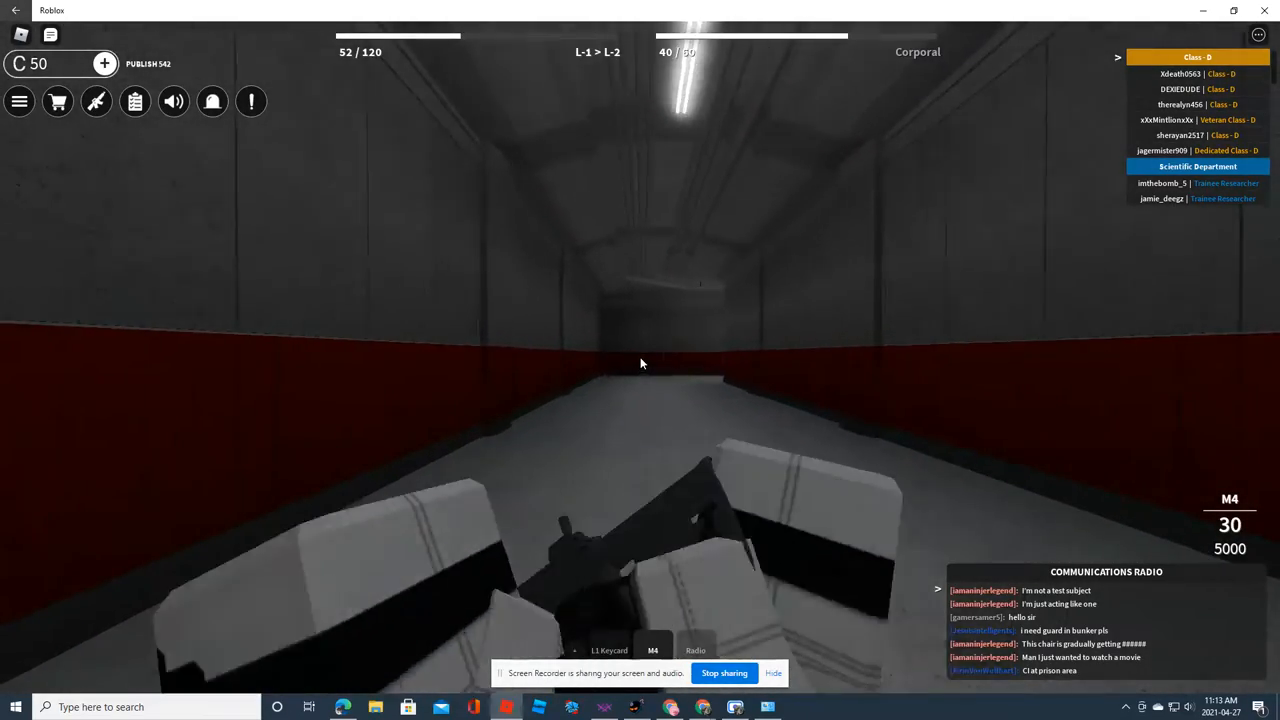
# Walk back past the guard and turn right at the Prometheus Labs sign into the storage room
pyautogui.press('w')
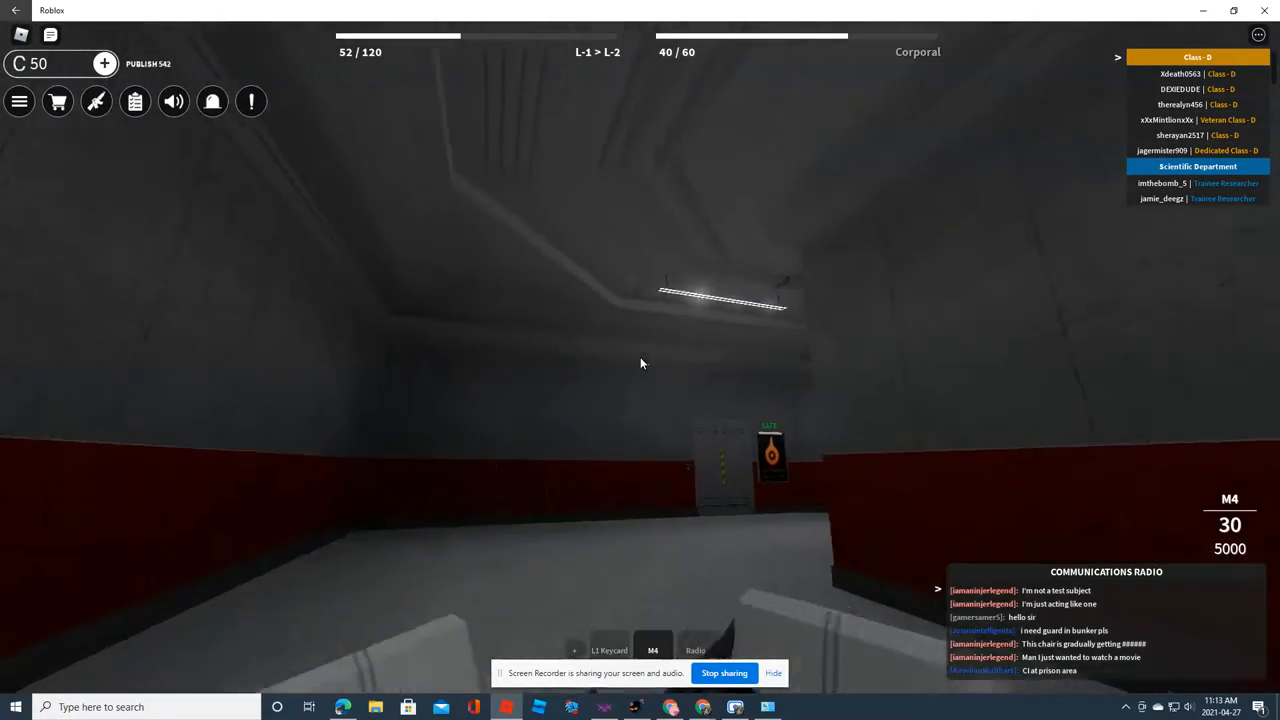
pyautogui.press('w')
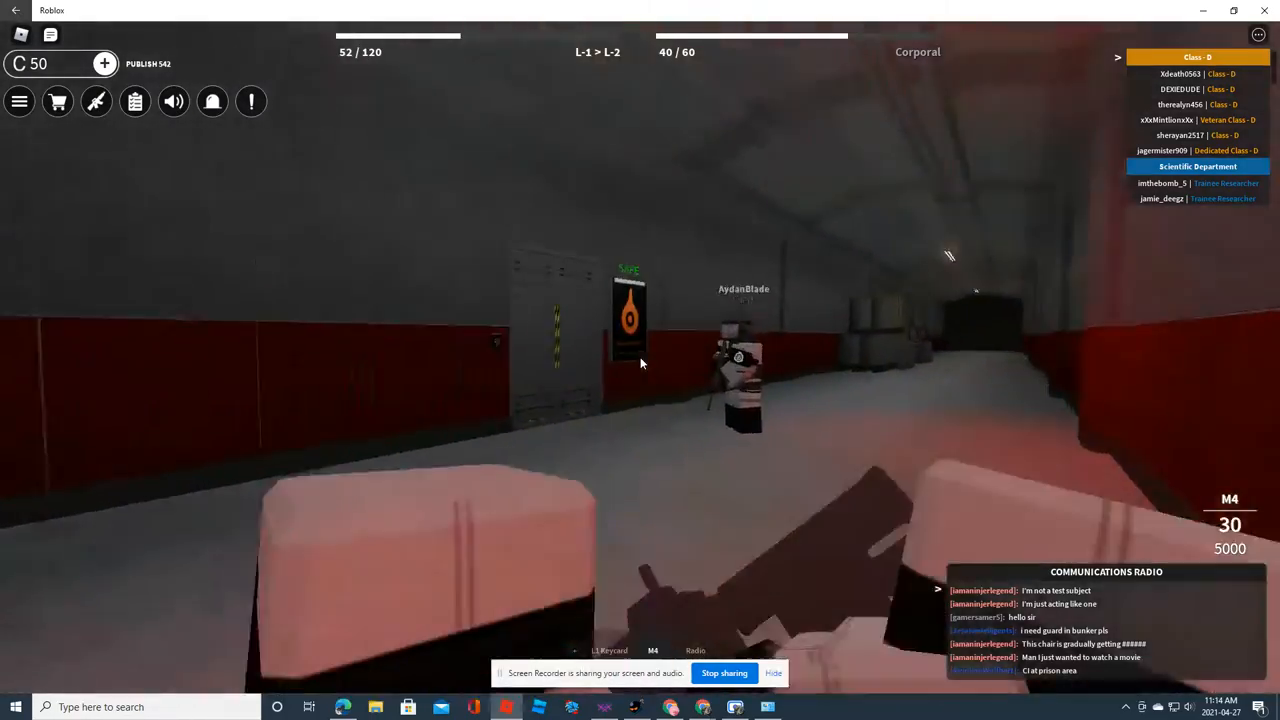
pyautogui.press('w')
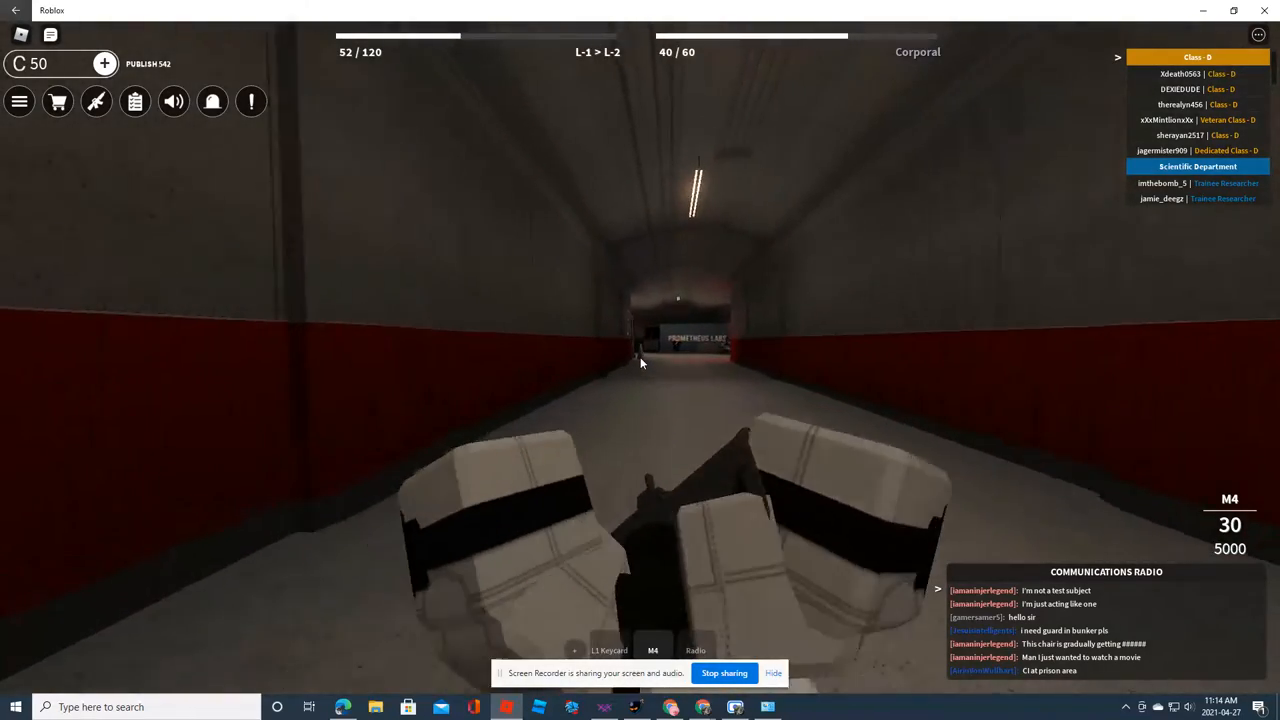
pyautogui.press('w')
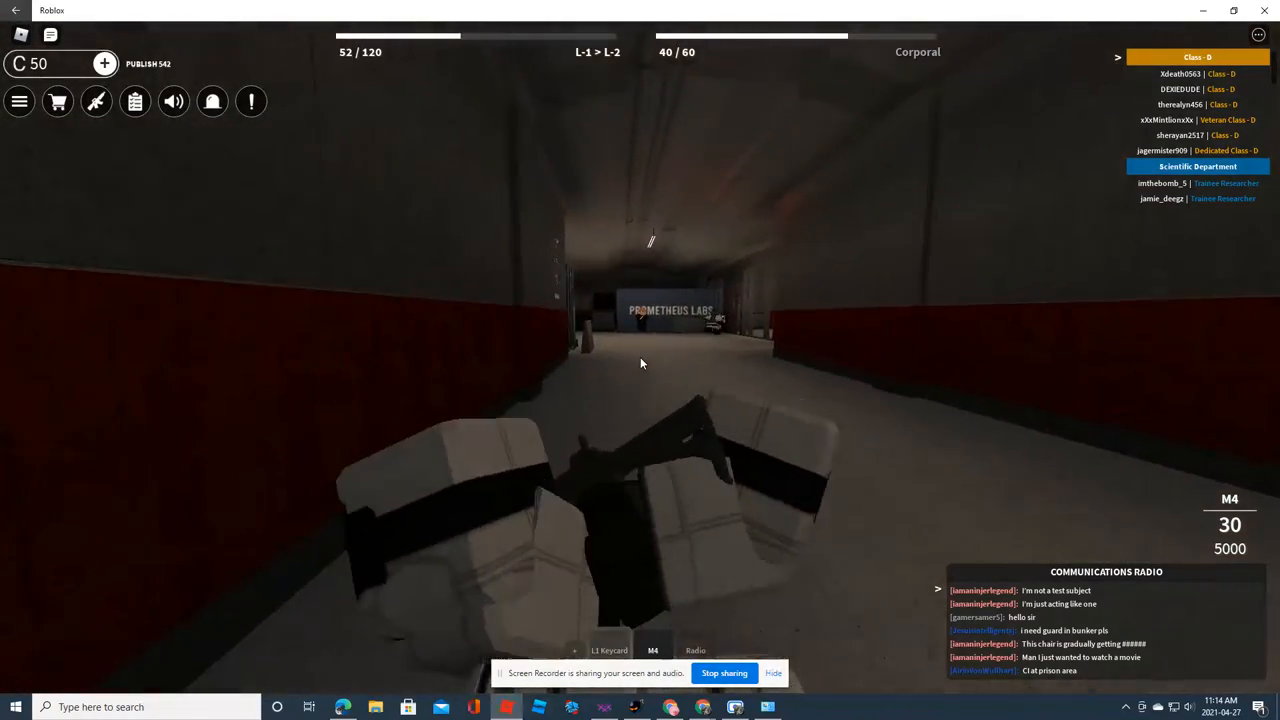
pyautogui.press('w')
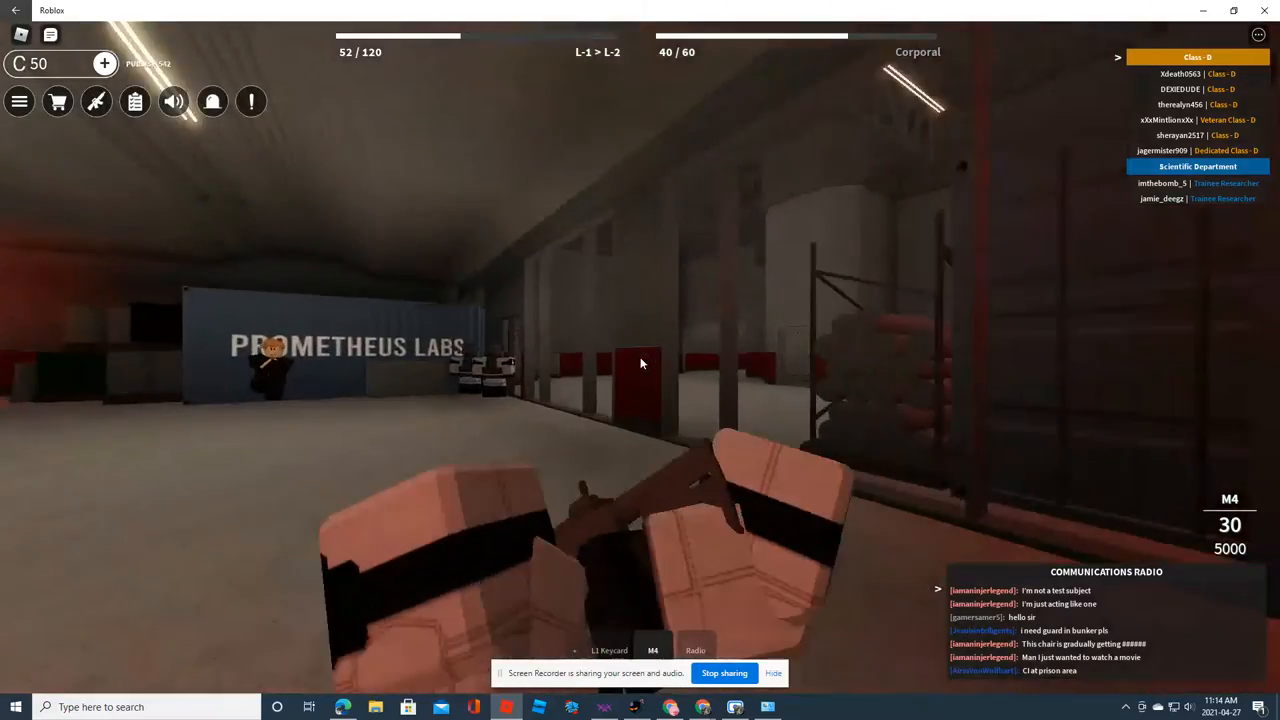
pyautogui.press('w')
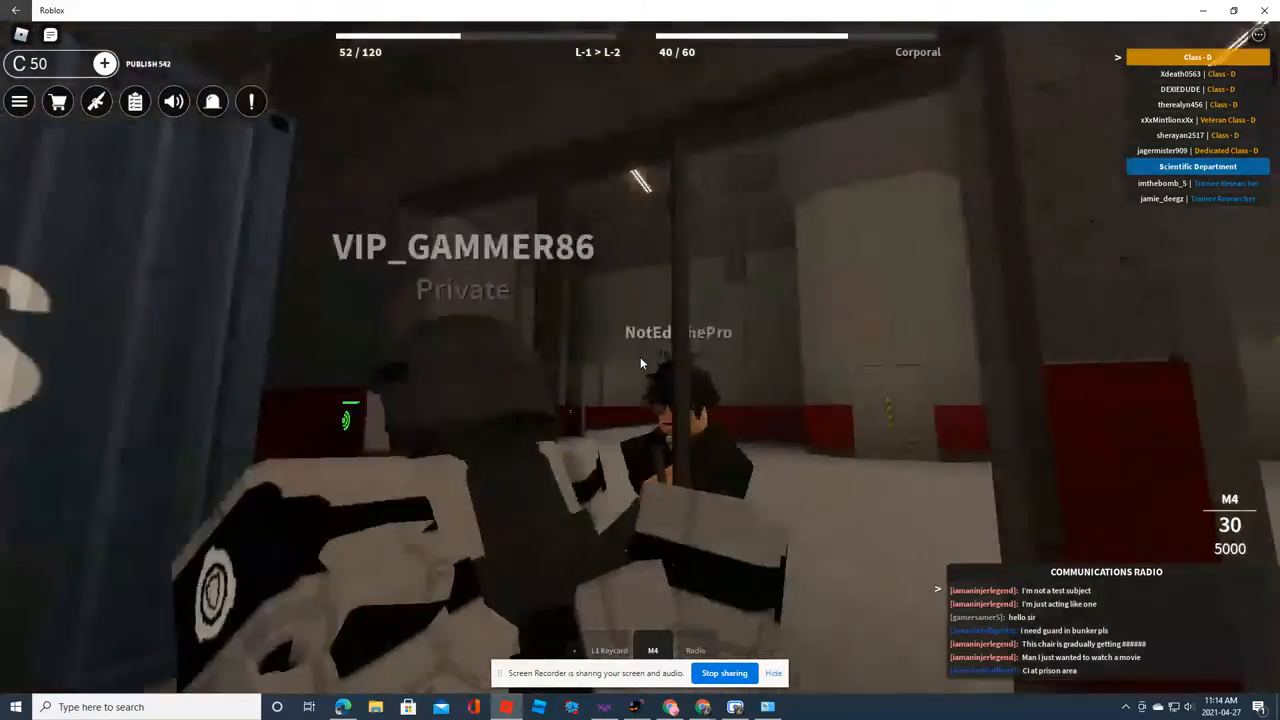
# Cross the room with the other guards, briefly viewing own character, and reach the double gate
pyautogui.press('w')
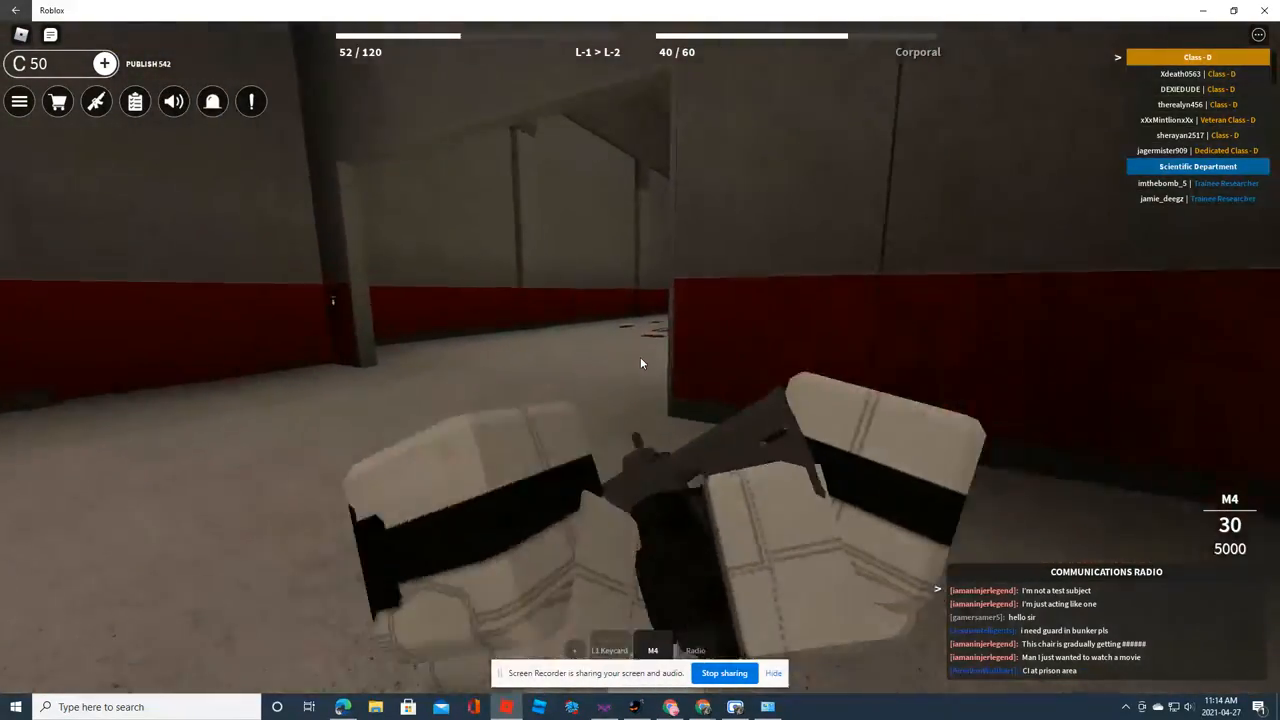
pyautogui.press('w')
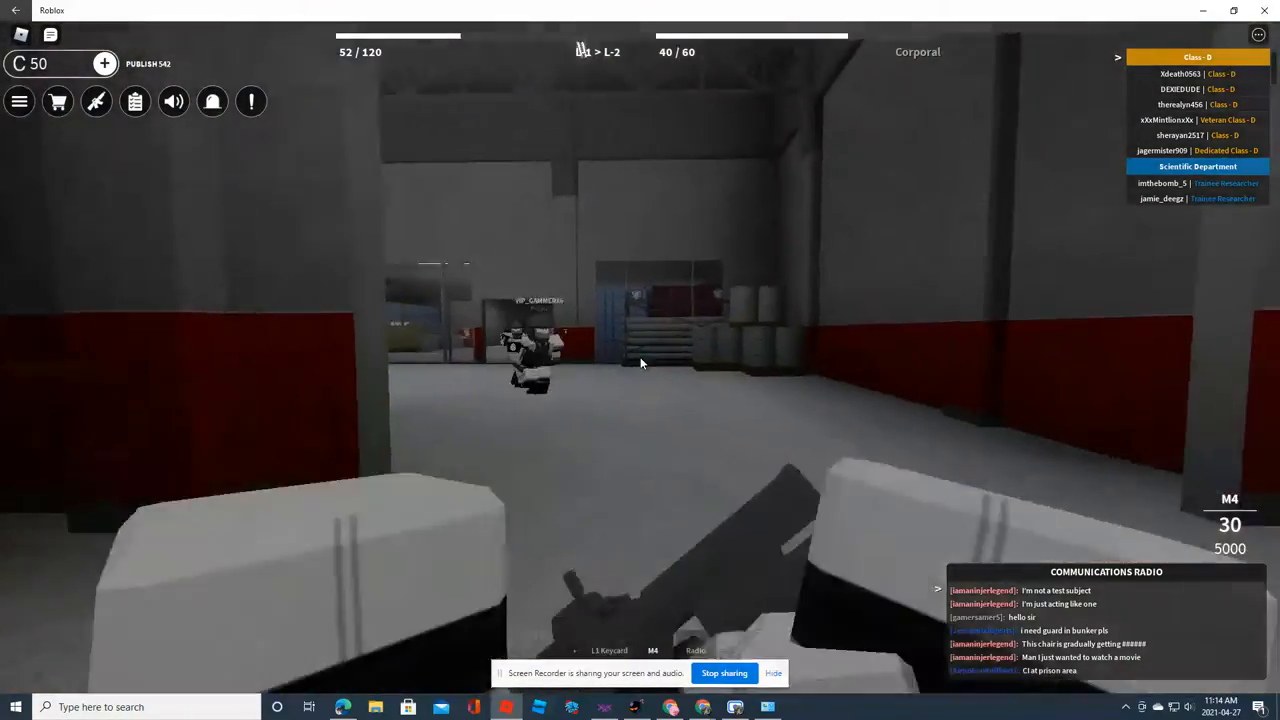
pyautogui.press('w')
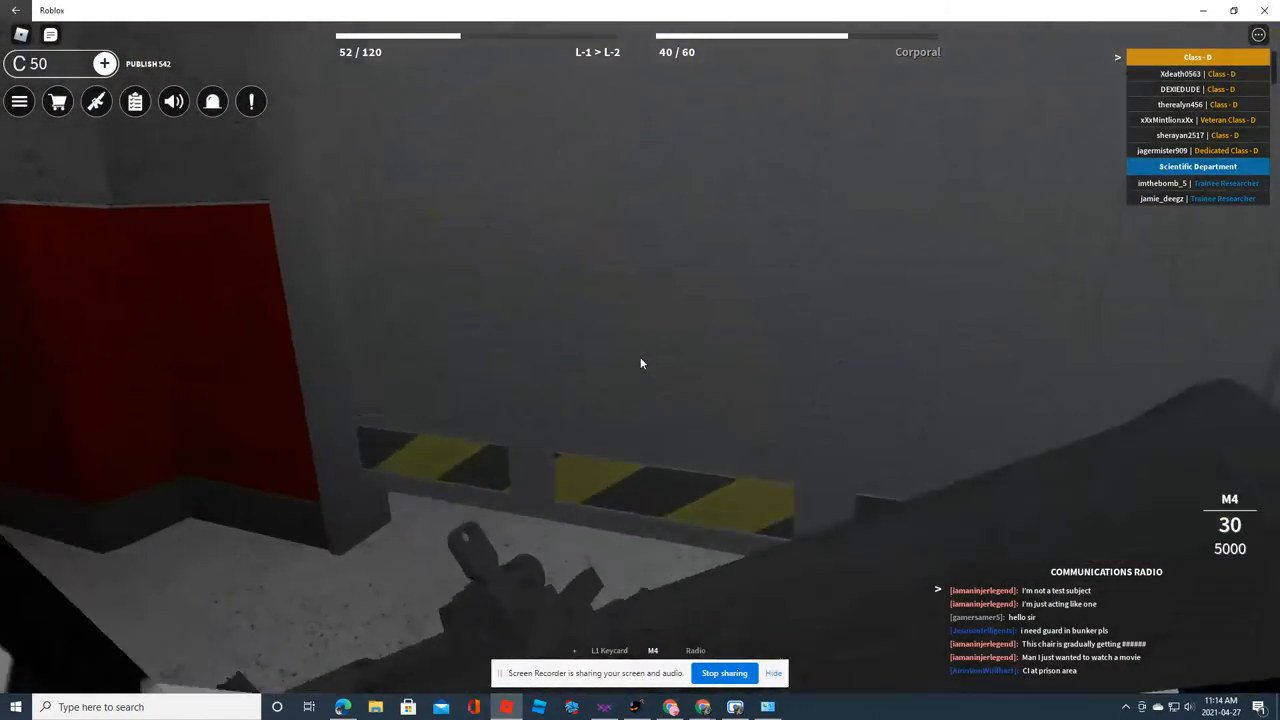
pyautogui.press('w')
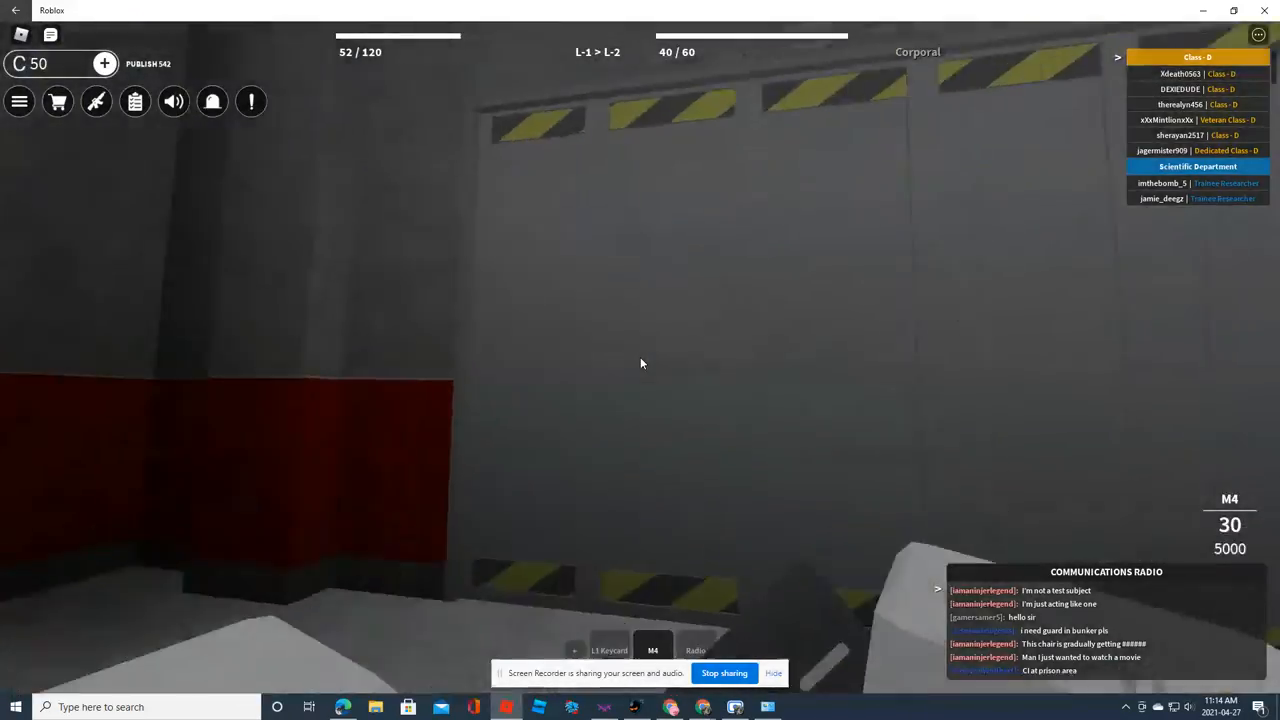
pyautogui.press('w')
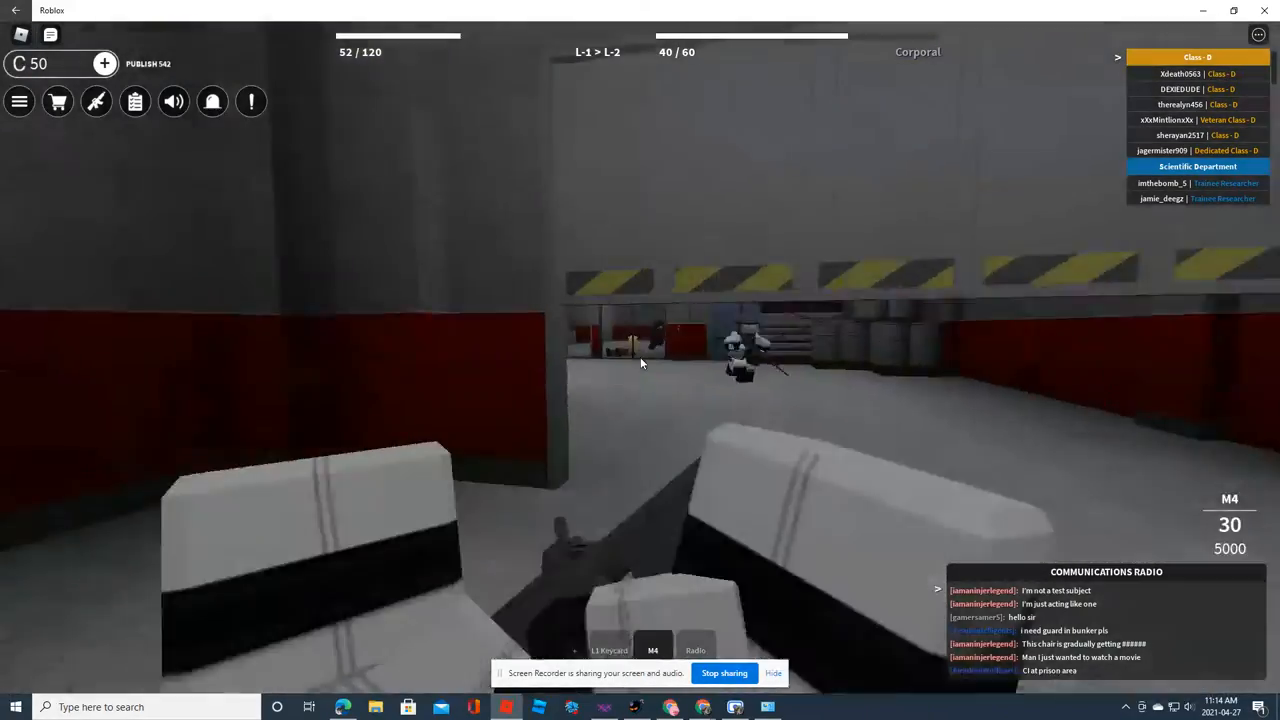
pyautogui.press('w')
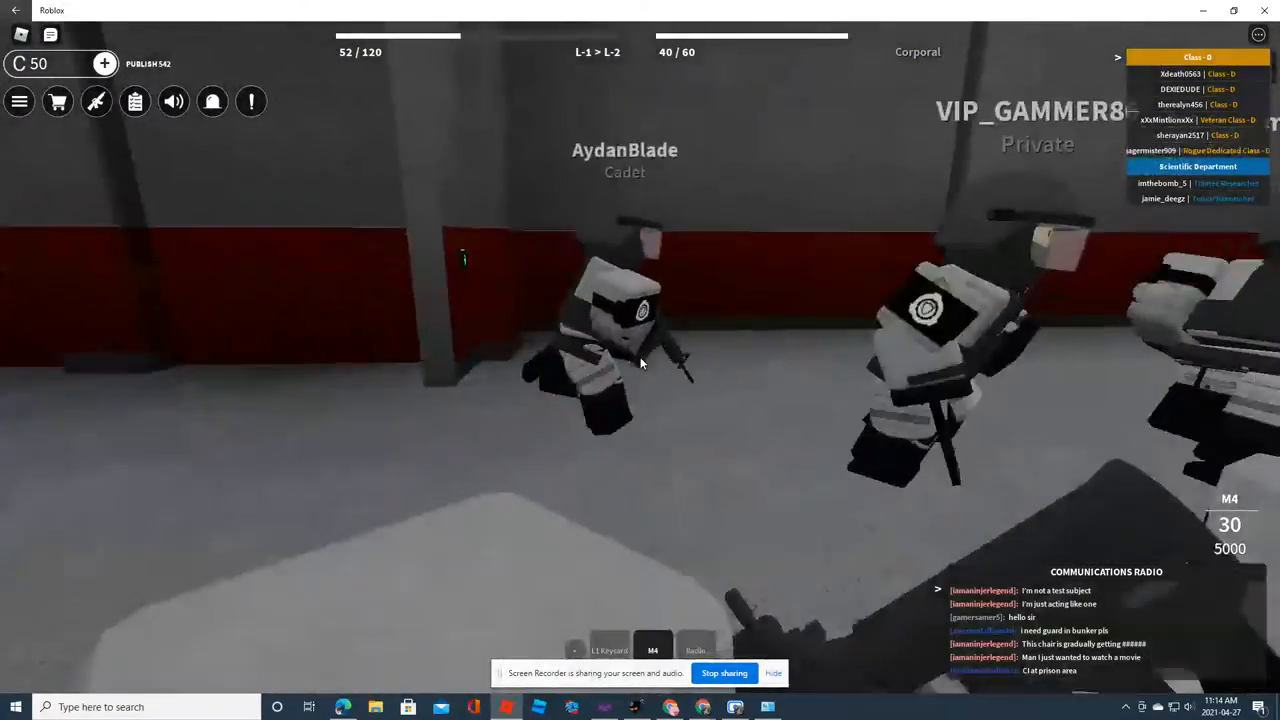
pyautogui.press('w')
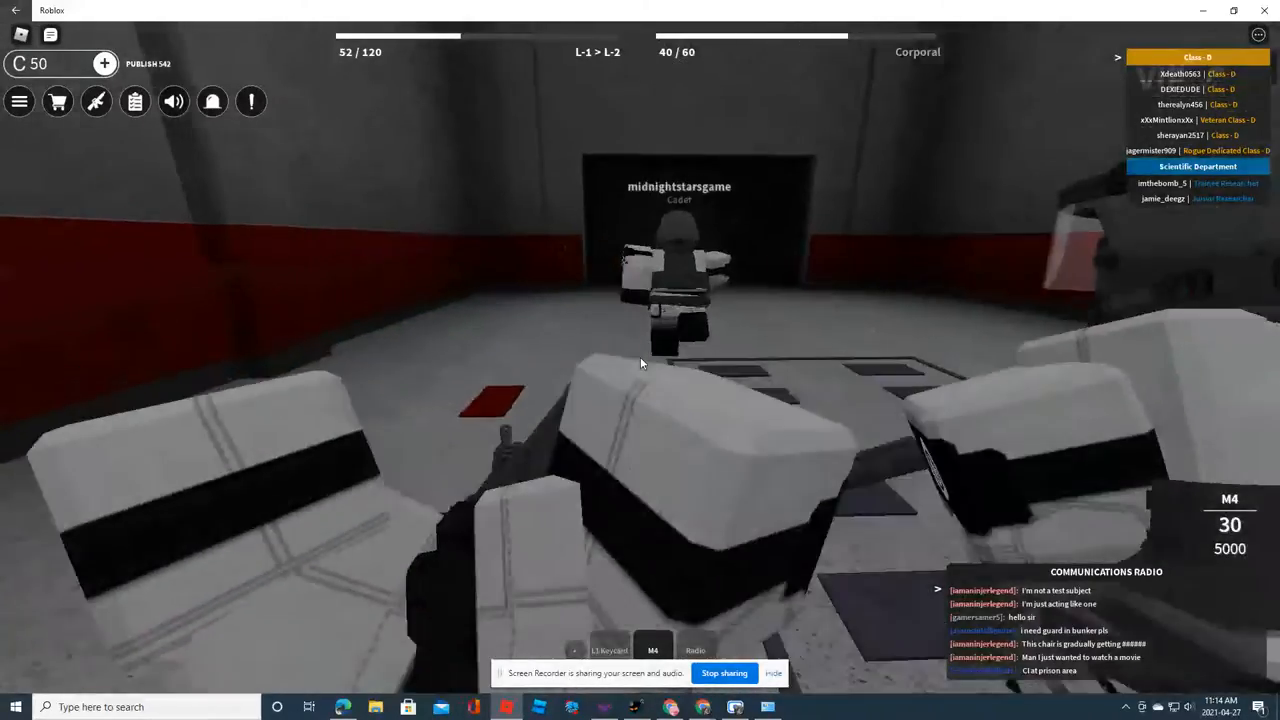
pyautogui.press('w')
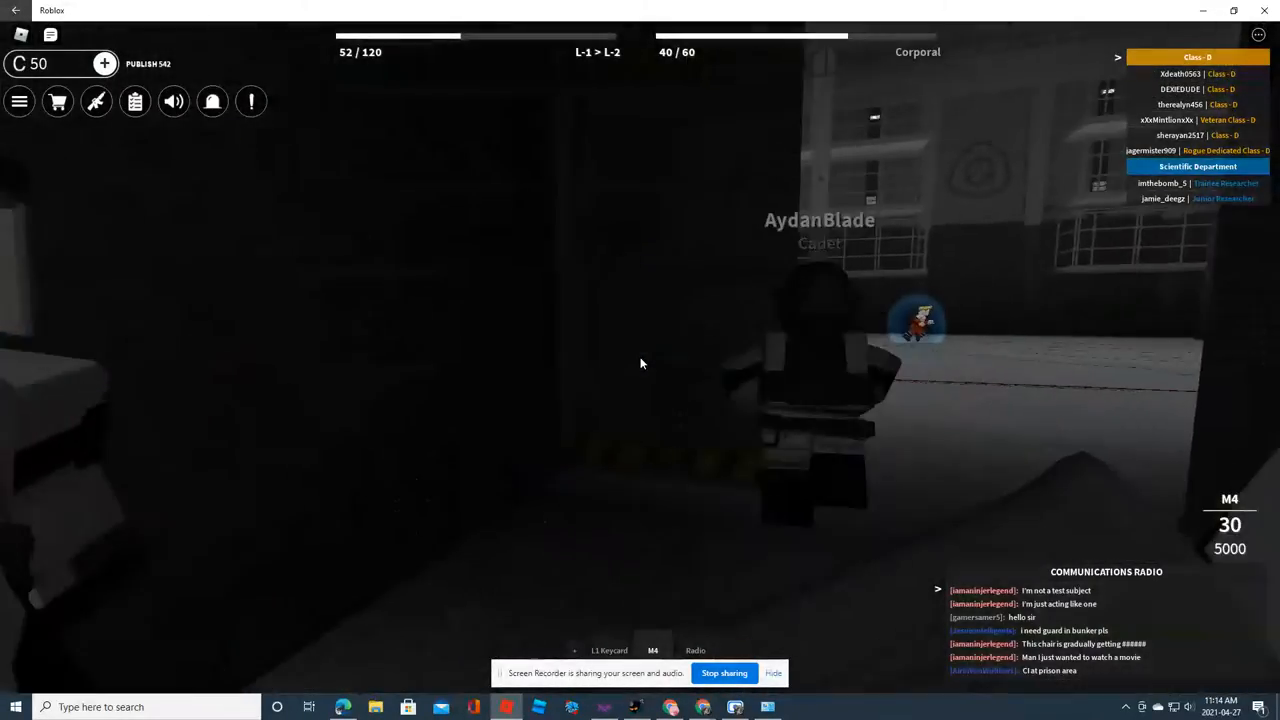
# Walk past the guard into the prison block hall and up to the gathered group of players
pyautogui.press('w')
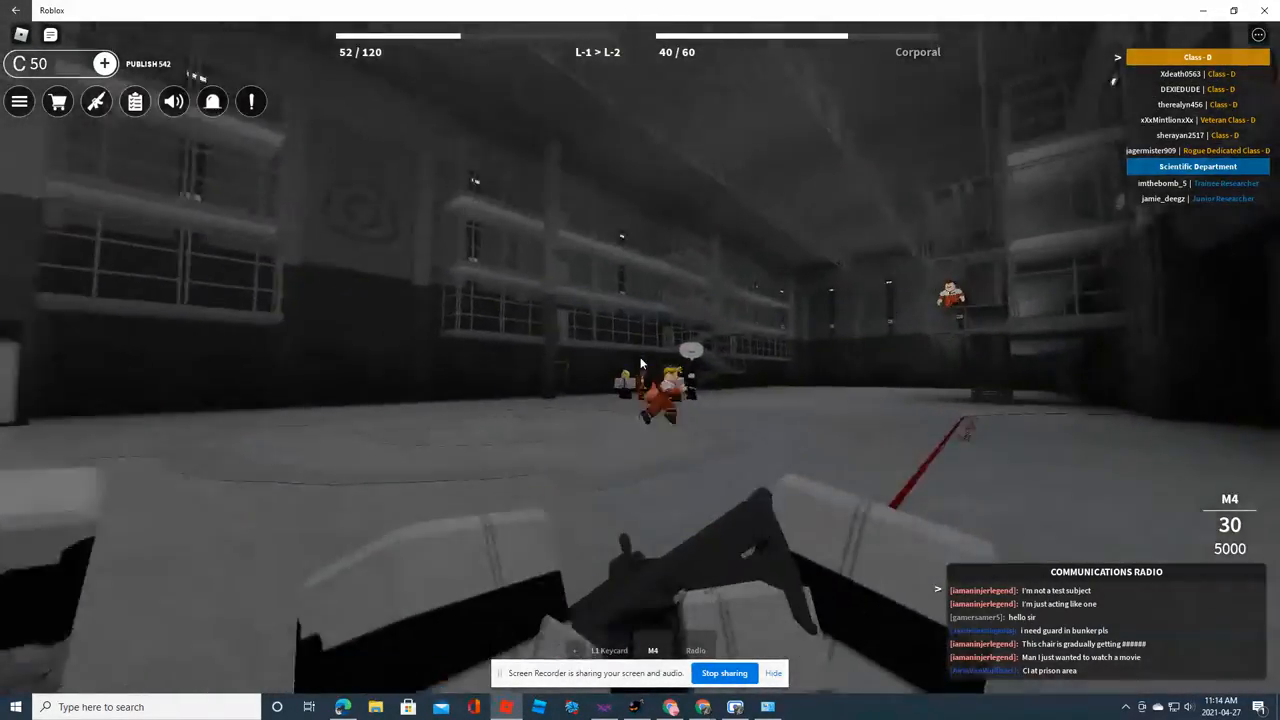
pyautogui.press('w')
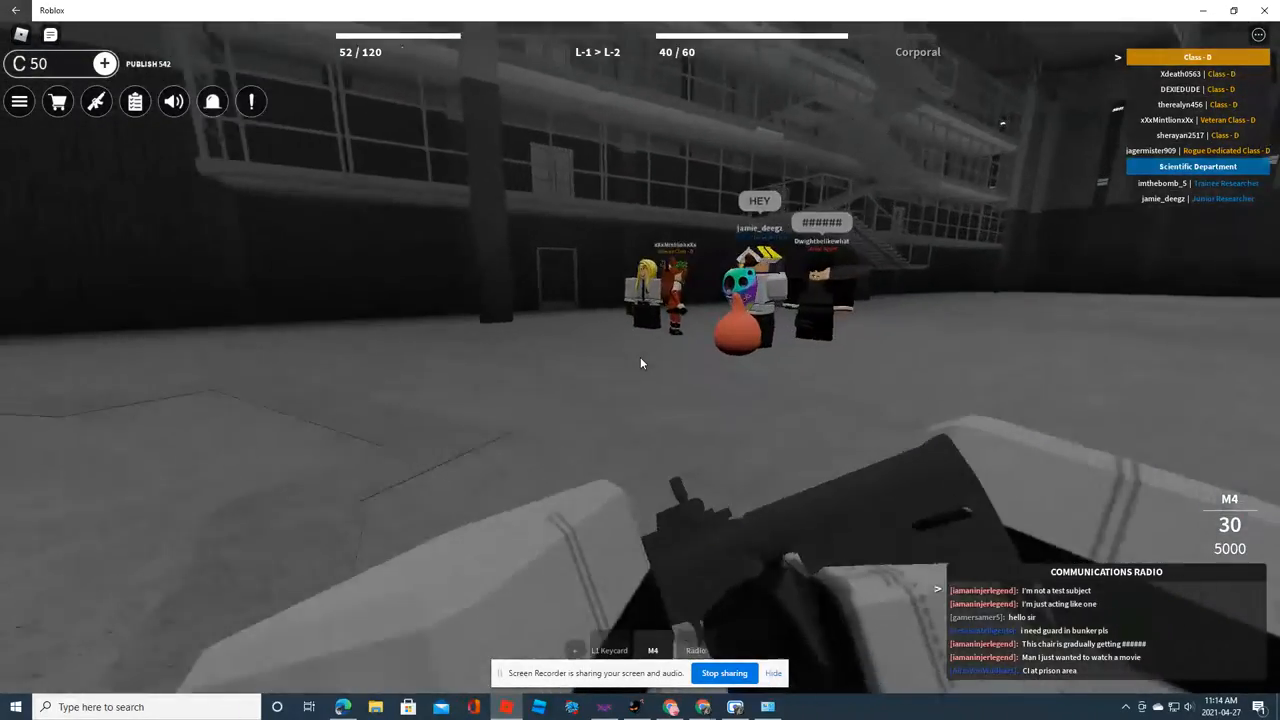
pyautogui.press('w')
pyautogui.press('w')
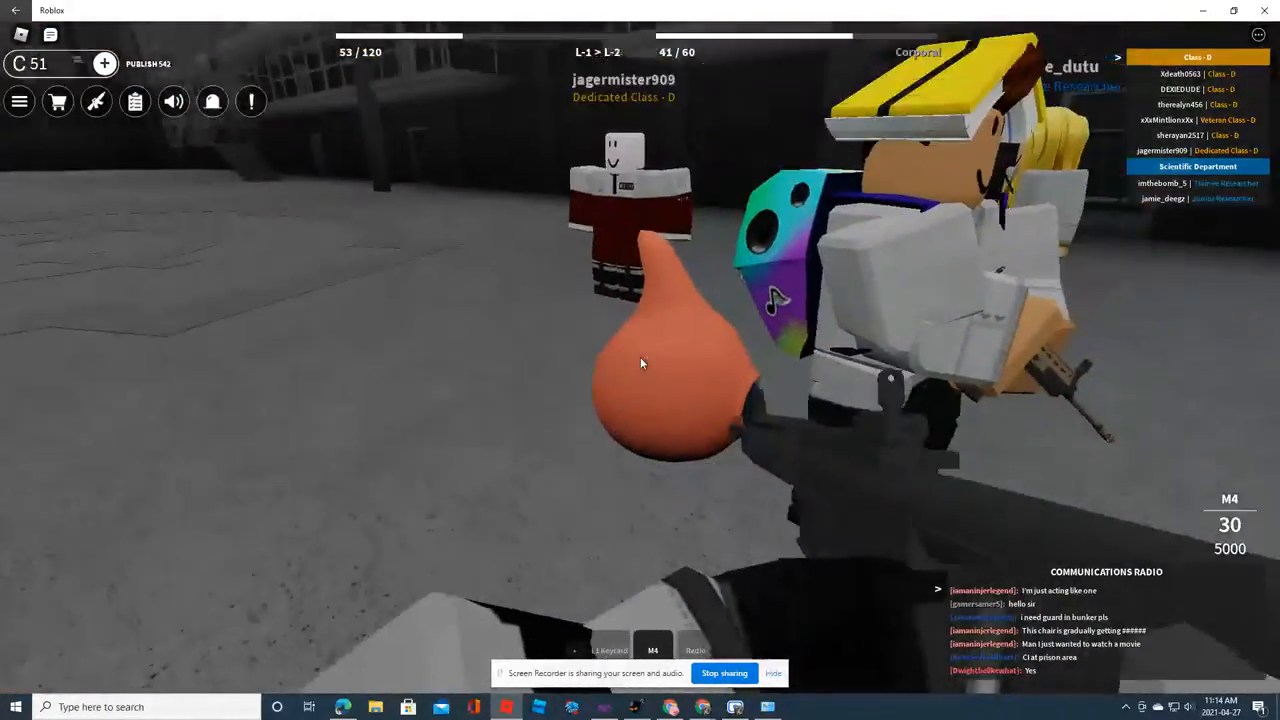
pyautogui.press('w')
pyautogui.press('w')
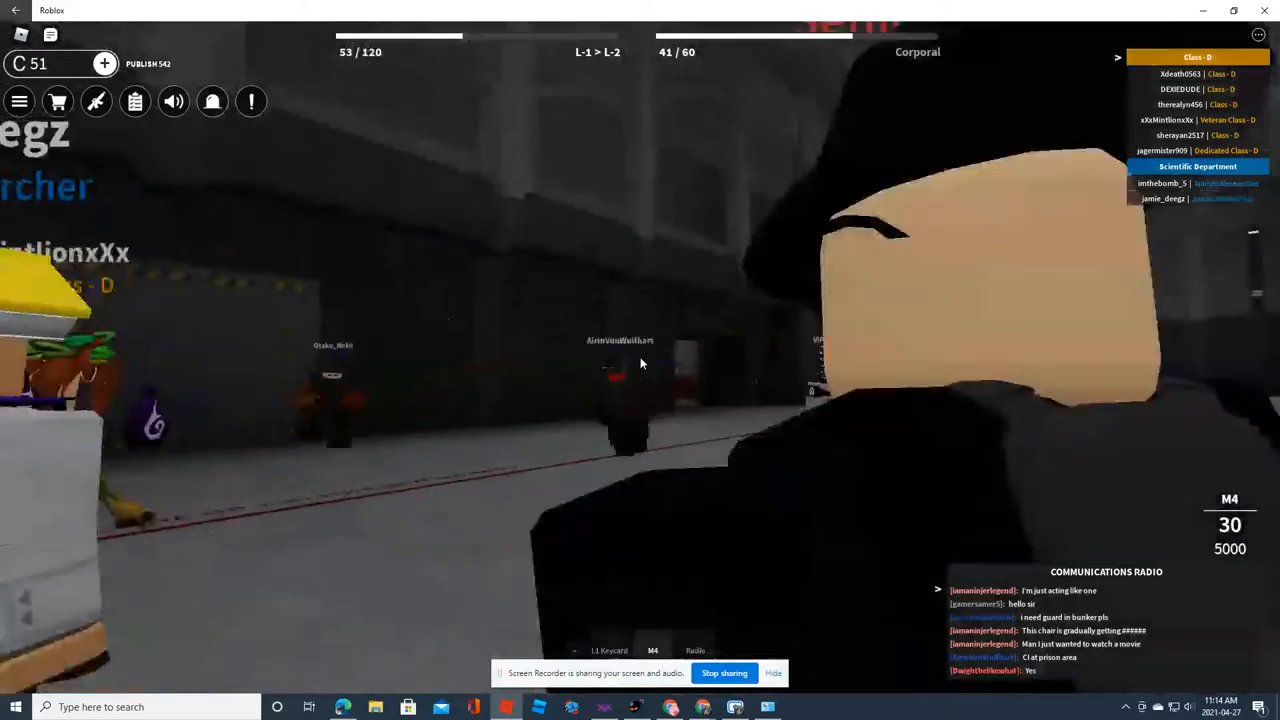
pyautogui.press('w')
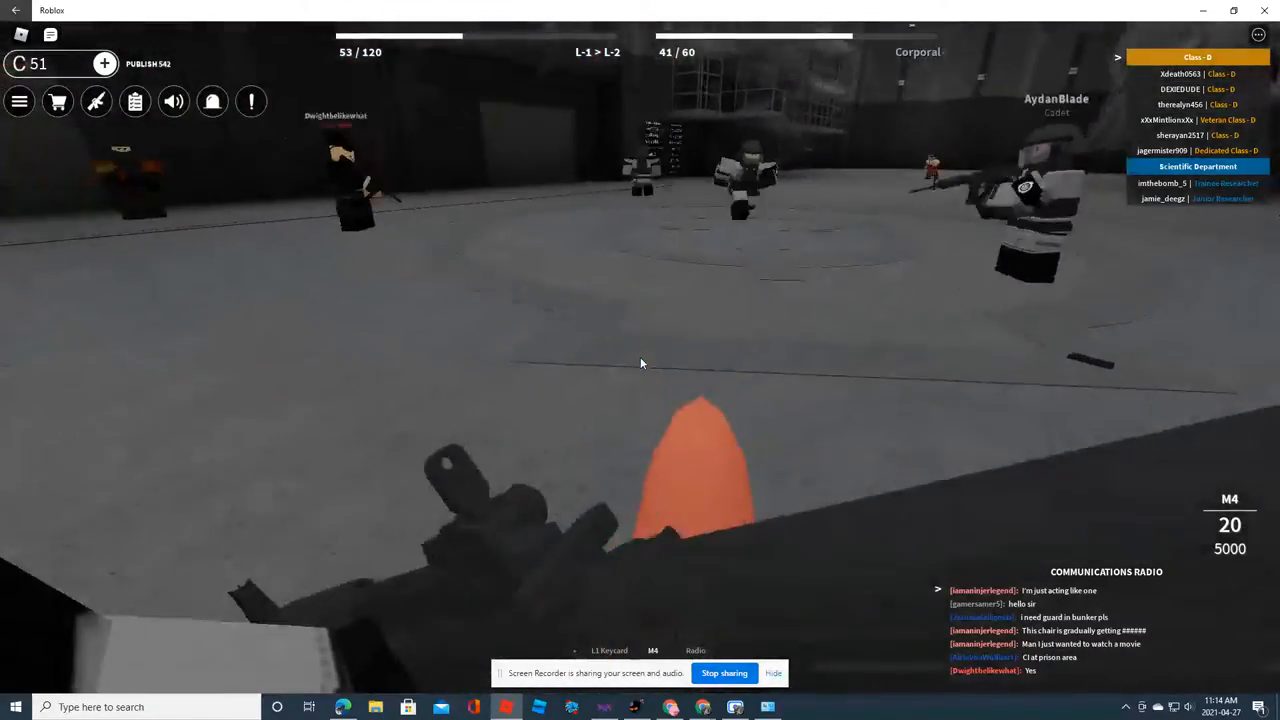
pyautogui.scroll(-3, 641, 363)
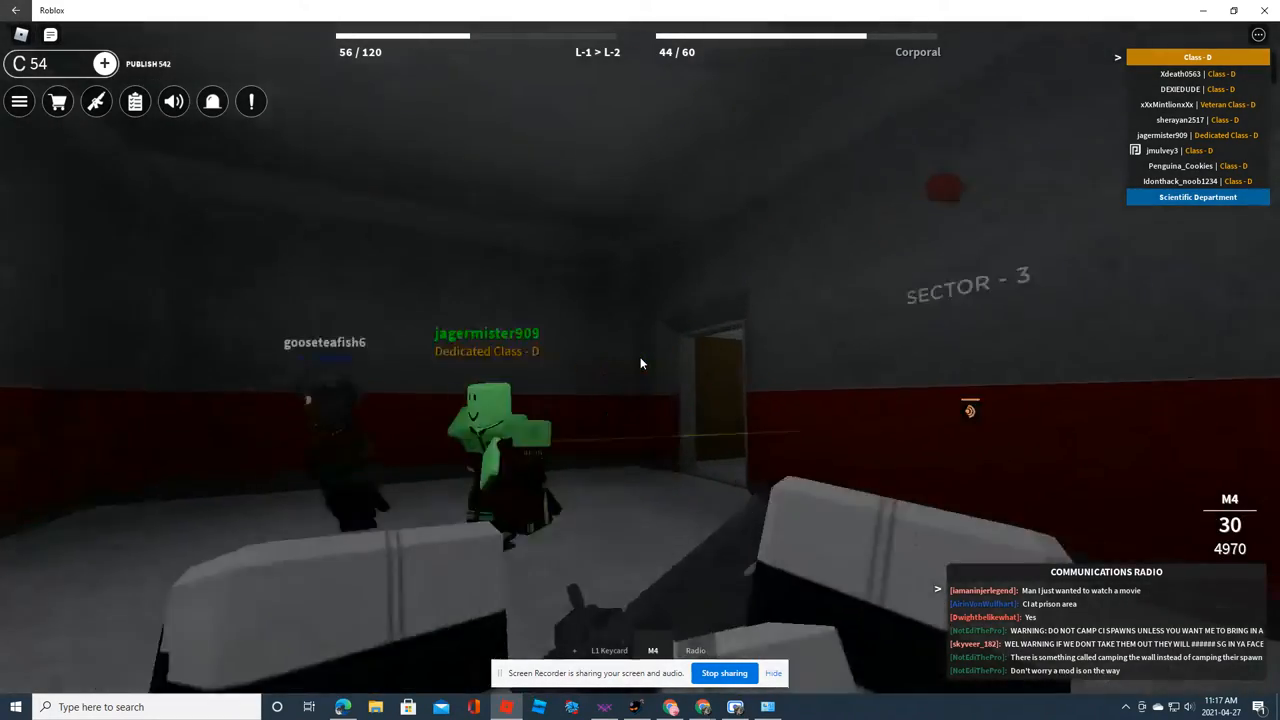
# Fire the M4 once and swap between the rifle and the keycard
pyautogui.click(641, 363)
pyautogui.press('2')
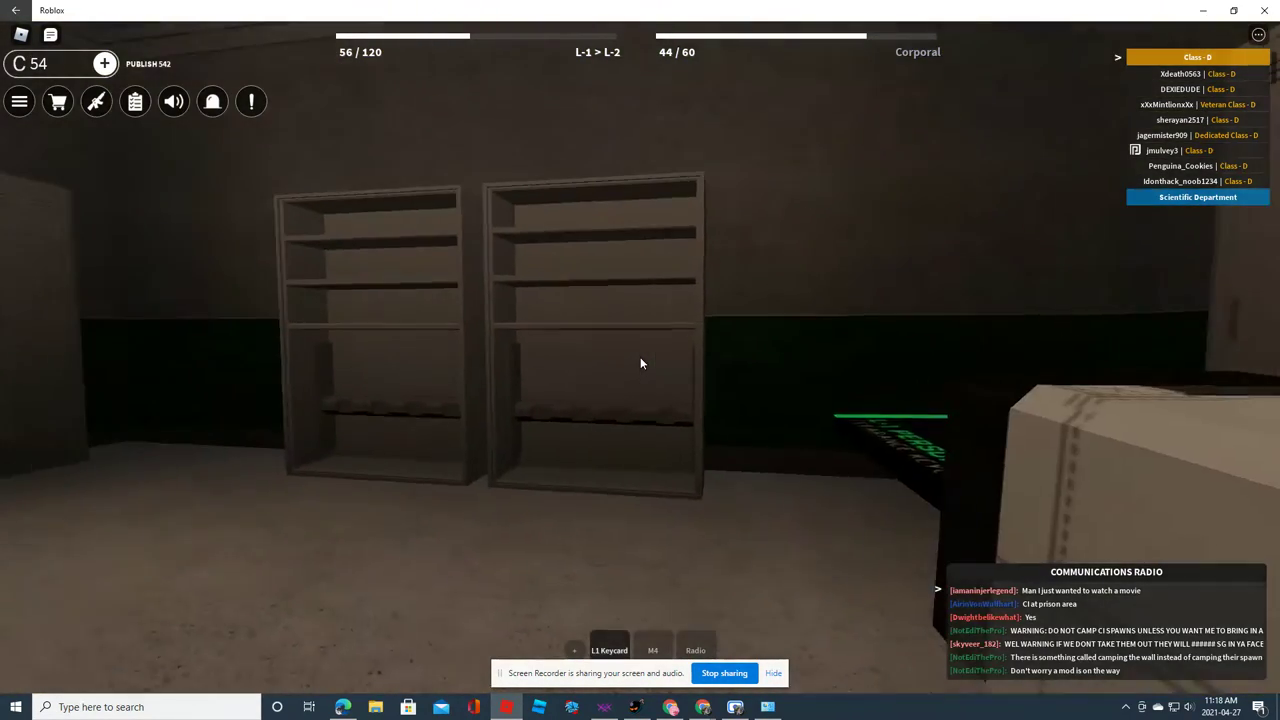
pyautogui.press('2')
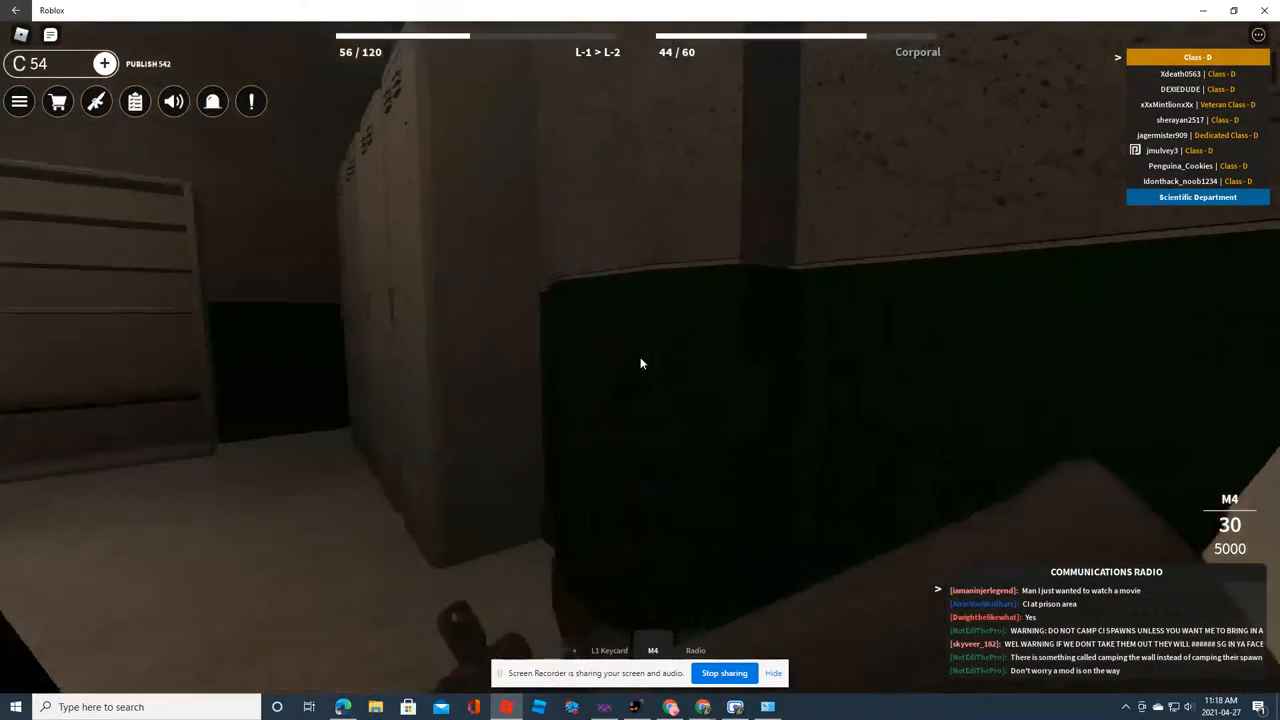
# View the locker's headwear customization options (berets, riot helmet) and close them
pyautogui.press('e')
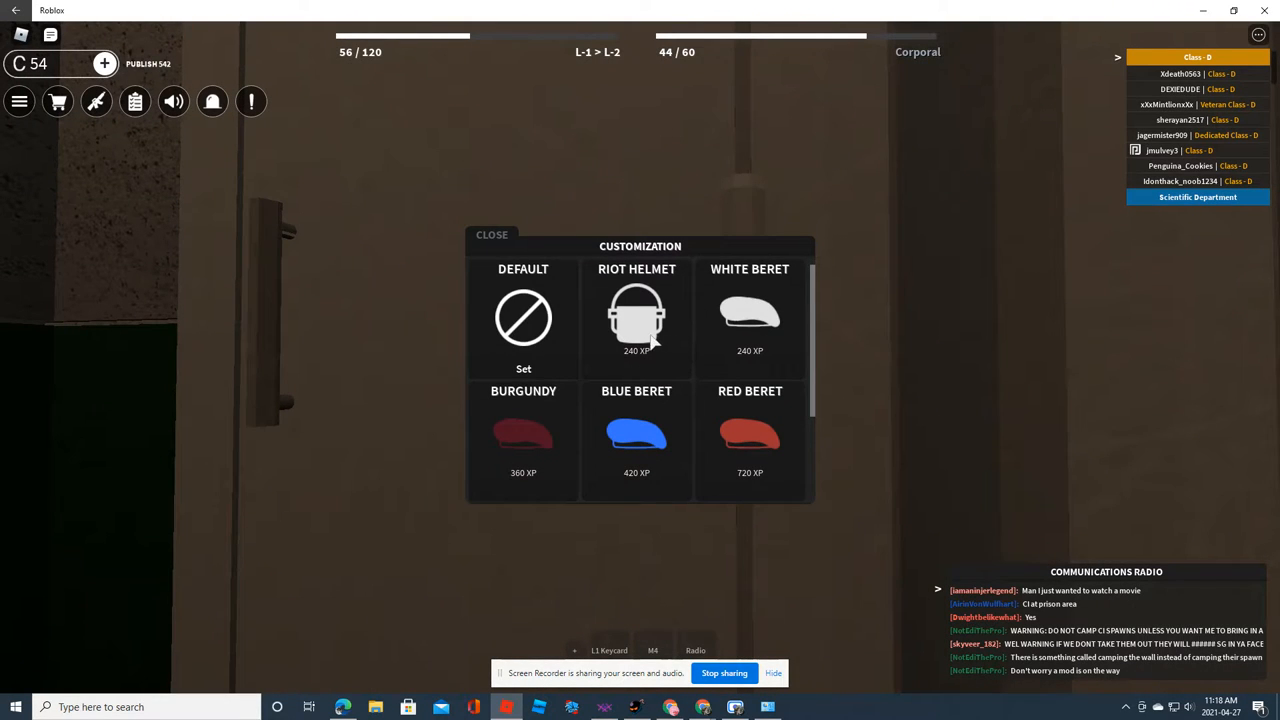
pyautogui.click(492, 234)
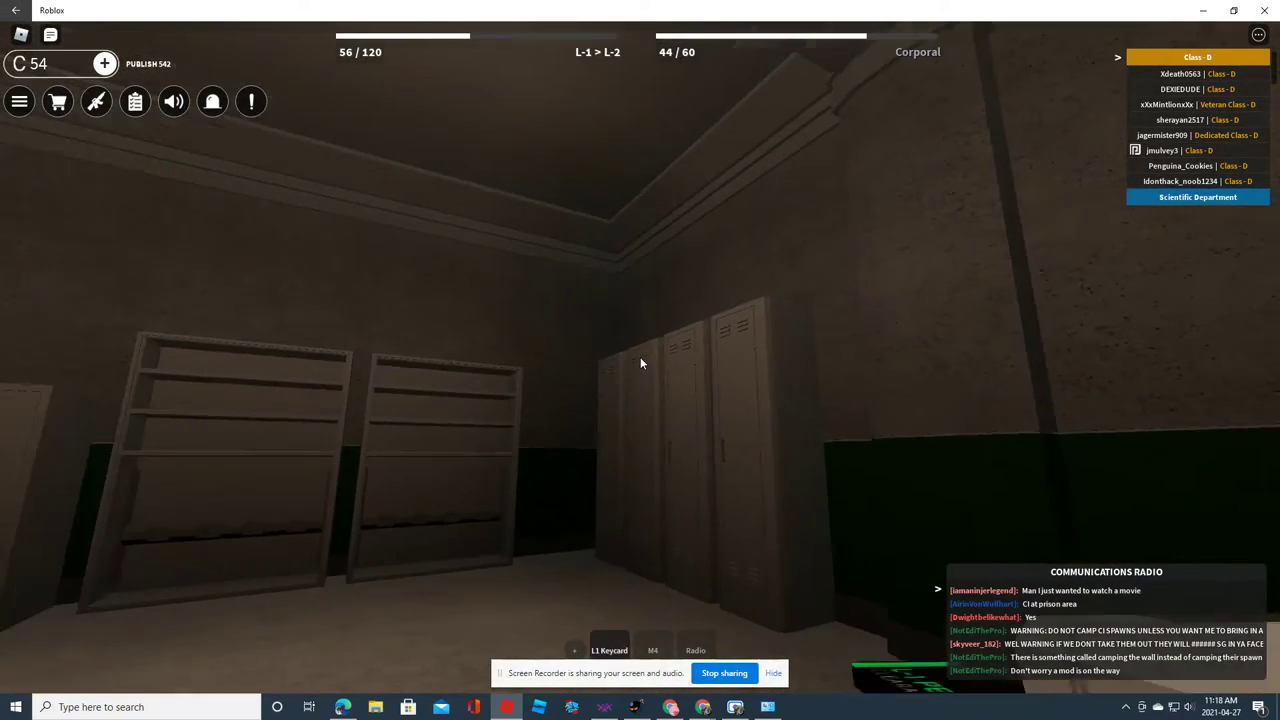
# With the rifle out, leave the locker room and walk down the hangar past the direction signs
pyautogui.press('2')
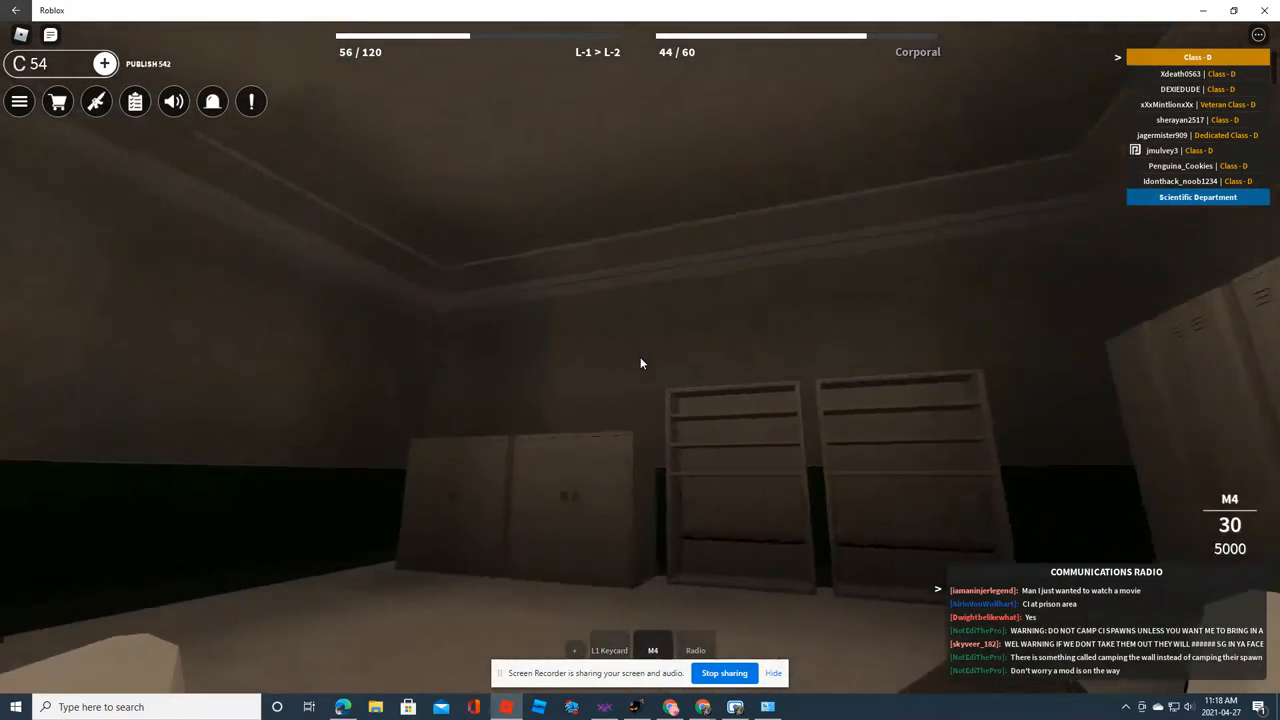
pyautogui.press('w')
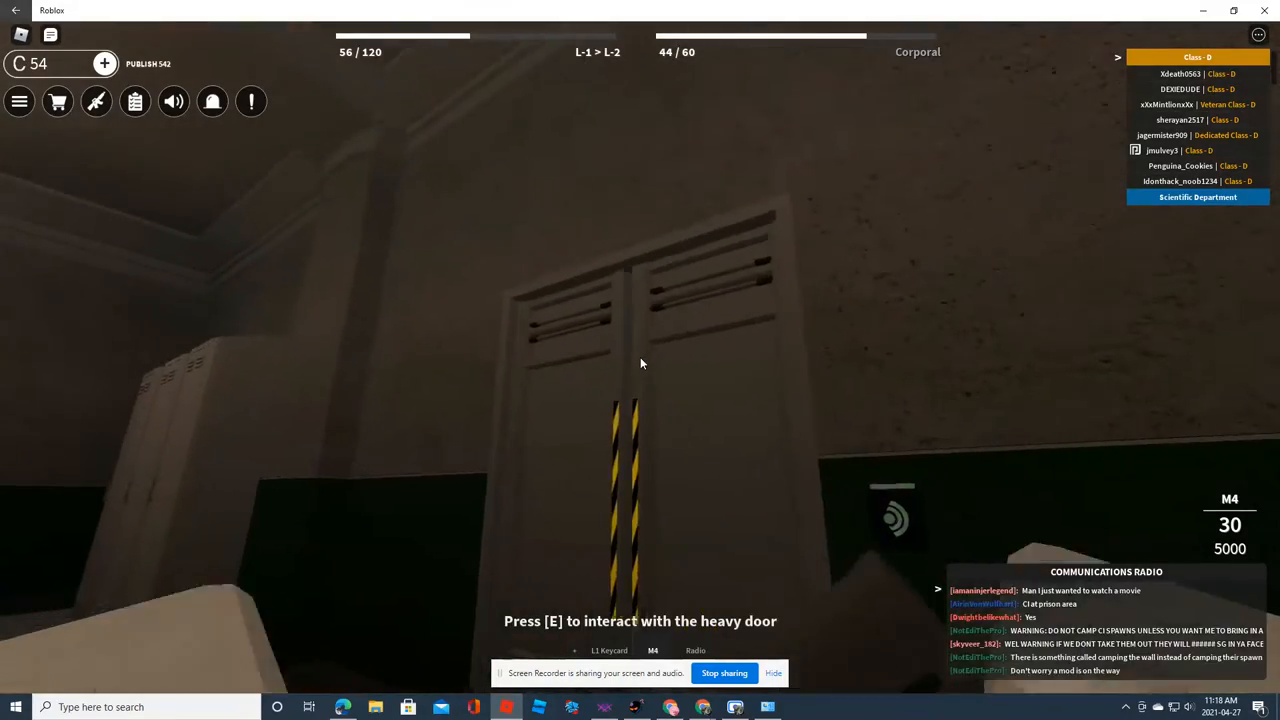
pyautogui.press('w')
pyautogui.press('w')
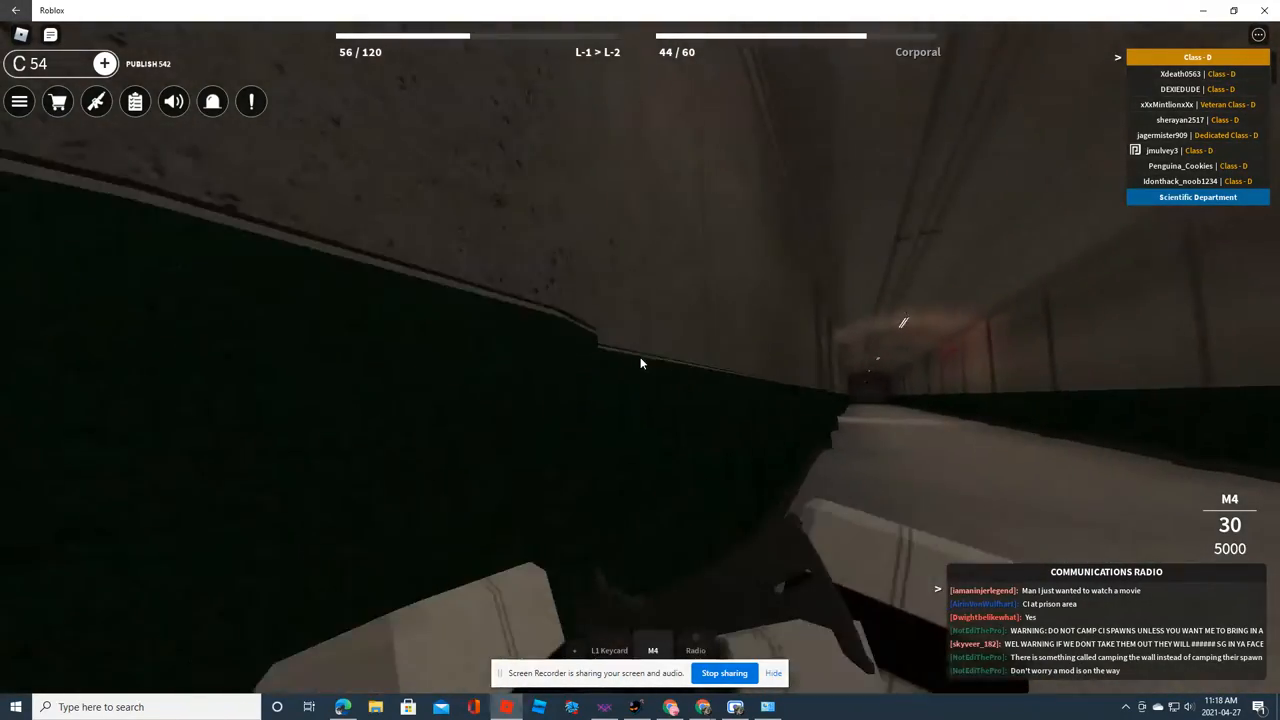
pyautogui.press('w')
pyautogui.press('w')
pyautogui.press('w')
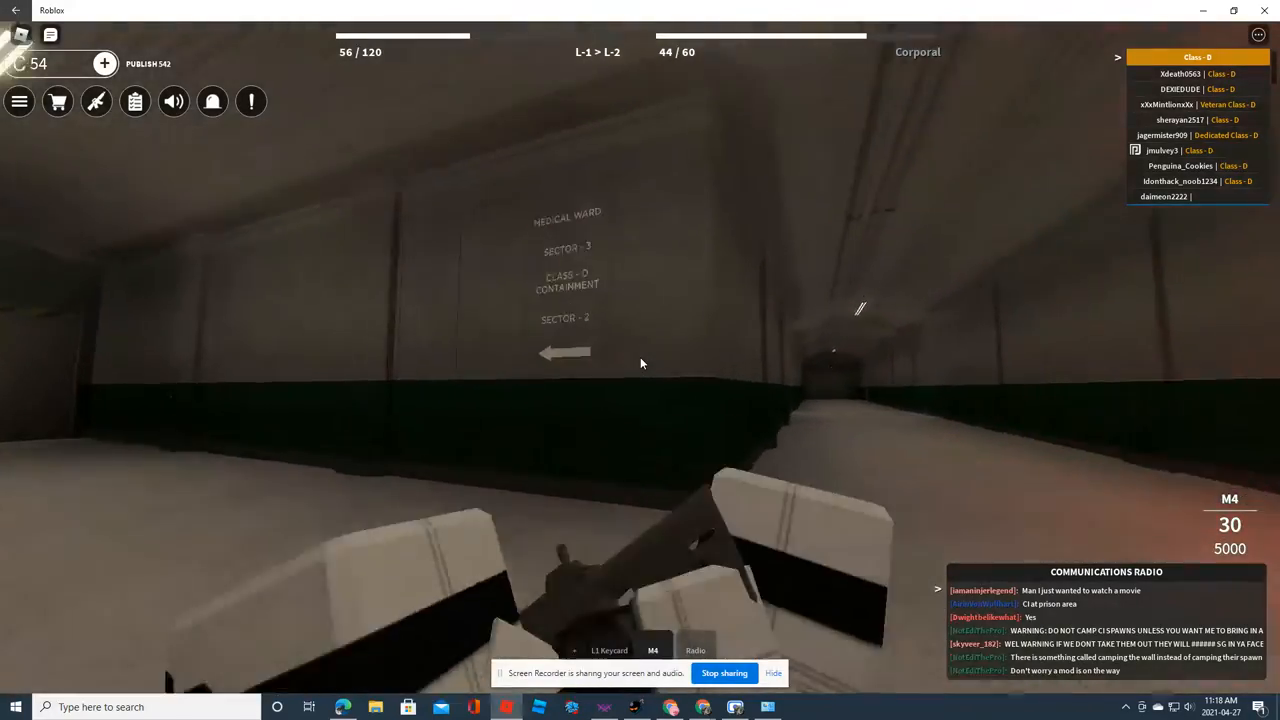
pyautogui.press('w')
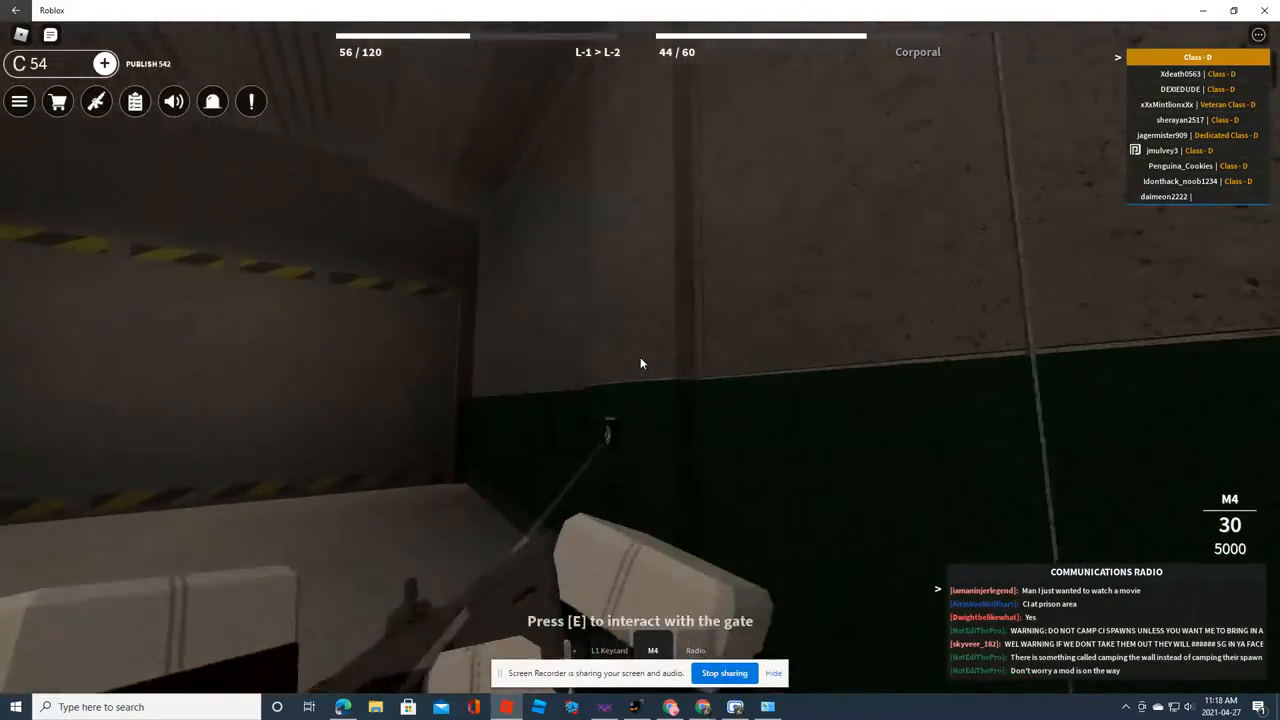
pyautogui.press('w')
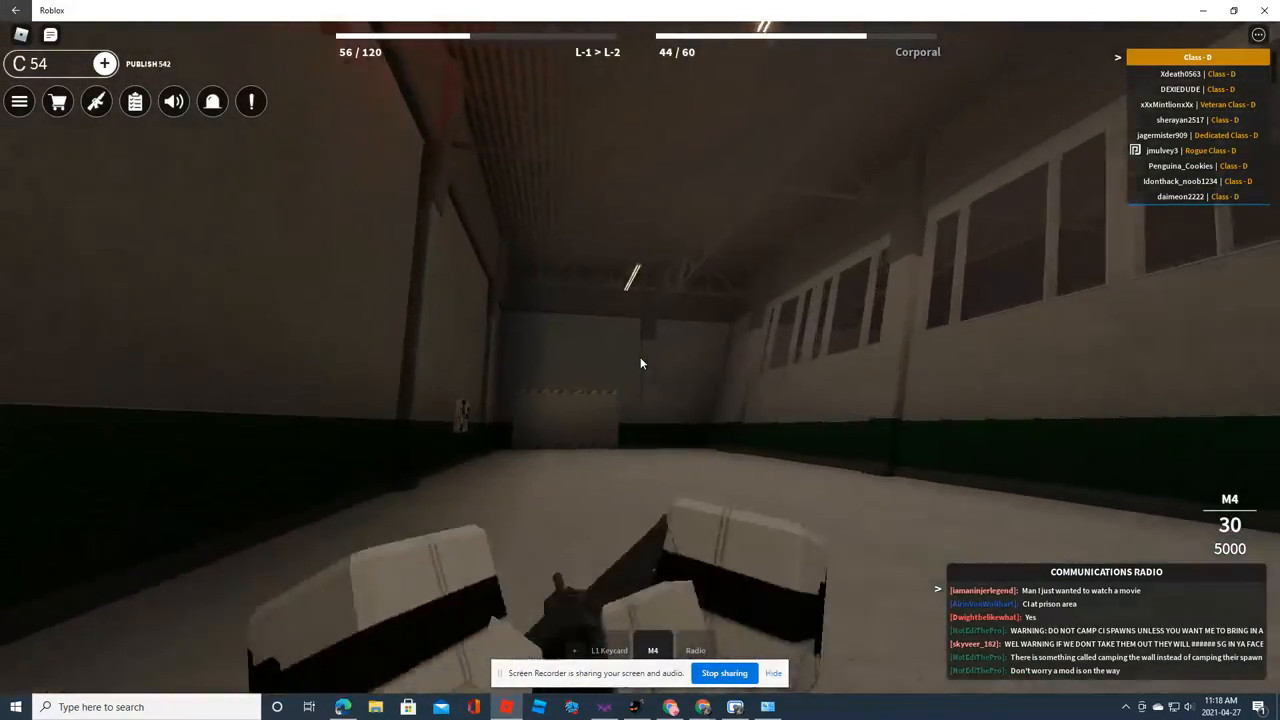
pyautogui.press('w')
# Pass the gate into the Sector 2 room, check the linked door panel and the credits leaderboard
pyautogui.press('w')
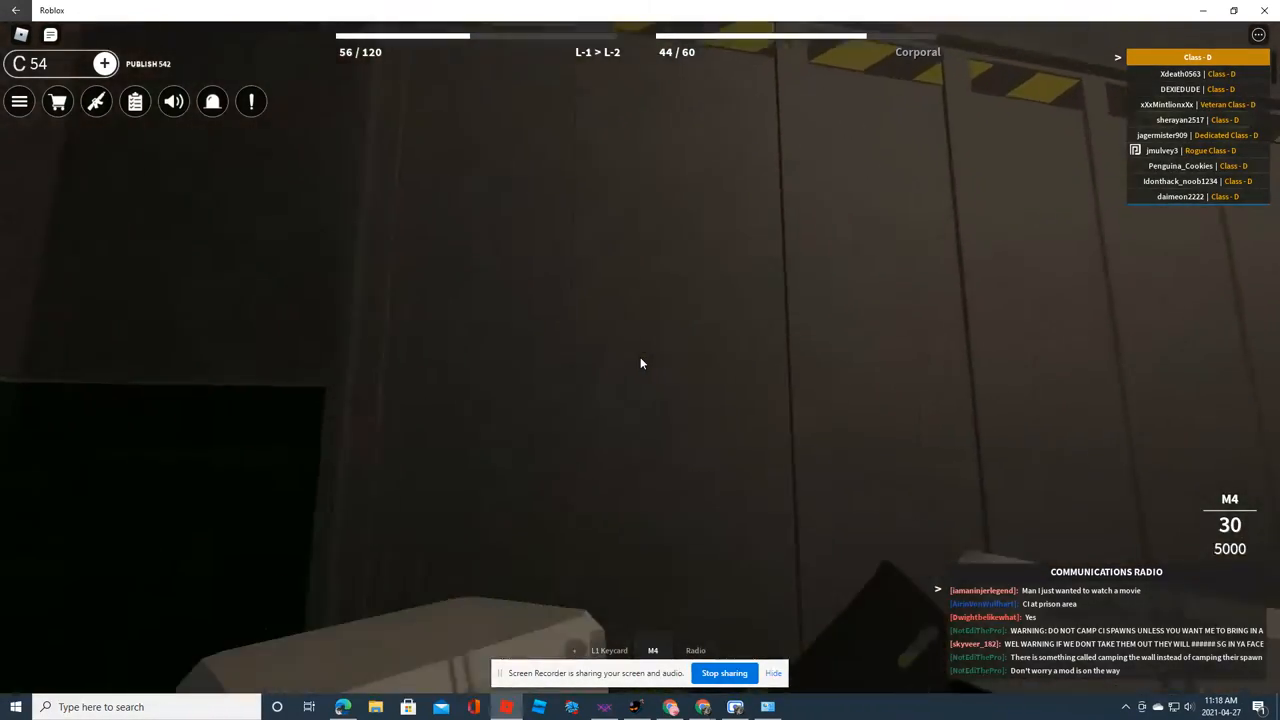
pyautogui.press('w')
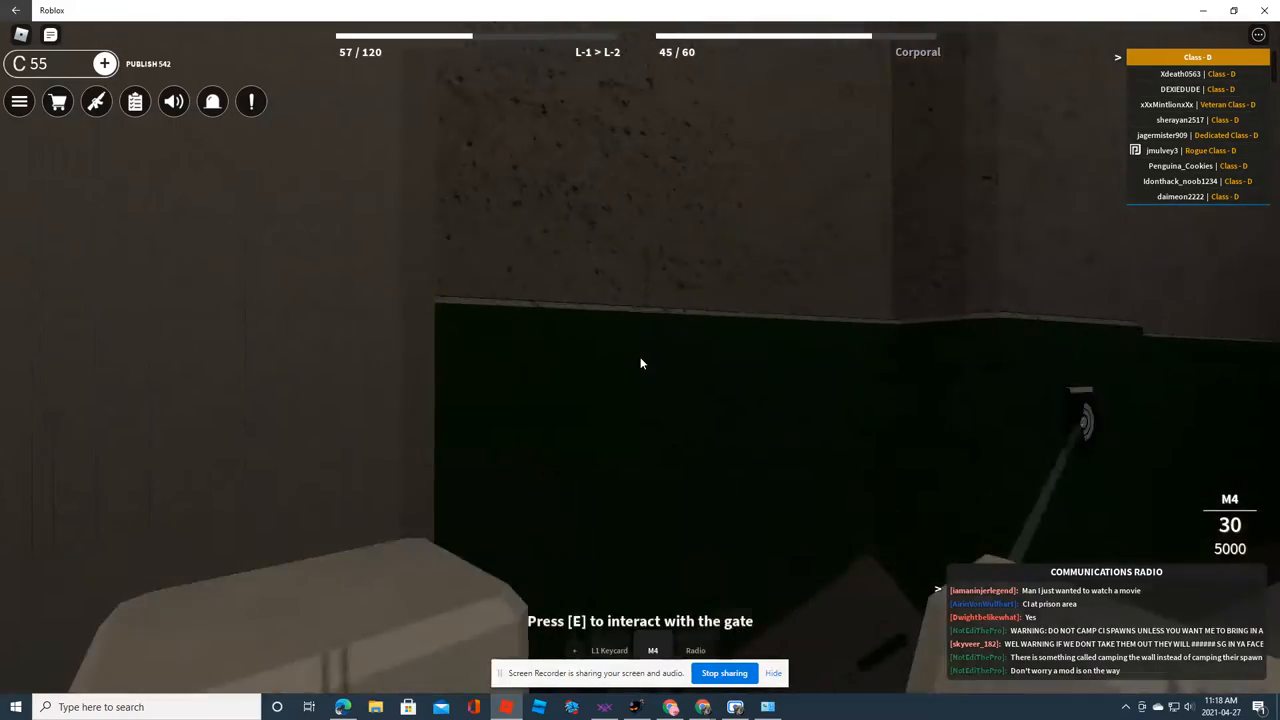
pyautogui.press('w')
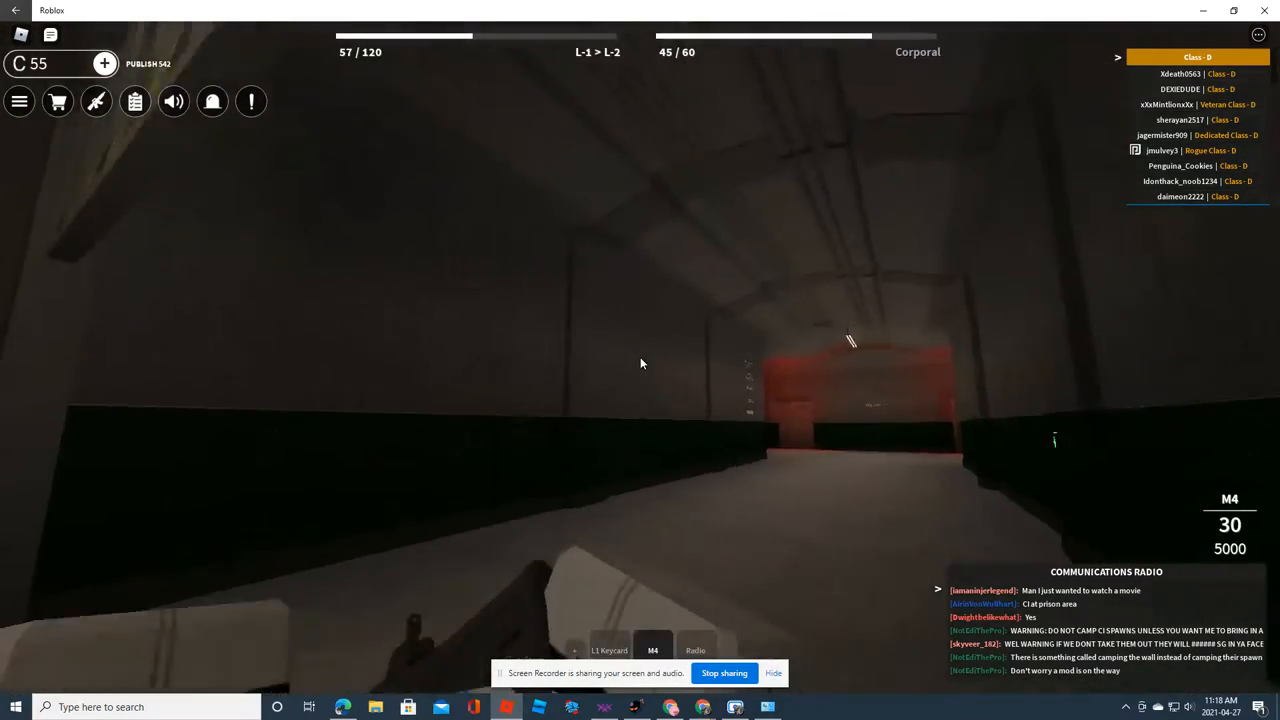
pyautogui.press('w')
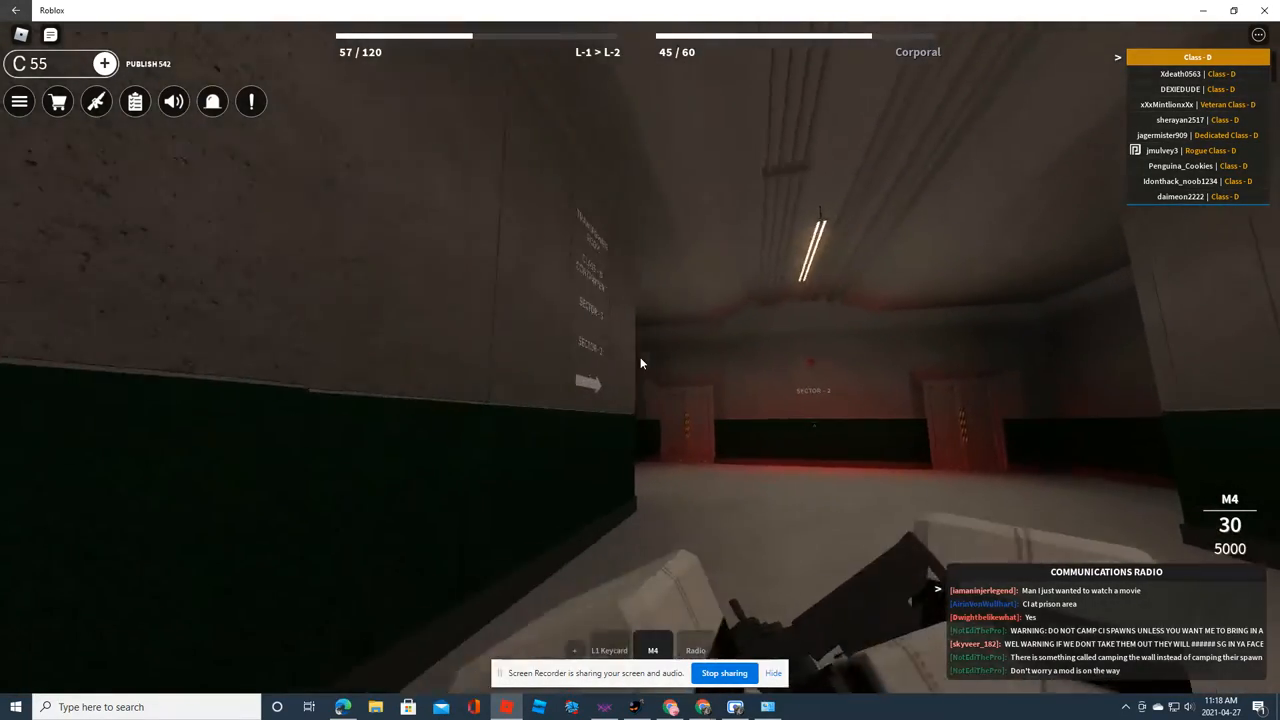
pyautogui.press('w')
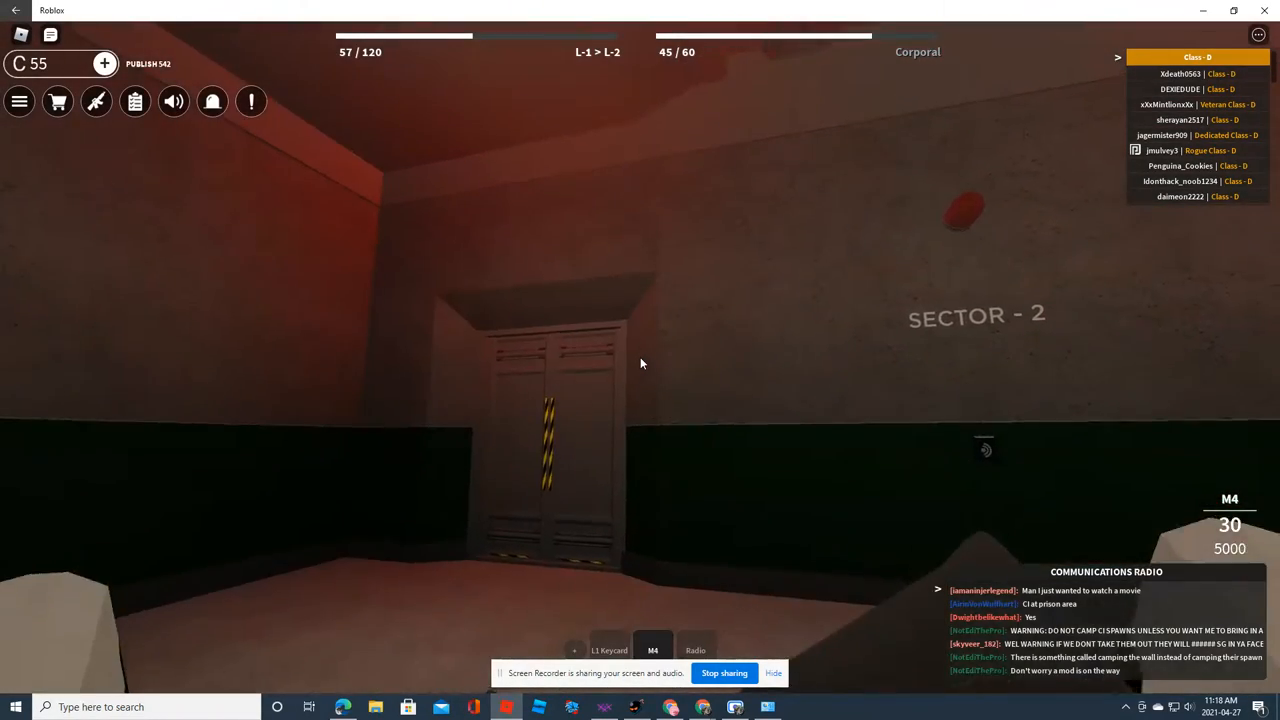
pyautogui.press('w')
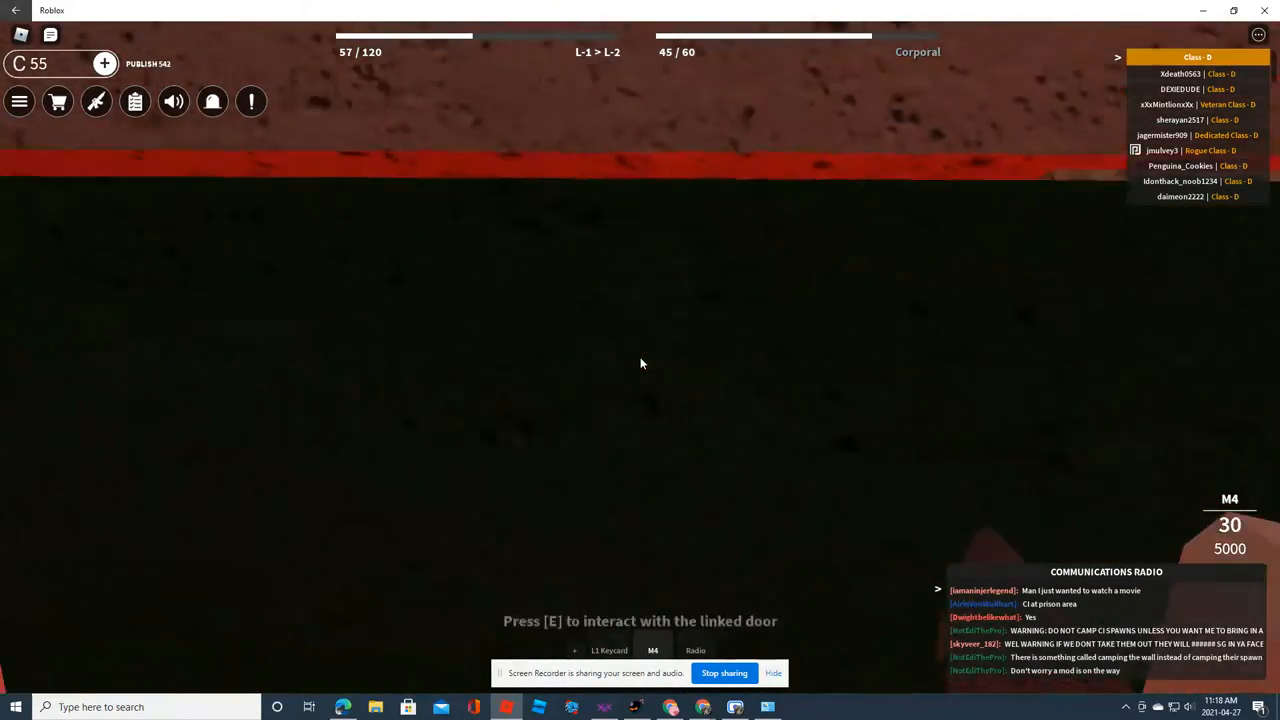
pyautogui.press('s')
pyautogui.press('w')
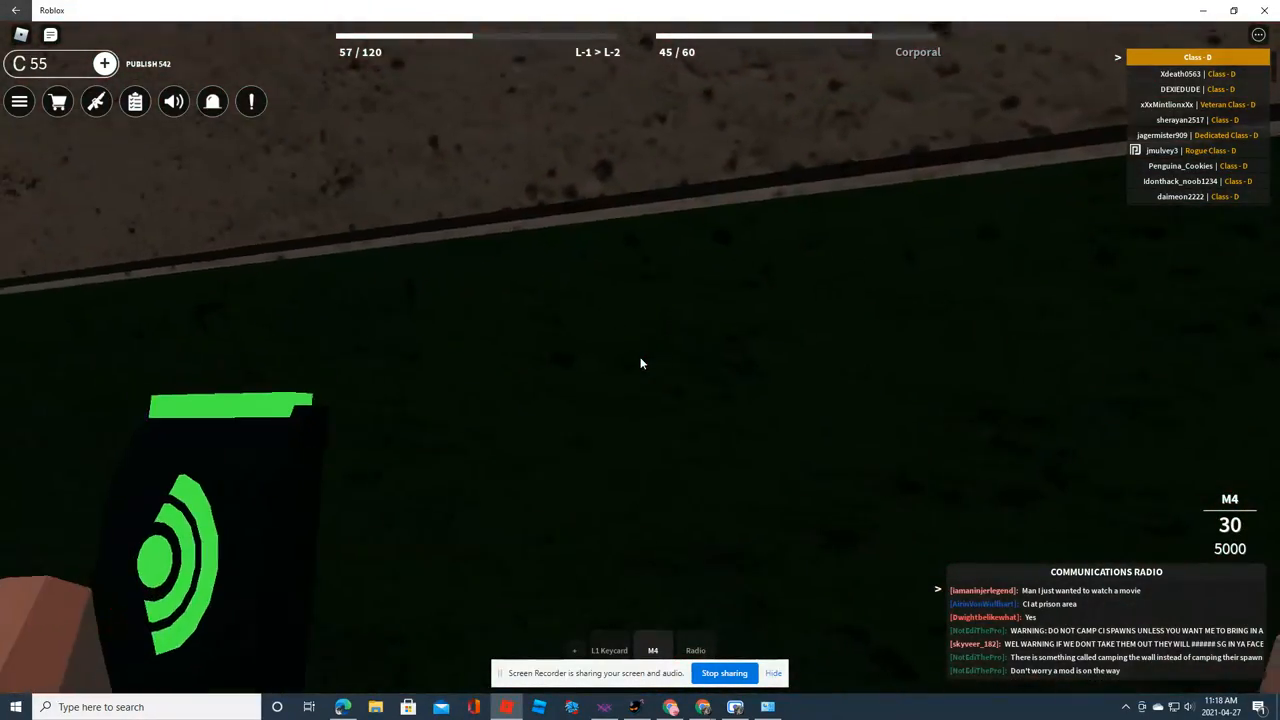
pyautogui.press('s')
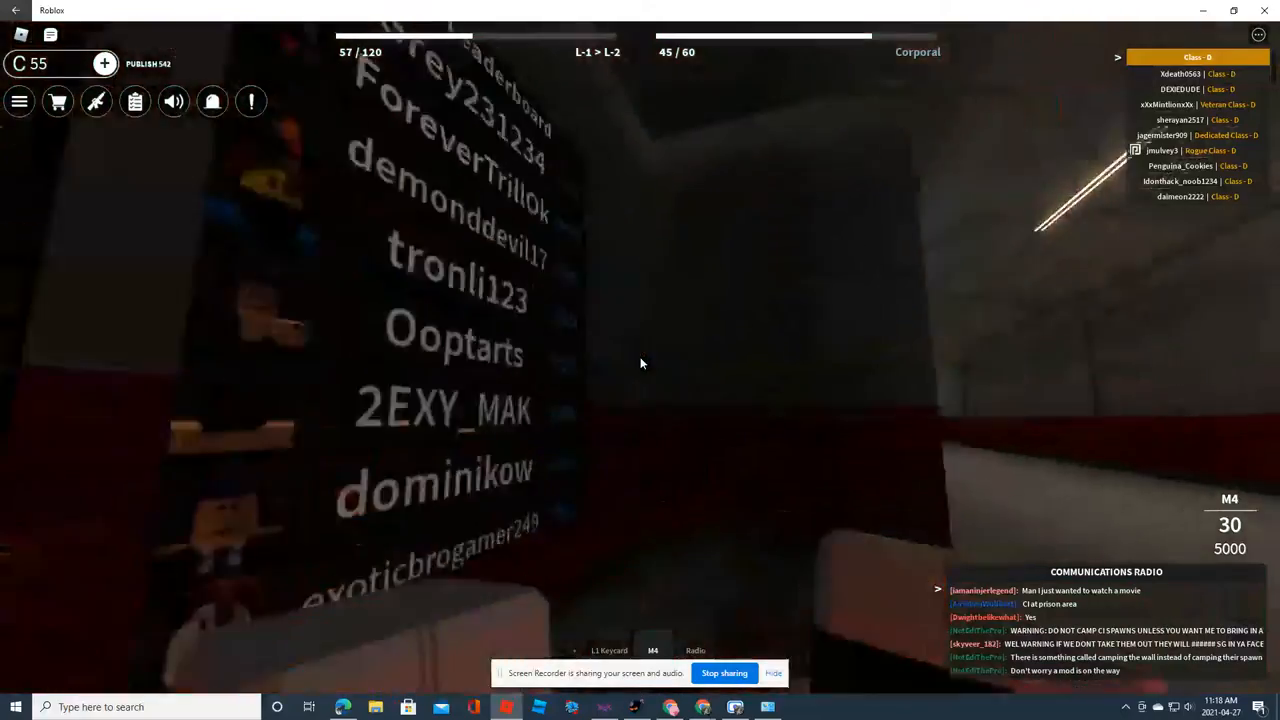
# Head down the corridor, read the NUCLEAR SHELTER direction signs and follow that way
pyautogui.press('w')
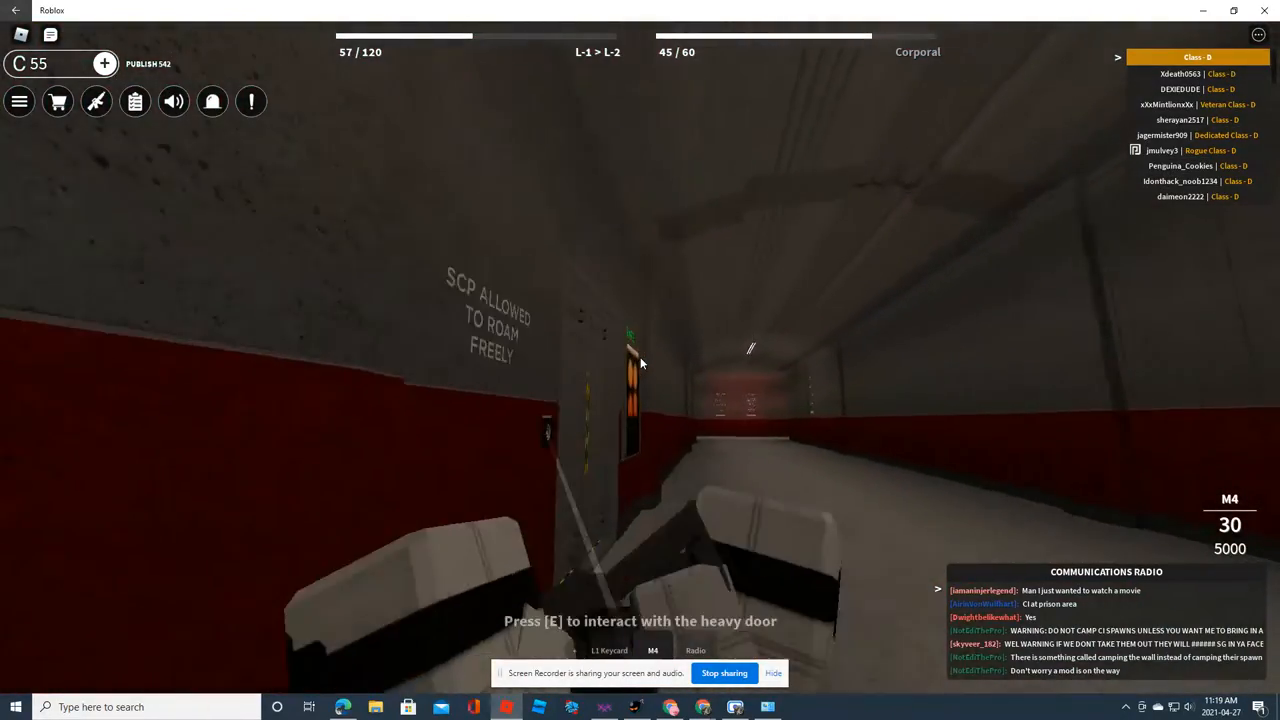
pyautogui.press('w')
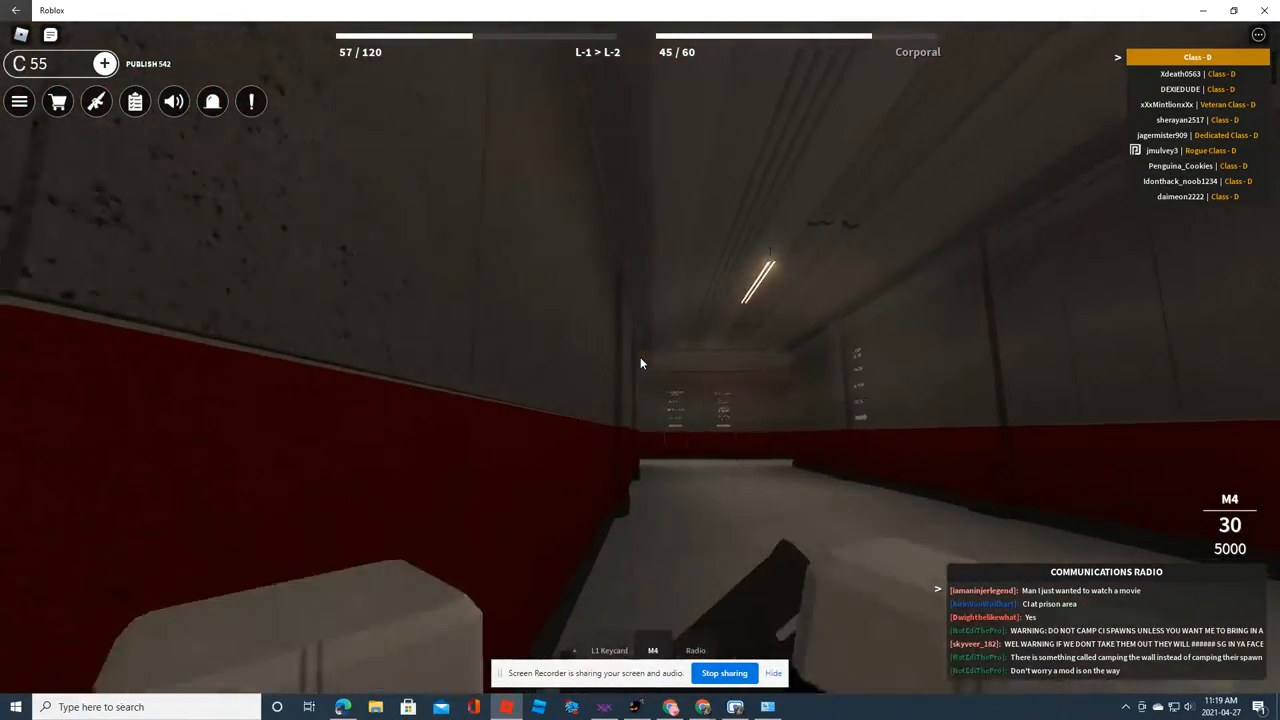
pyautogui.press('w')
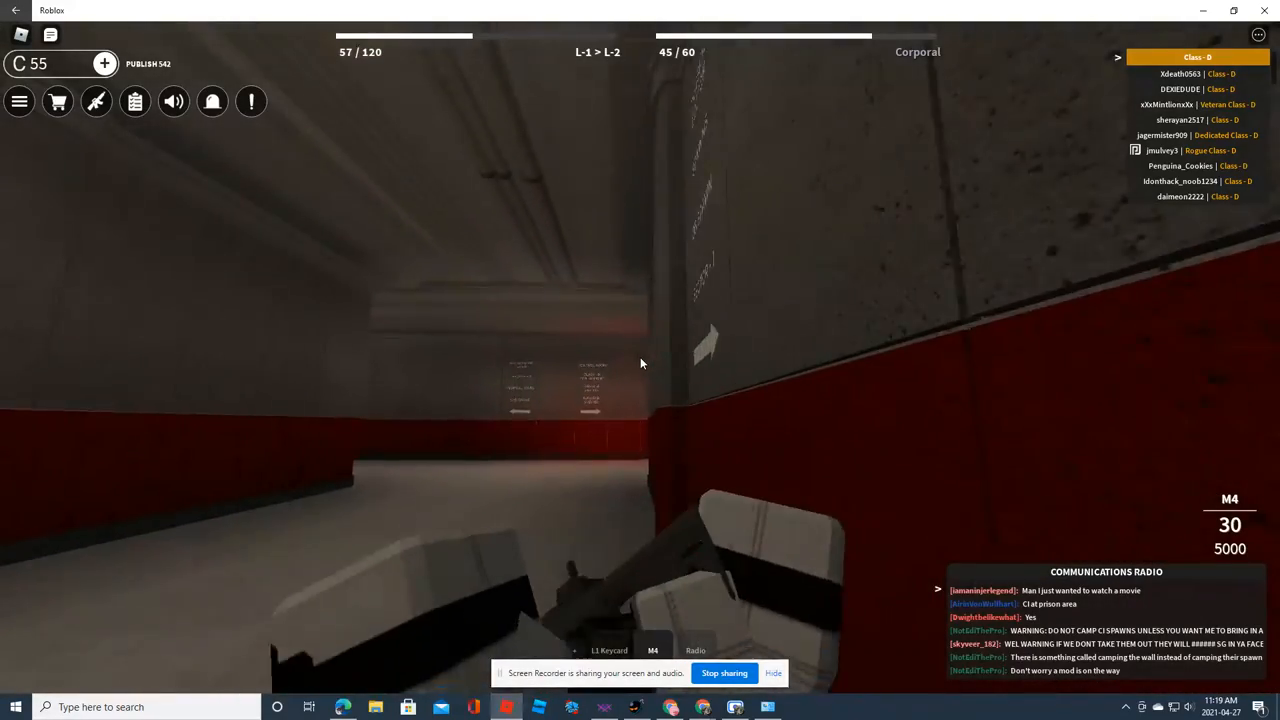
pyautogui.press('w')
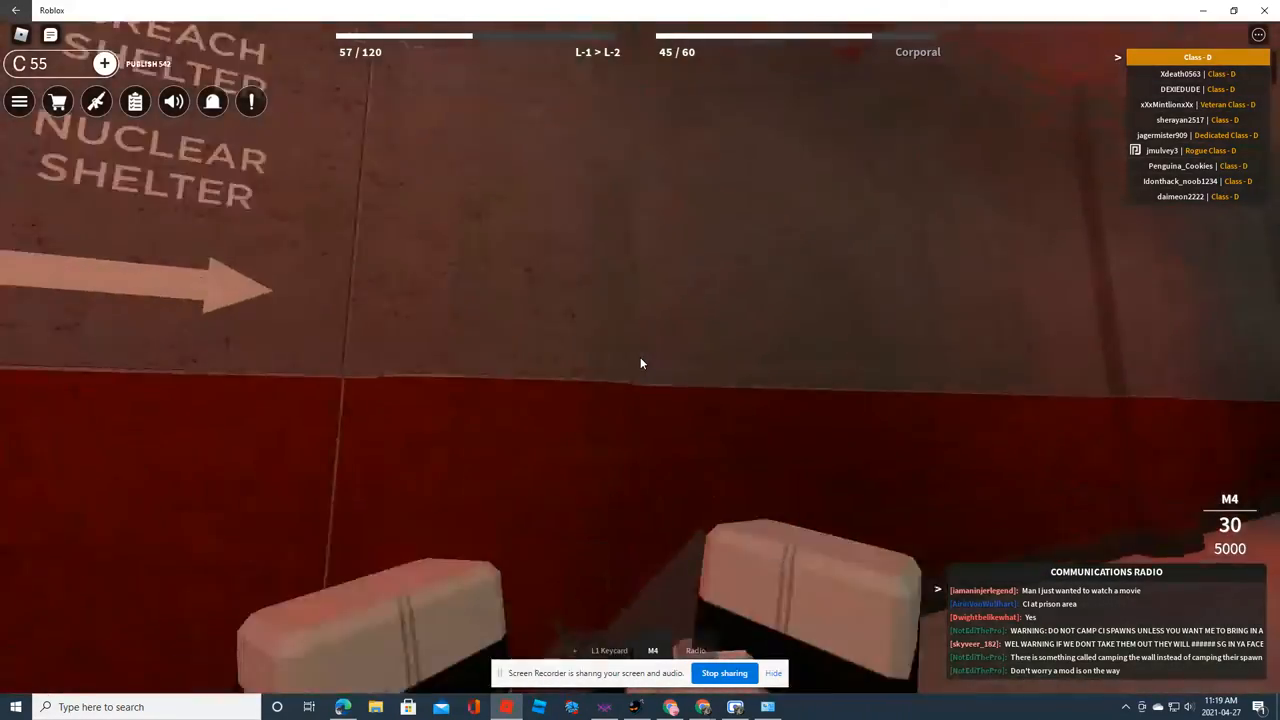
pyautogui.press('s')
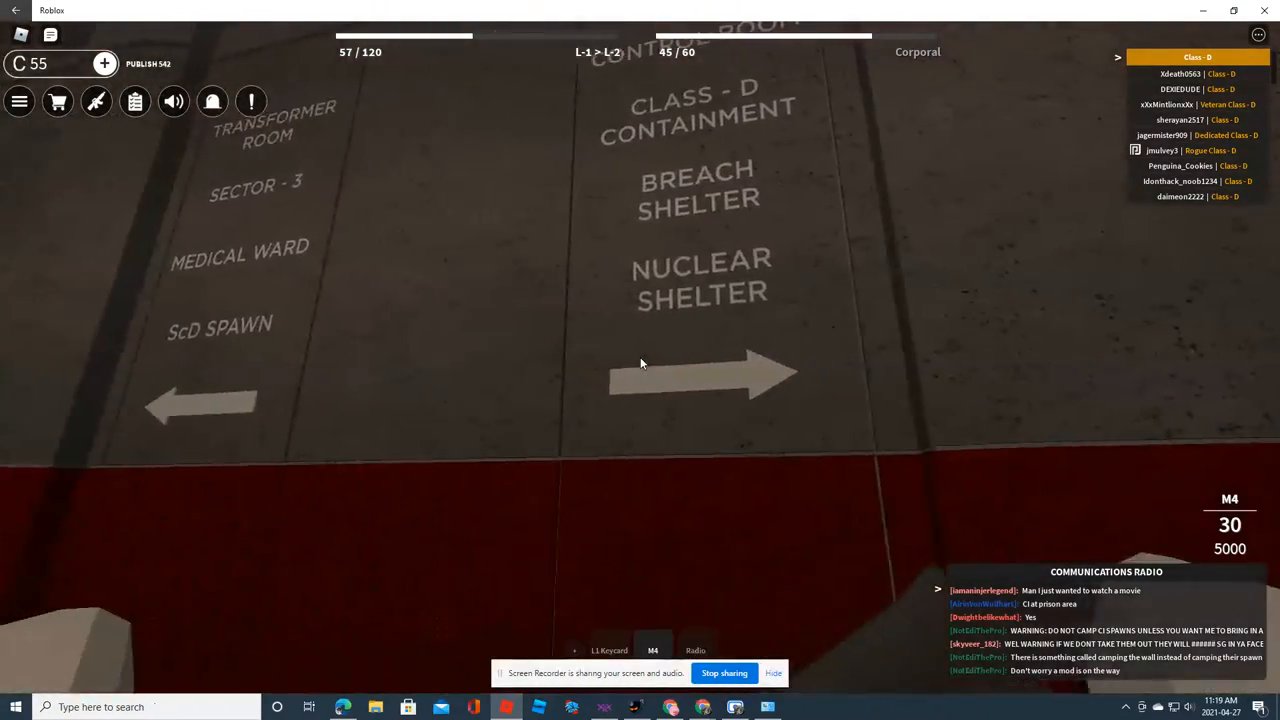
pyautogui.press('s')
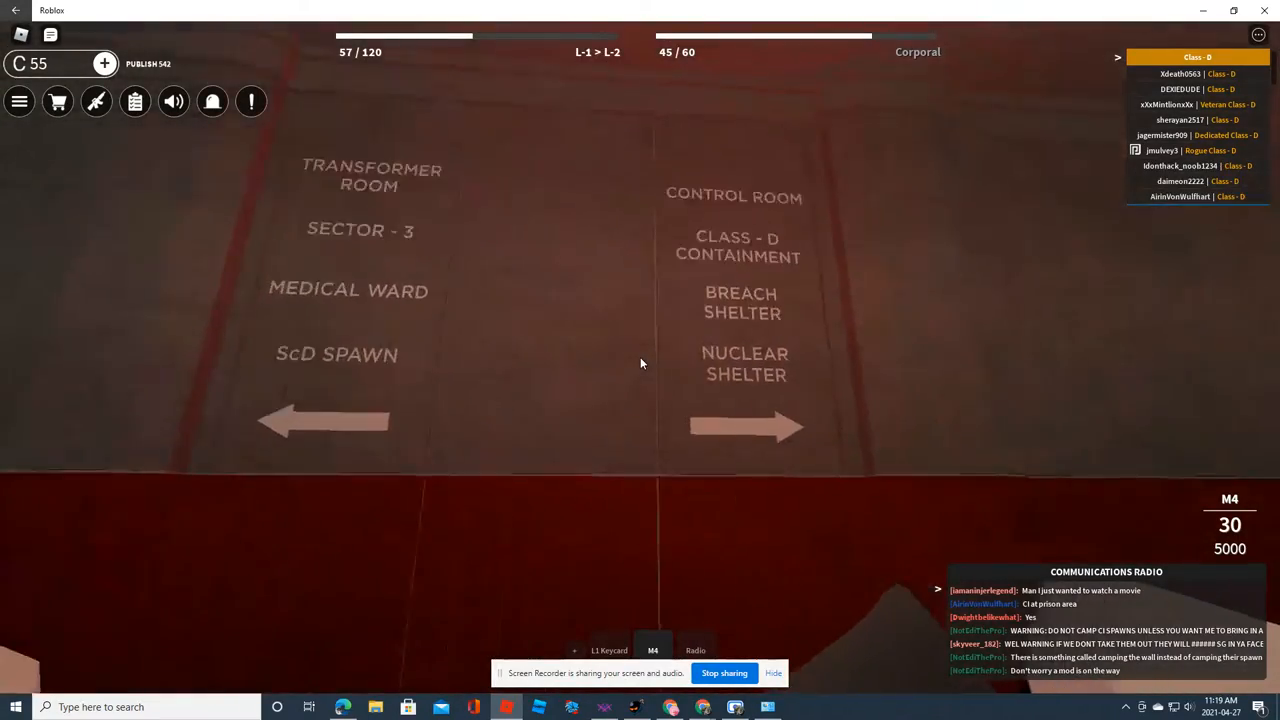
pyautogui.press('w')
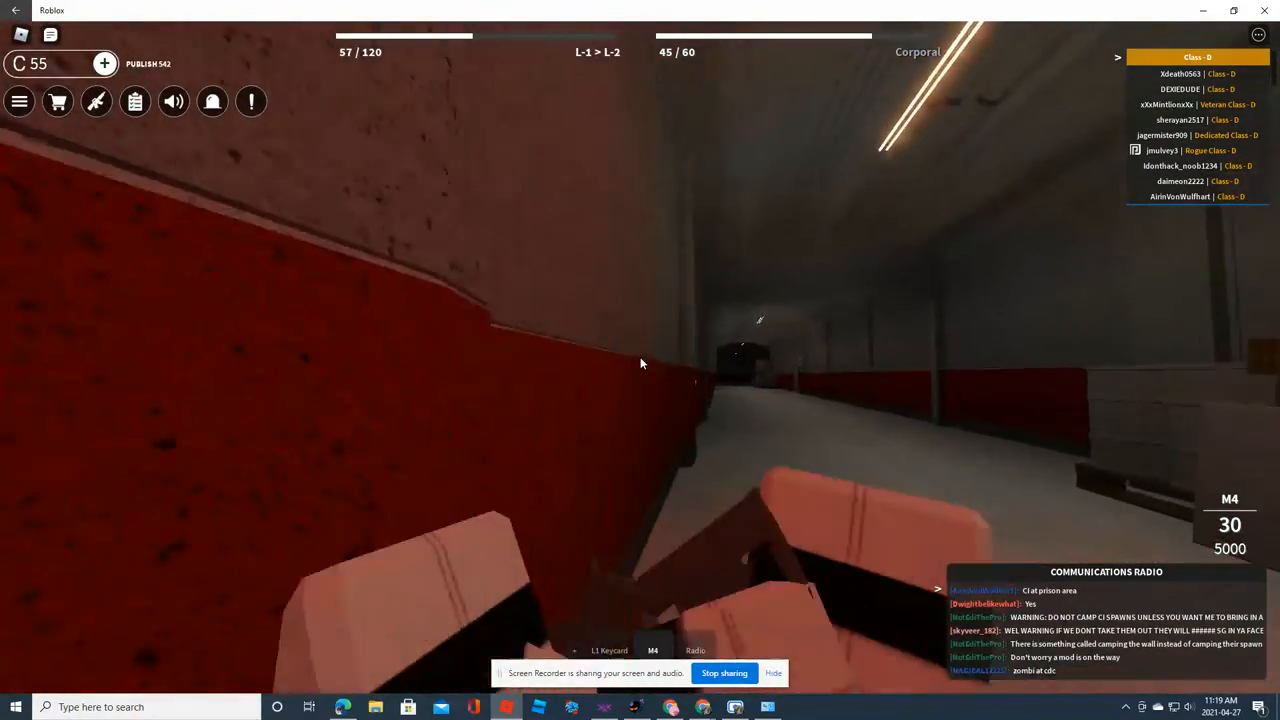
pyautogui.press('w')
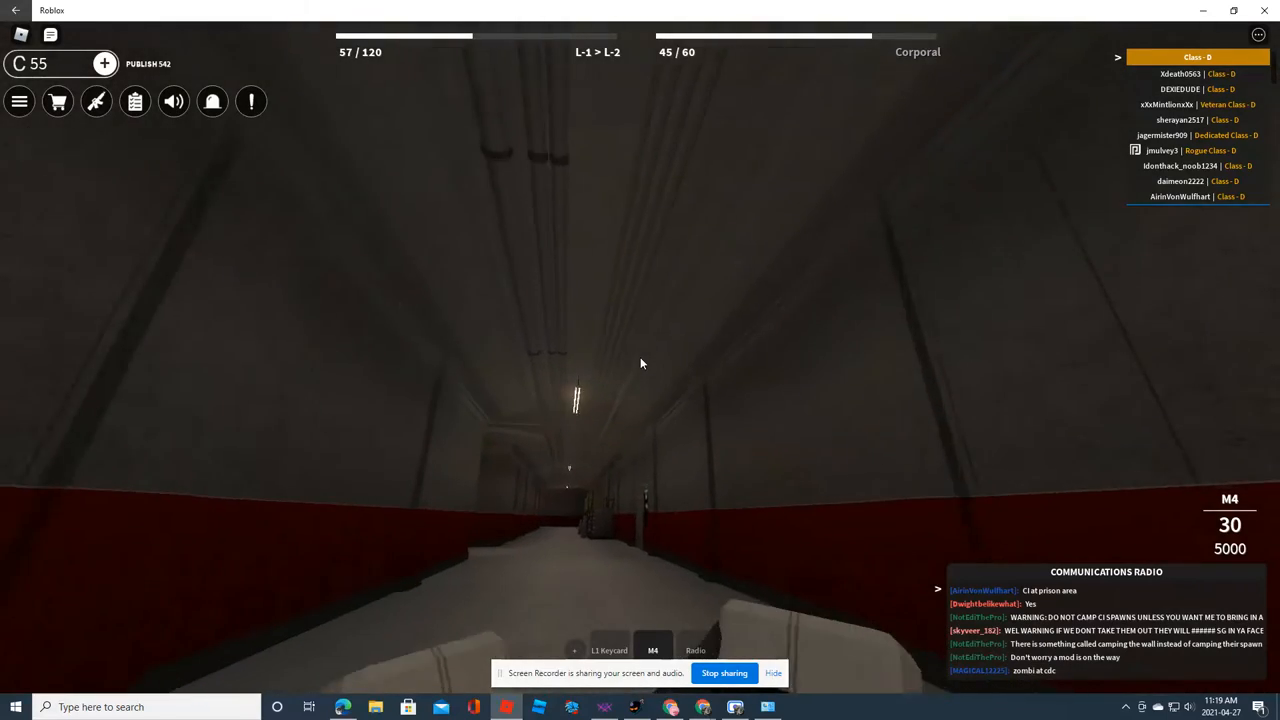
# Pass the SCP-2950 poster through the wide hall and along the red-walled LABS corridor
pyautogui.press('w')
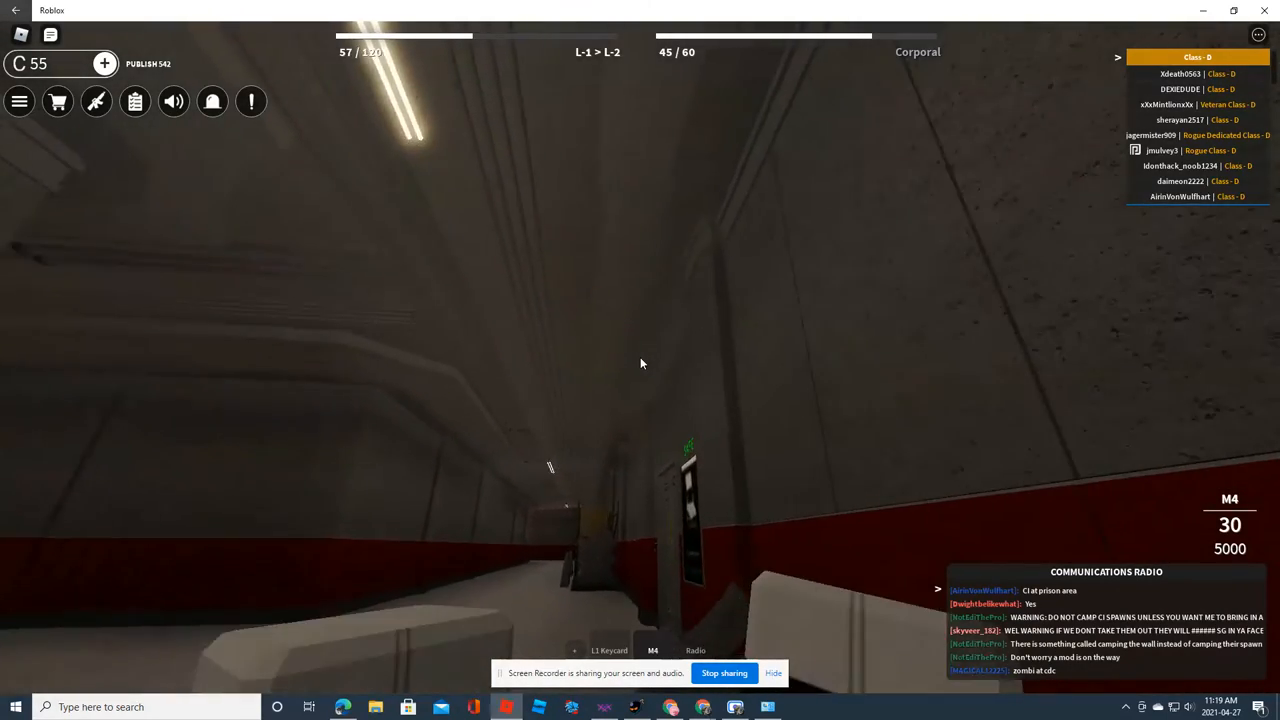
pyautogui.press('w')
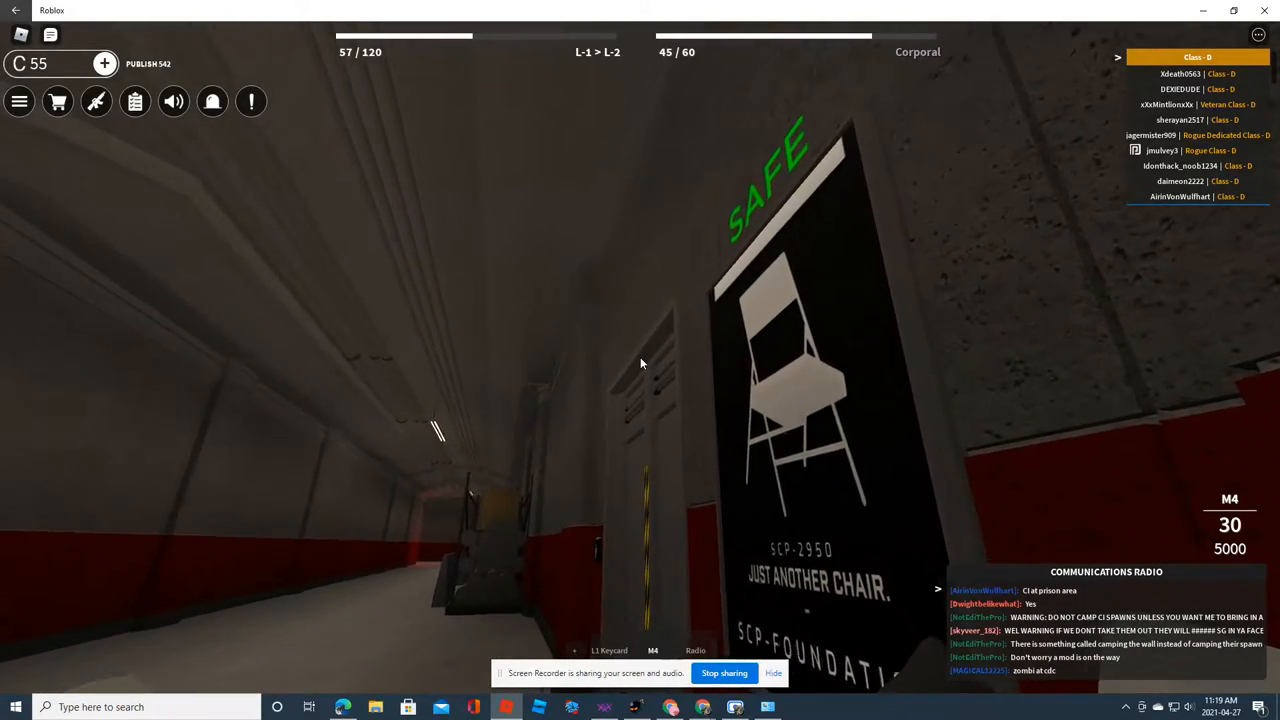
pyautogui.press('w')
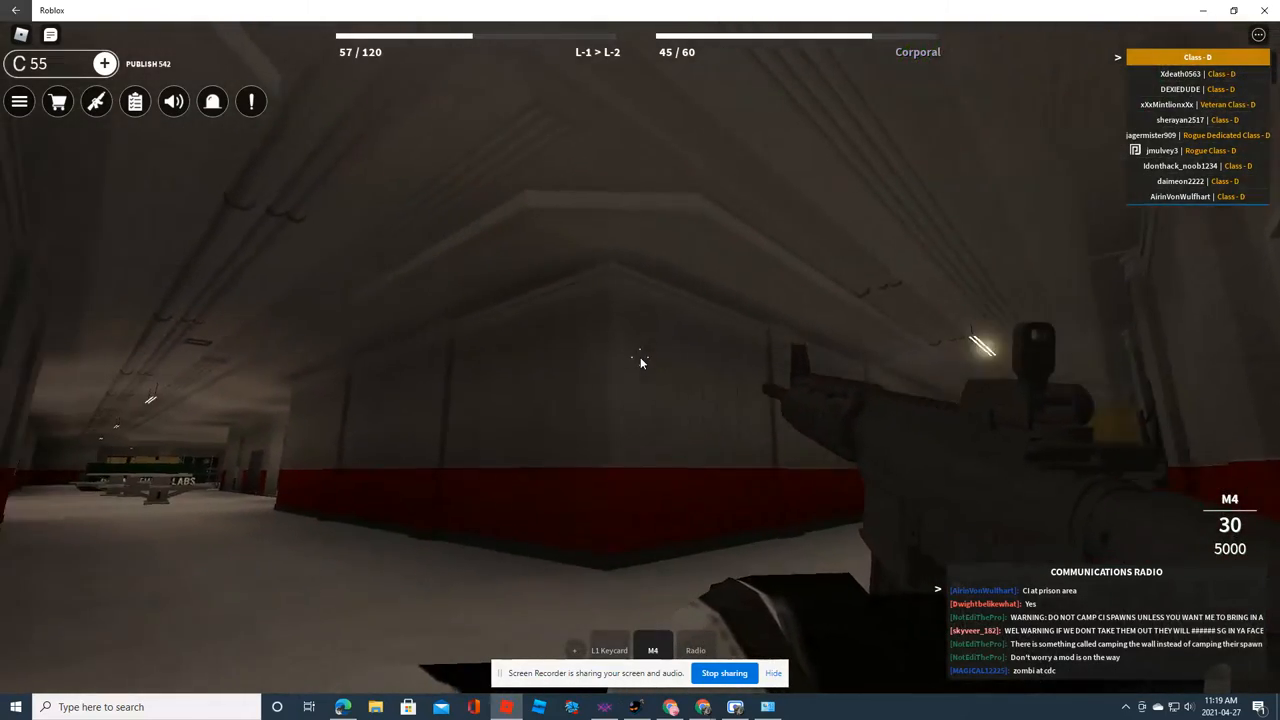
pyautogui.press('w')
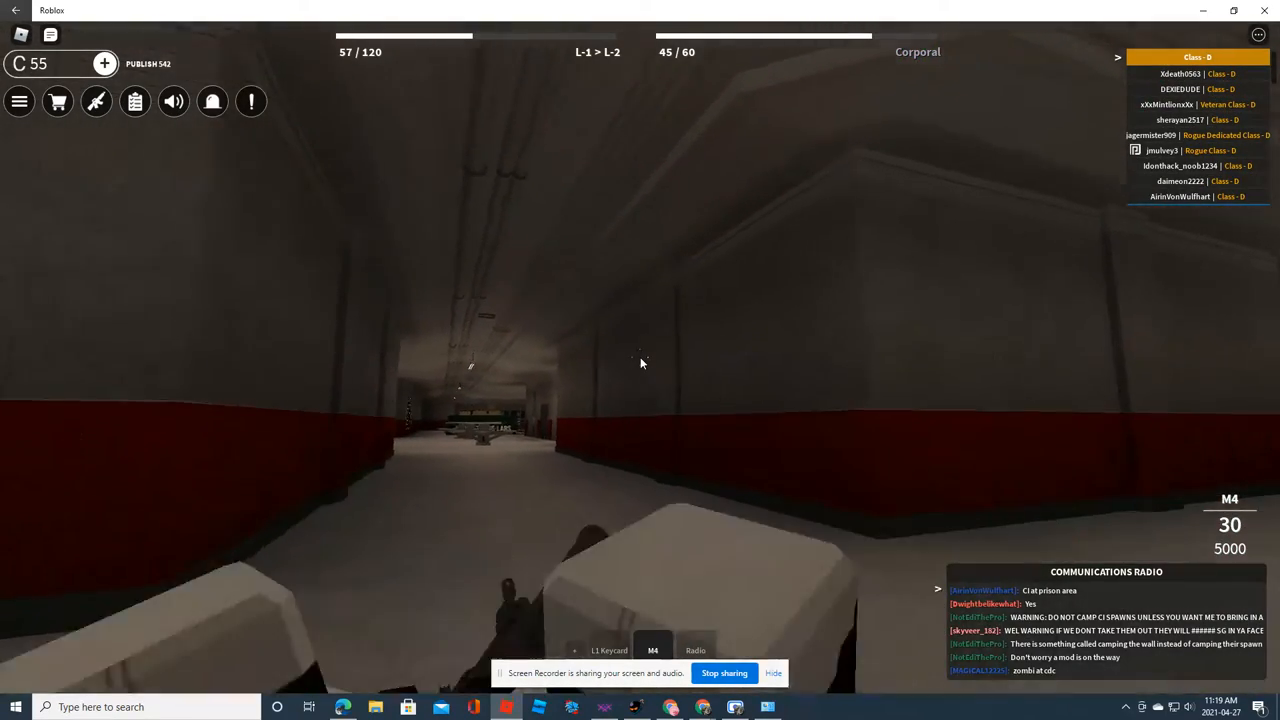
pyautogui.press('w')
pyautogui.press('w')
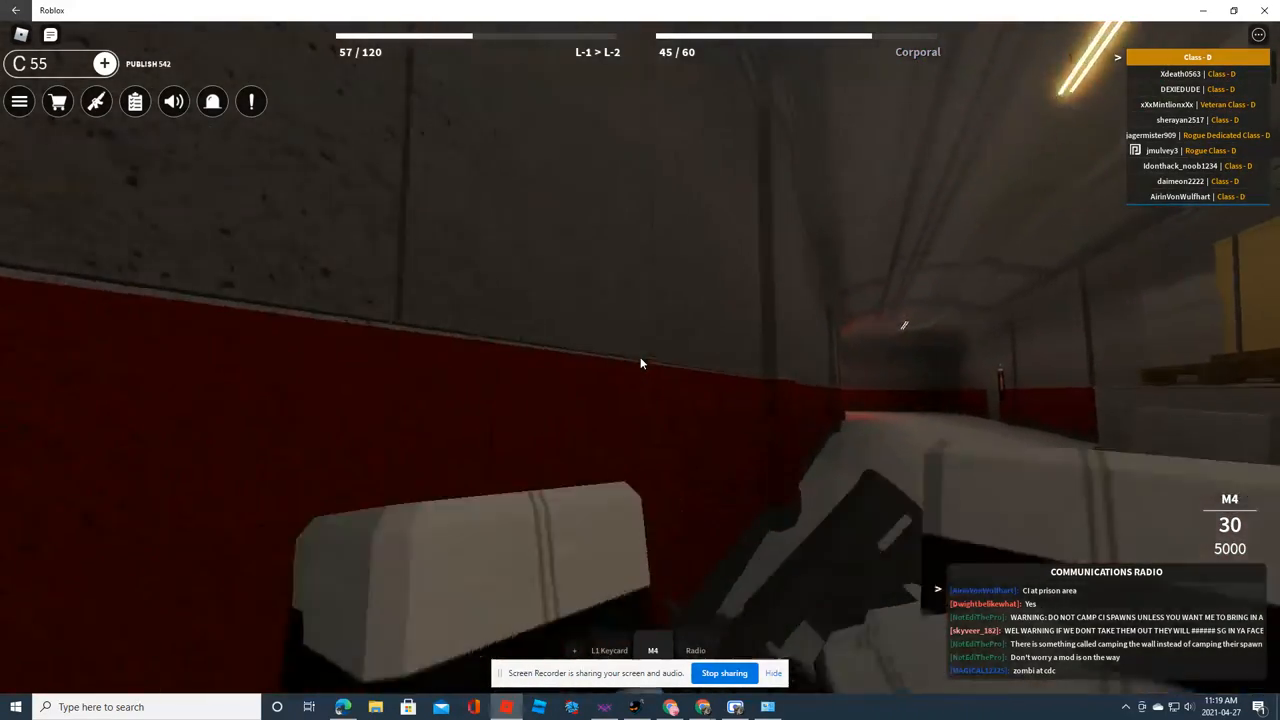
pyautogui.press('w')
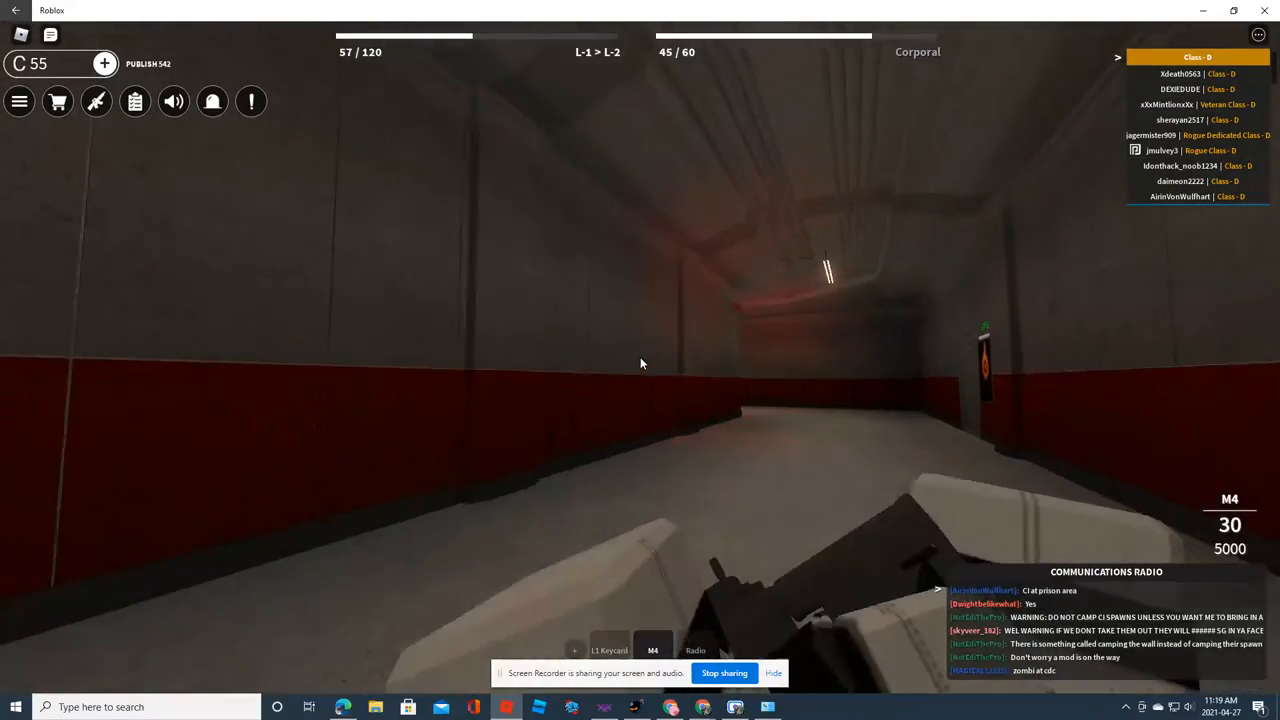
pyautogui.press('w')
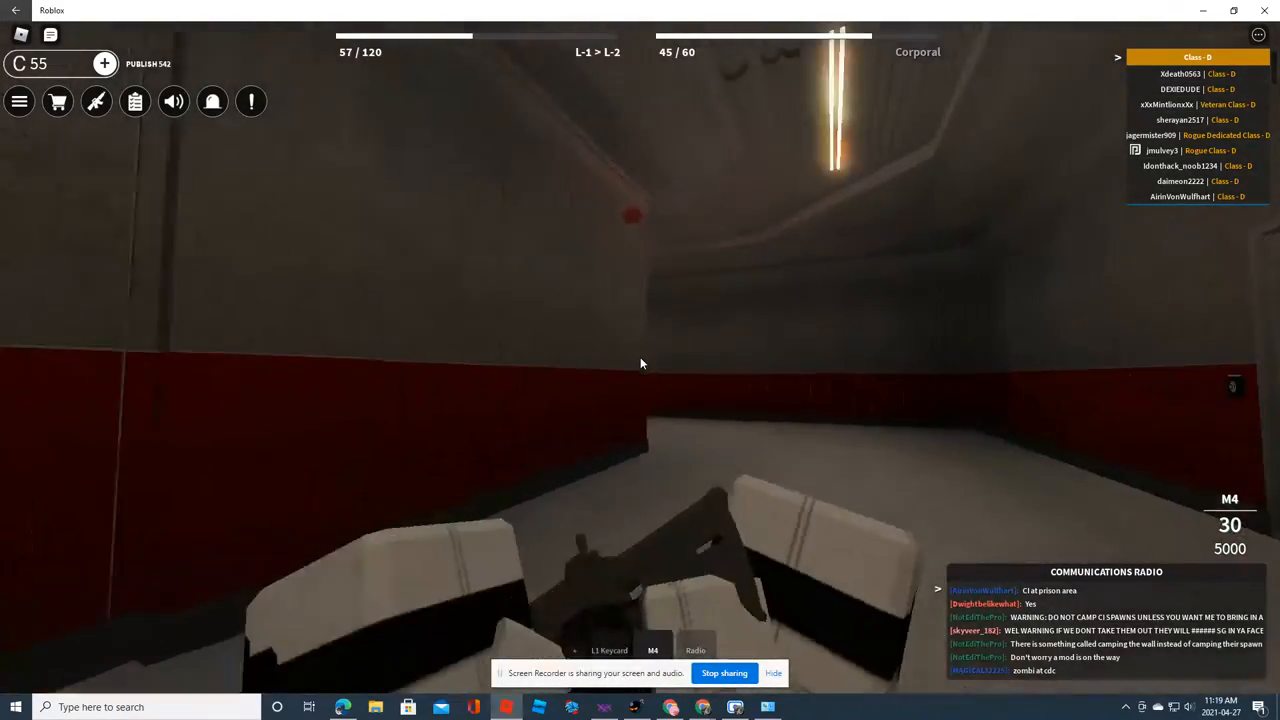
pyautogui.press('w')
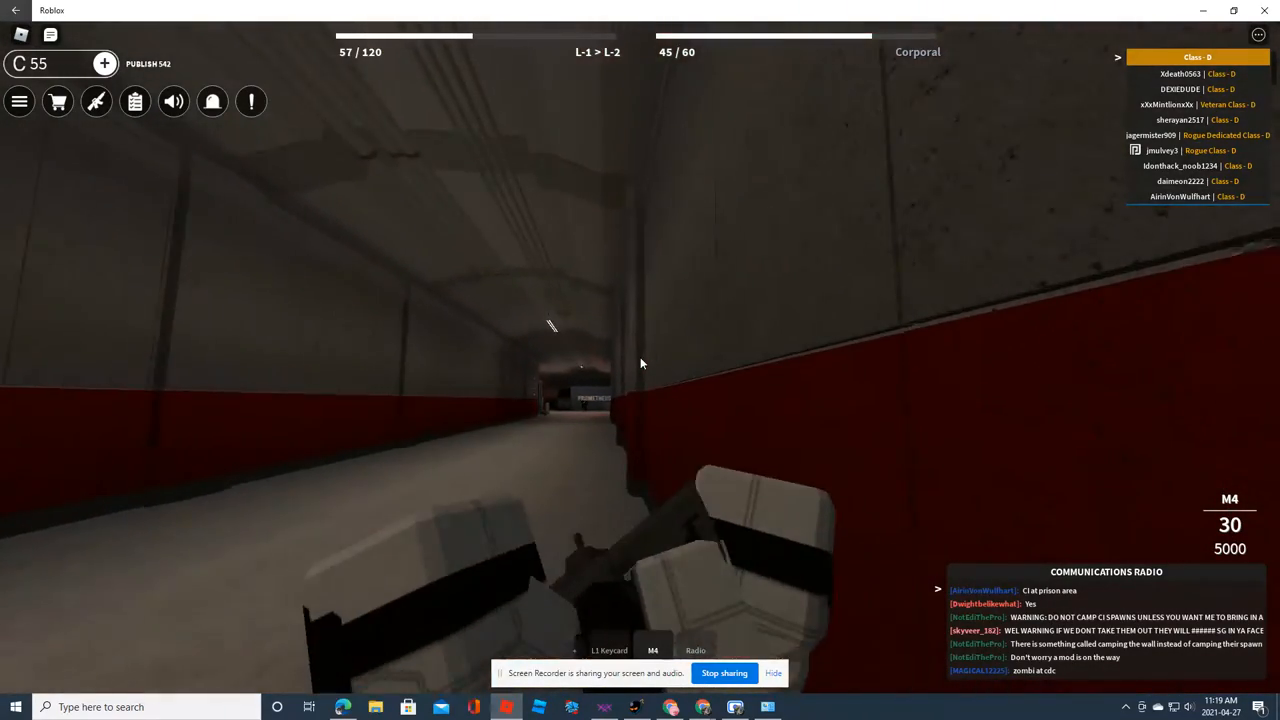
pyautogui.press('w')
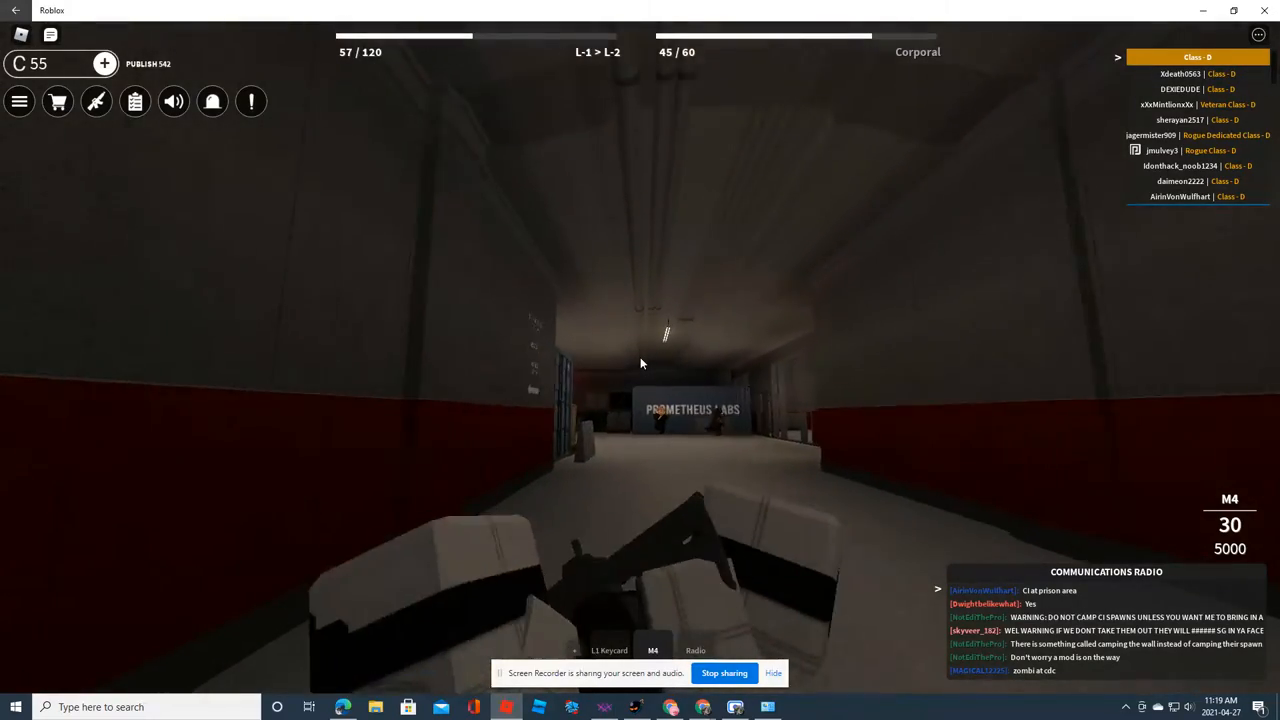
# Pass the Prometheus Labs container, cross the hall through the players to the cell block doorway
pyautogui.press('w')
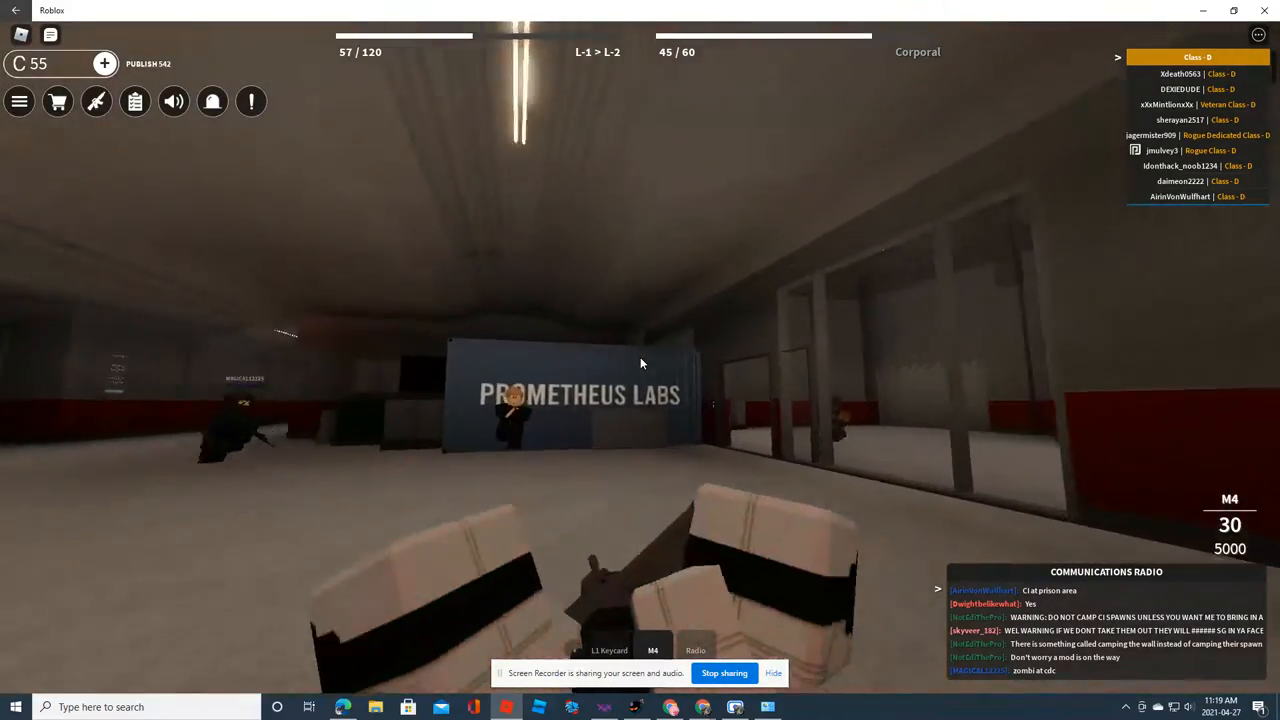
pyautogui.press('w')
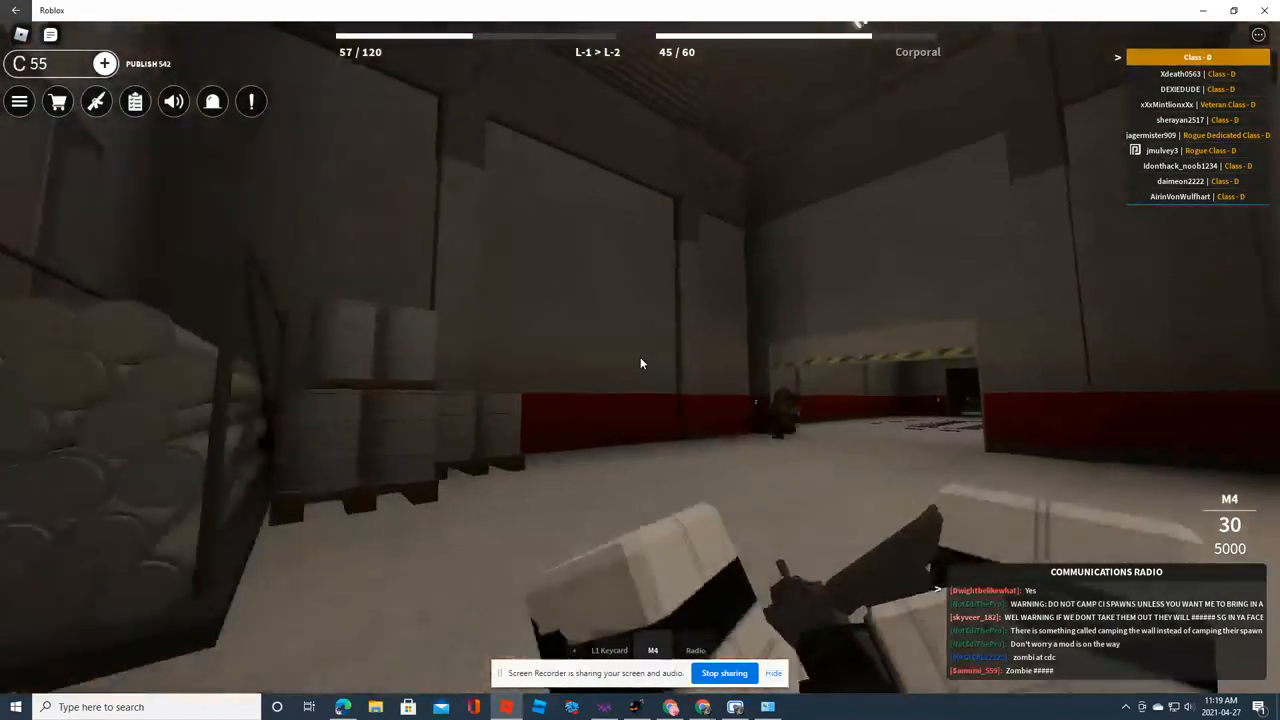
pyautogui.press('w')
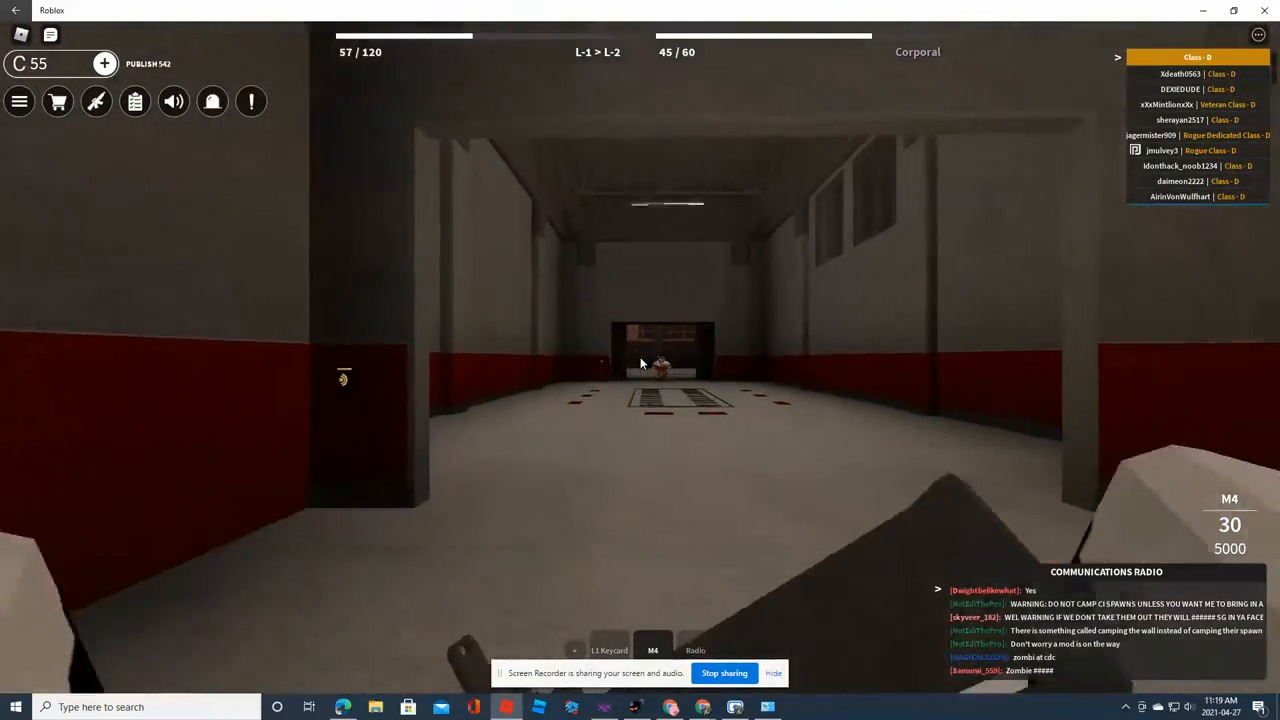
pyautogui.press('w')
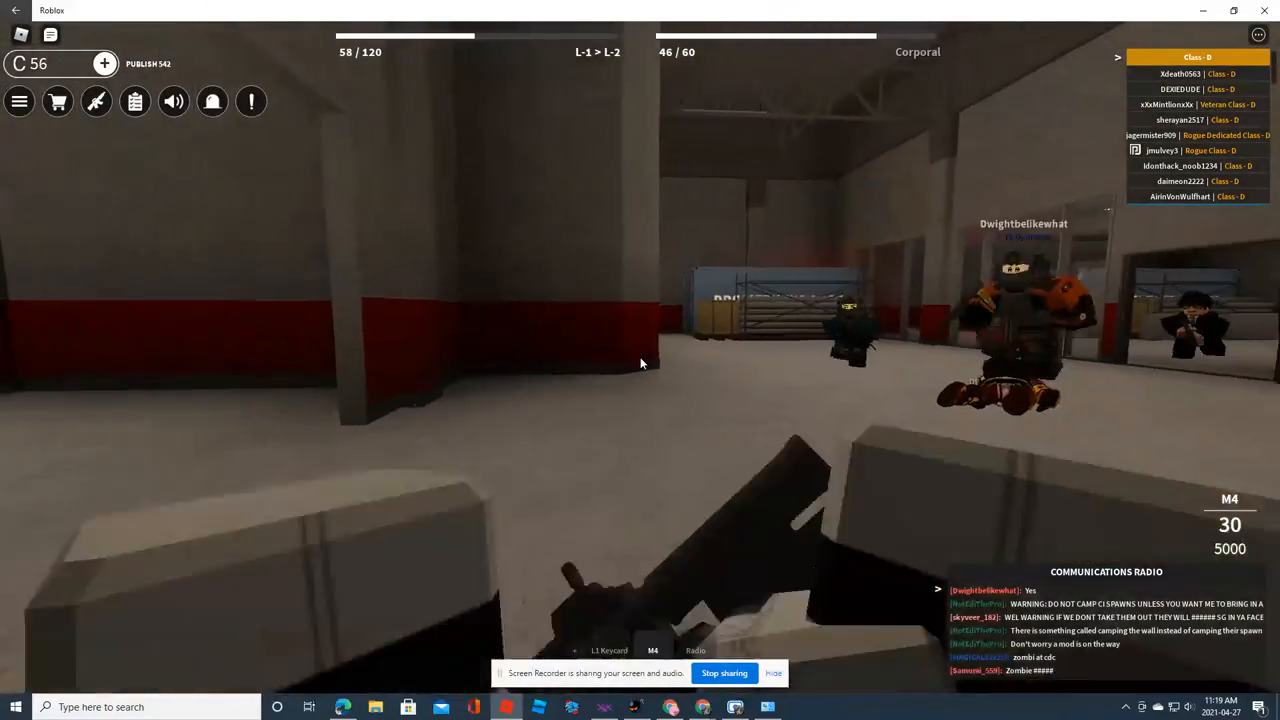
pyautogui.press('w')
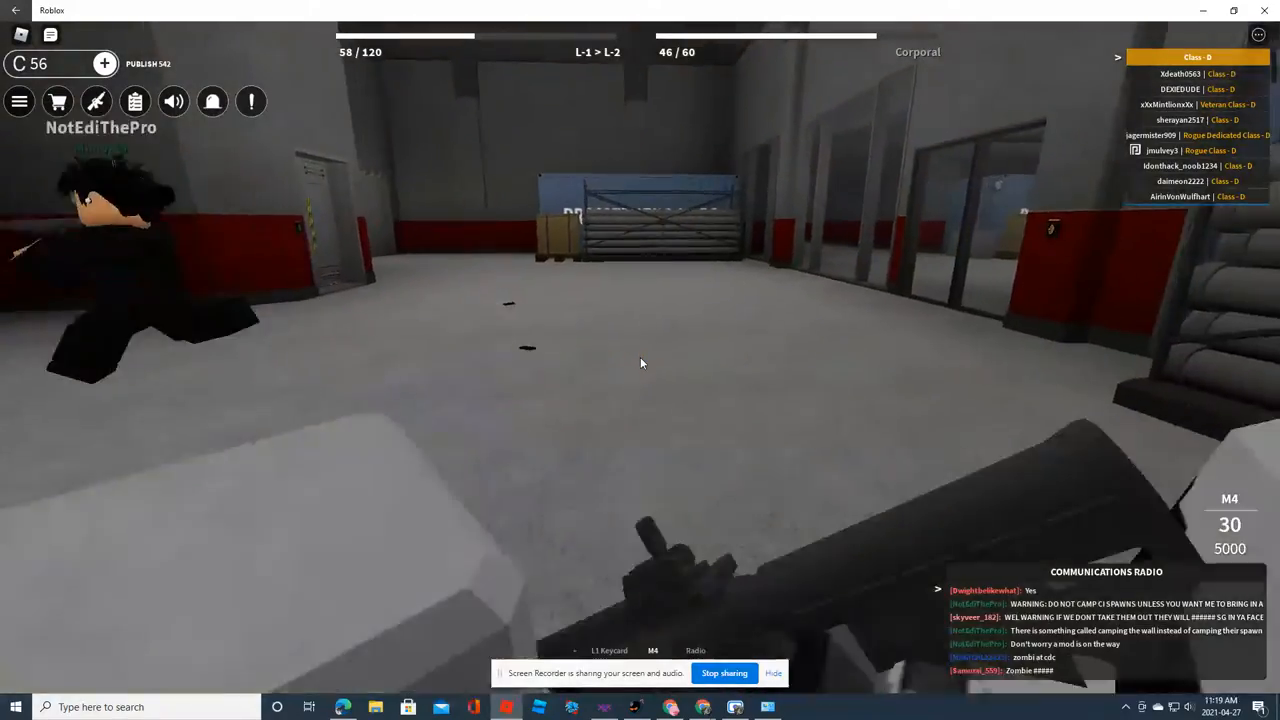
pyautogui.press('w')
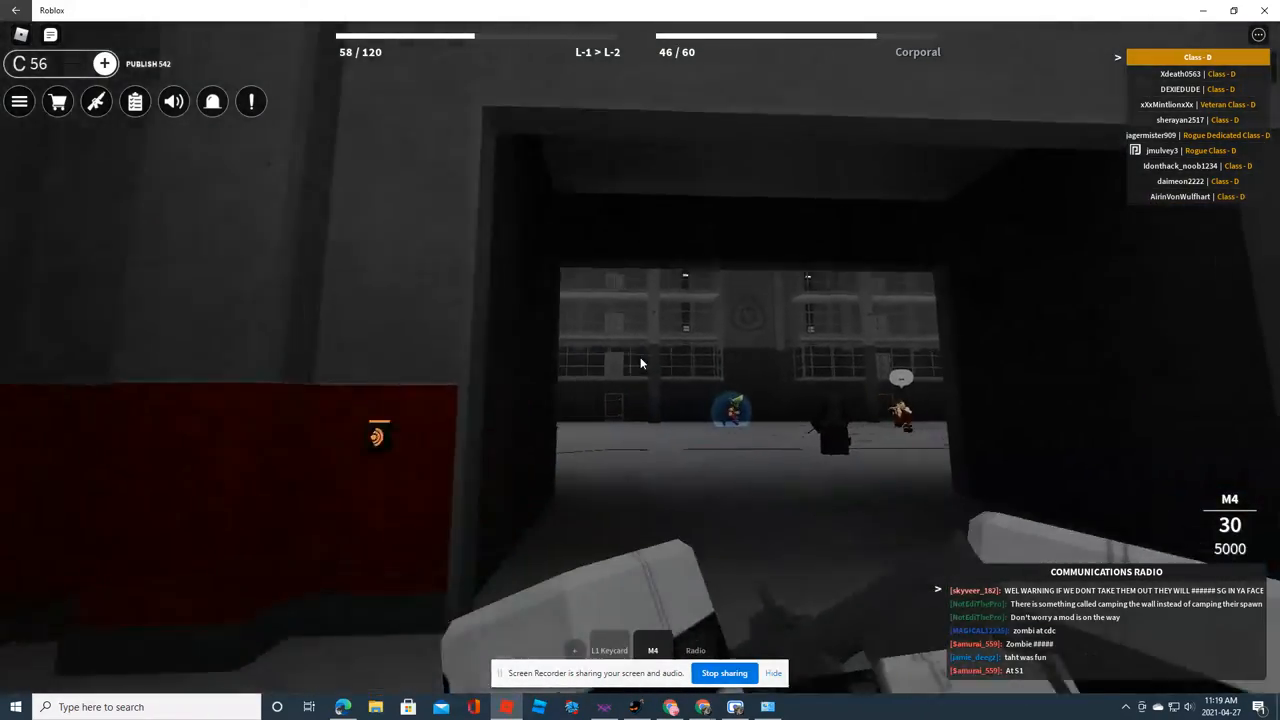
# Enter the cell block hall, empty the M4 at a player while taking damage, then reload
pyautogui.press('w')
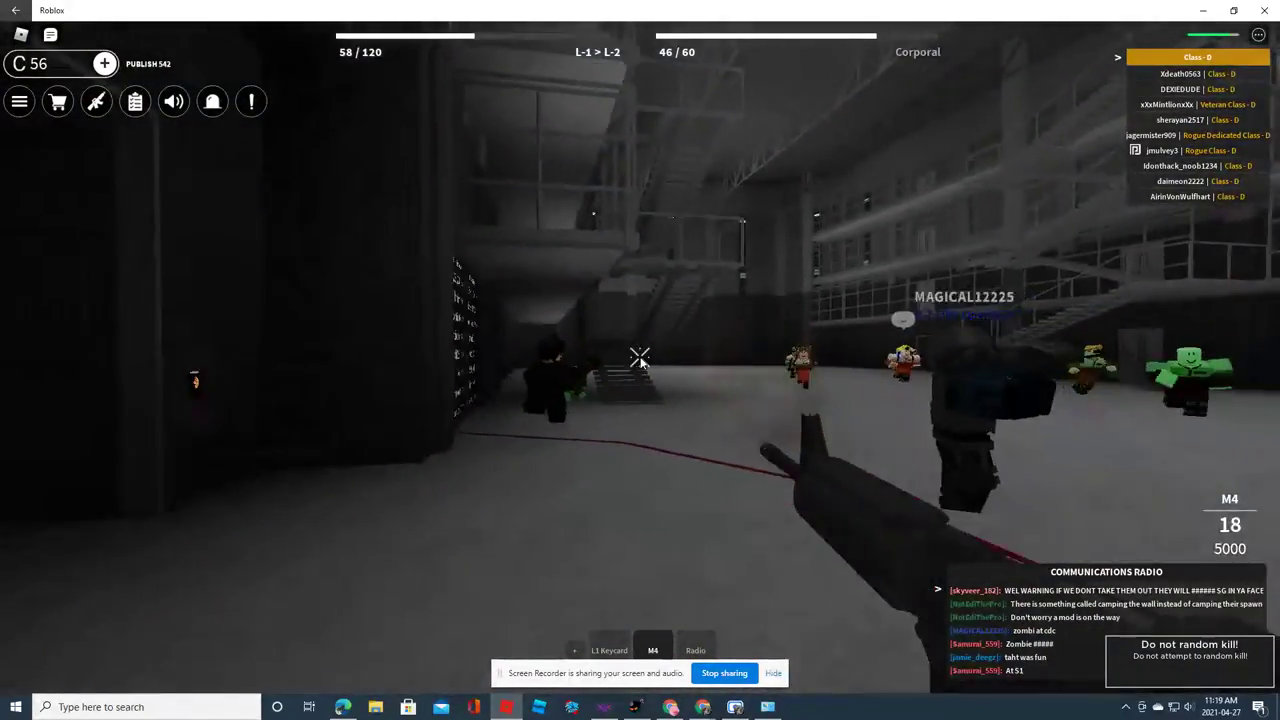
pyautogui.click(640, 358)
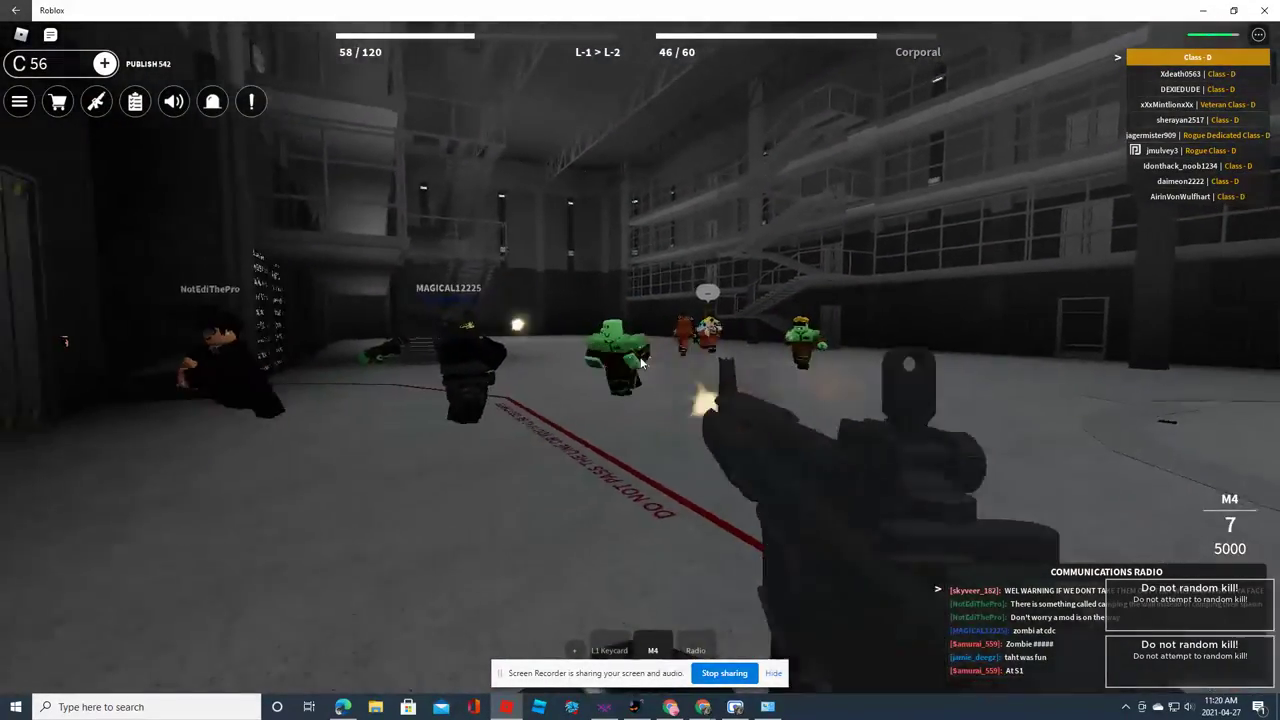
pyautogui.click(640, 360)
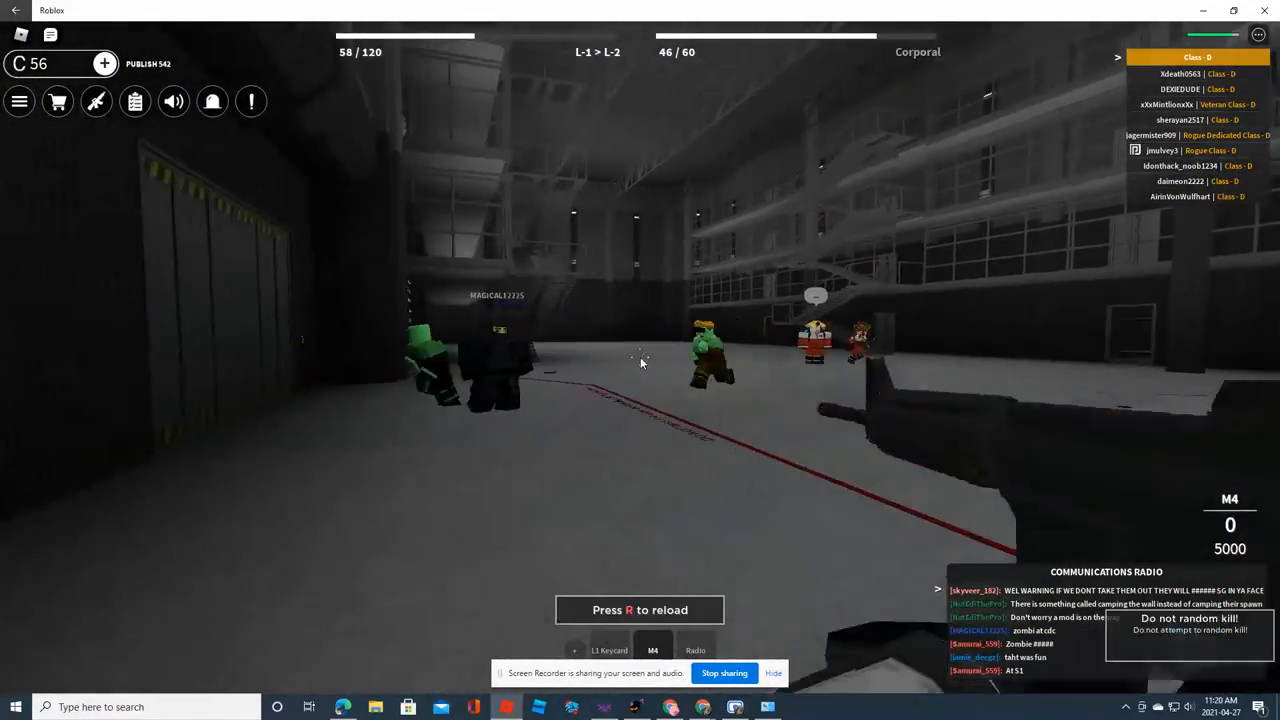
pyautogui.press('w')
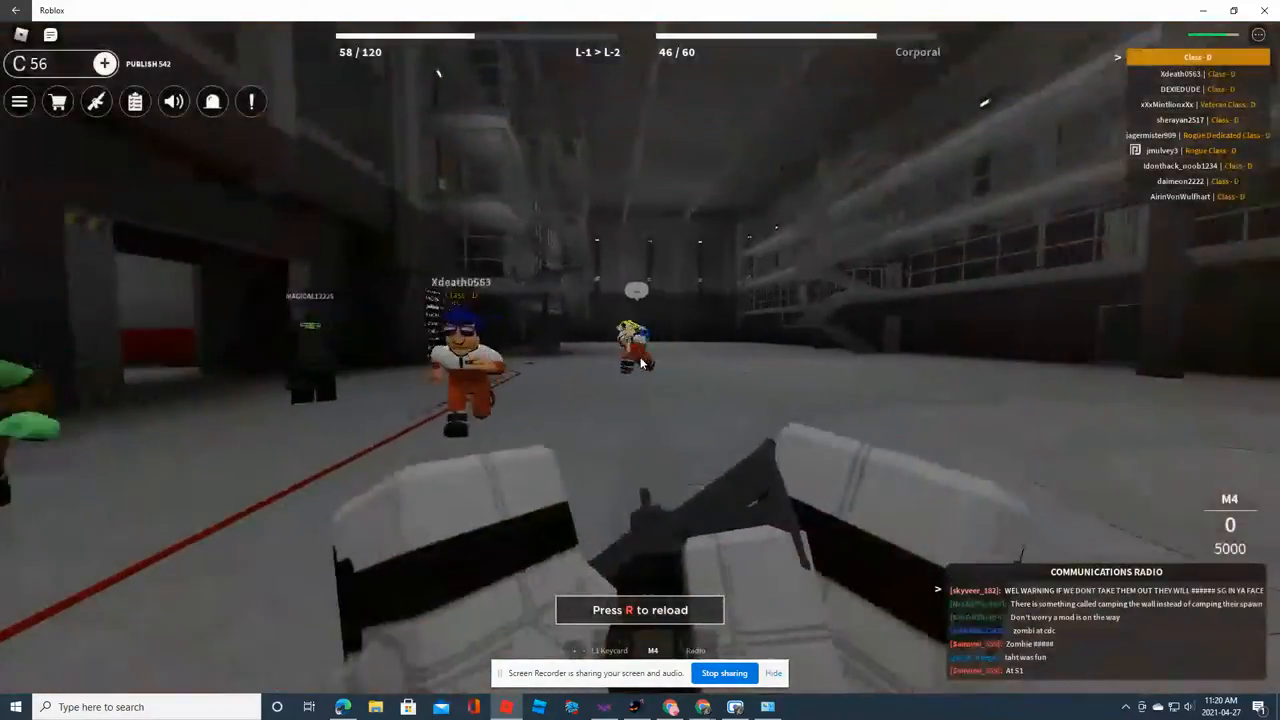
pyautogui.press('w')
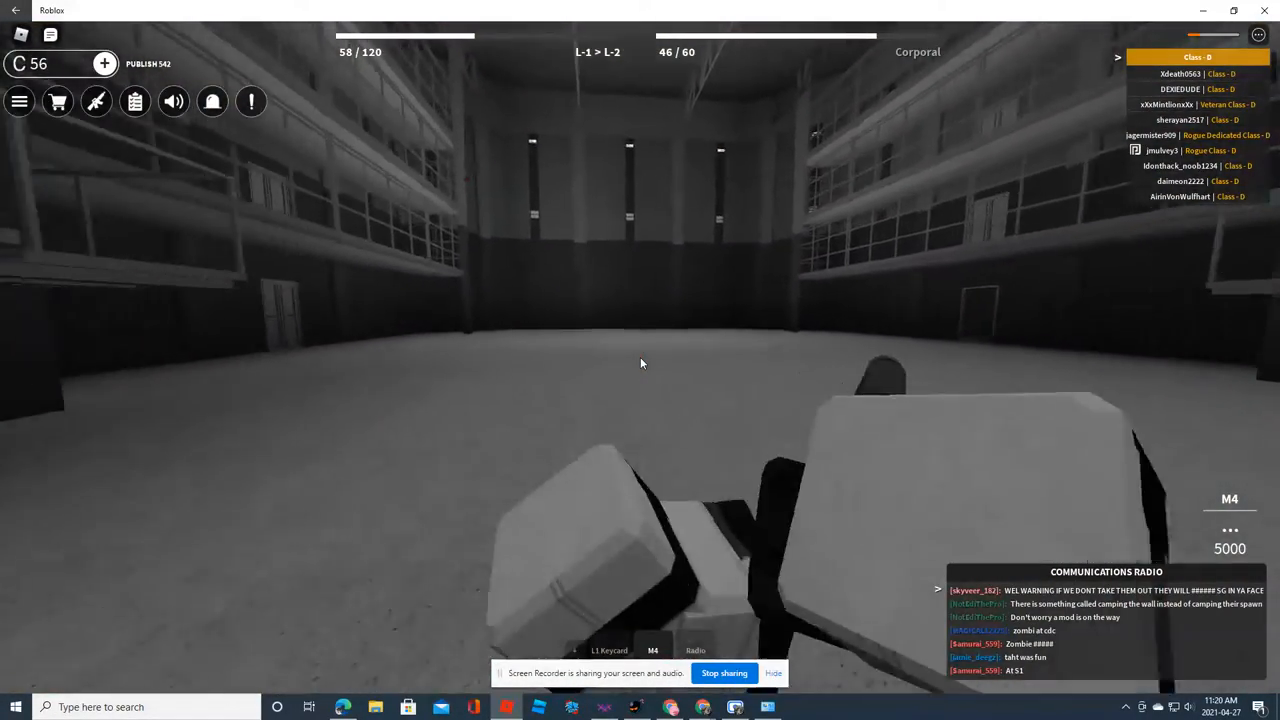
pyautogui.press('w')
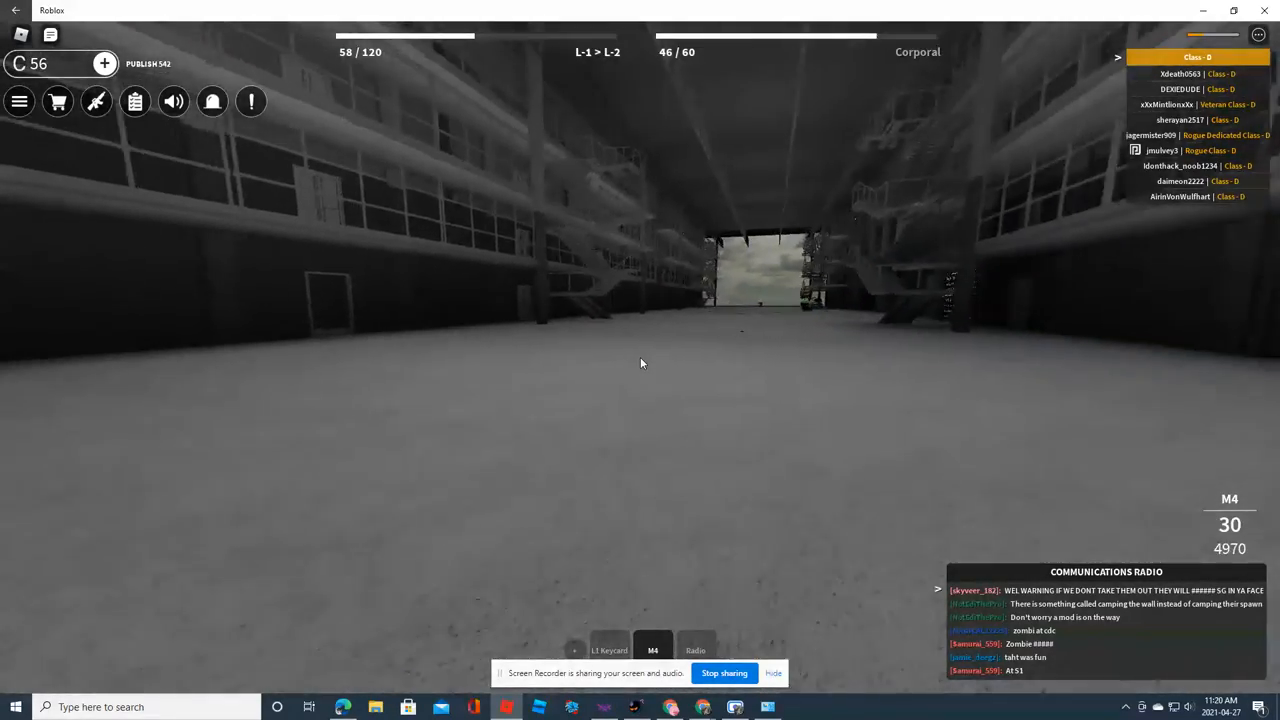
# Roam down the cell block hall past the leaderboard signs among the players
pyautogui.press('w')
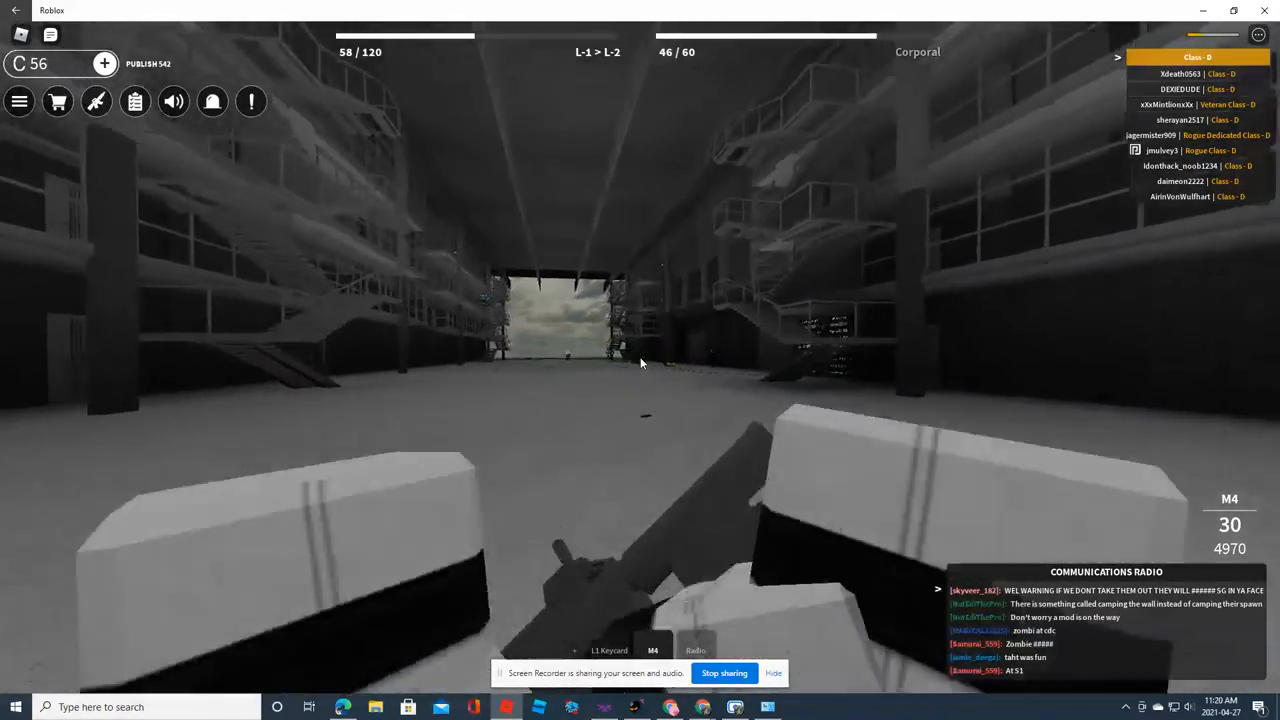
pyautogui.press('w')
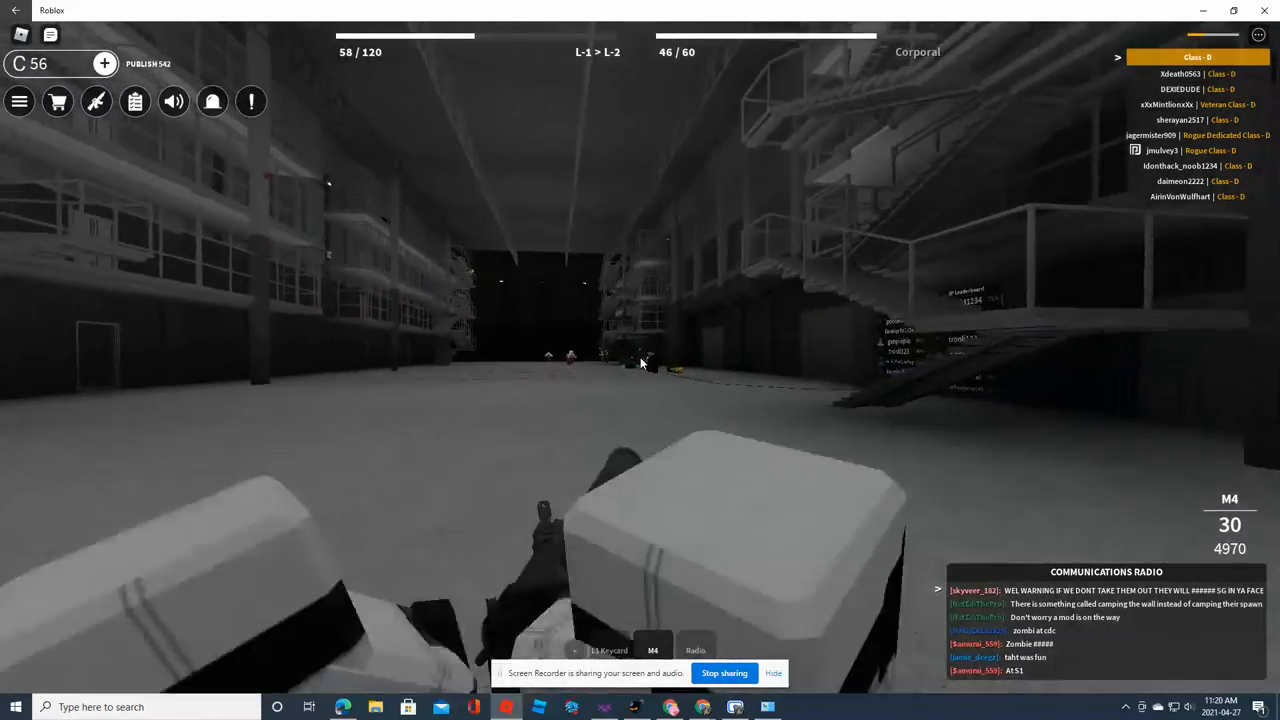
pyautogui.press('w')
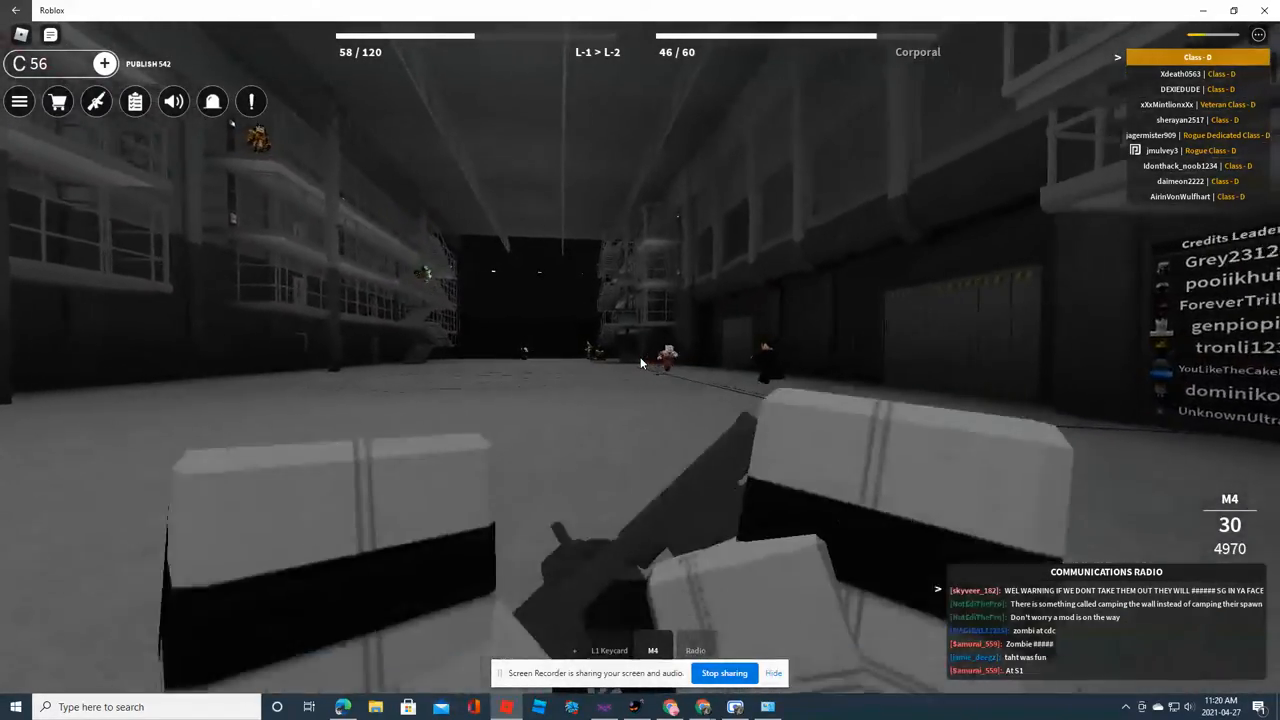
pyautogui.press('w')
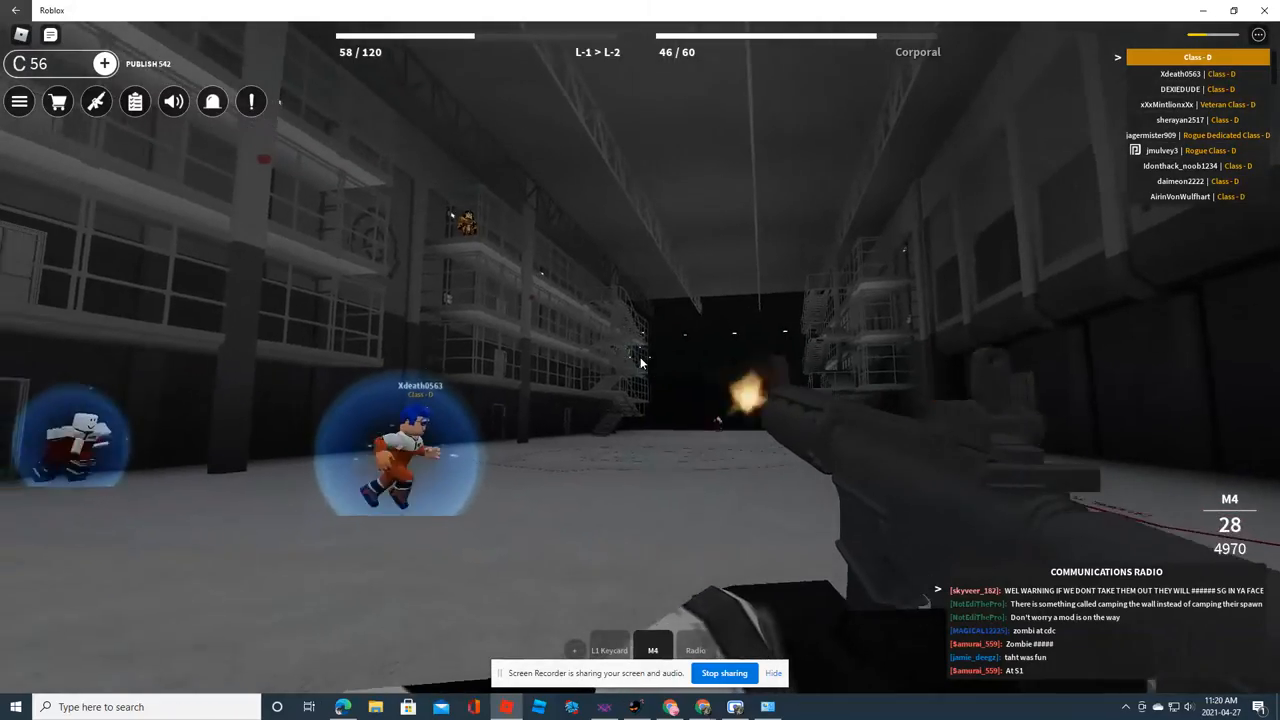
pyautogui.press('w')
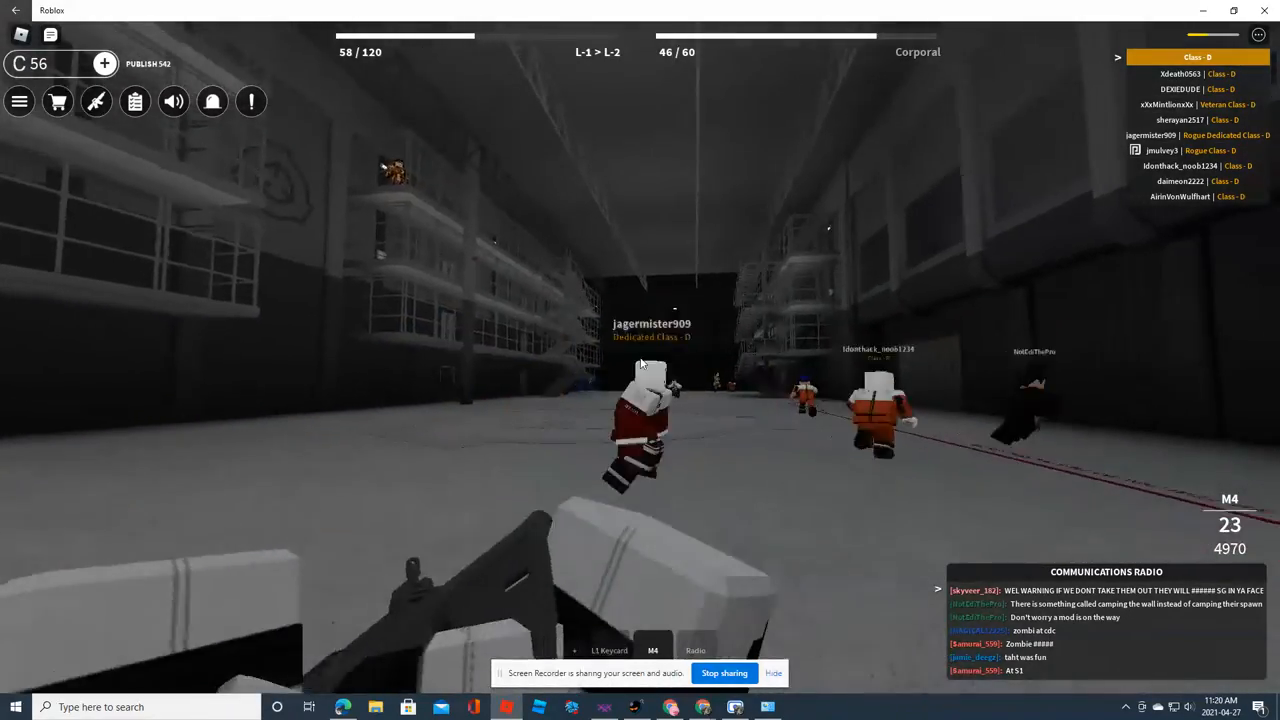
pyautogui.press('w')
pyautogui.press('w')
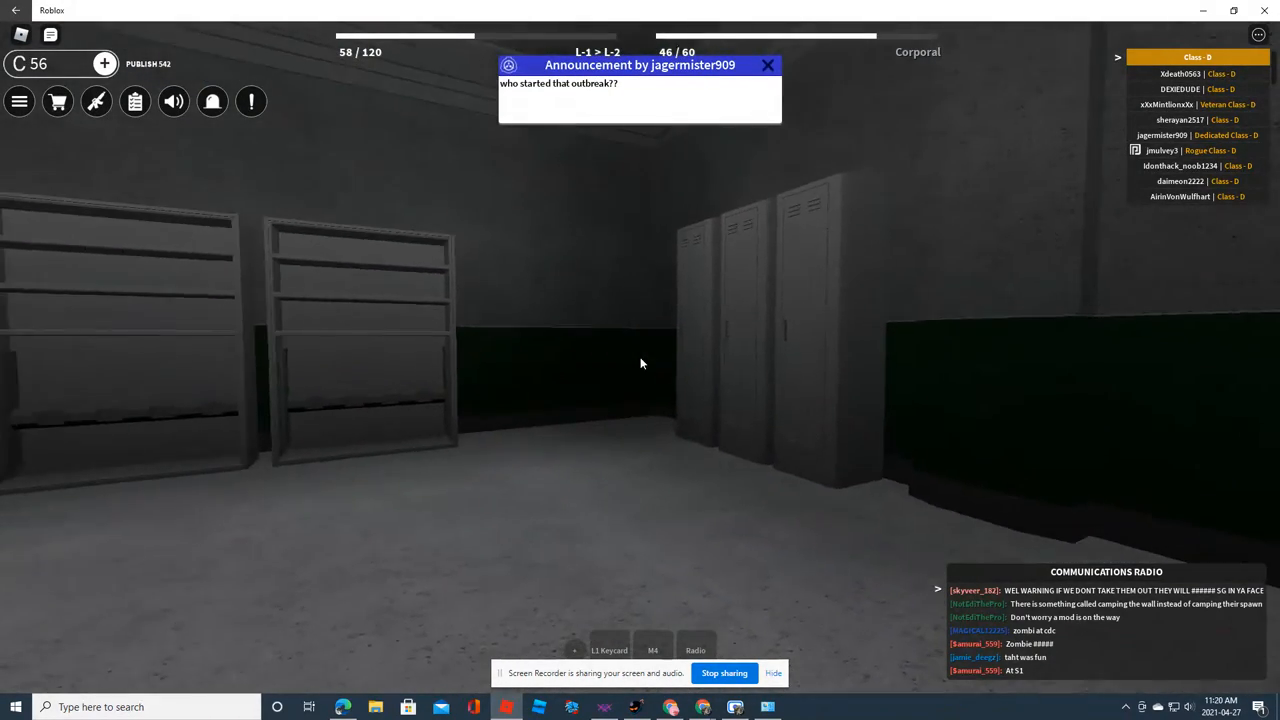
# Swap radio for the M4, then walk through the heavy door and down the corridor past the signage
pyautogui.press('3')
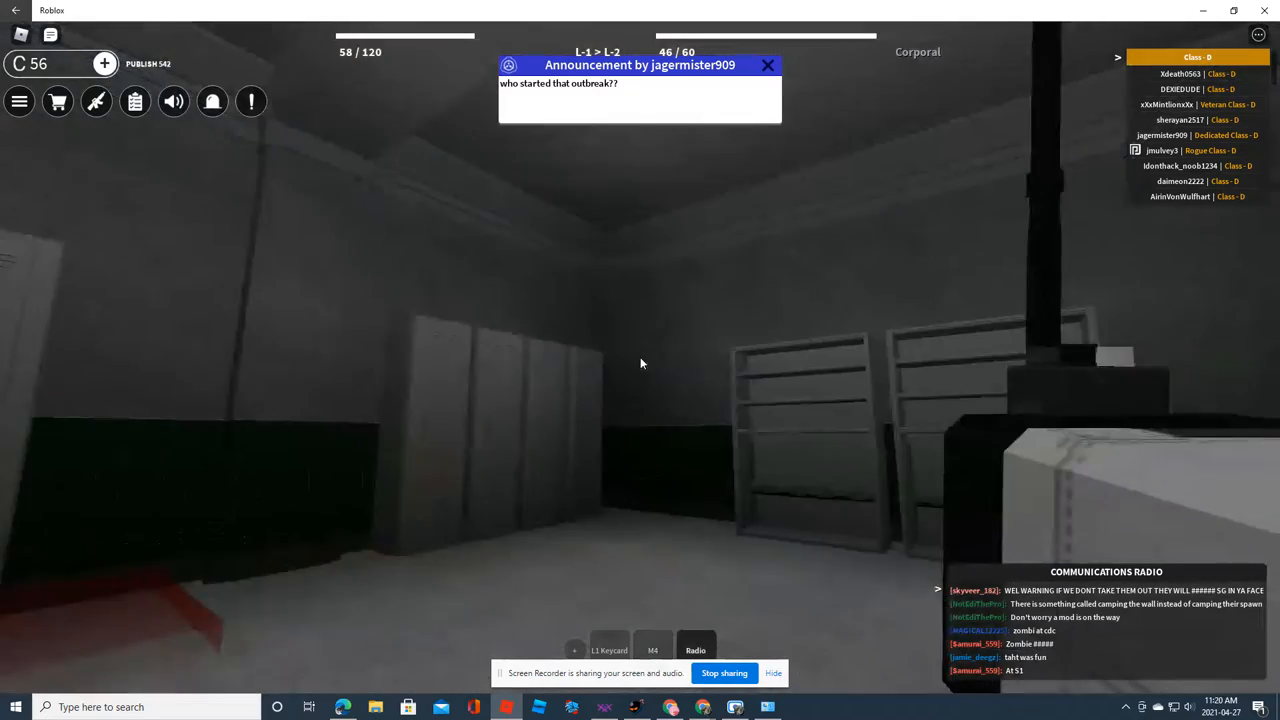
pyautogui.press('2')
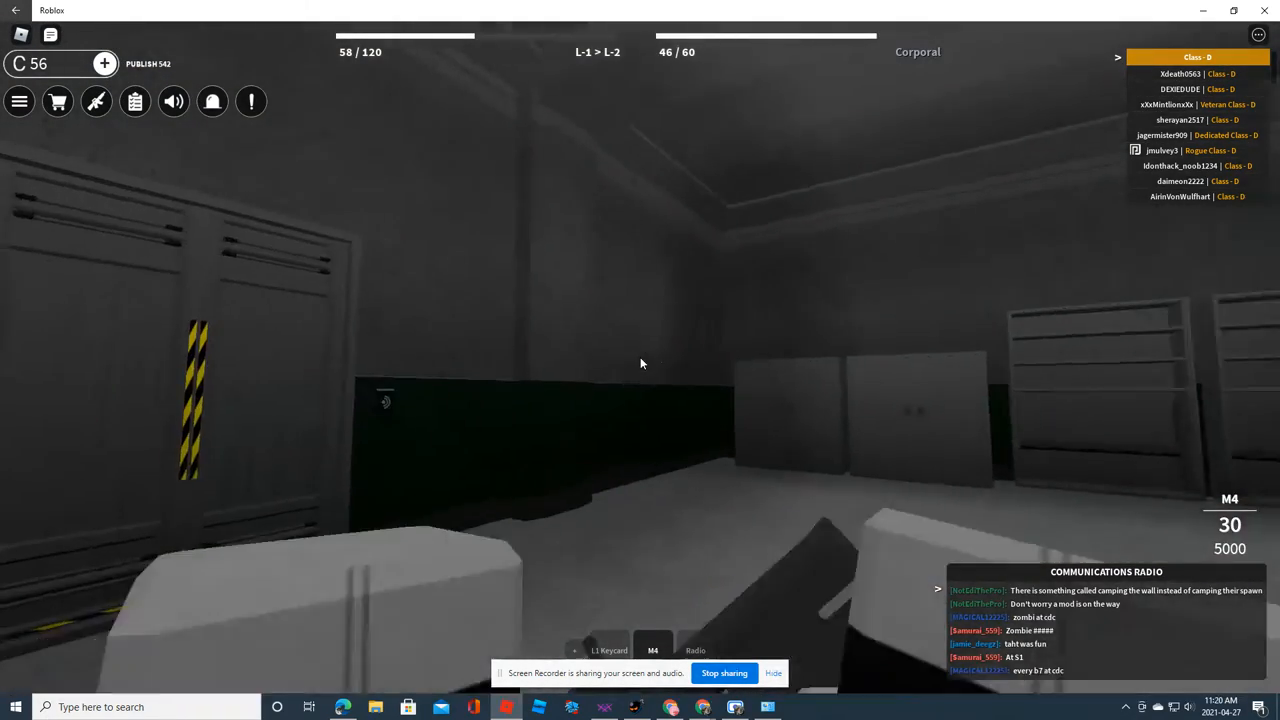
pyautogui.press('w')
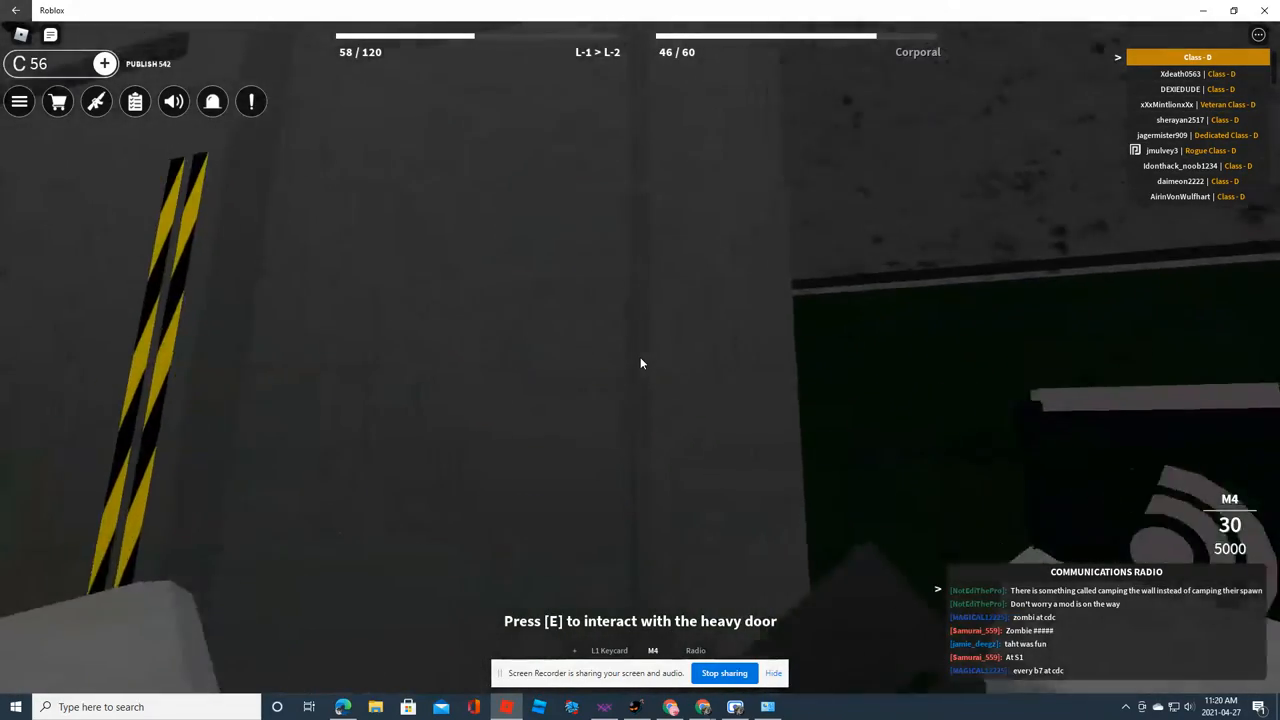
pyautogui.press('w')
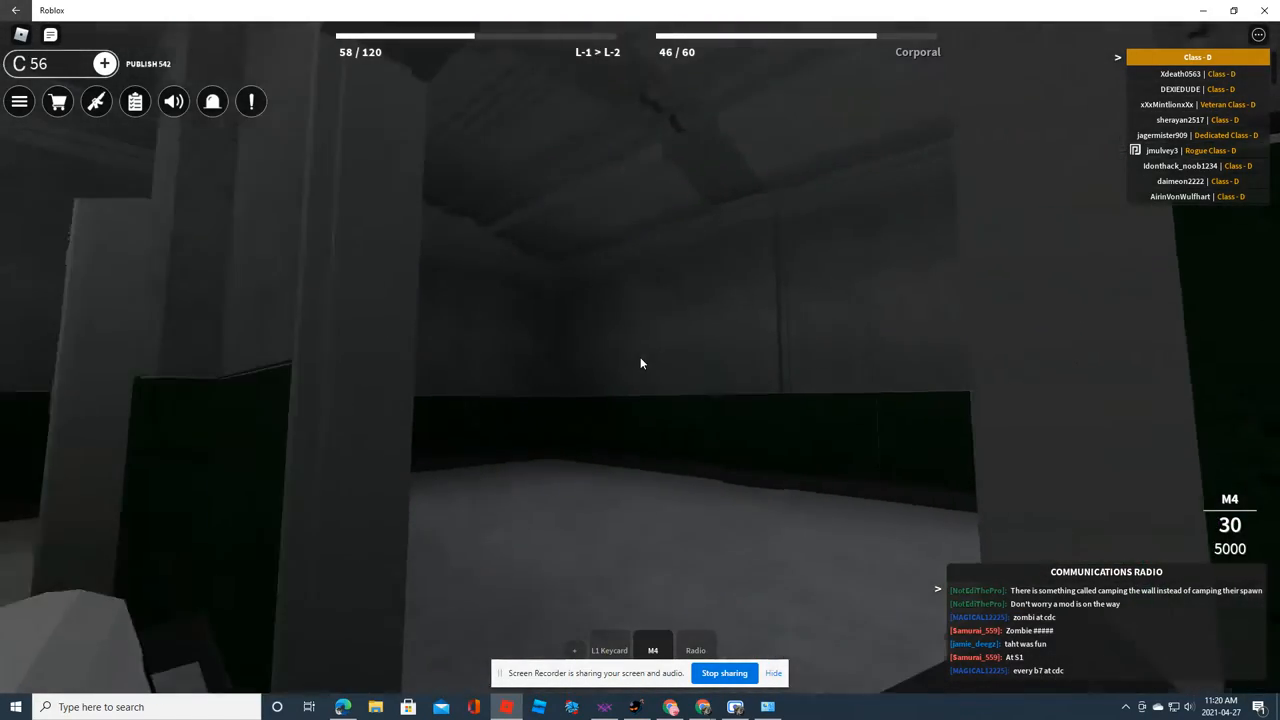
pyautogui.press('w')
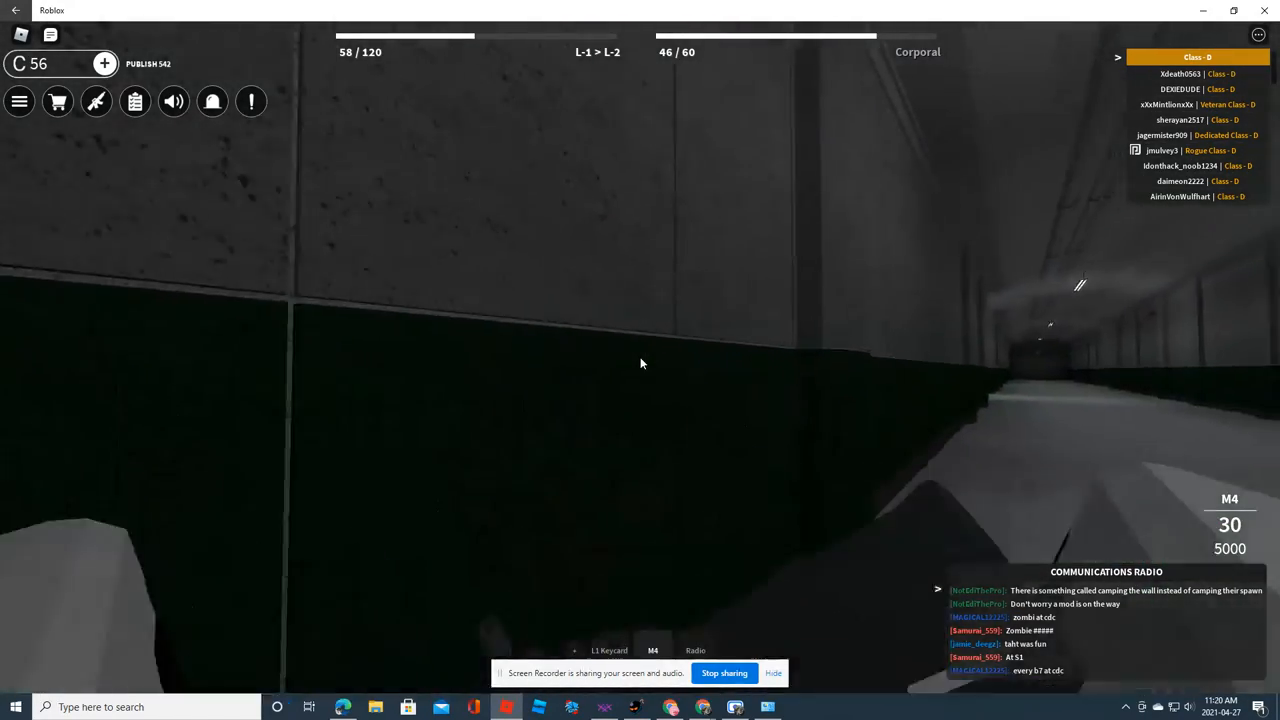
pyautogui.press('w')
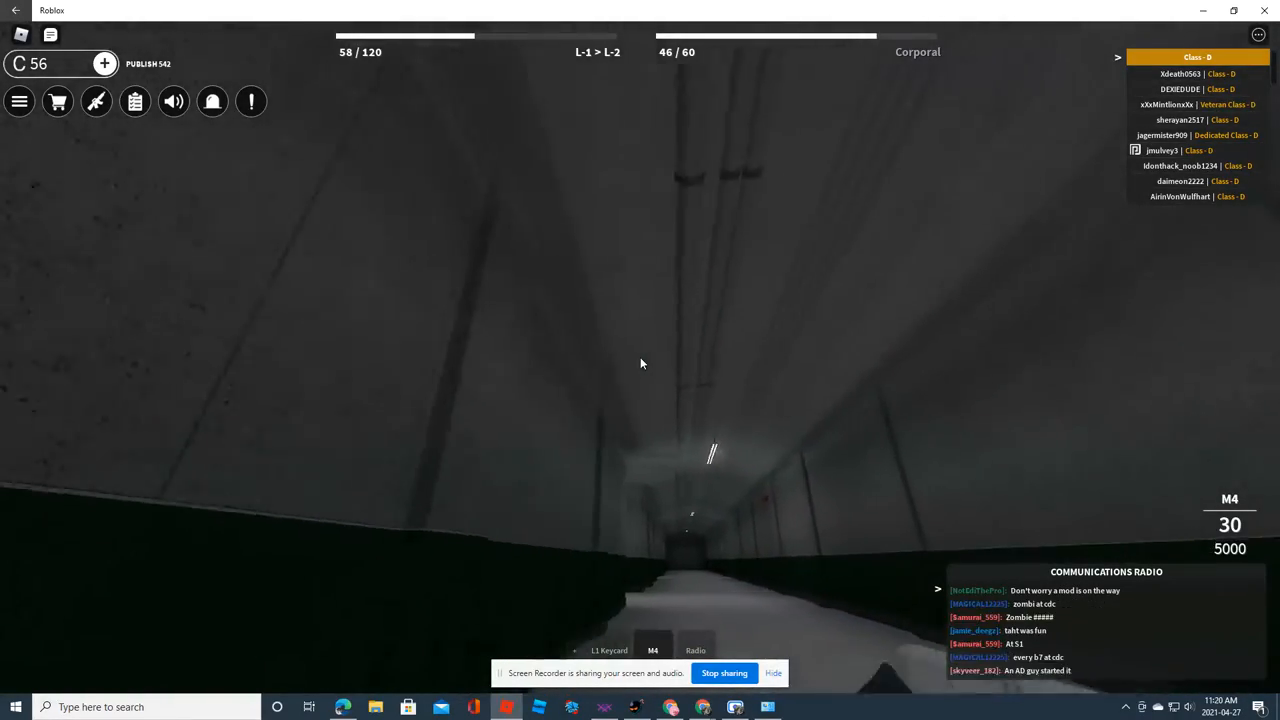
pyautogui.press('w')
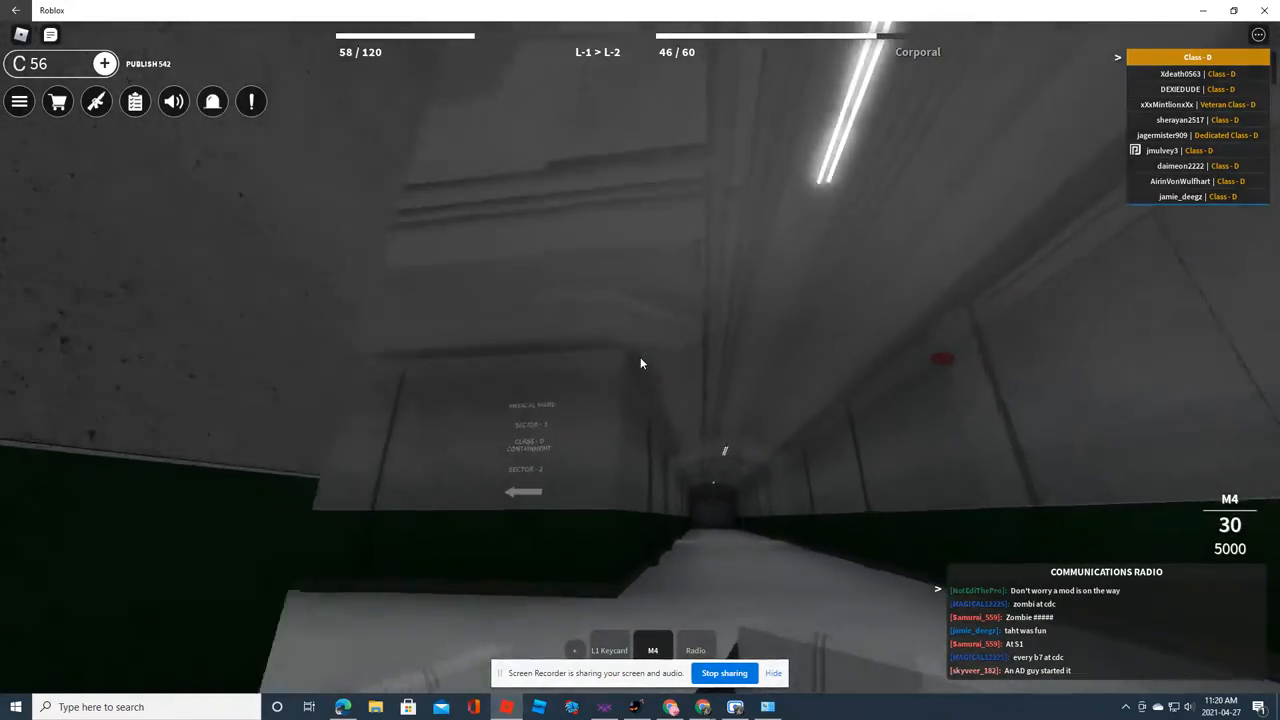
pyautogui.press('w')
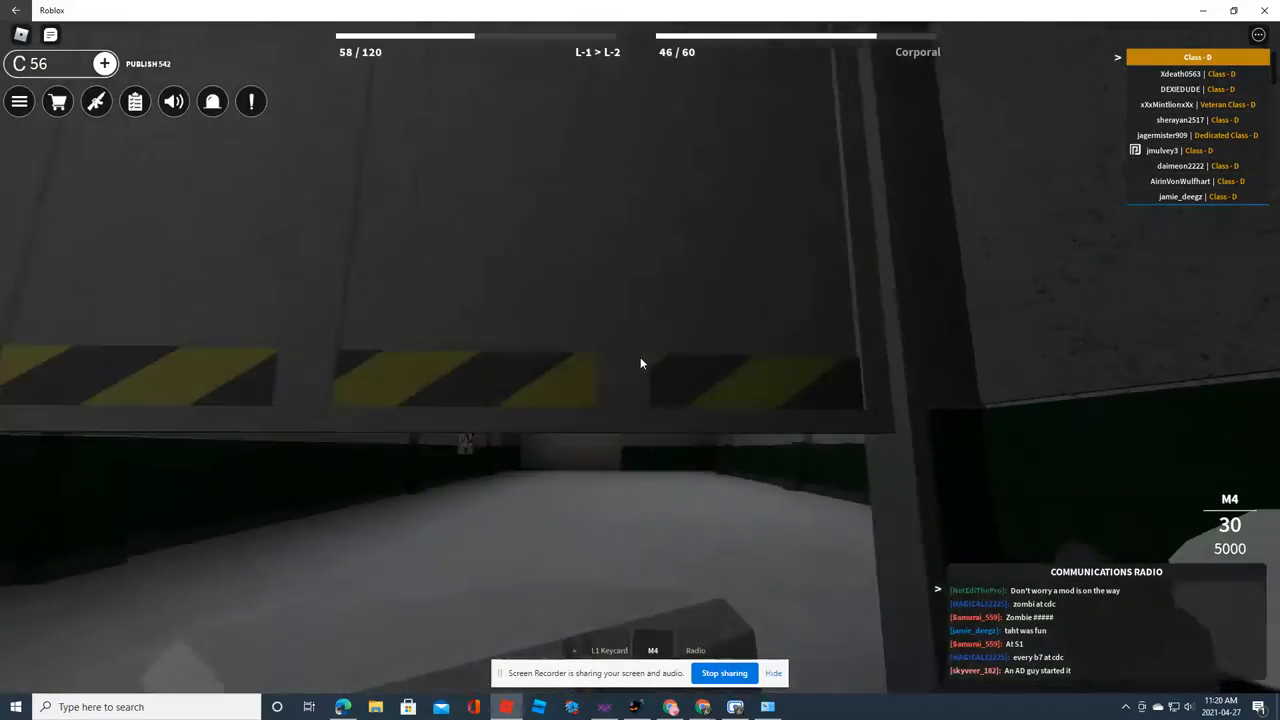
# Cross the large hall, pass the Sector 2 doorway and continue down the red-walled corridor past the SAFE sign
pyautogui.press('w')
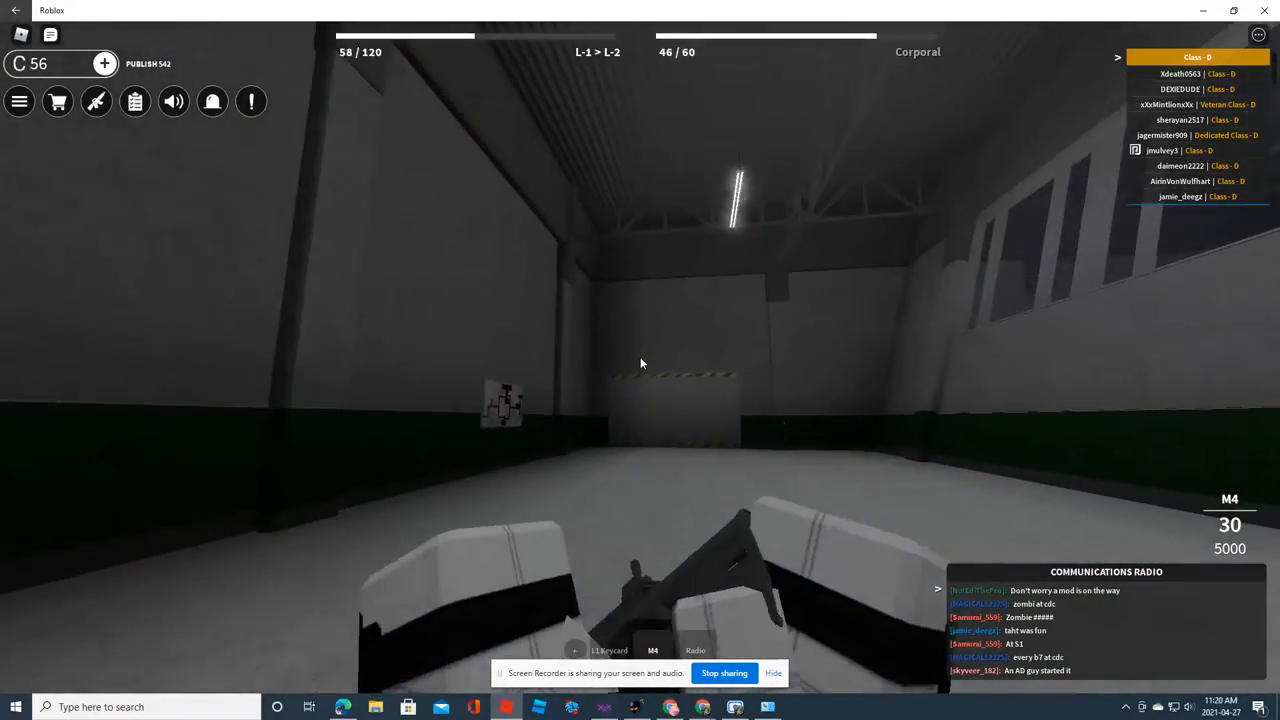
pyautogui.press('w')
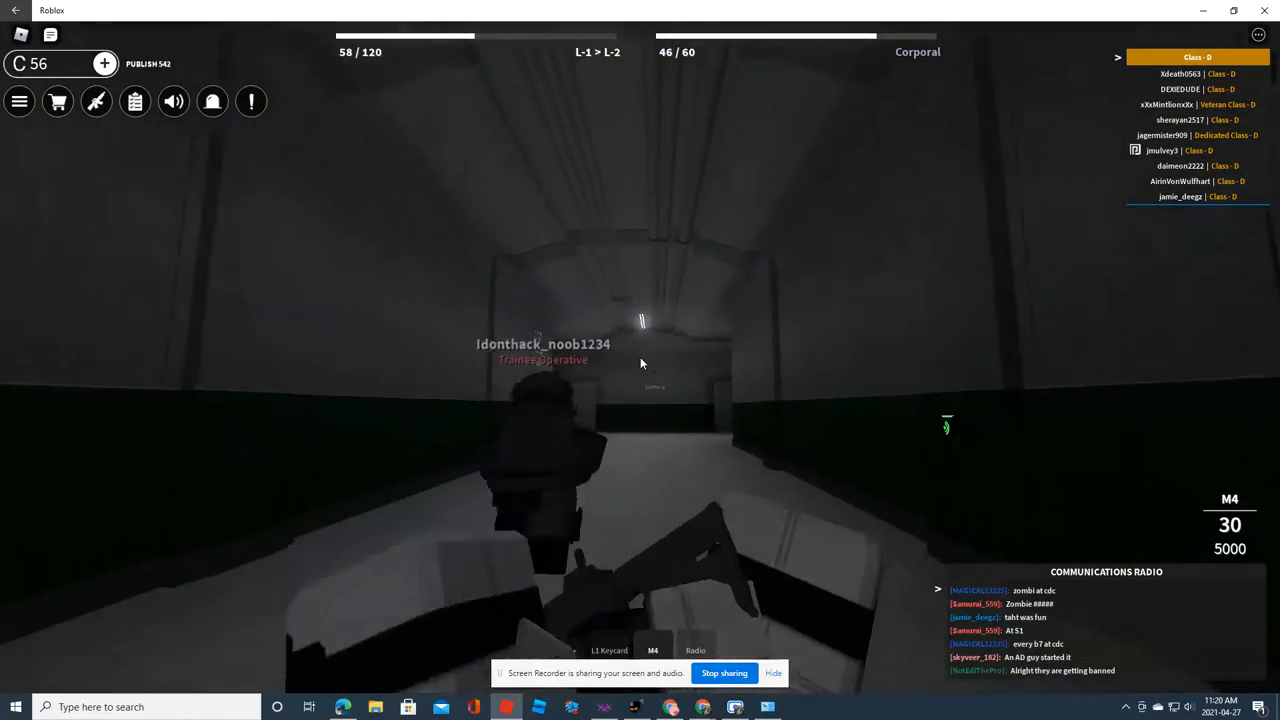
pyautogui.press('w')
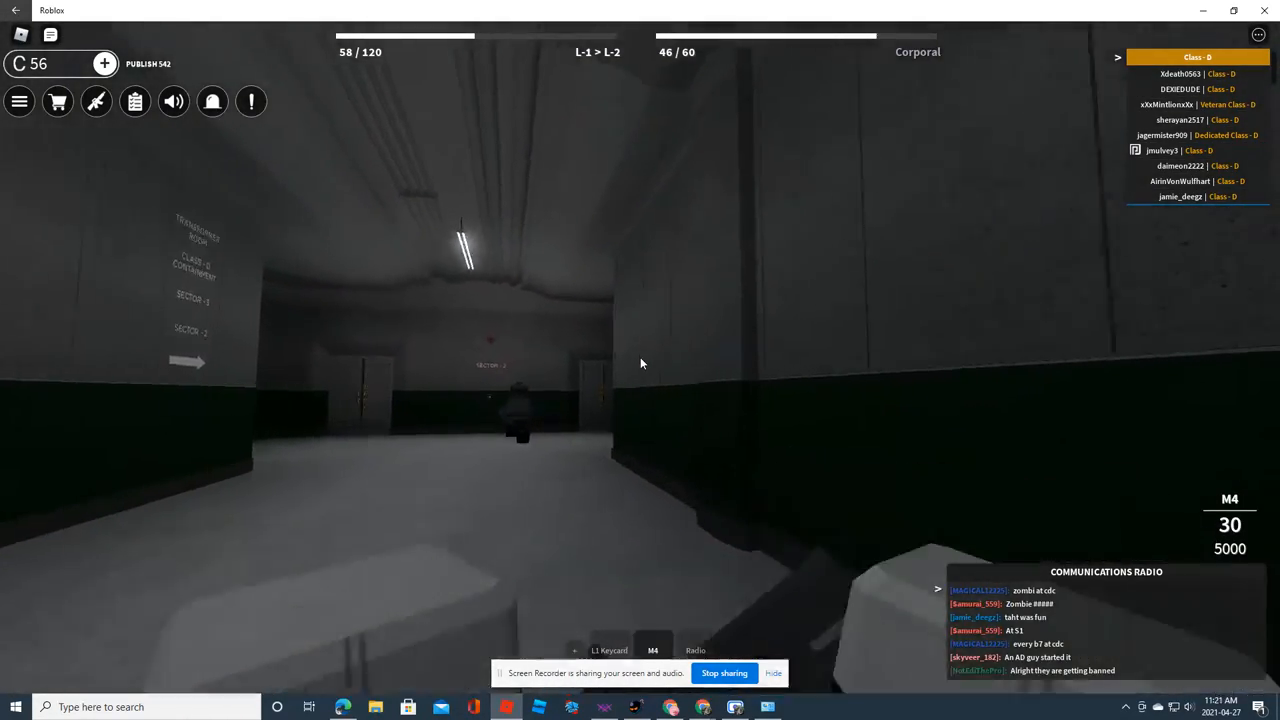
pyautogui.press('w')
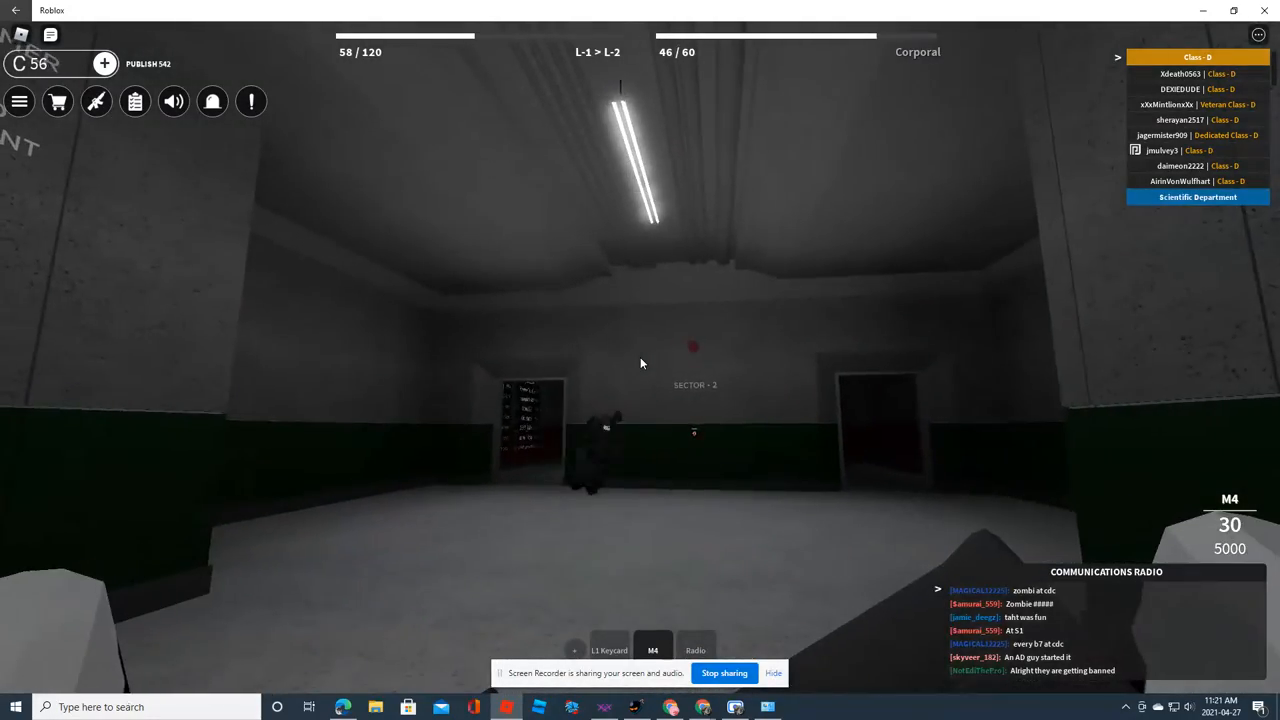
pyautogui.press('w')
pyautogui.press('w')
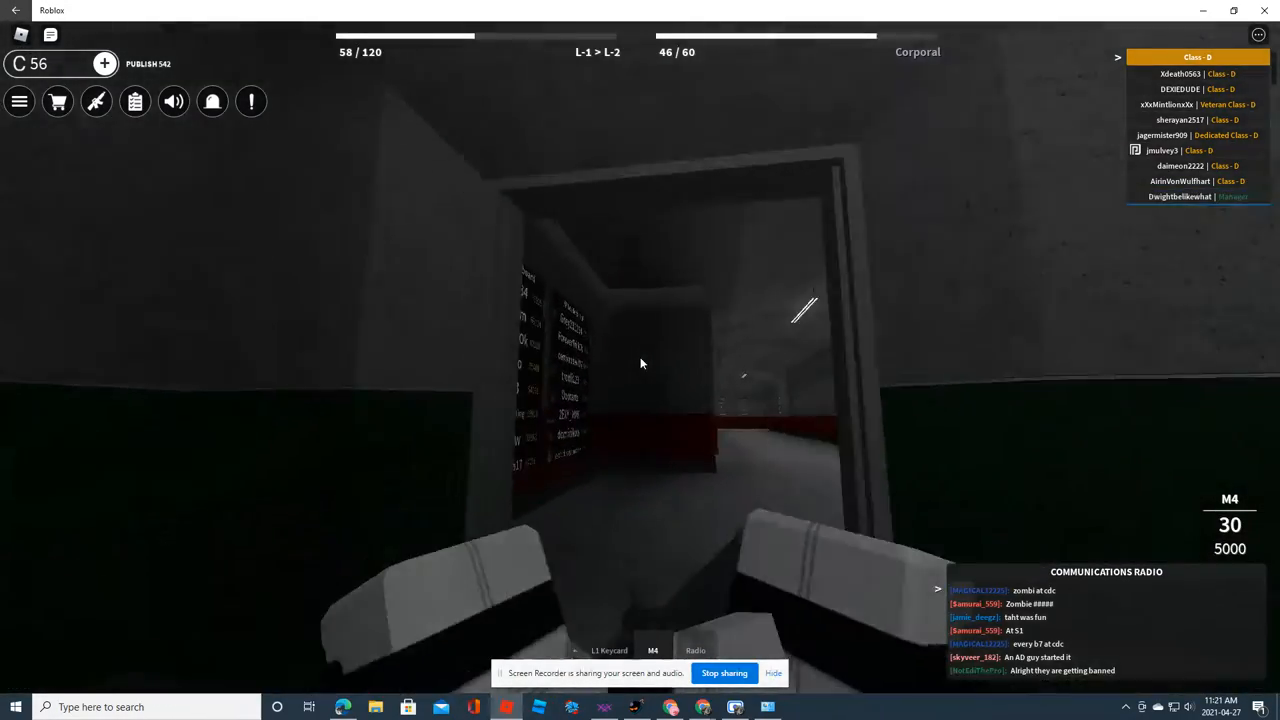
pyautogui.press('w')
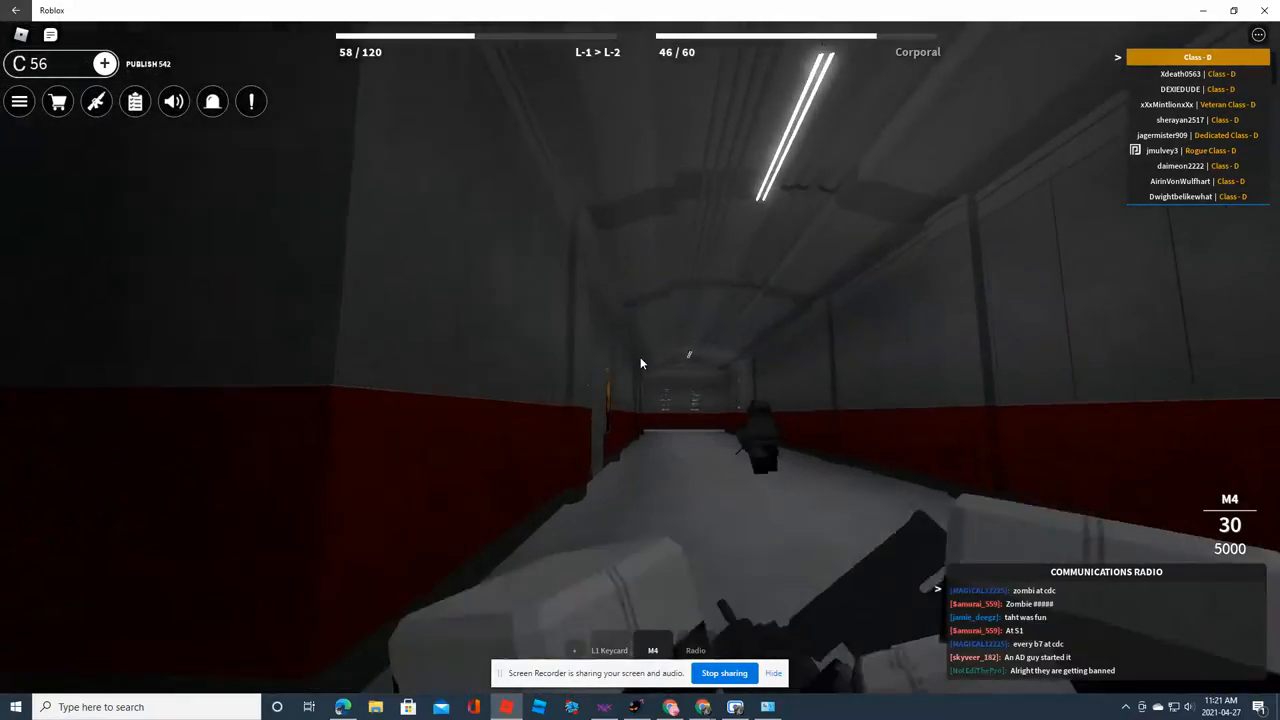
pyautogui.press('w')
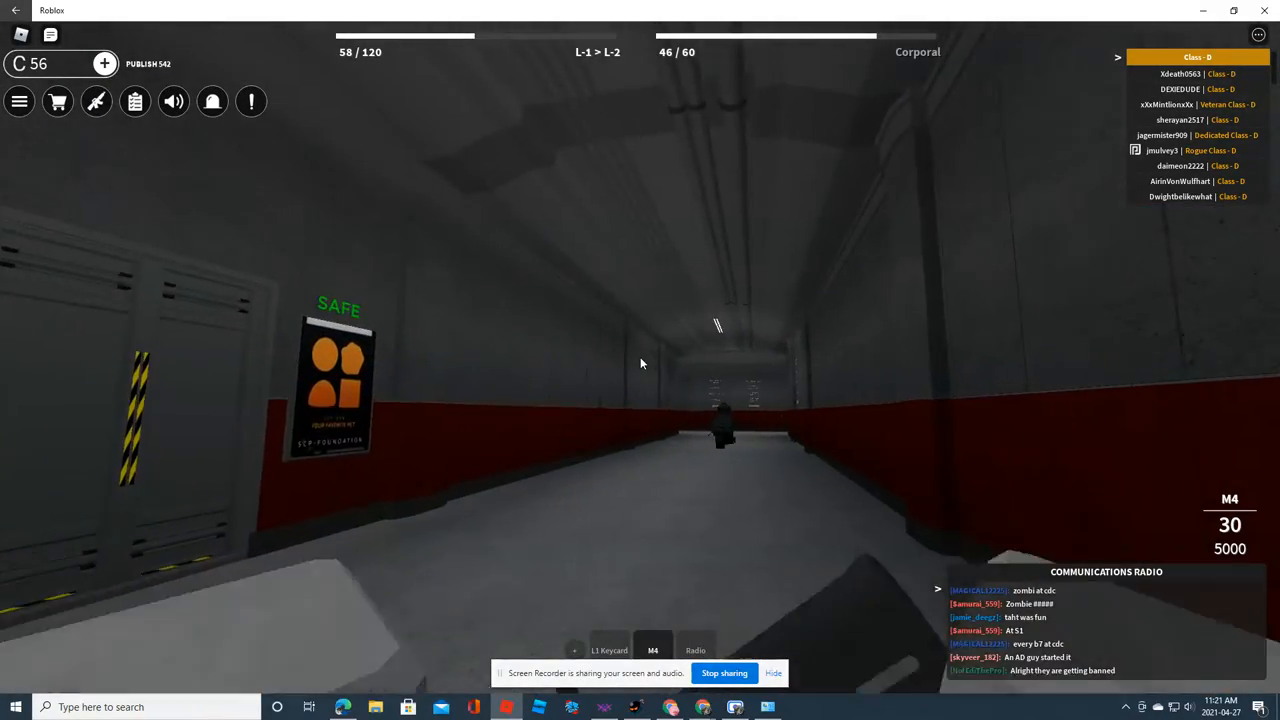
pyautogui.press('w')
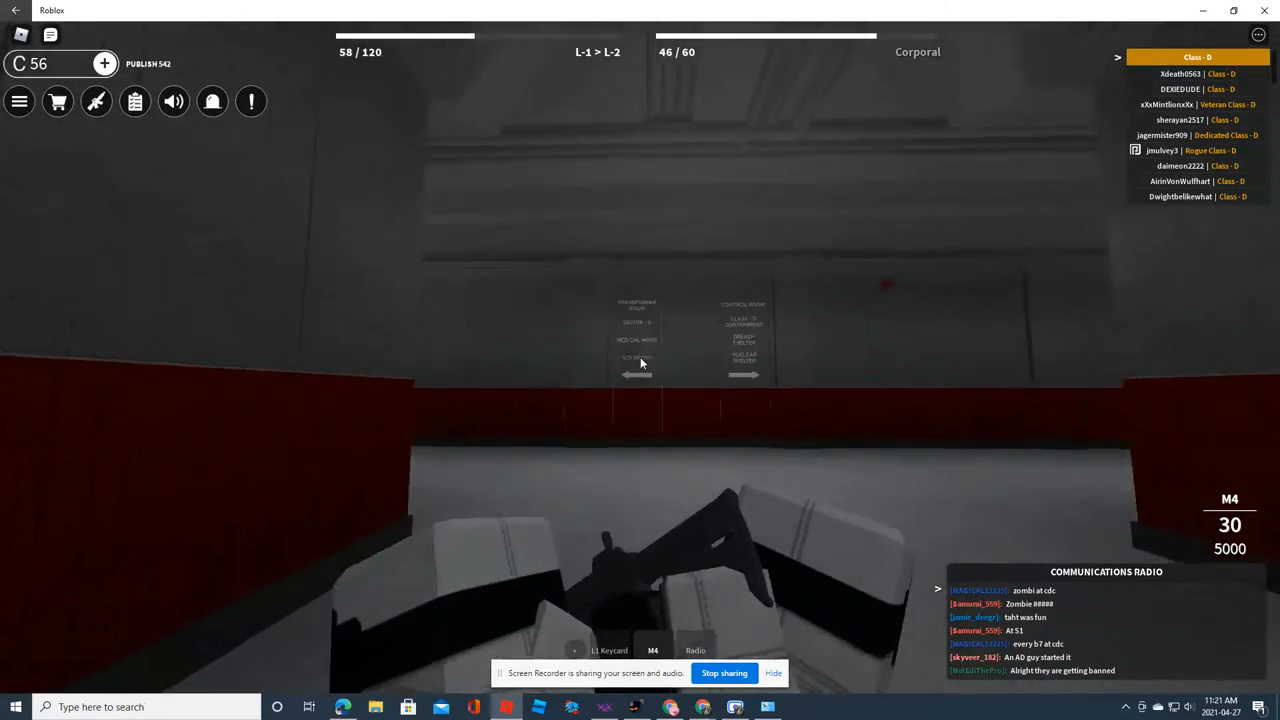
# From the direction signs, follow the Nuclear Shelter corridor around the corner to the heavy door
pyautogui.press('w')
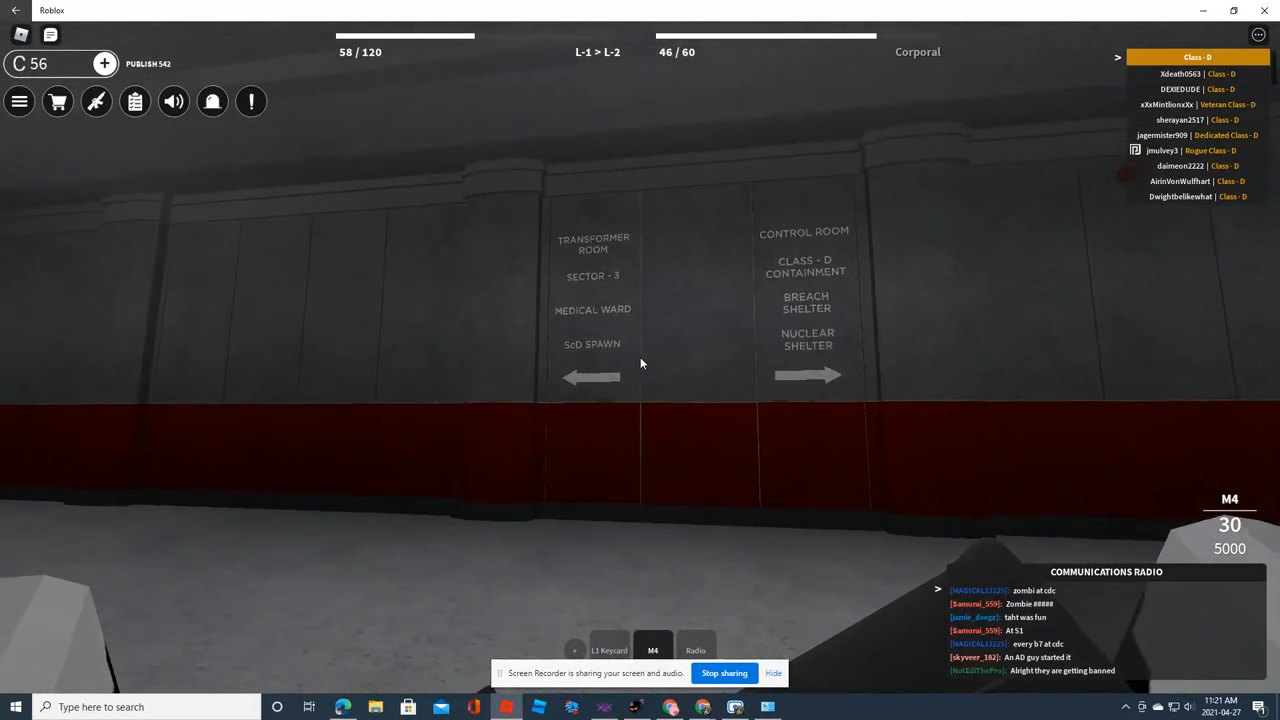
pyautogui.press('w')
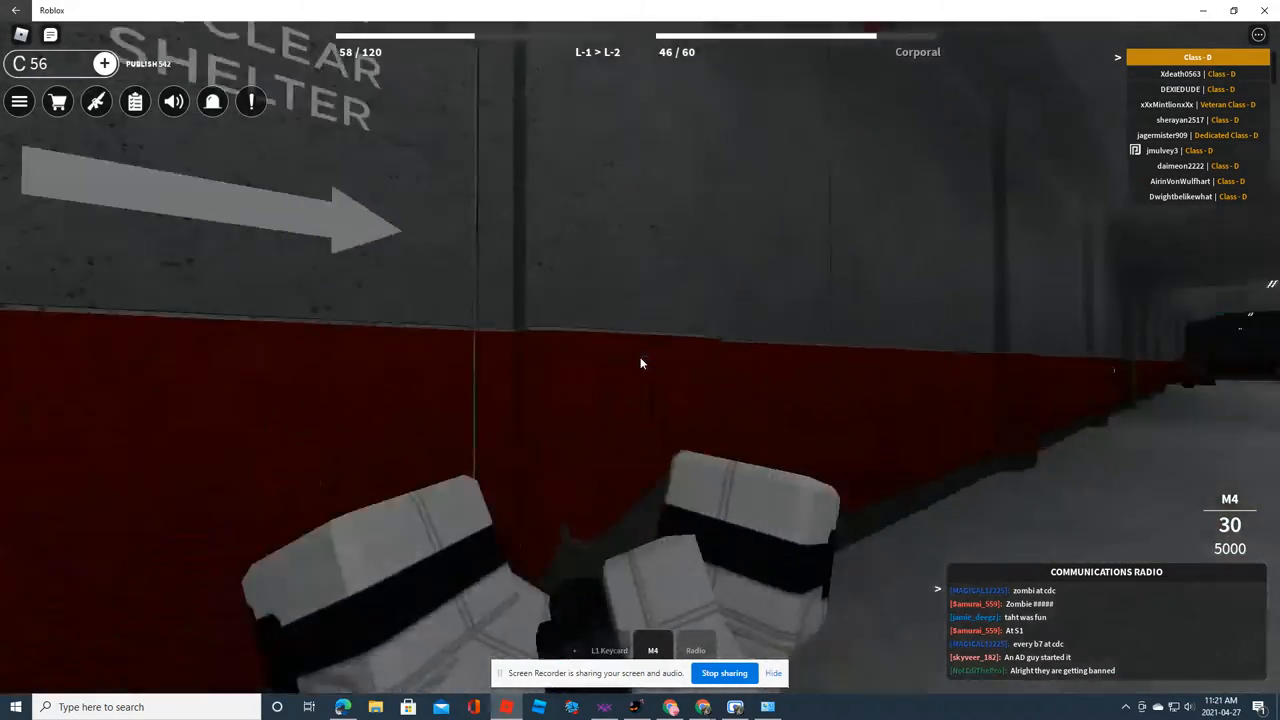
pyautogui.press('w')
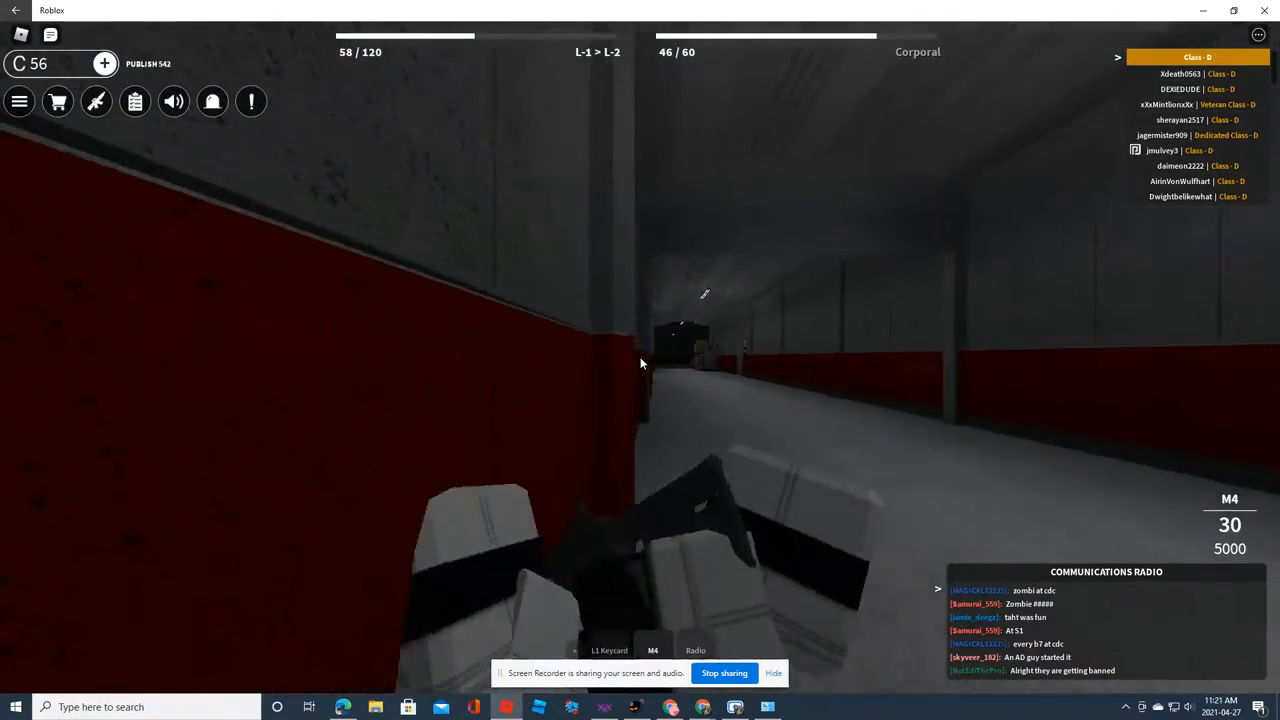
pyautogui.press('w')
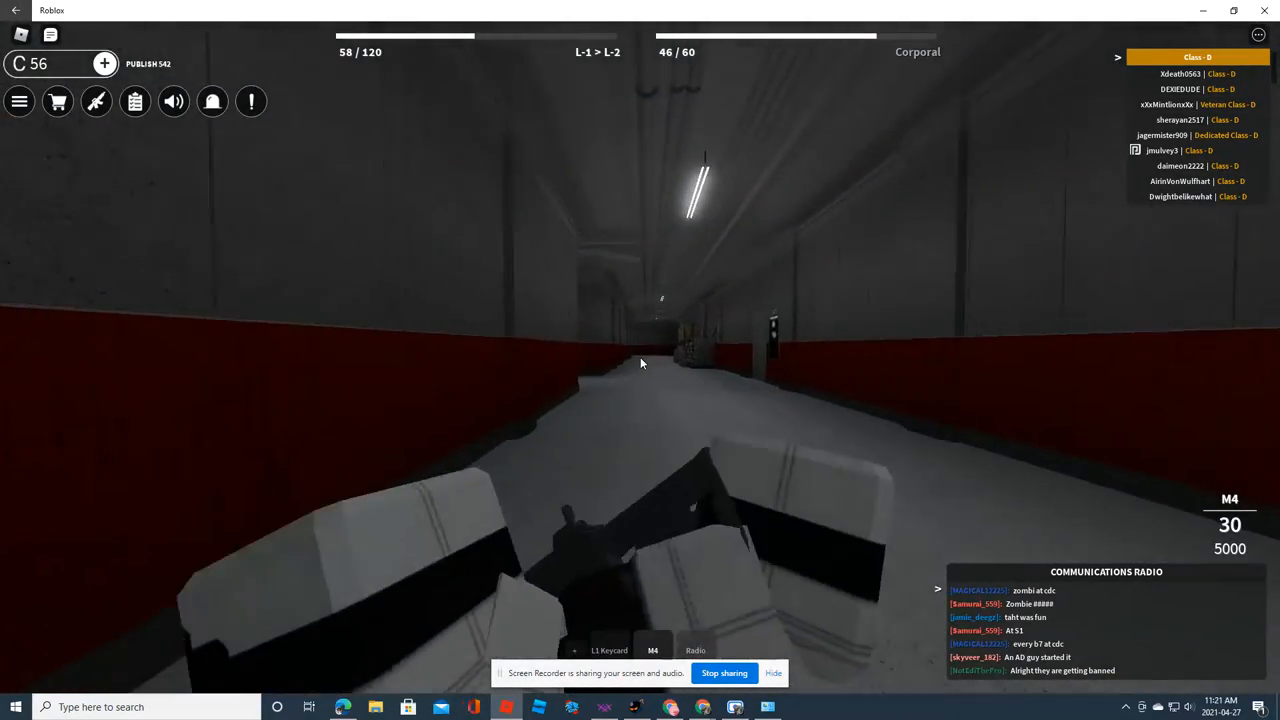
pyautogui.press('w')
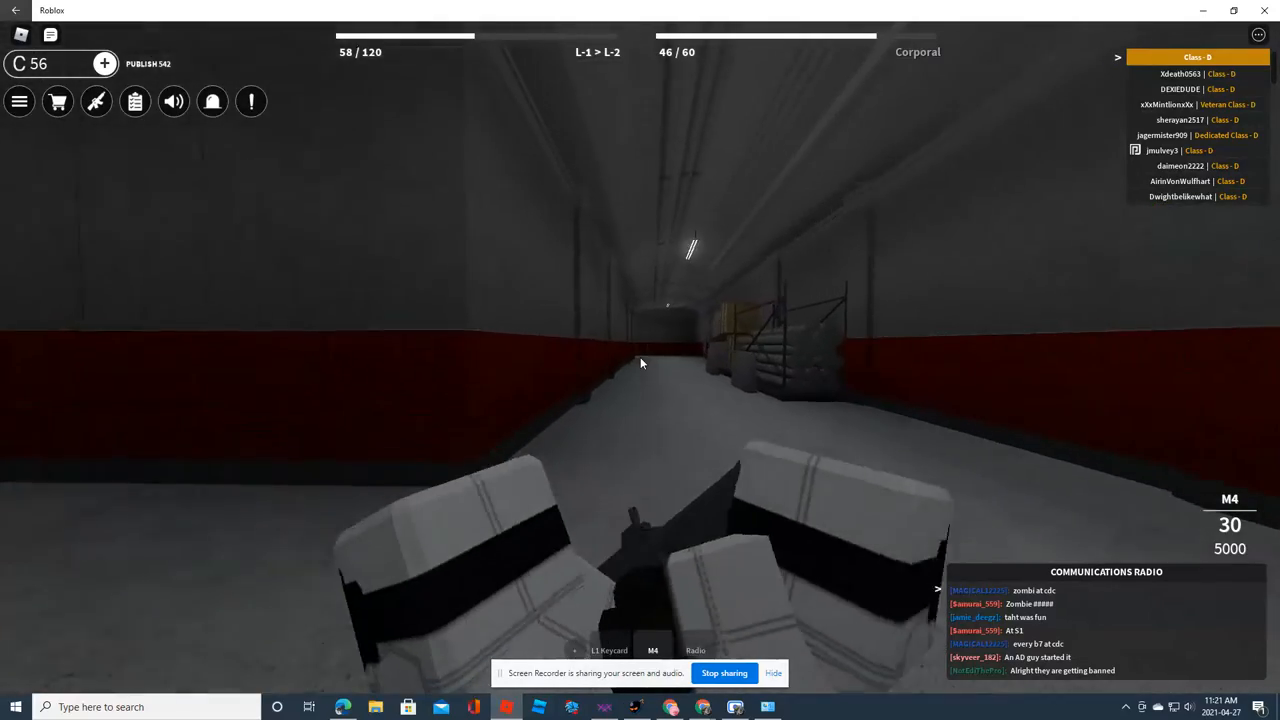
pyautogui.press('w')
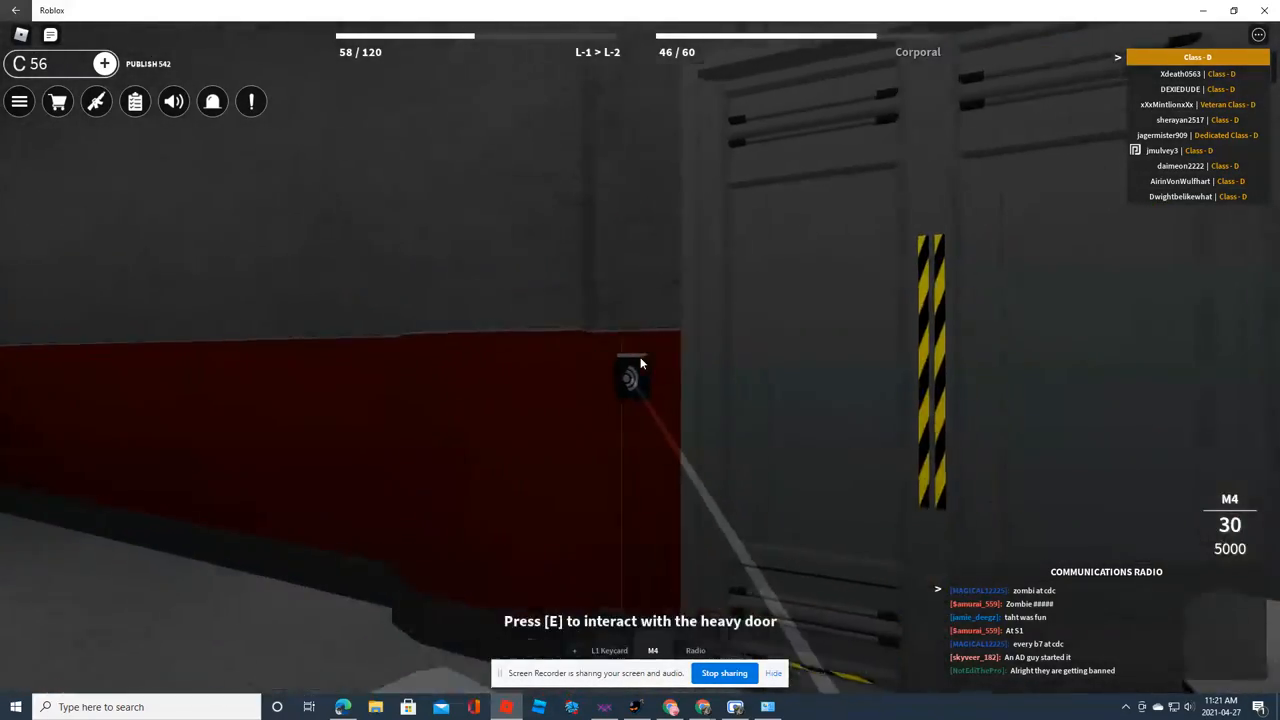
# Open the heavy door with E and walk through it down the corridor toward the Prometheus Labs area
pyautogui.press('e')
pyautogui.press('w')
pyautogui.press('w')
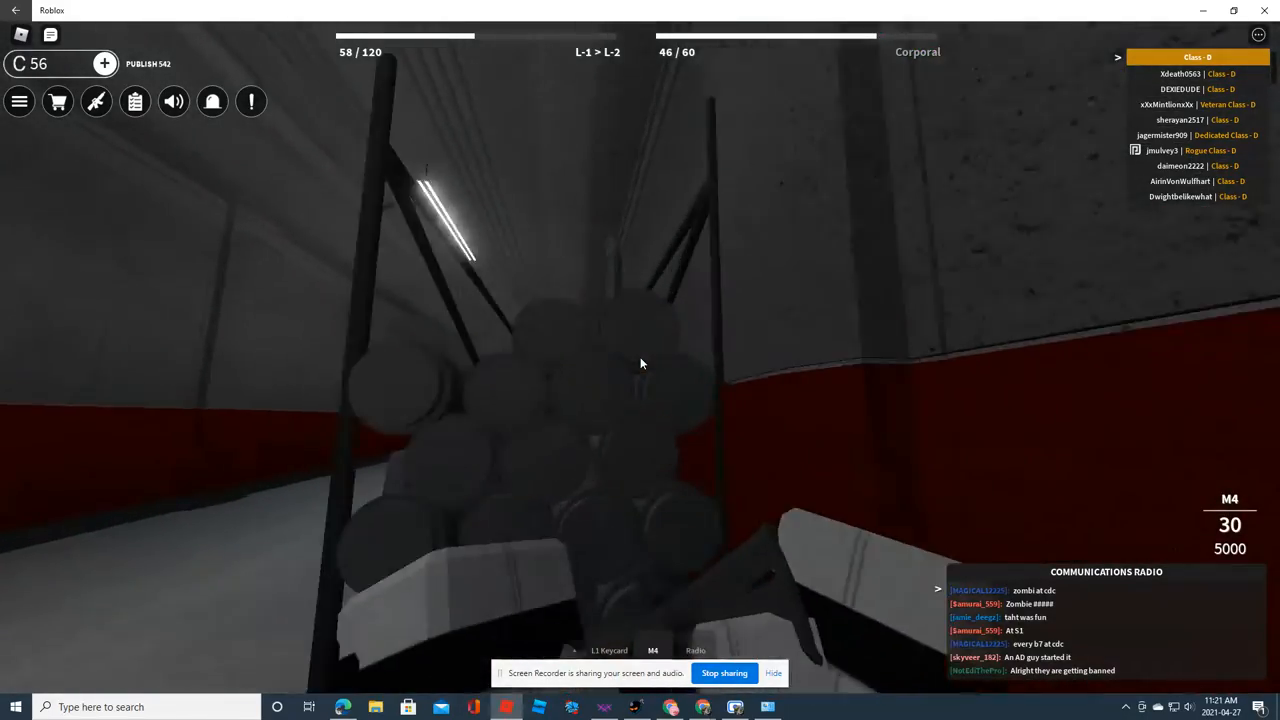
pyautogui.press('w')
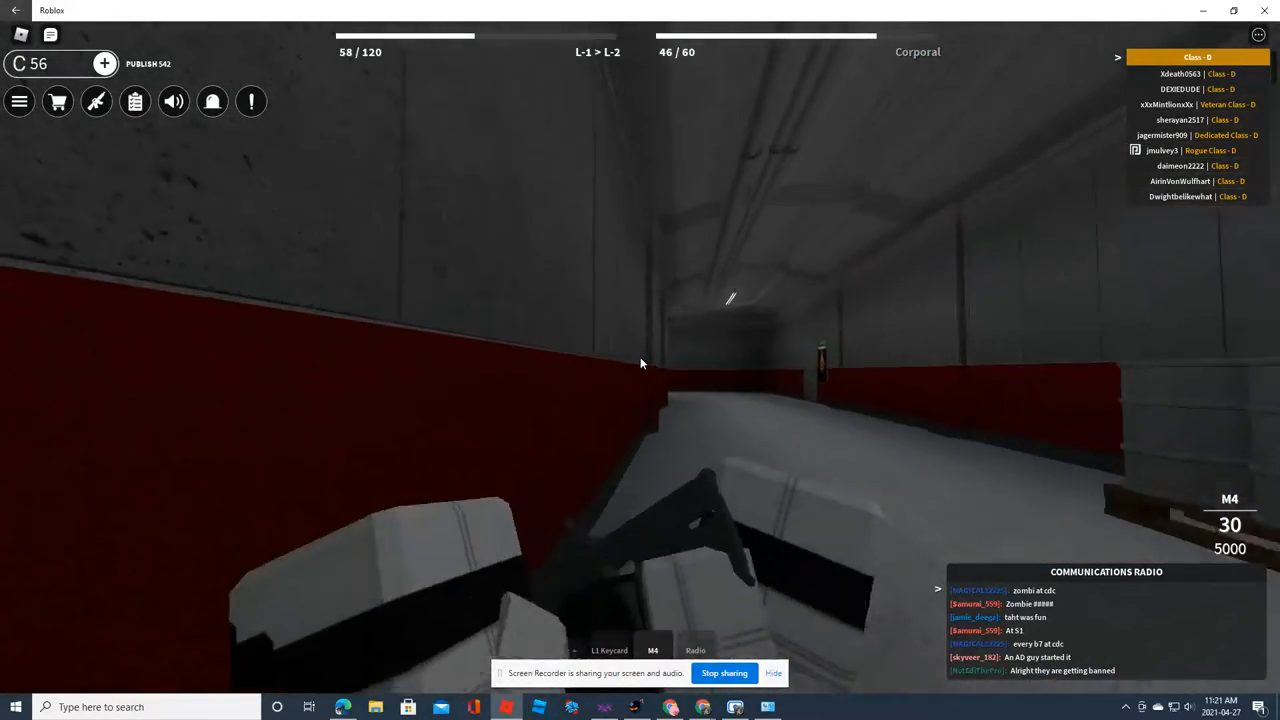
pyautogui.press('w')
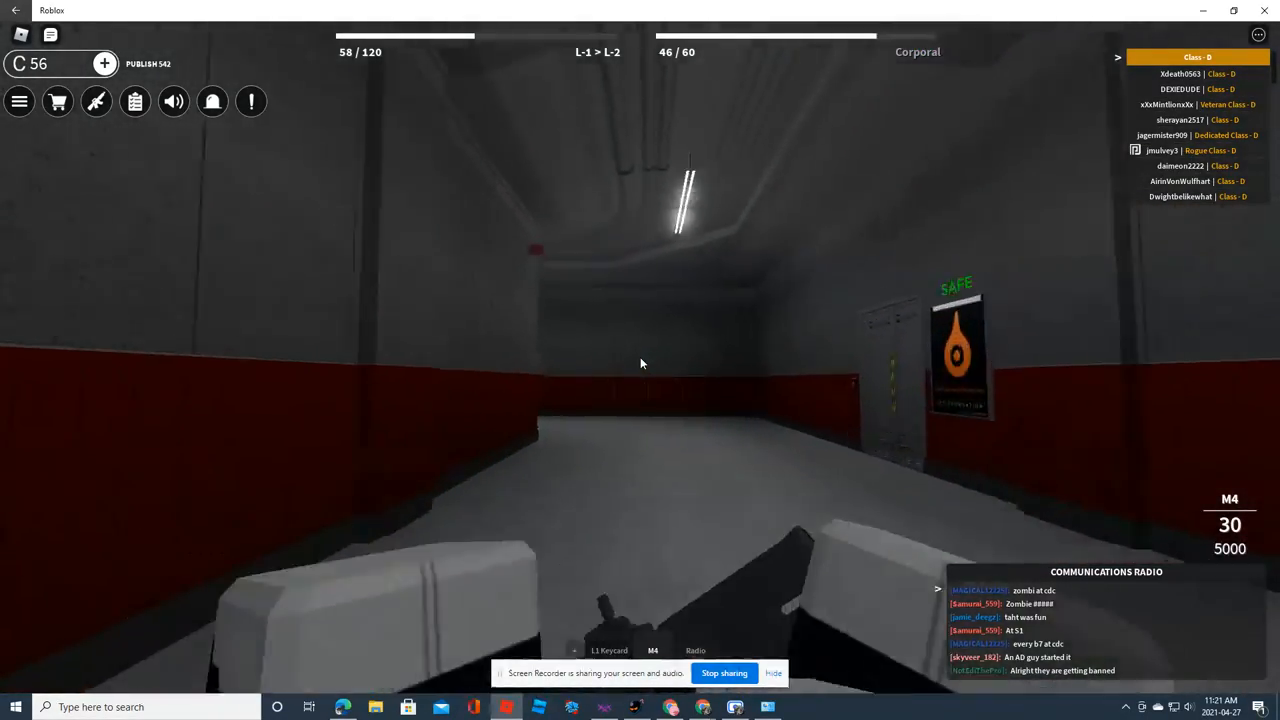
pyautogui.press('w')
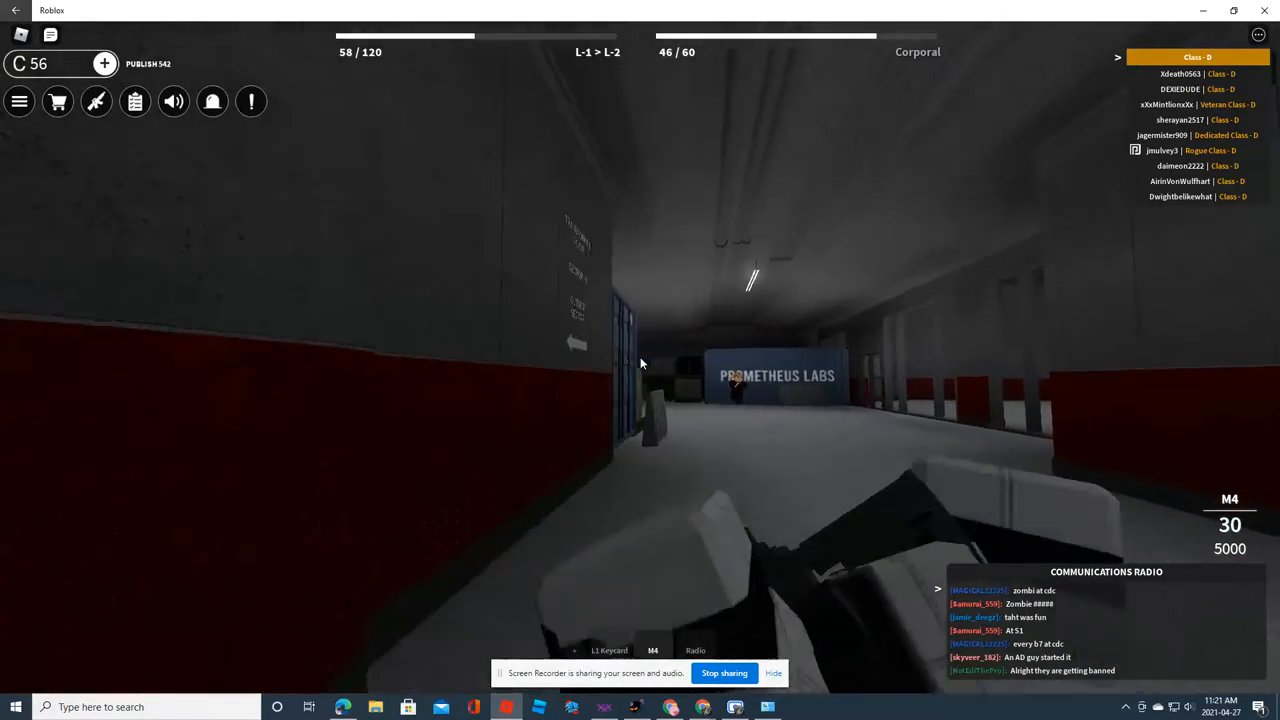
# Walk past the Prometheus Labs container and the armed operative, through the doorways into the storage room
pyautogui.press('w')
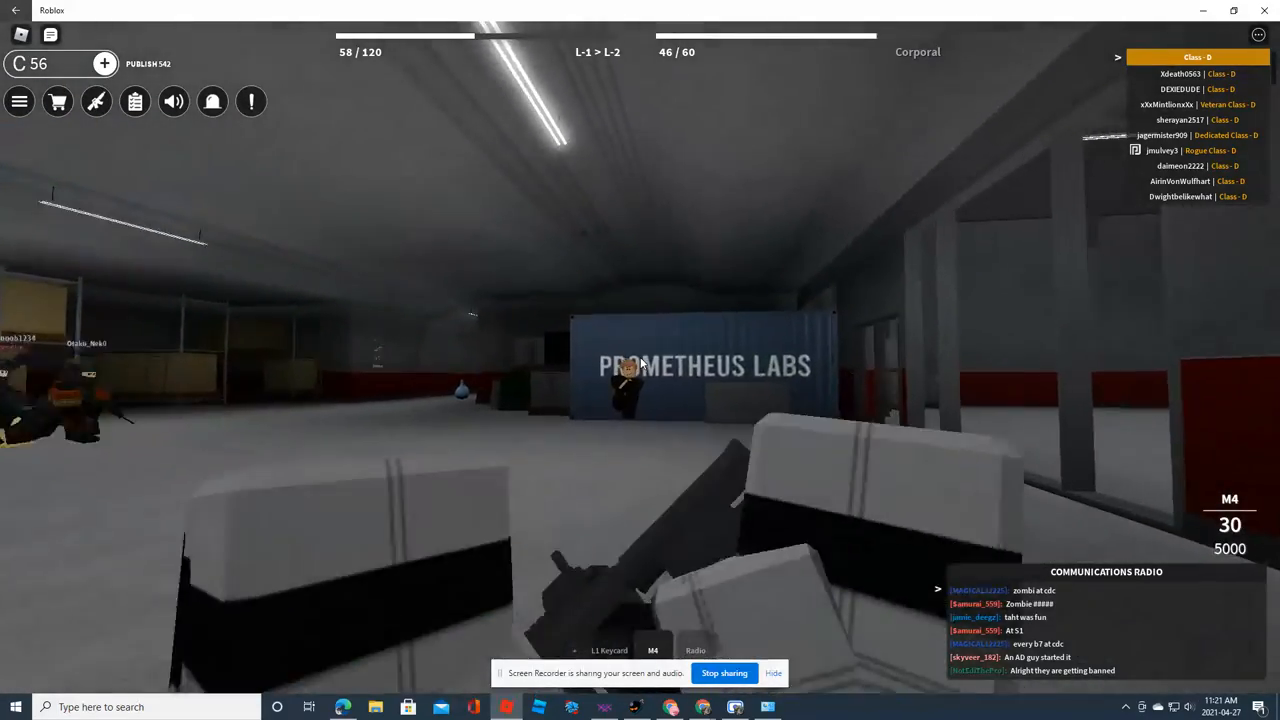
pyautogui.press('w')
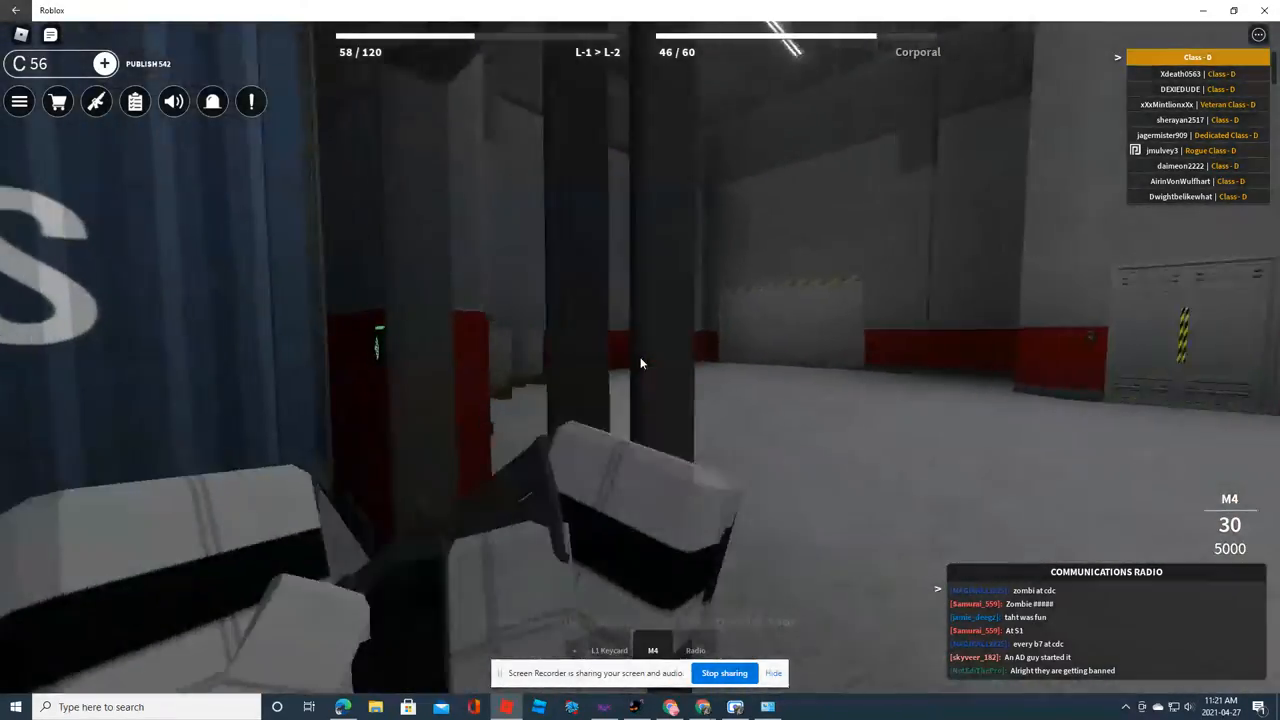
pyautogui.press('w')
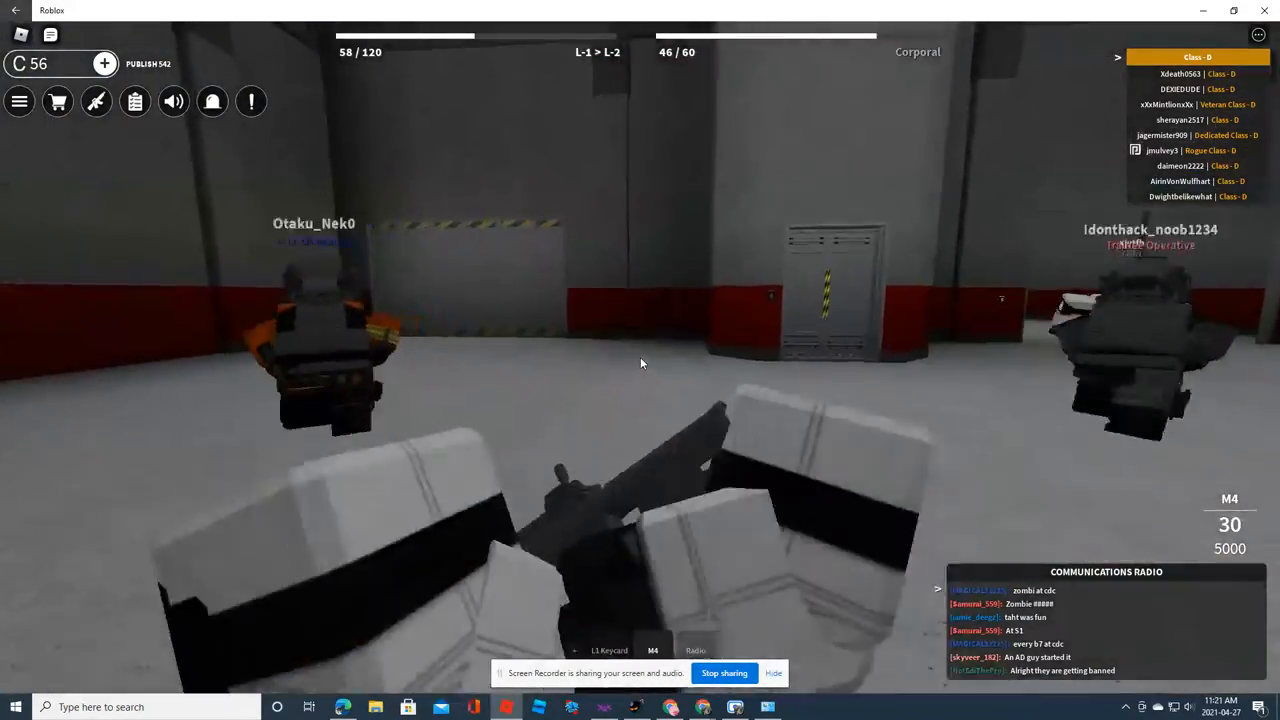
pyautogui.press('w')
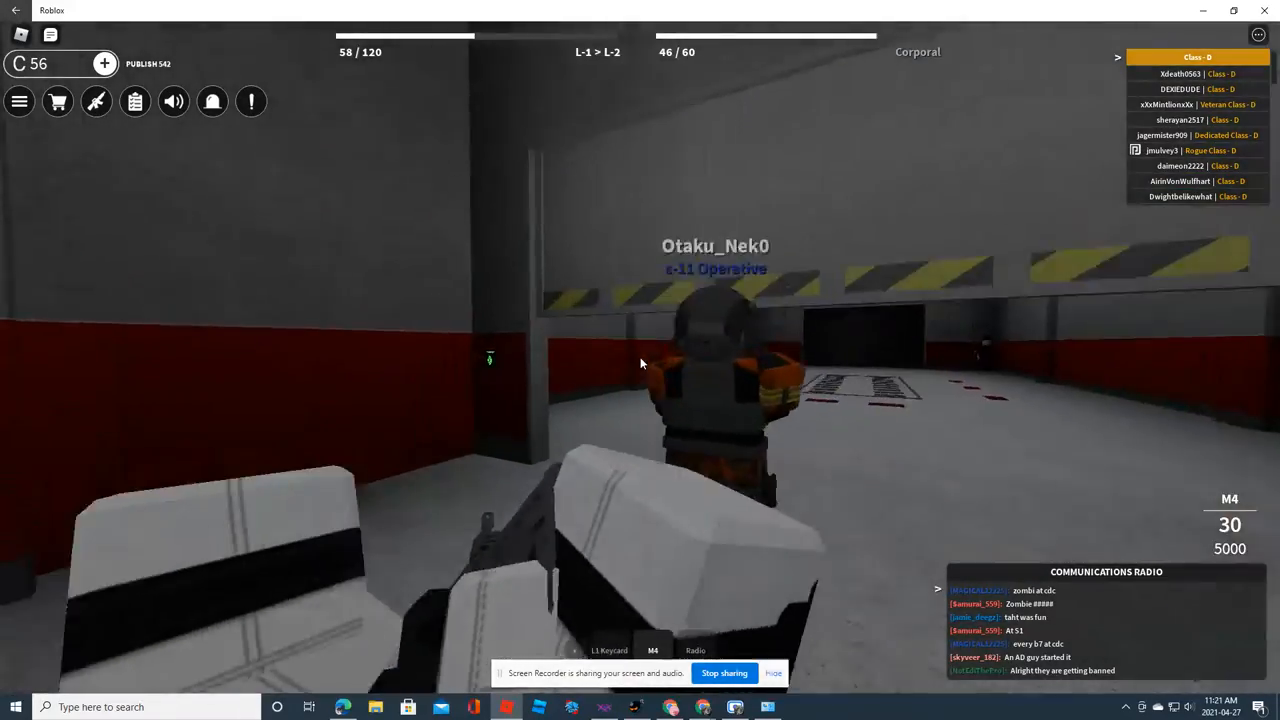
pyautogui.press('w')
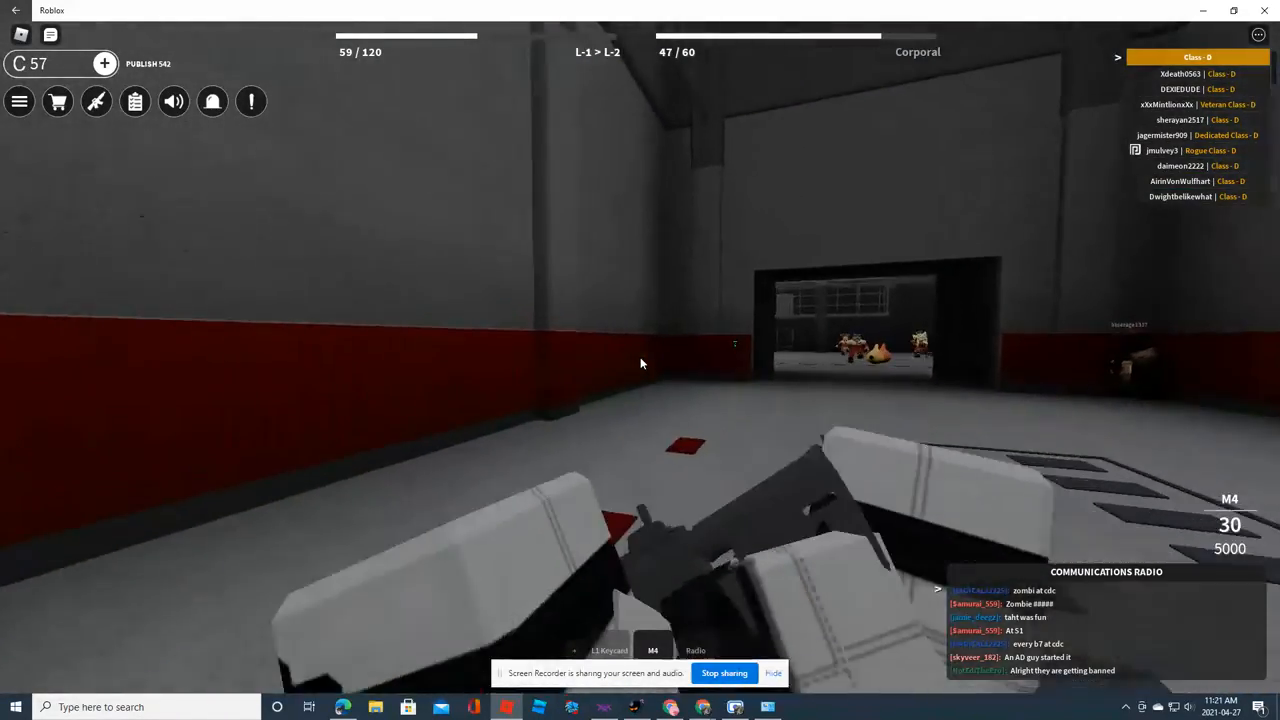
pyautogui.press('w')
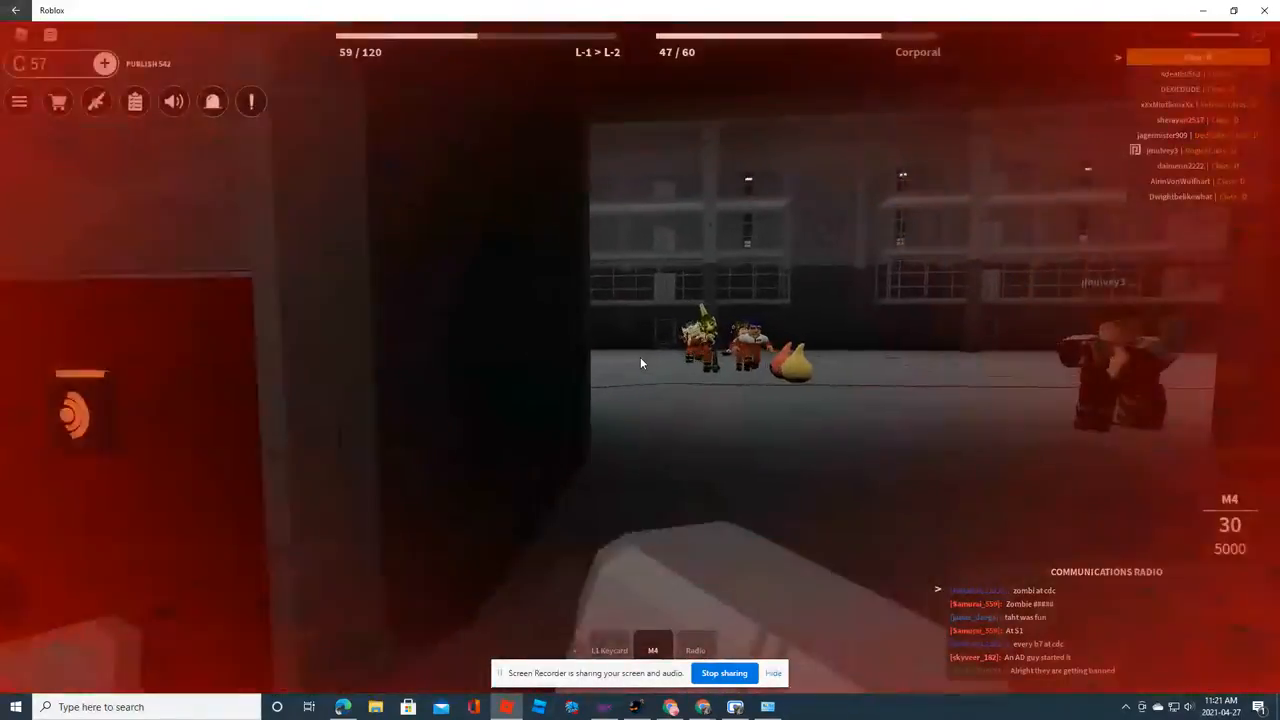
pyautogui.press('w')
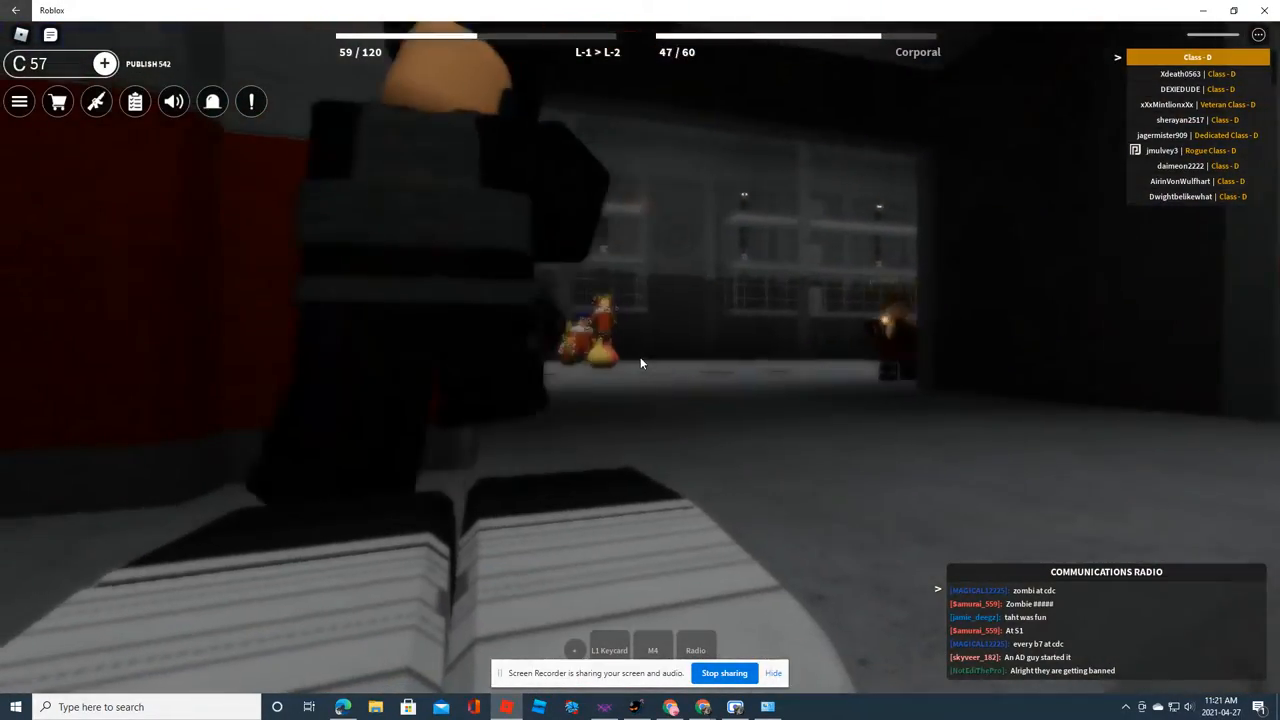
pyautogui.press('w')
pyautogui.press('w')
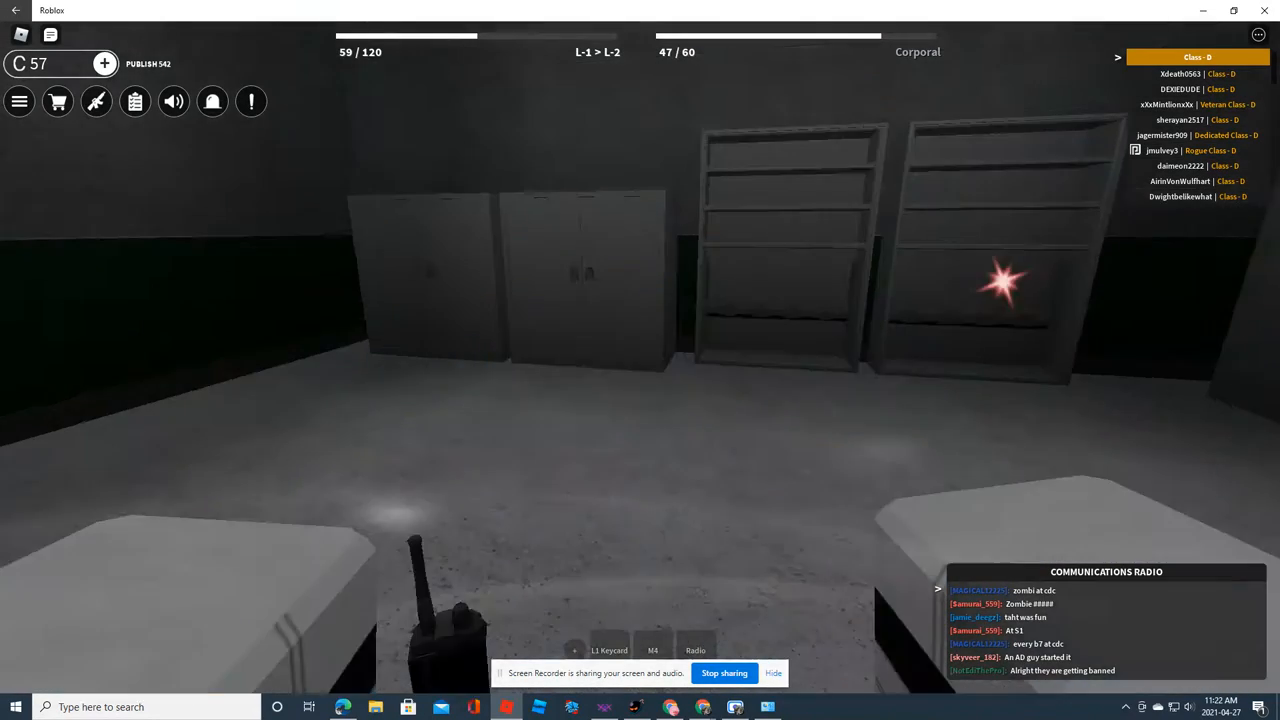
# Leave to the main menu and spawn in on the Scientific Department team as a Trainee Researcher
pyautogui.press('s')
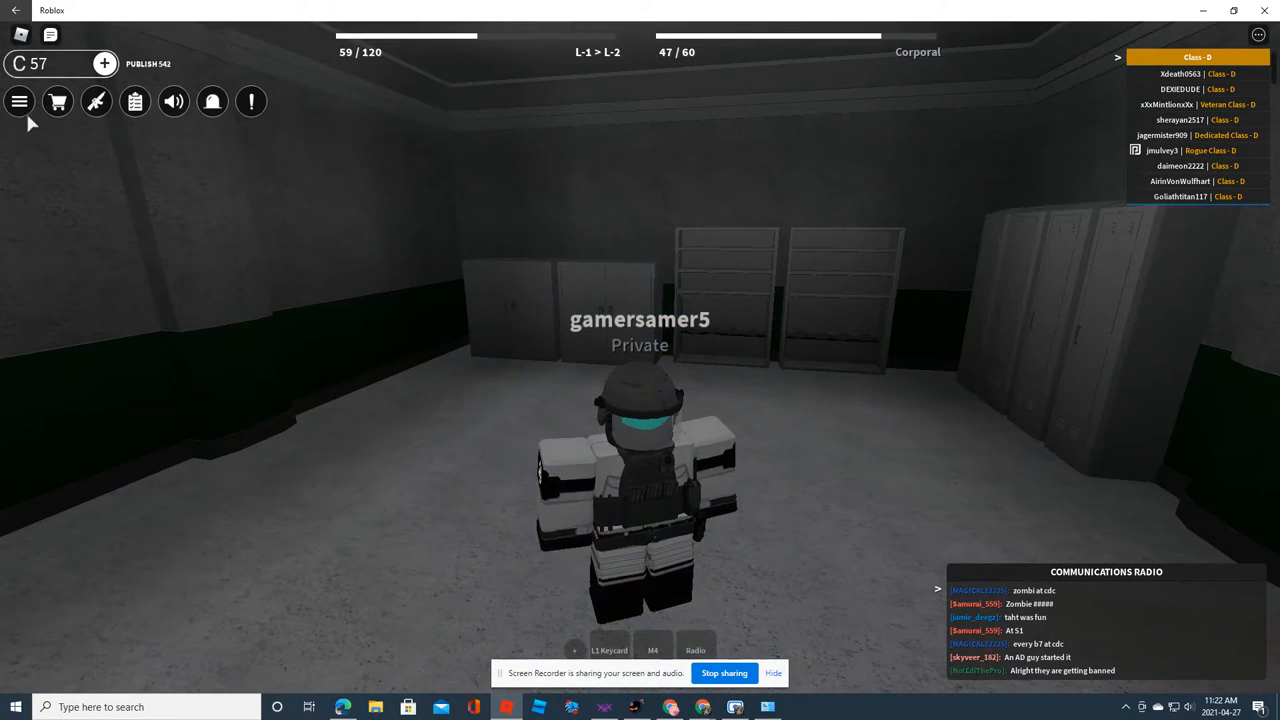
pyautogui.click(19, 101)
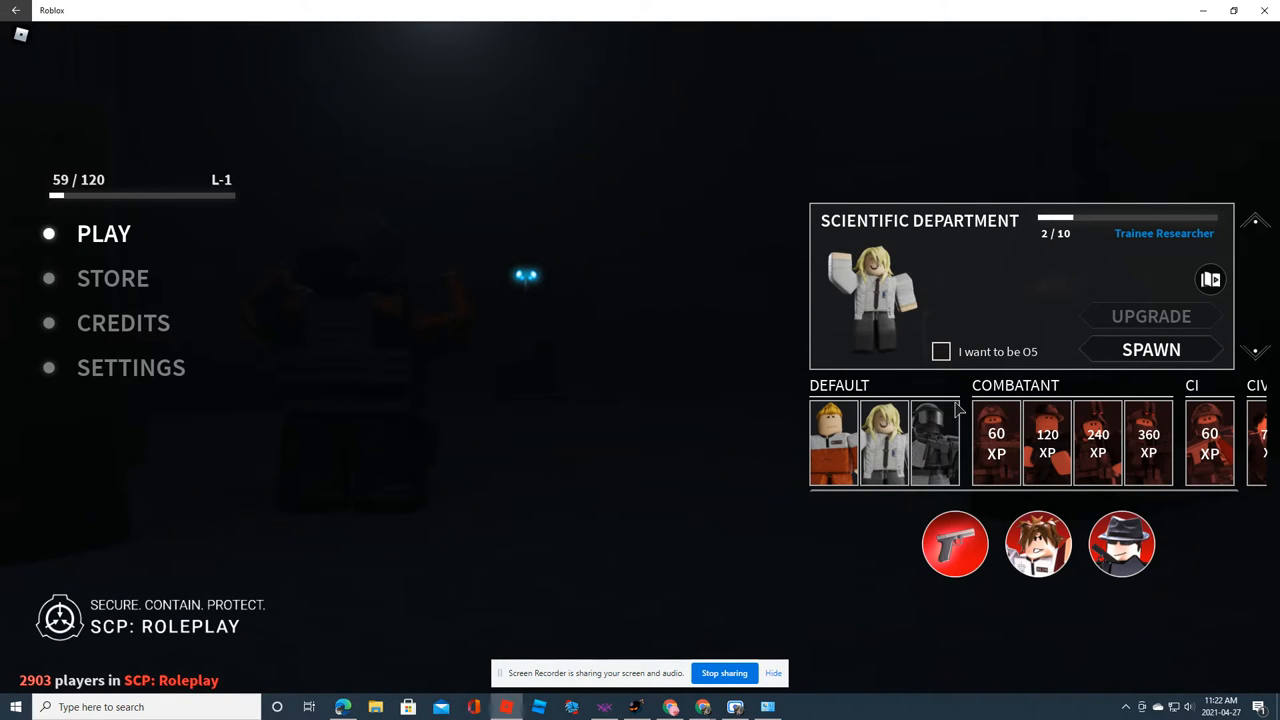
pyautogui.click(1150, 351)
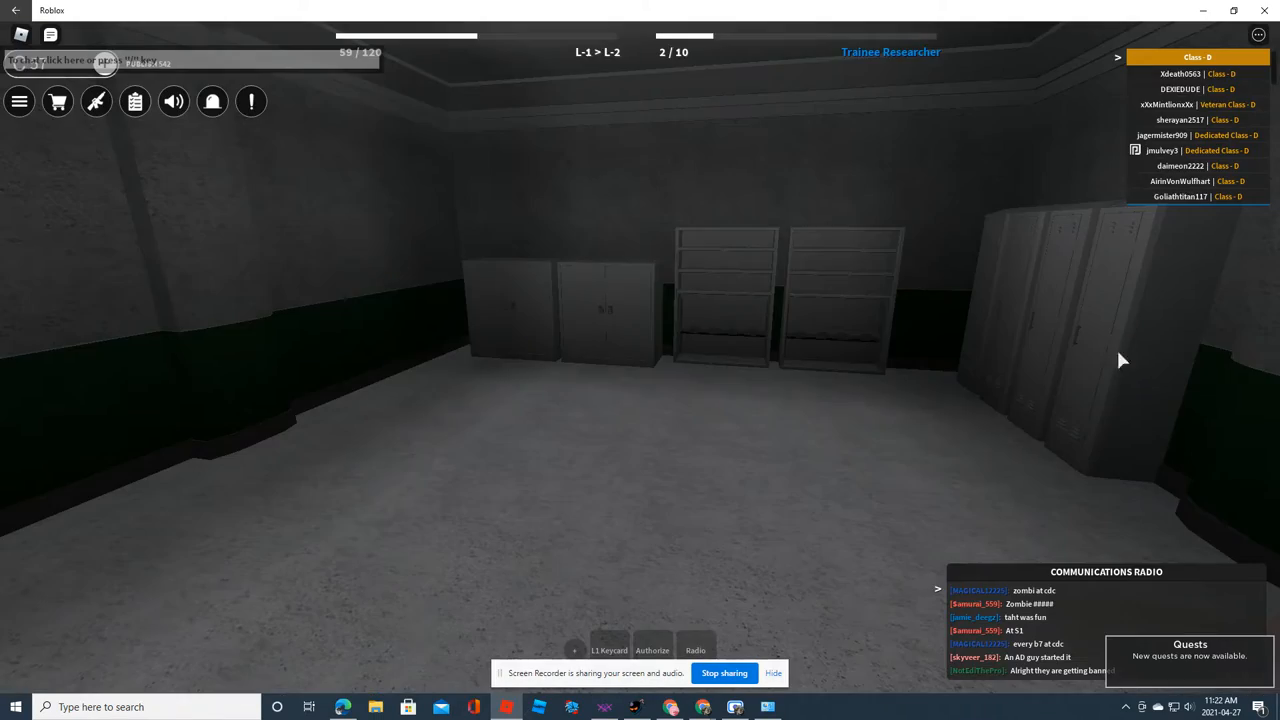
# Walk through the office up to the Intern avatar, back away, and head for the doorway
pyautogui.press('w')
pyautogui.press('w')
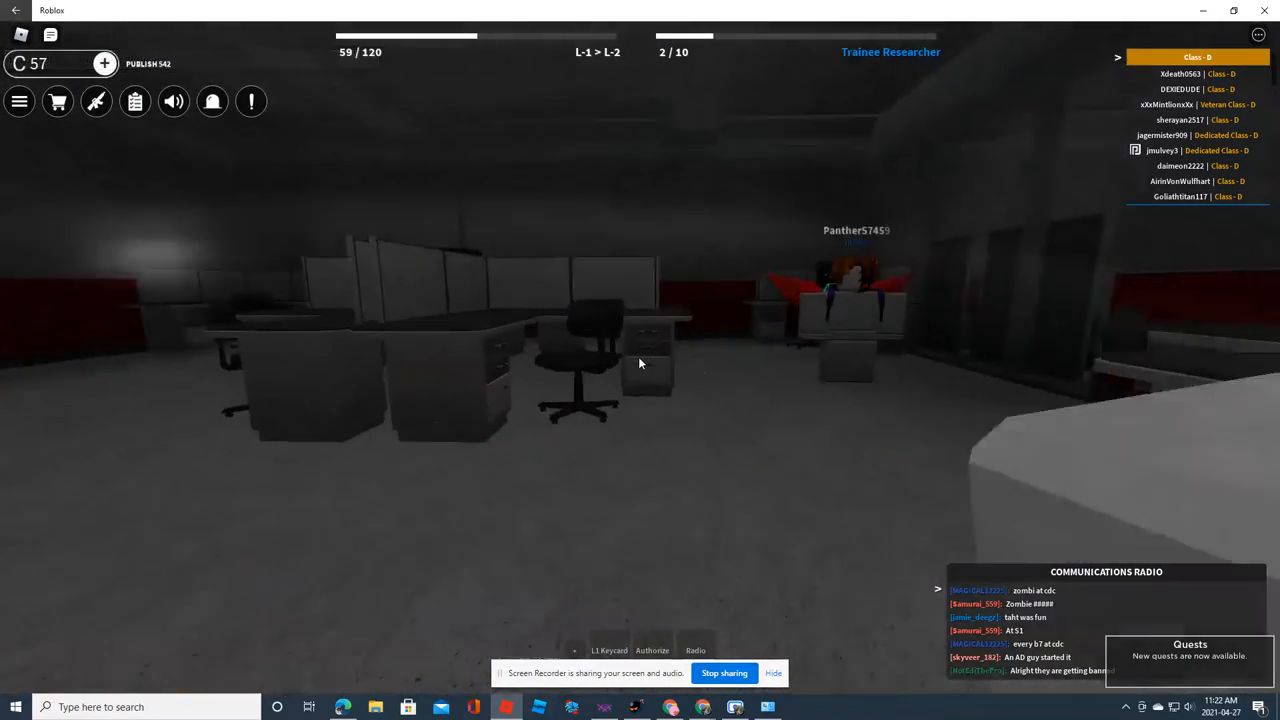
pyautogui.press('w')
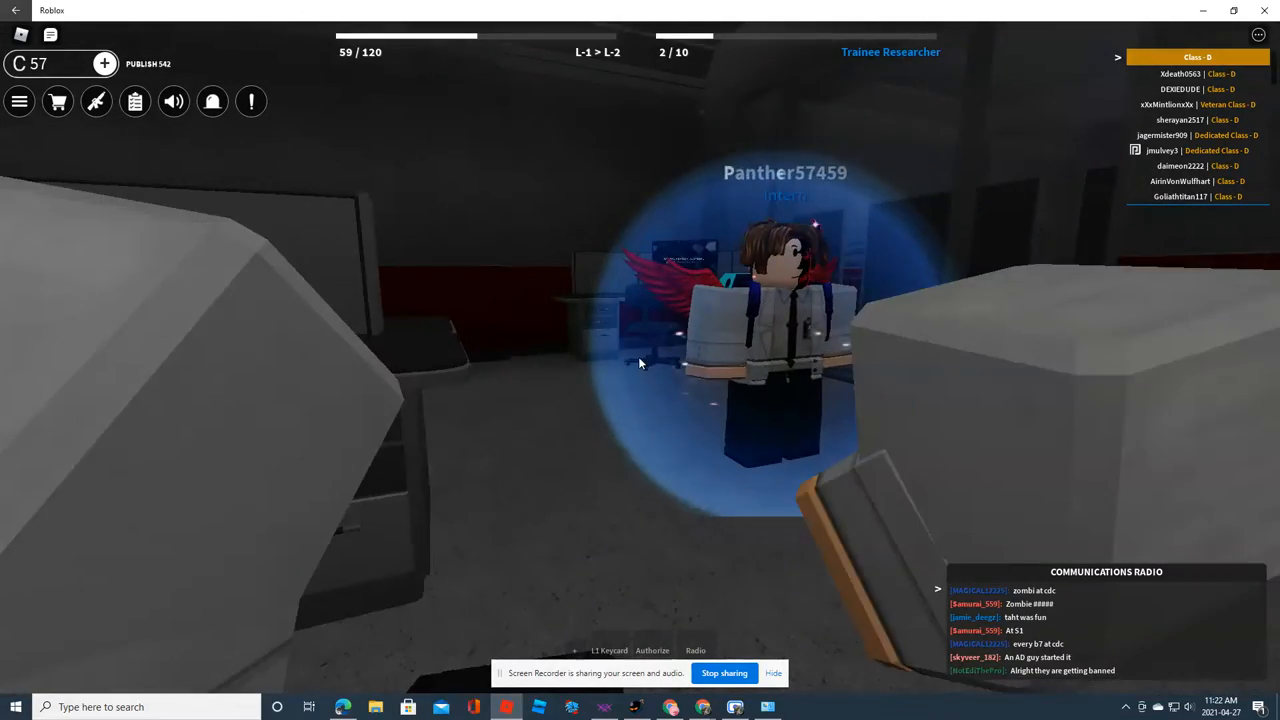
pyautogui.press('w')
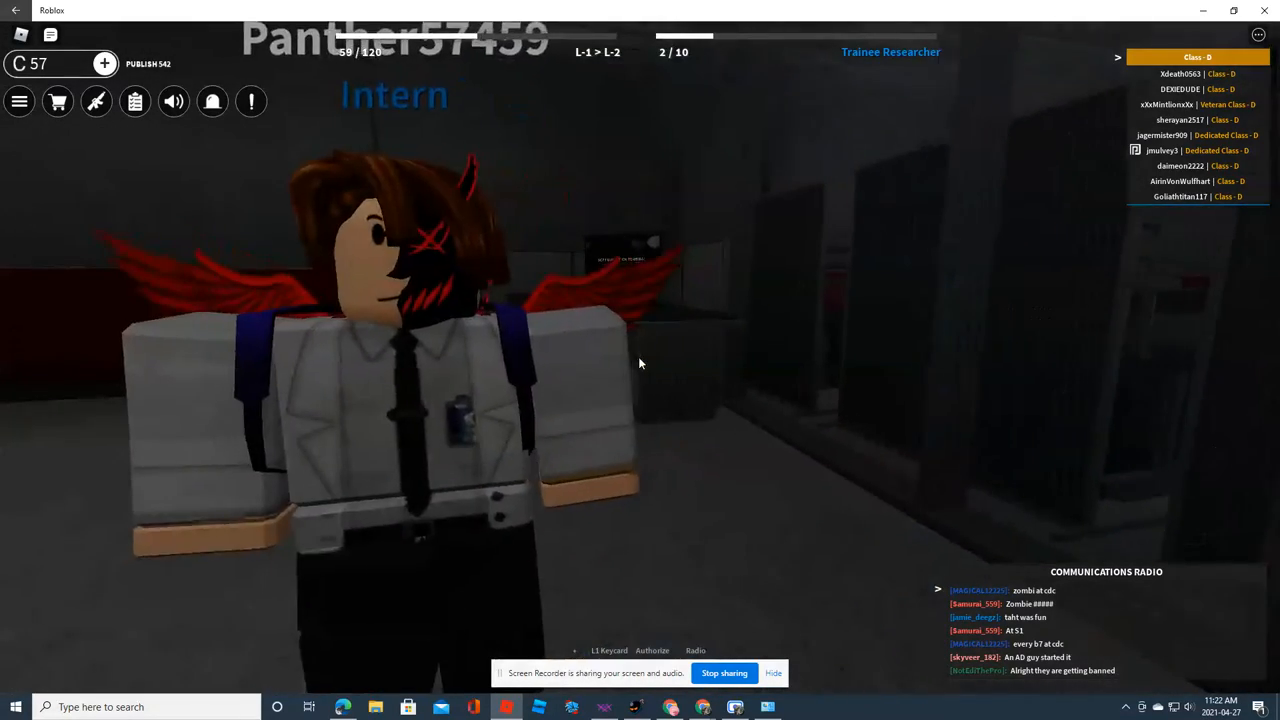
pyautogui.press('s')
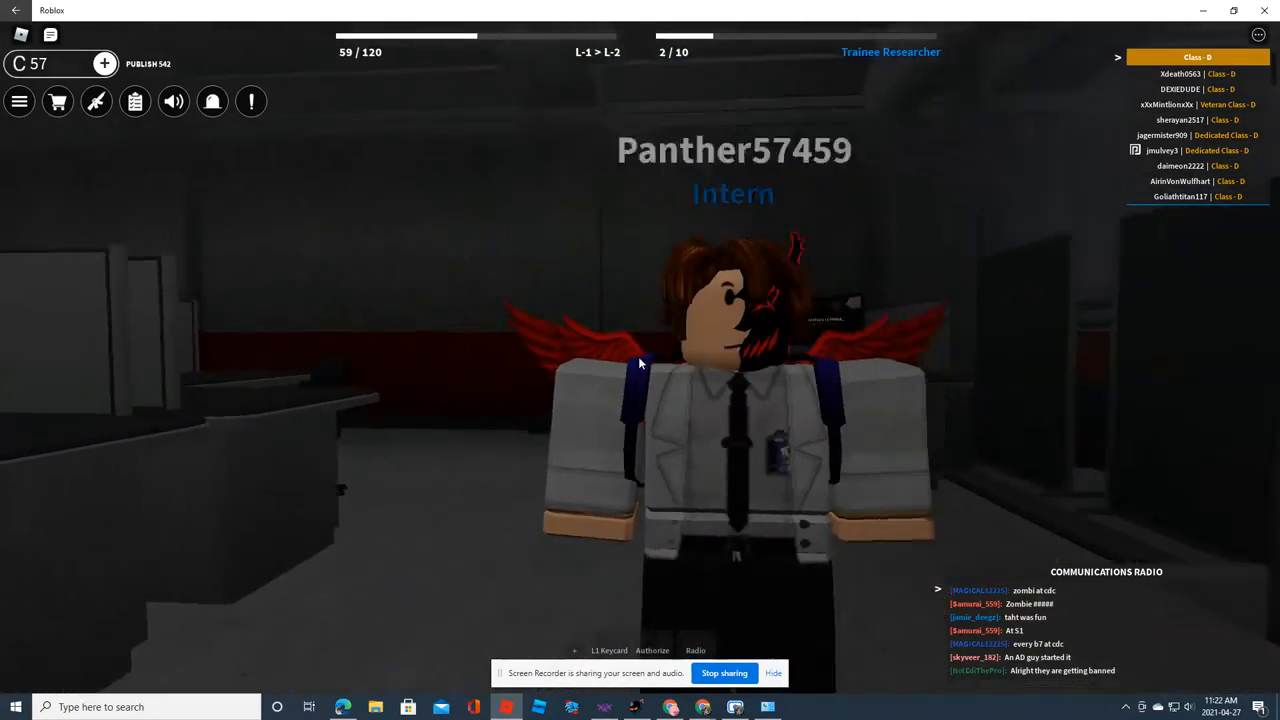
pyautogui.press('w')
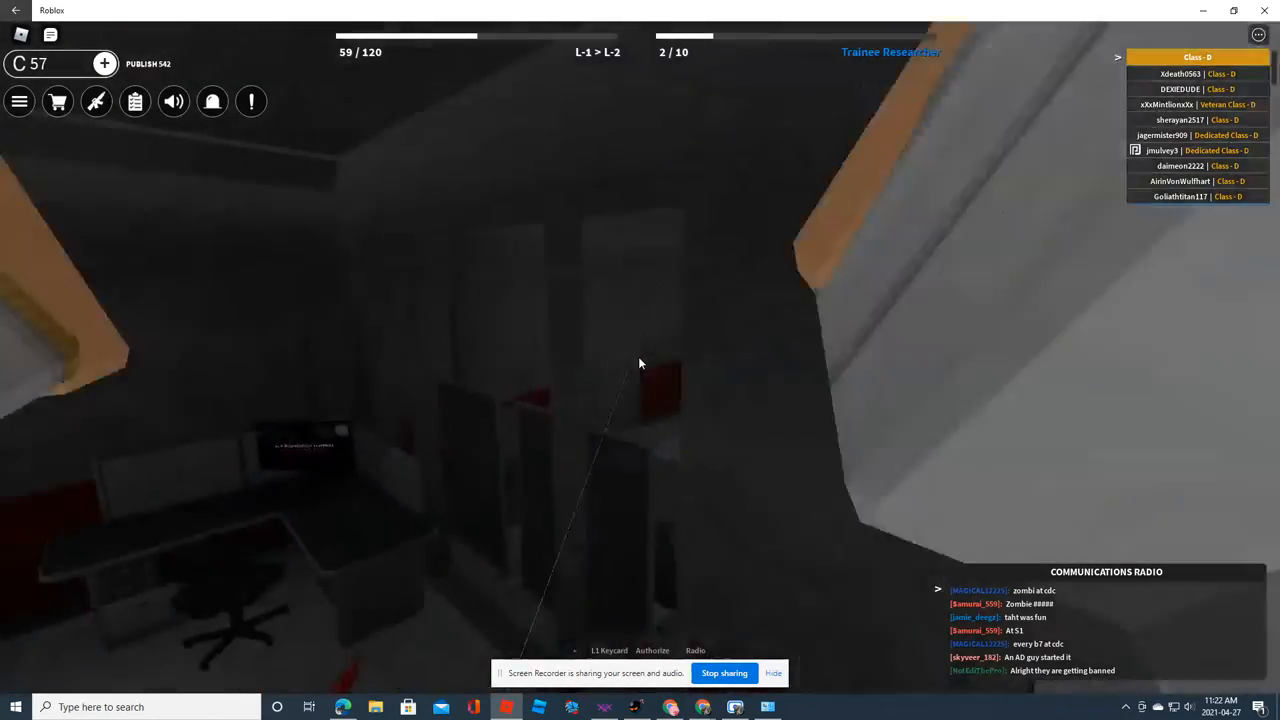
pyautogui.press('w')
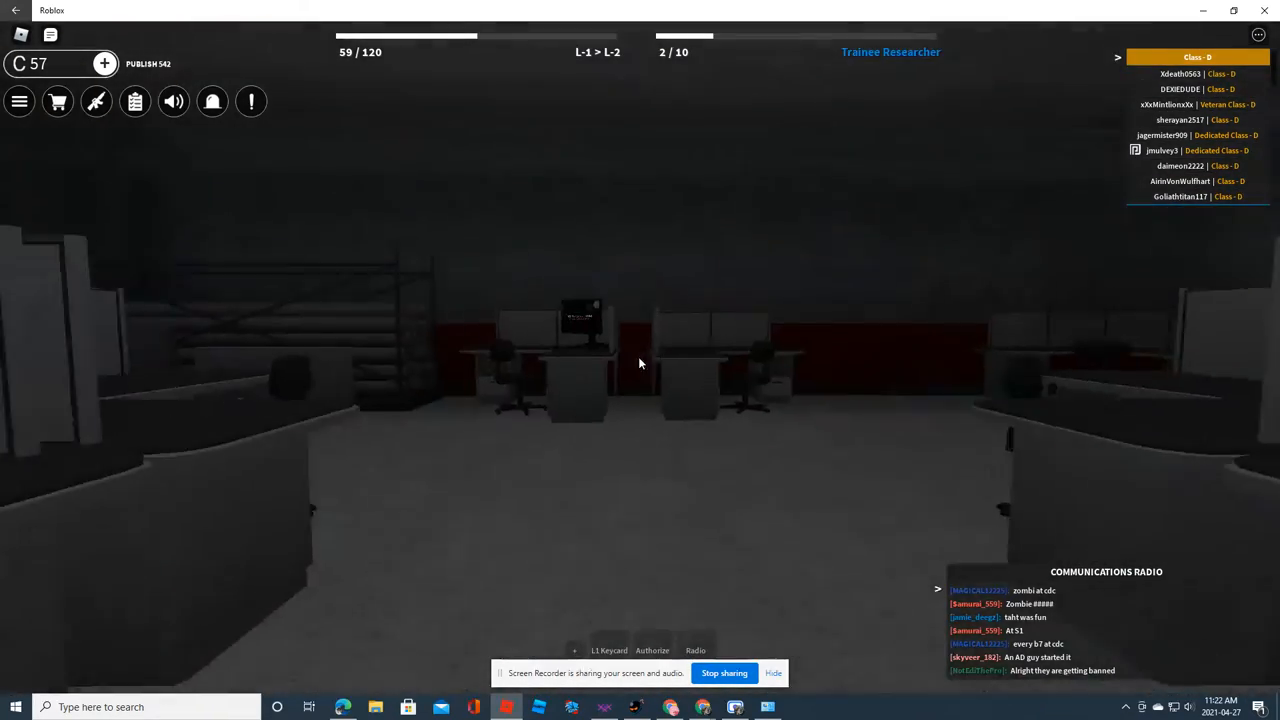
pyautogui.press('w')
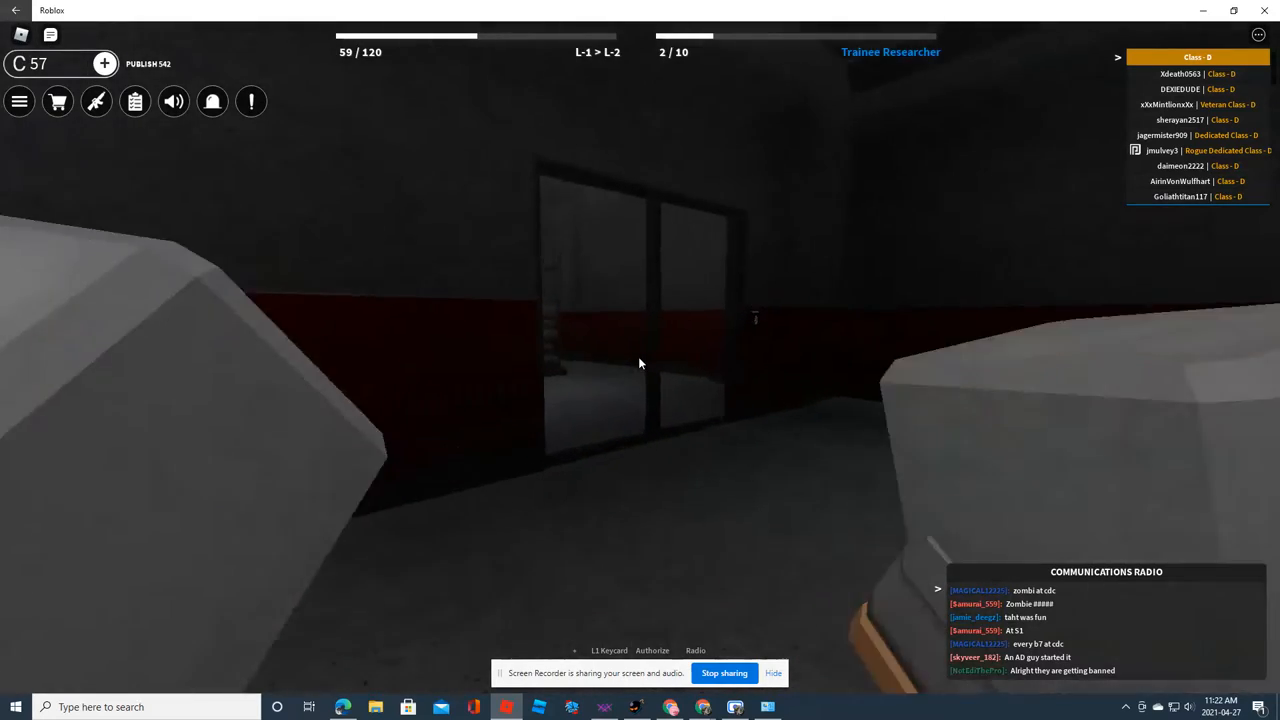
# Go through the doorway and cross the pipe-rack warehouse into the desk room past another player
pyautogui.press('w')
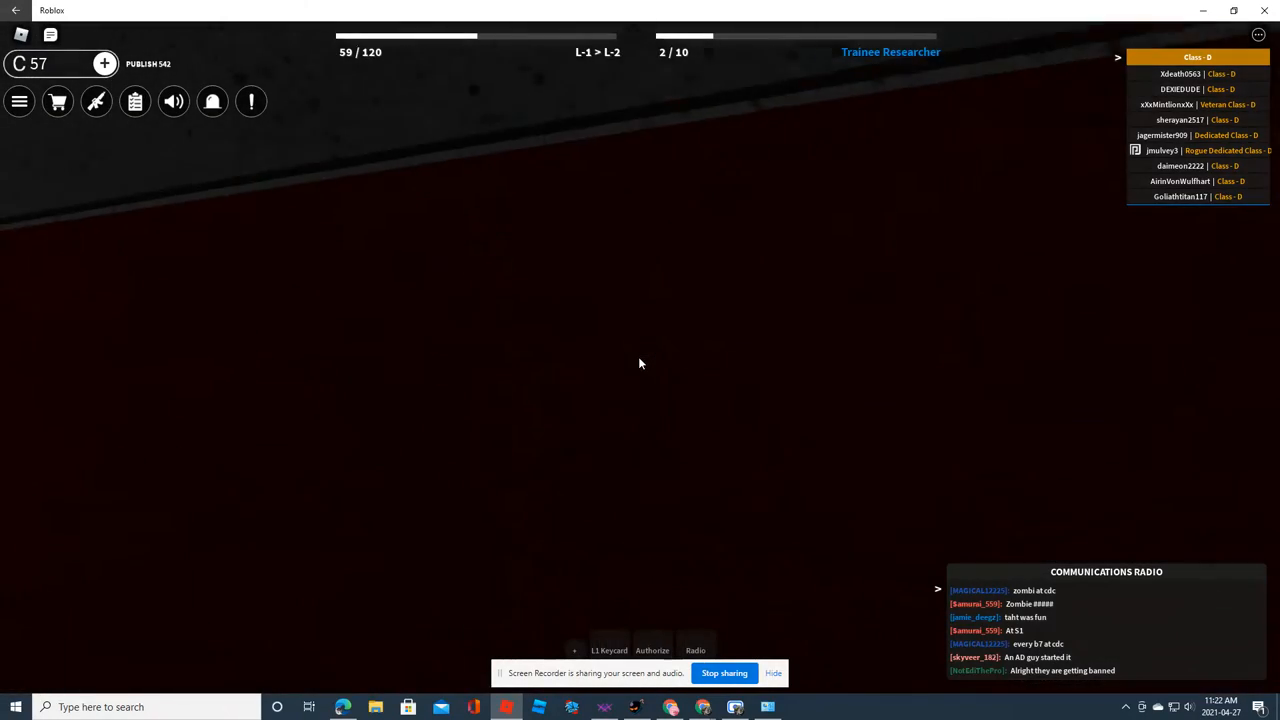
pyautogui.press('w')
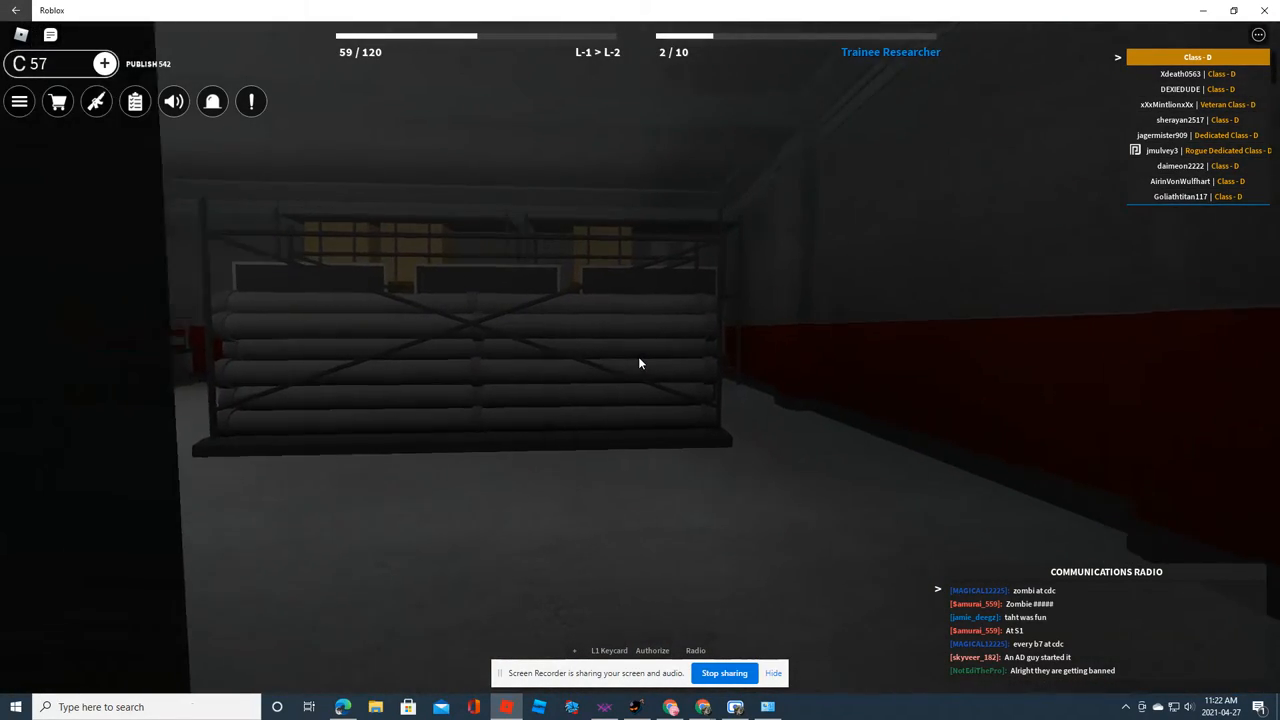
pyautogui.press('w')
pyautogui.press('w')
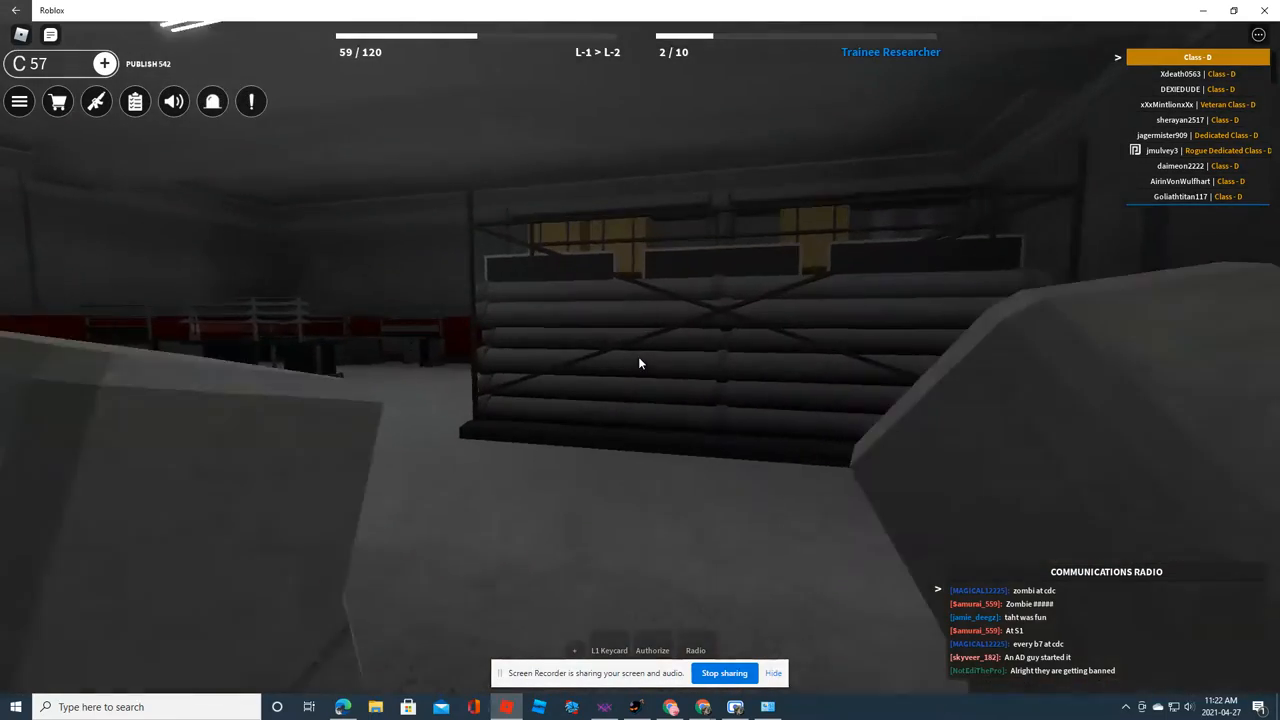
pyautogui.press('w')
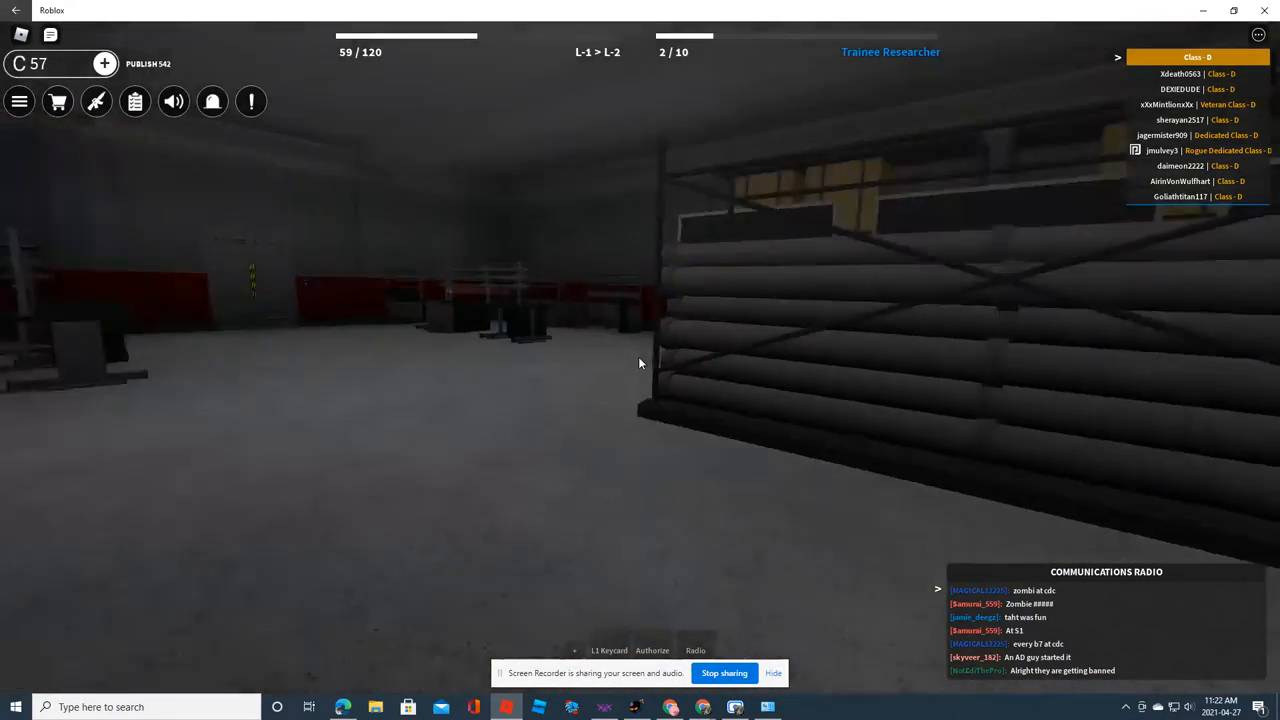
pyautogui.press('w')
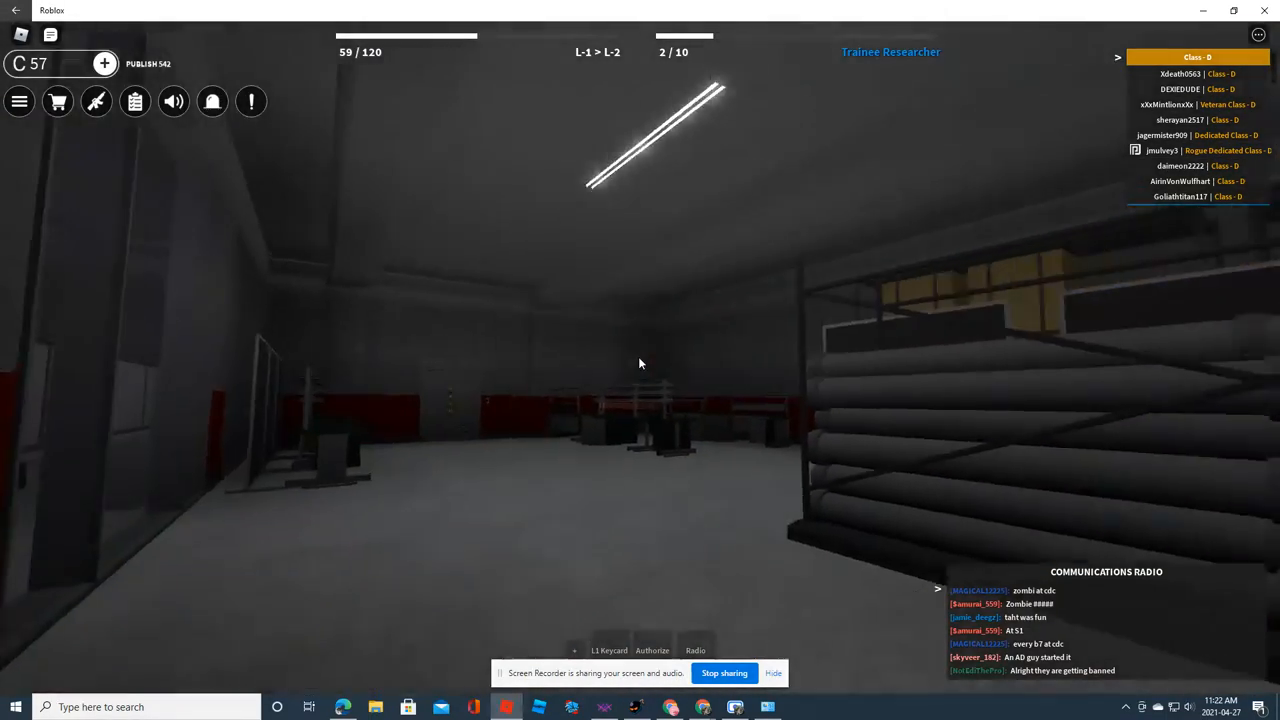
pyautogui.press('w')
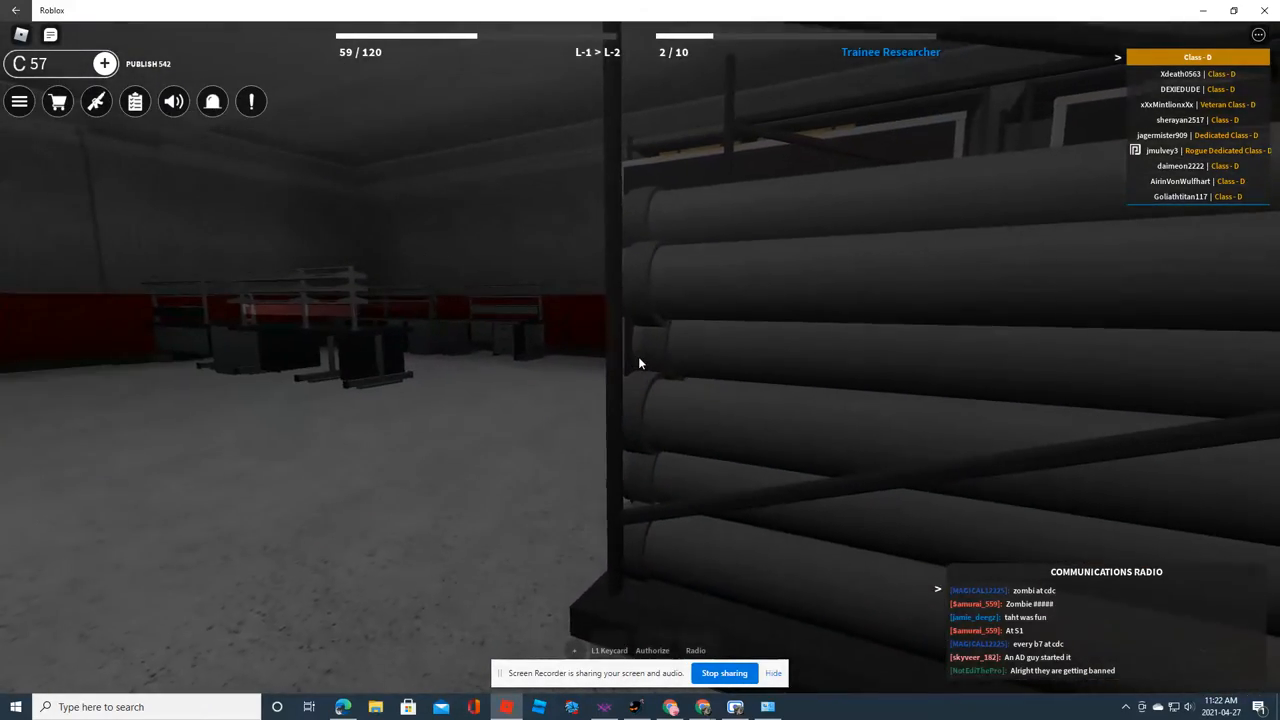
pyautogui.press('w')
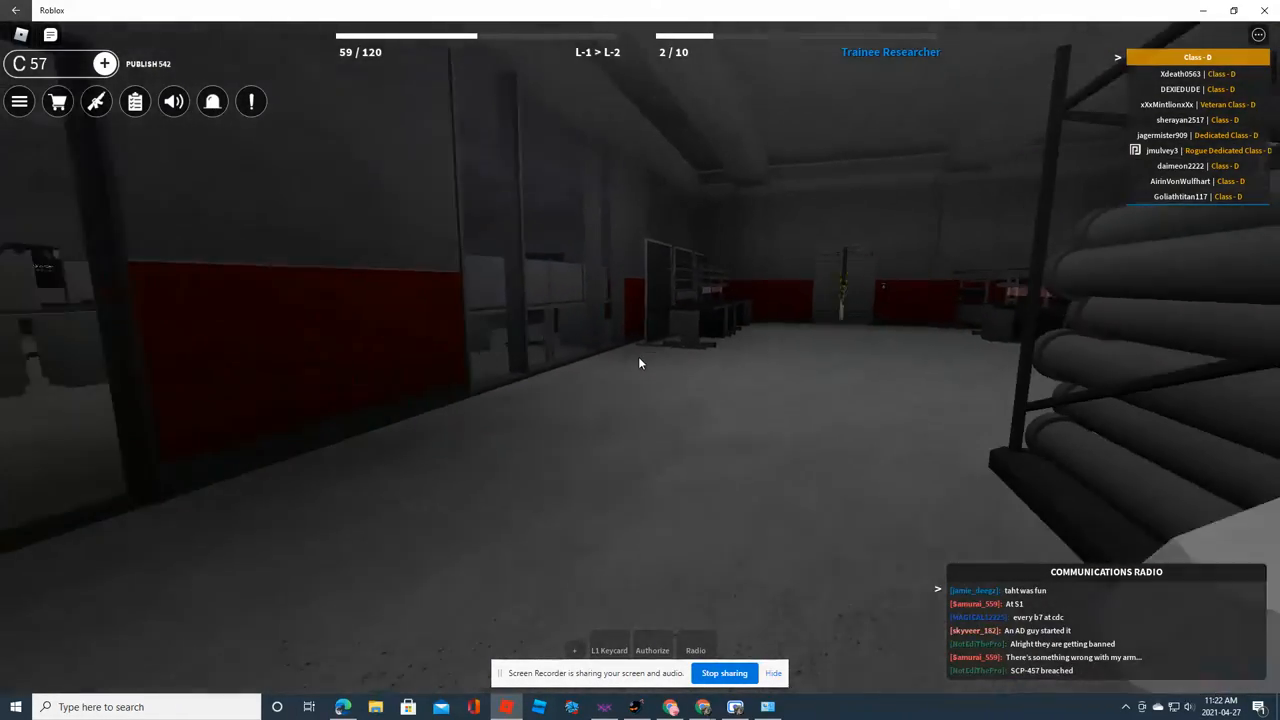
pyautogui.press('w')
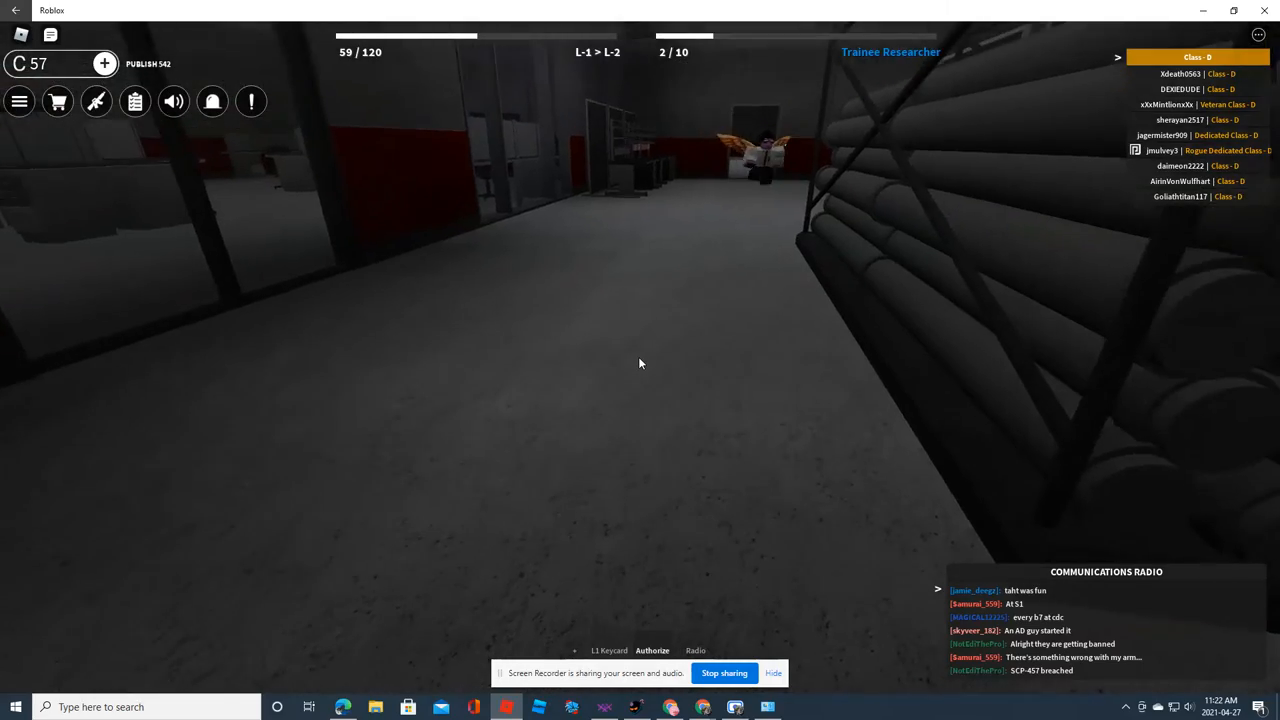
pyautogui.press('w')
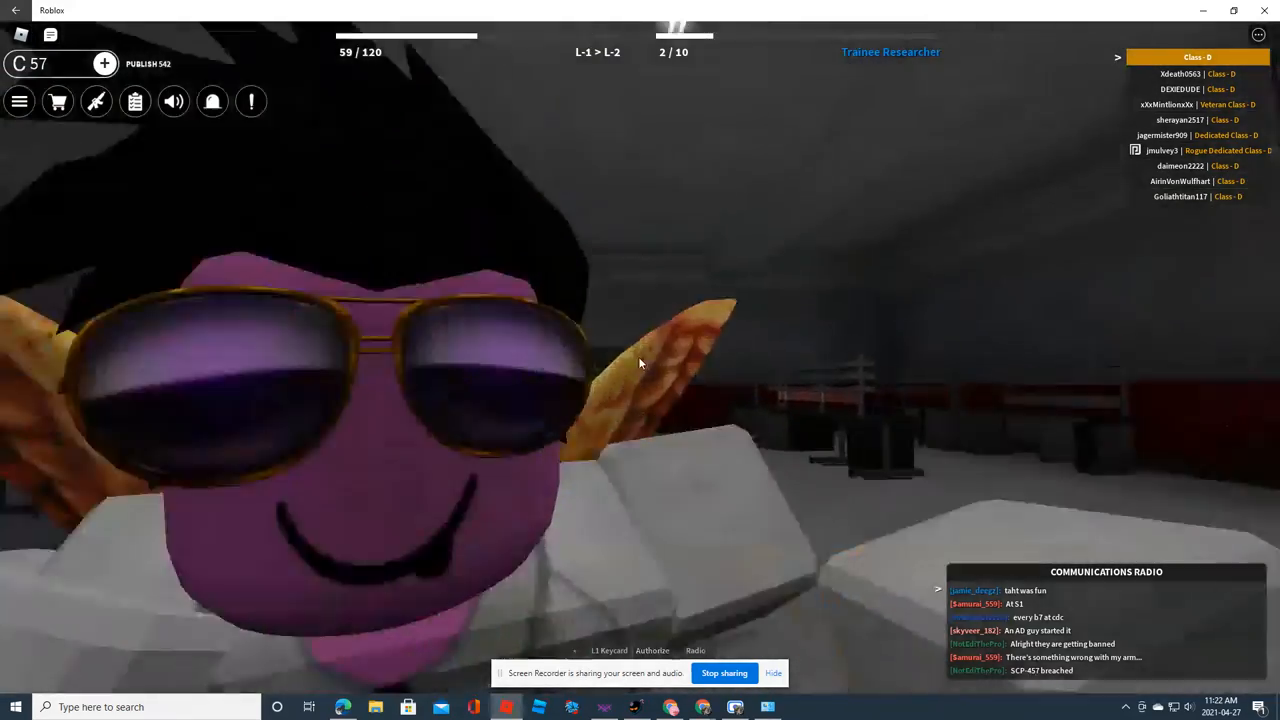
# Follow the corridor to the SAFE poster, check the avatar in third person, then continue to the KETER poster
pyautogui.press('w')
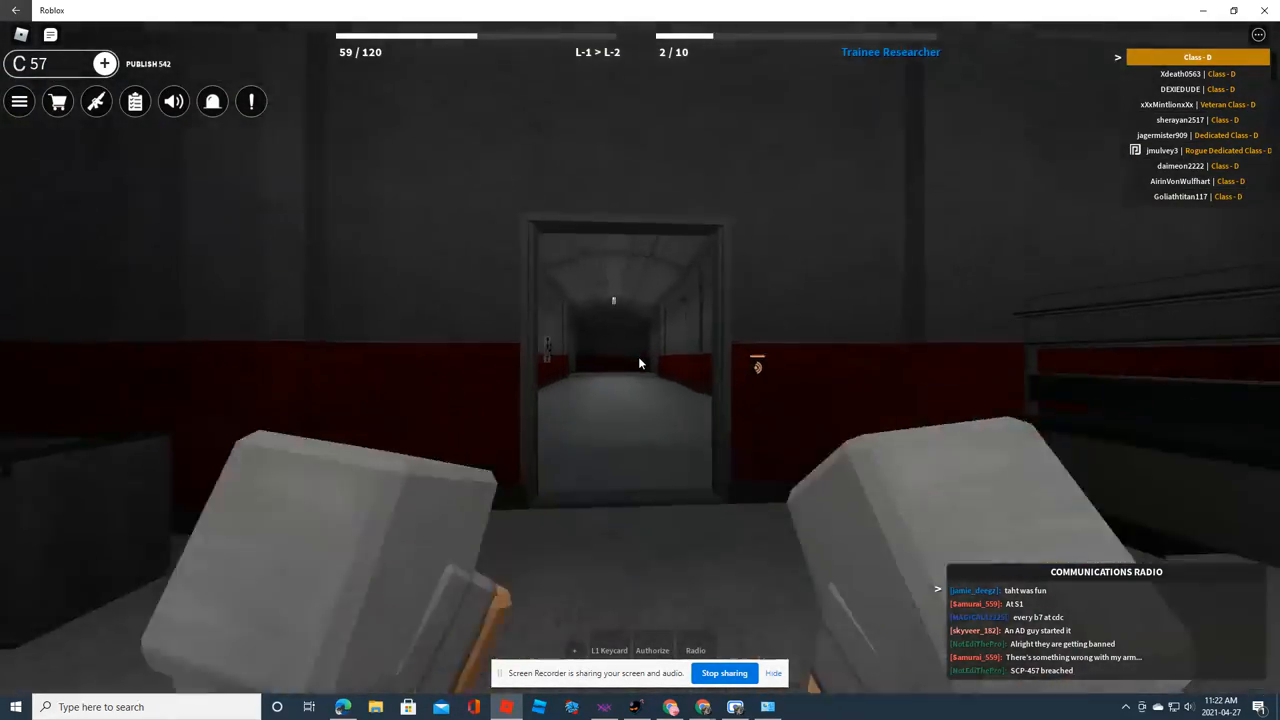
pyautogui.press('w')
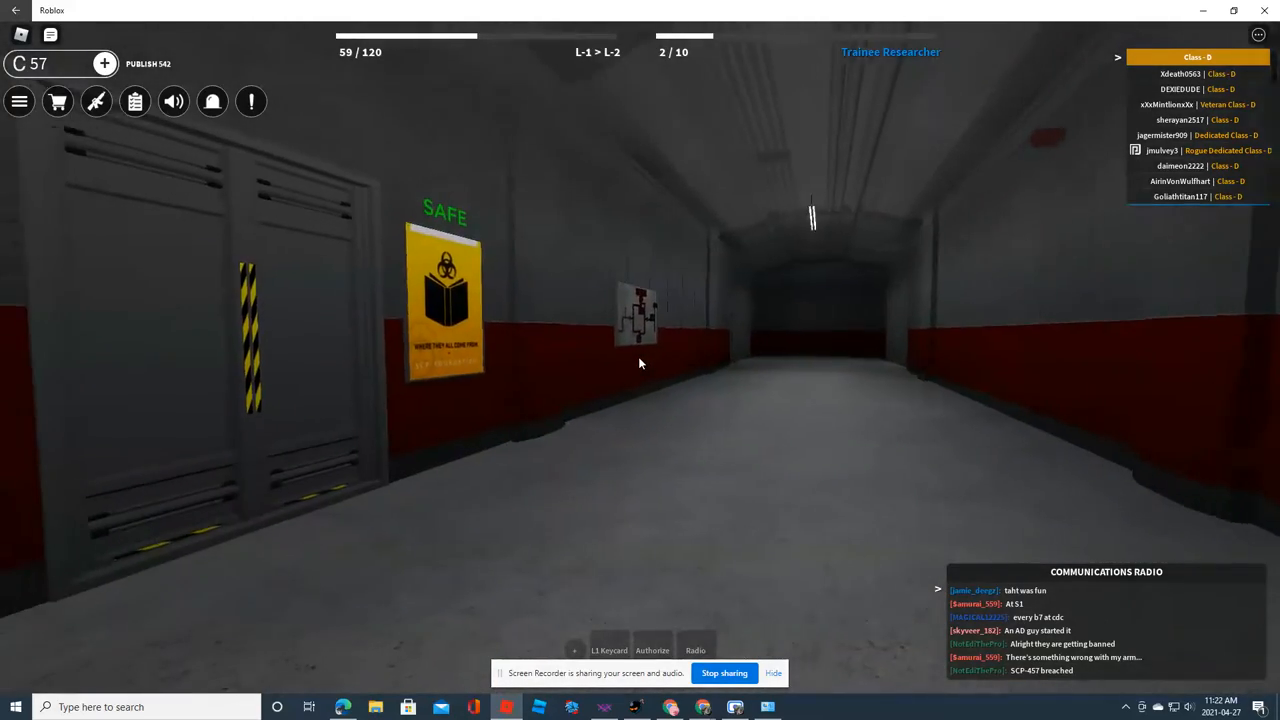
pyautogui.press('w')
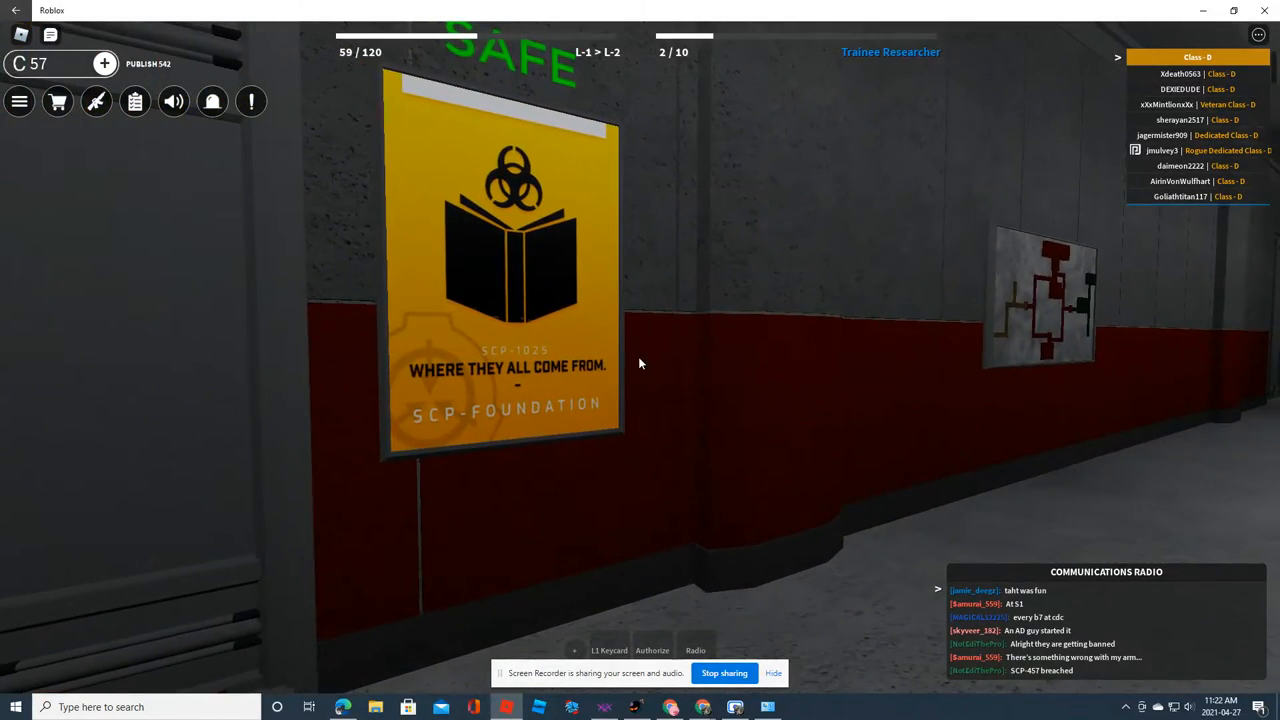
pyautogui.press('w')
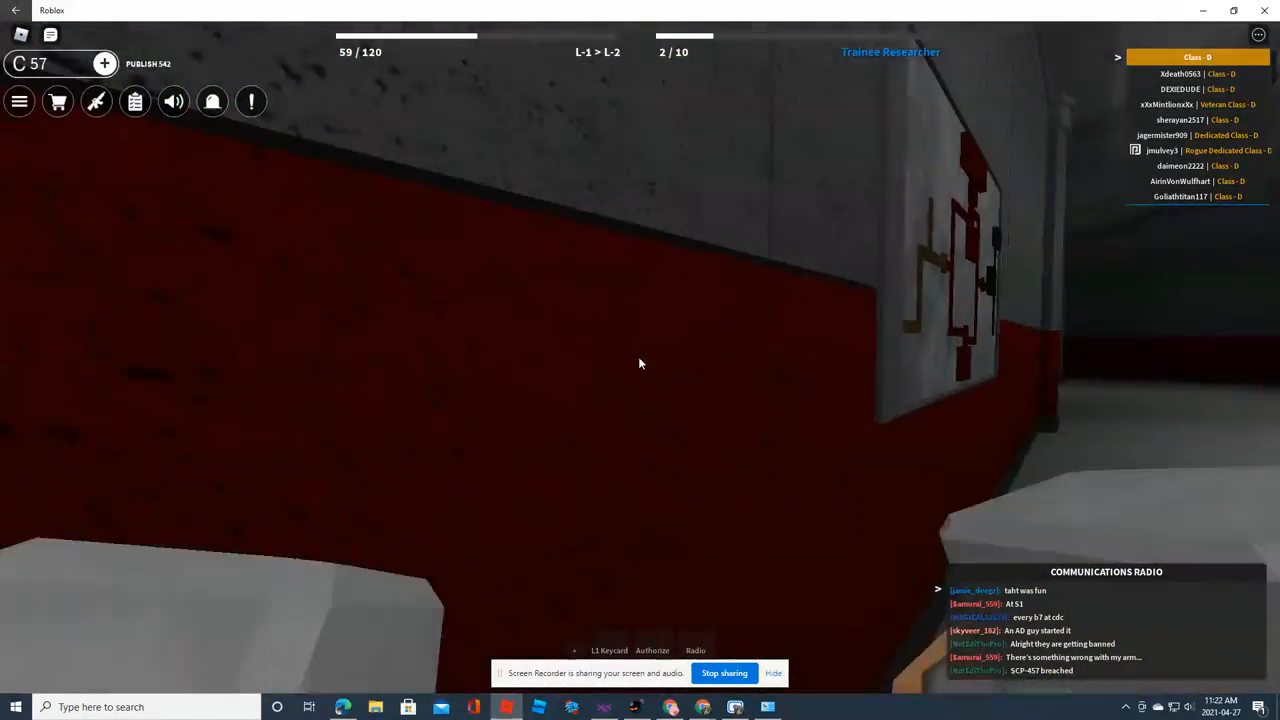
pyautogui.press('w')
pyautogui.scroll(-3, 640, 363)
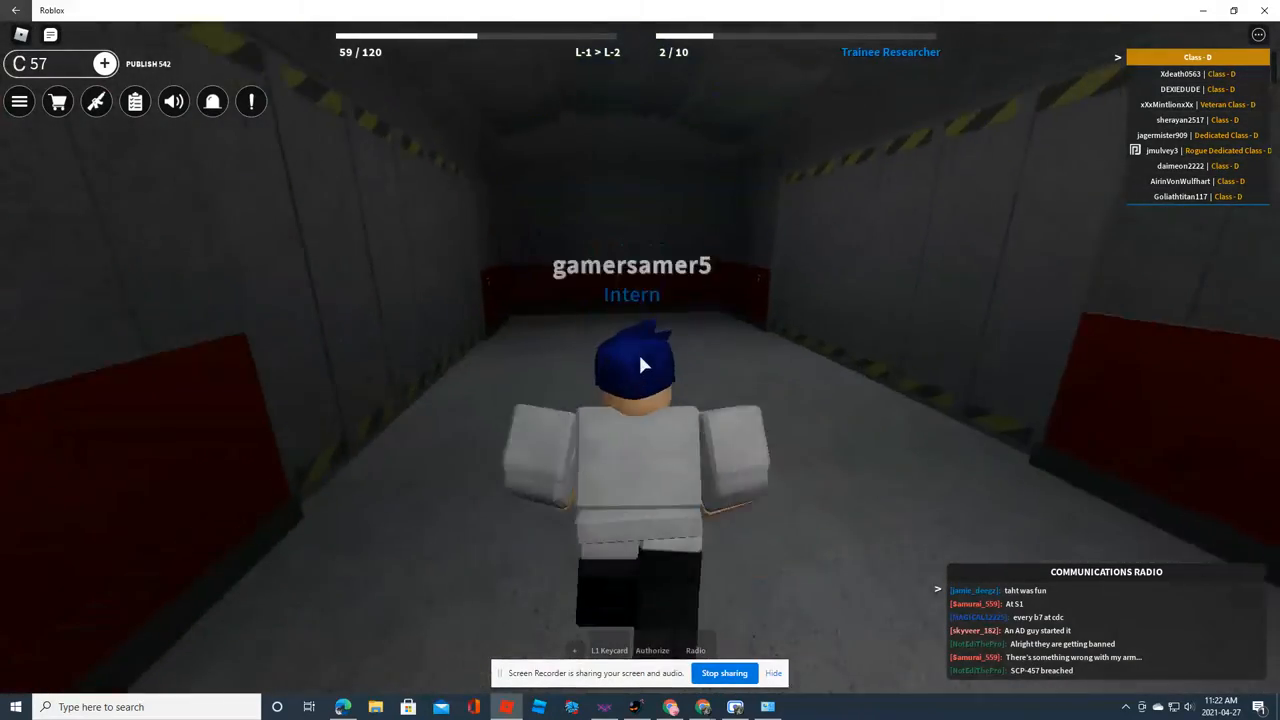
pyautogui.rightClick(650, 358)
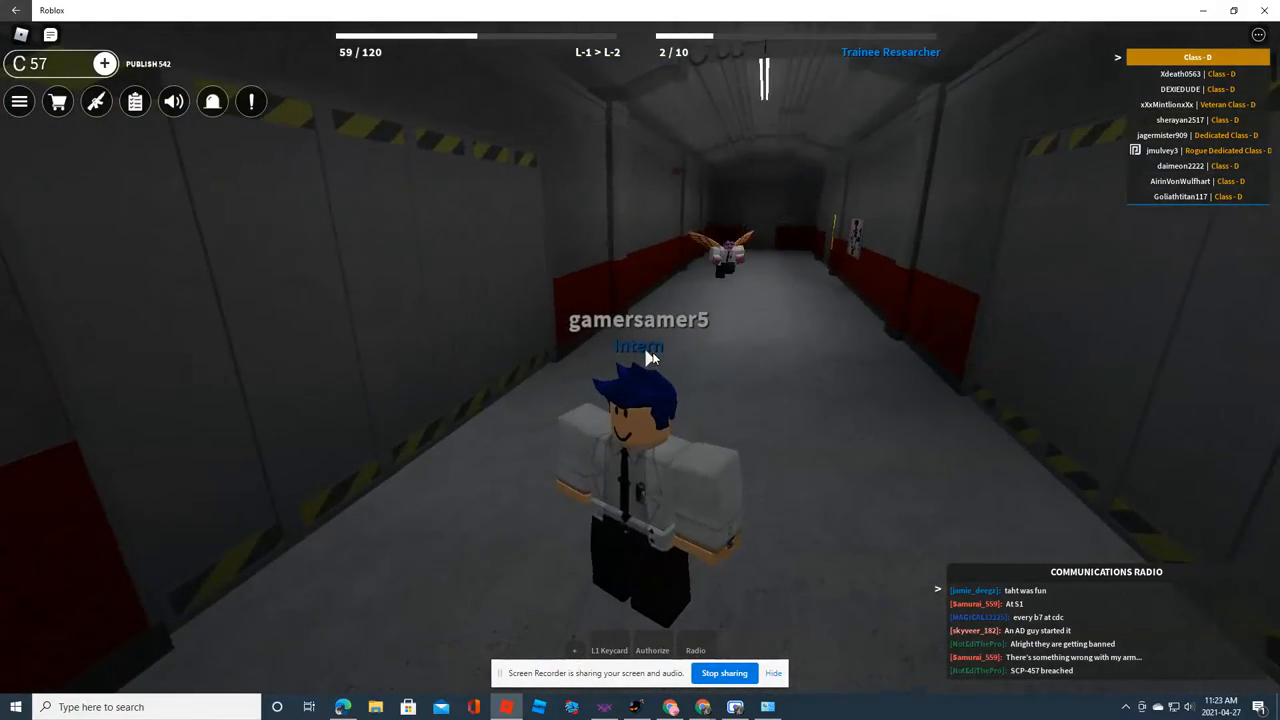
pyautogui.scroll(3, 650, 358)
pyautogui.press('w')
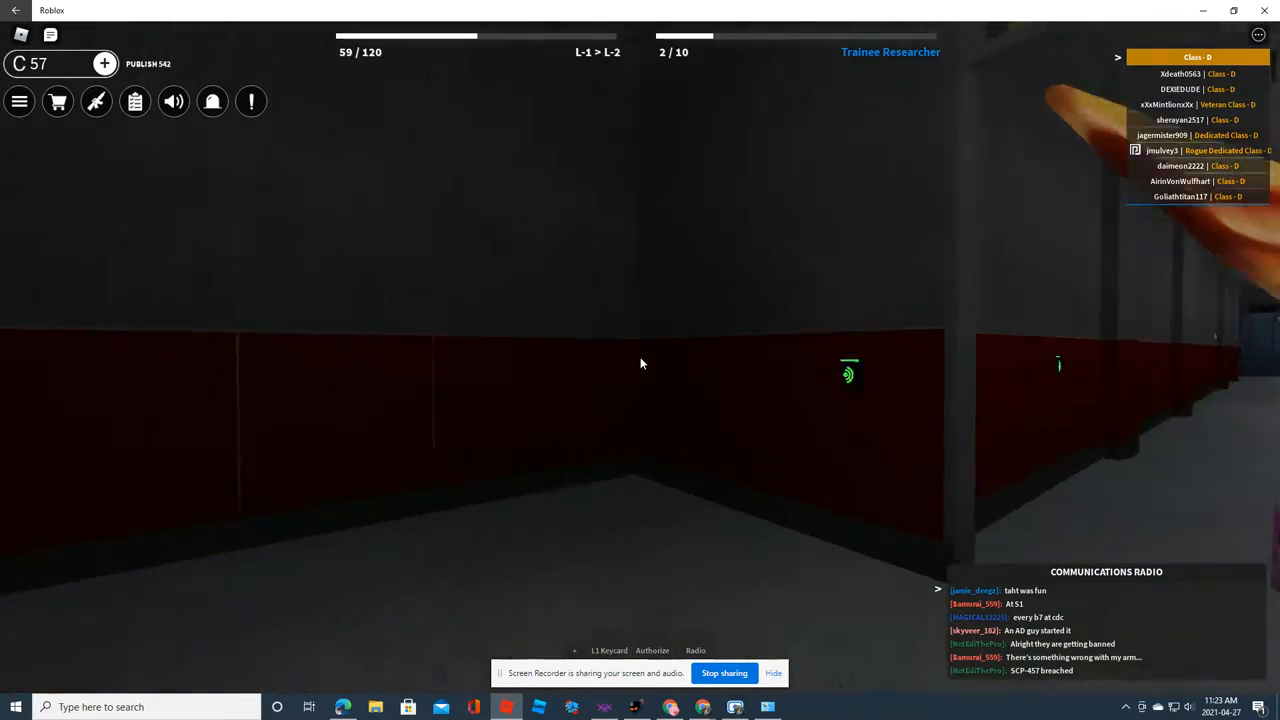
pyautogui.press('w')
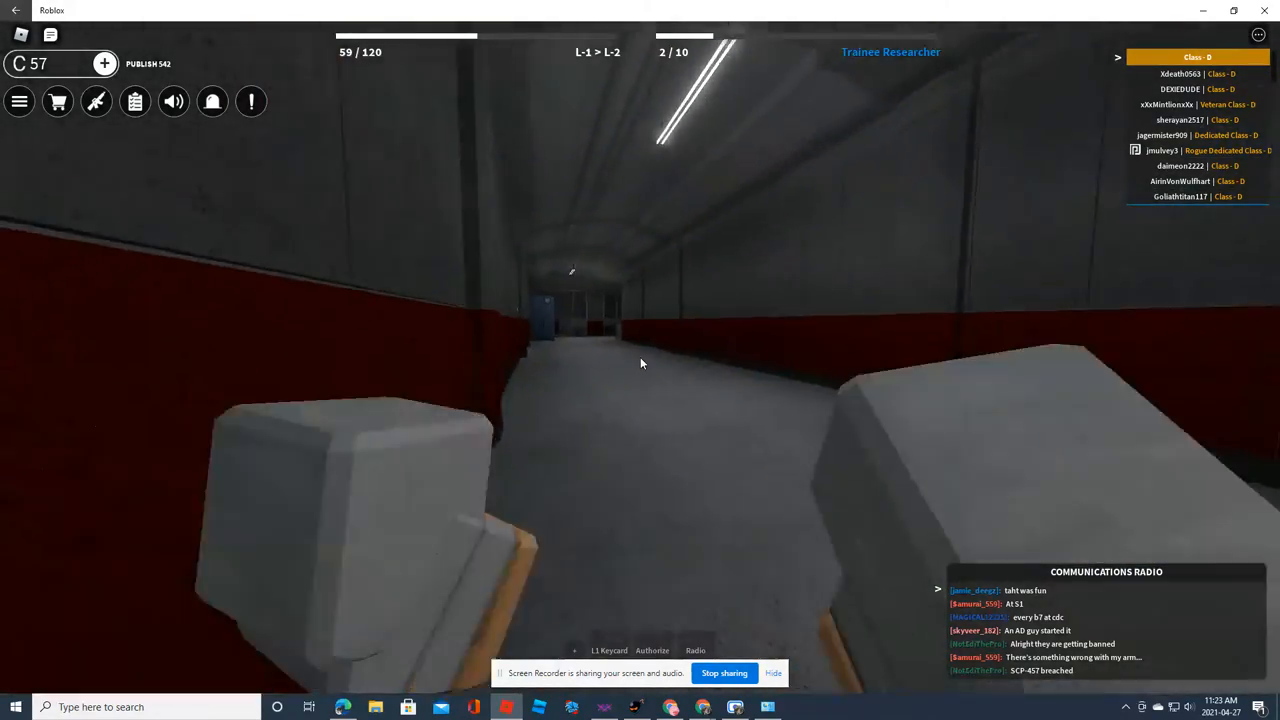
pyautogui.press('w')
pyautogui.press('w')
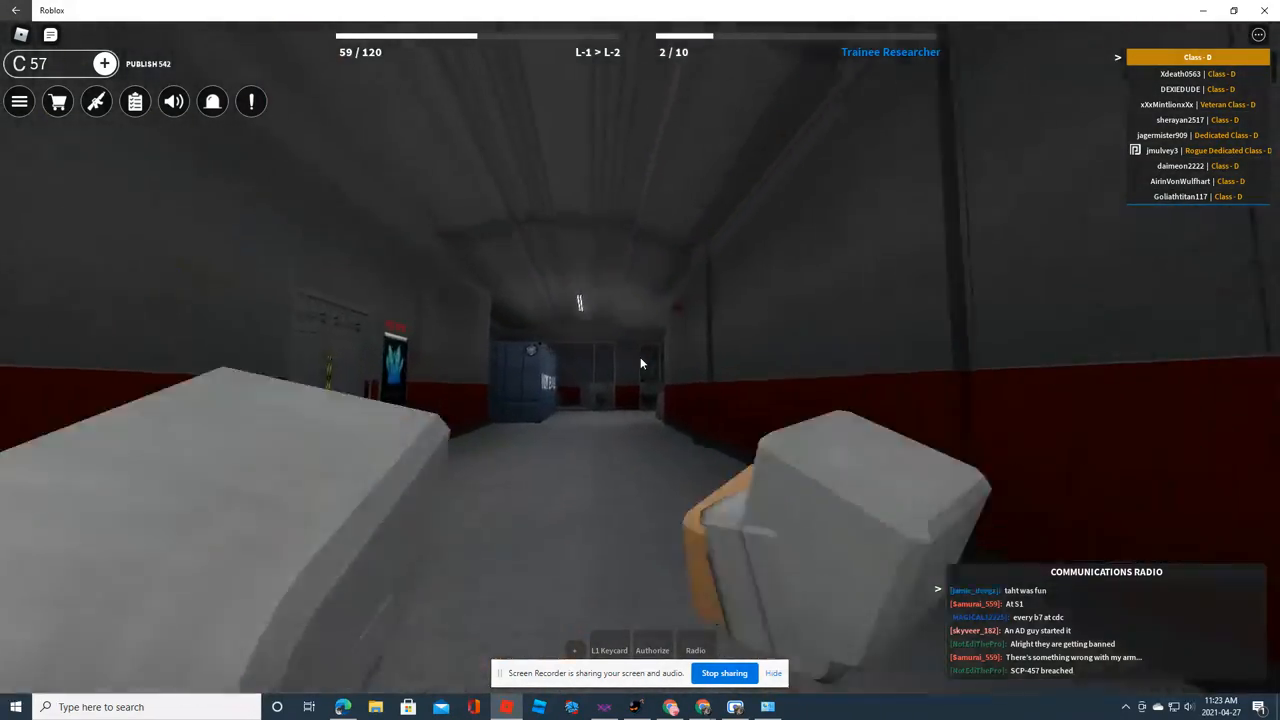
# Back off the KETER poster, pass the blue container and leaderboard wall, and follow the winged player into the dark room
pyautogui.press('w')
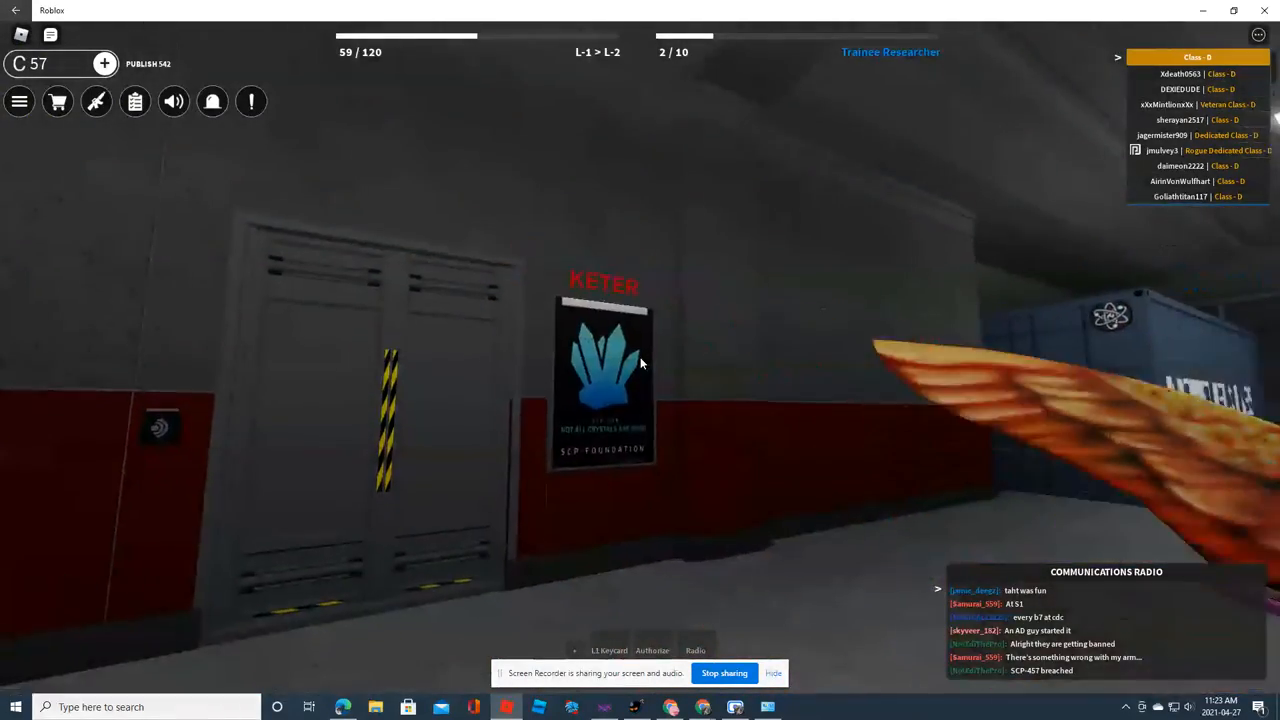
pyautogui.press('w')
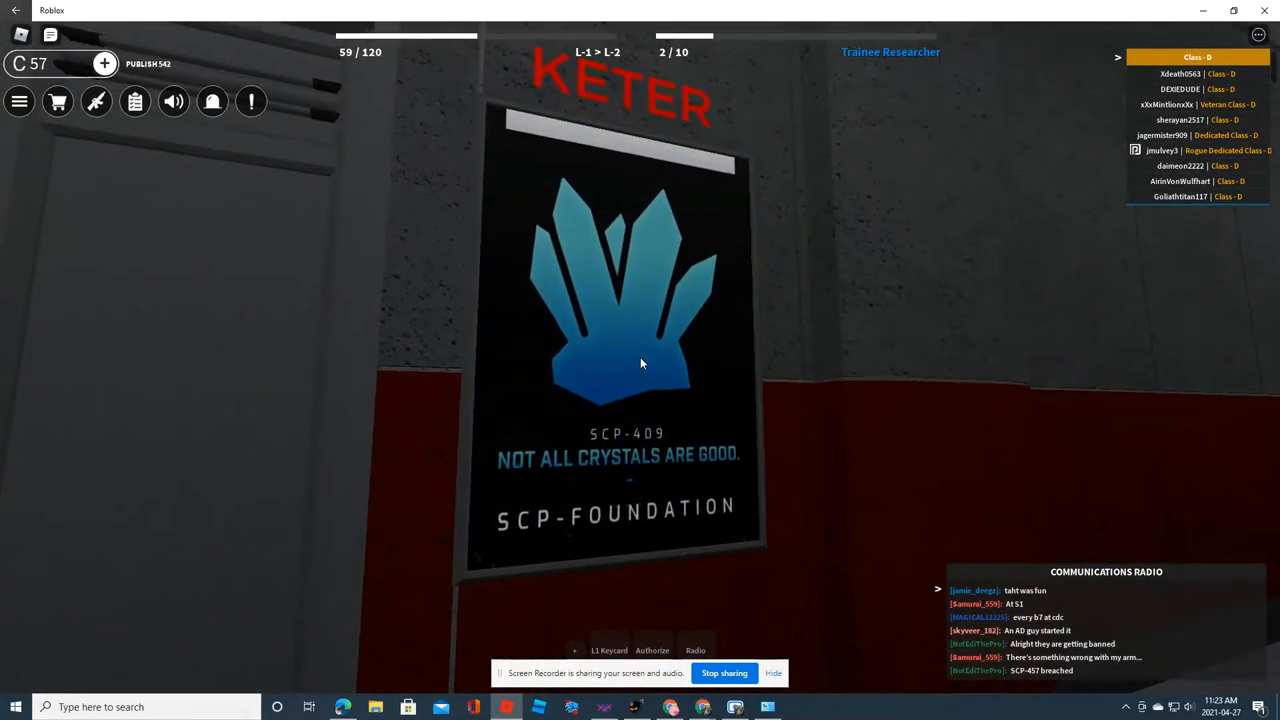
pyautogui.press('s')
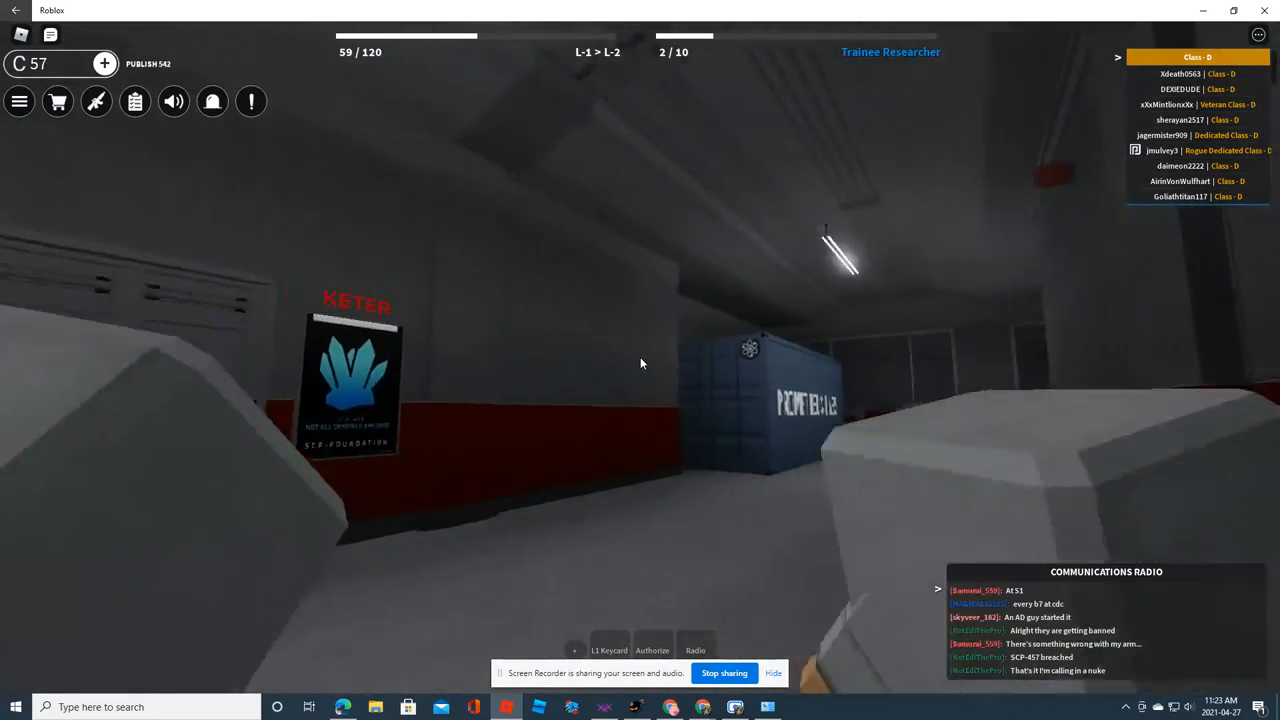
pyautogui.press('w')
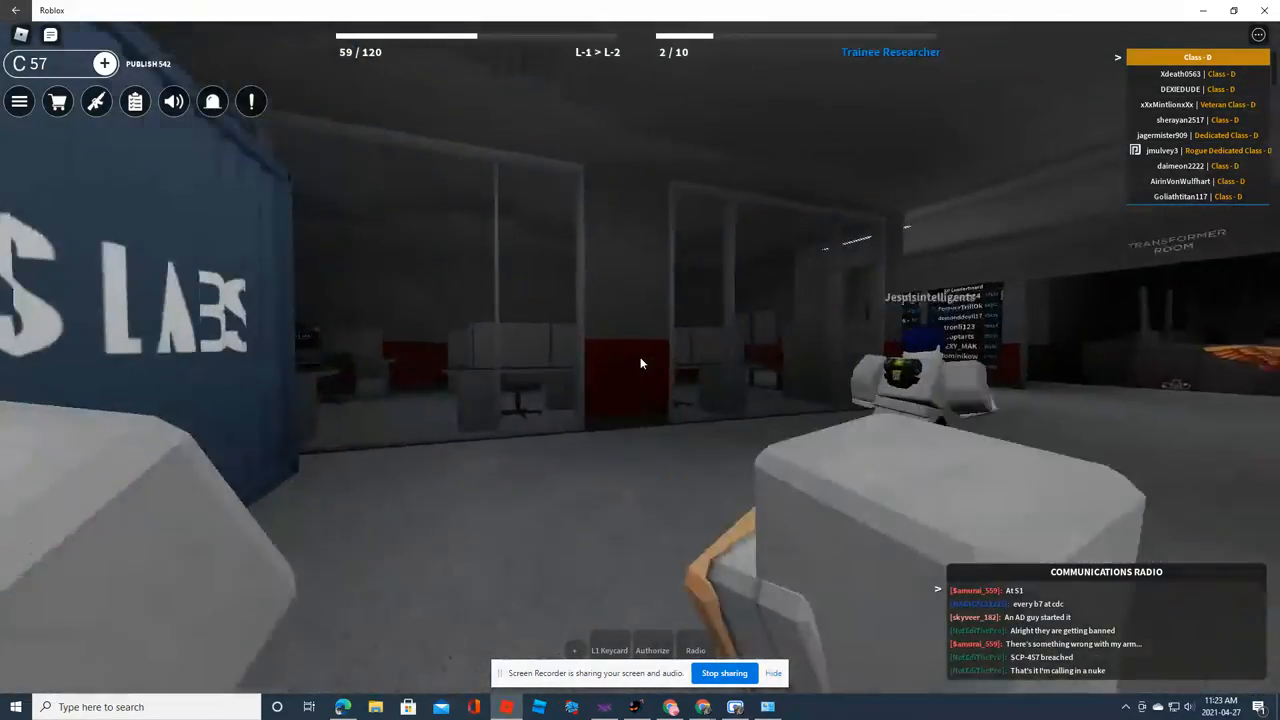
pyautogui.press('w')
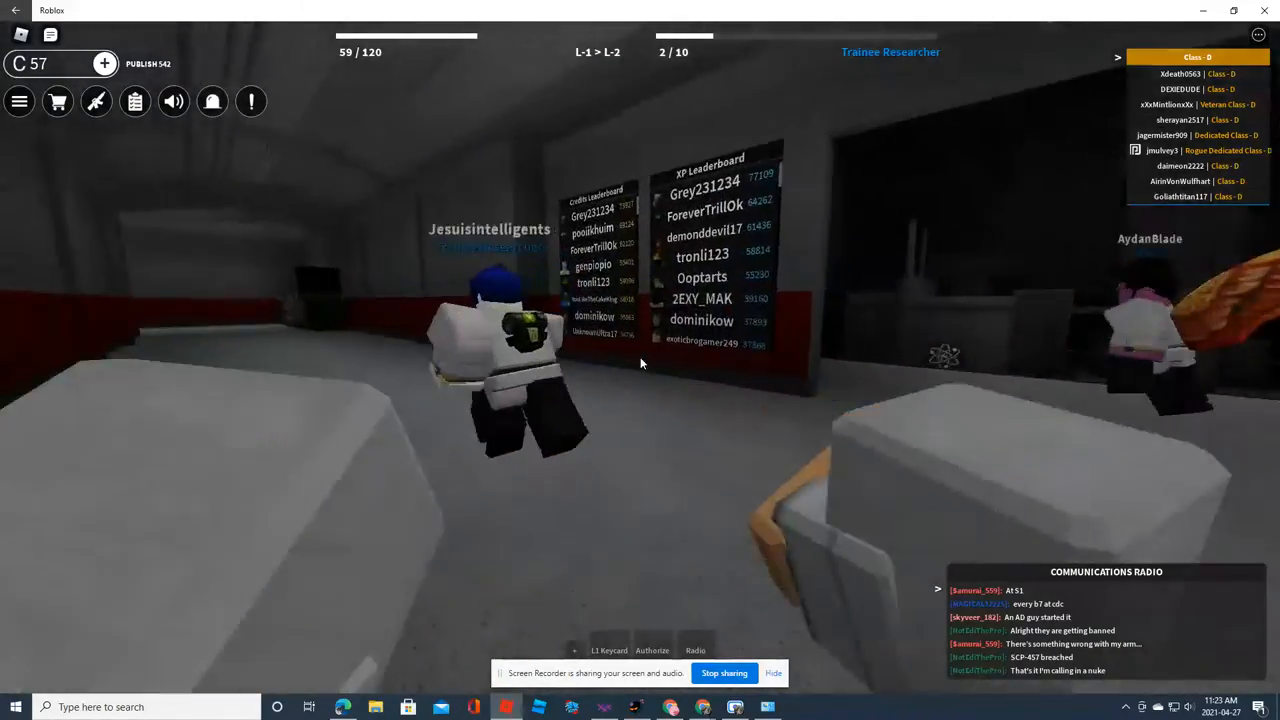
pyautogui.press('w')
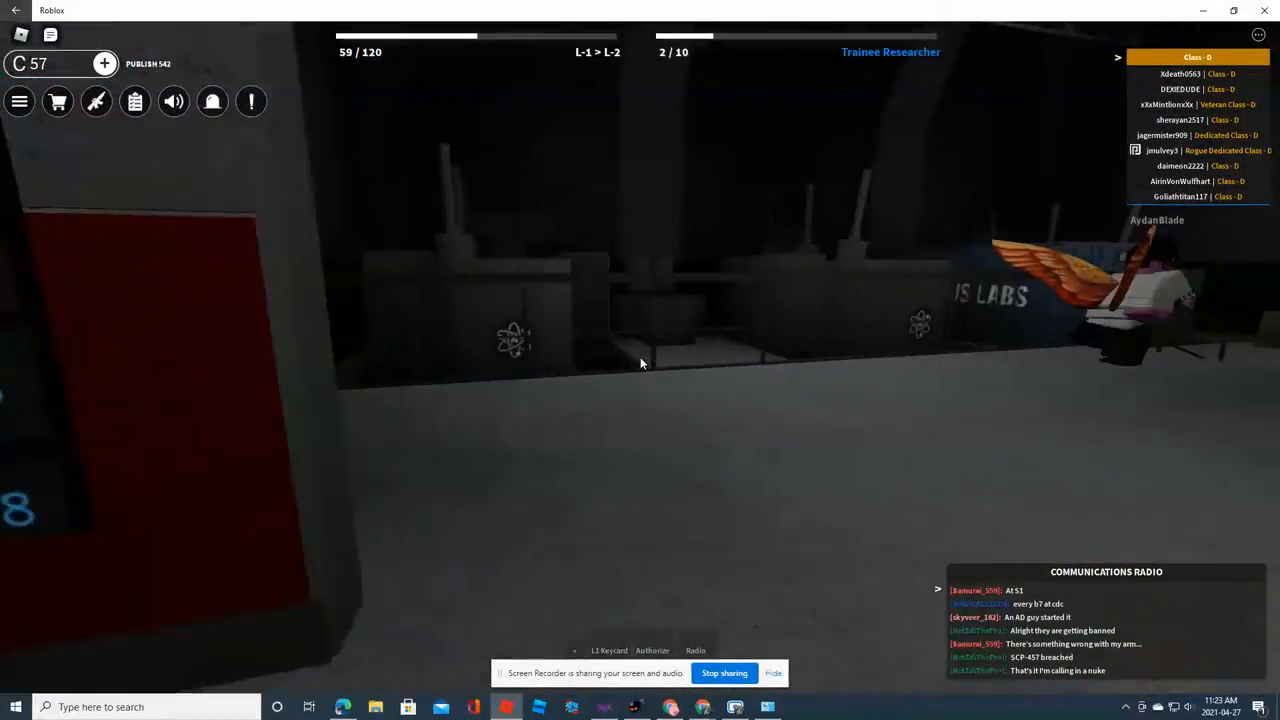
pyautogui.press('w')
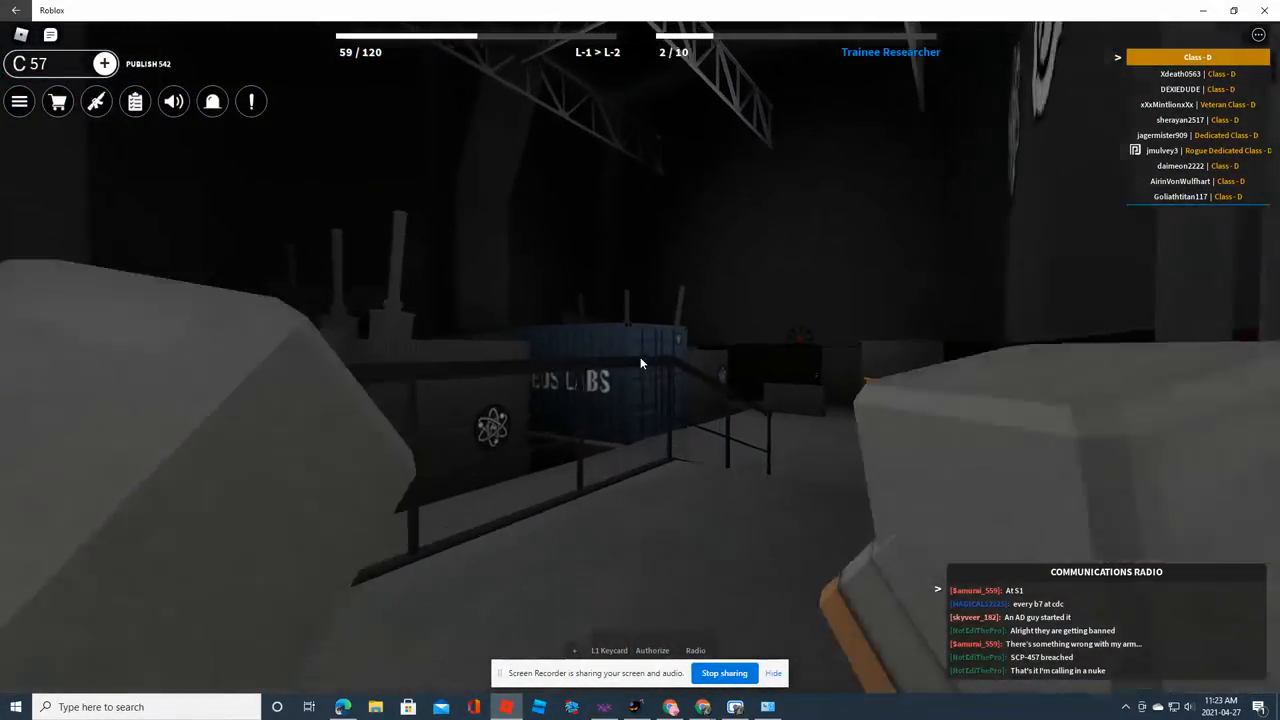
pyautogui.press('w')
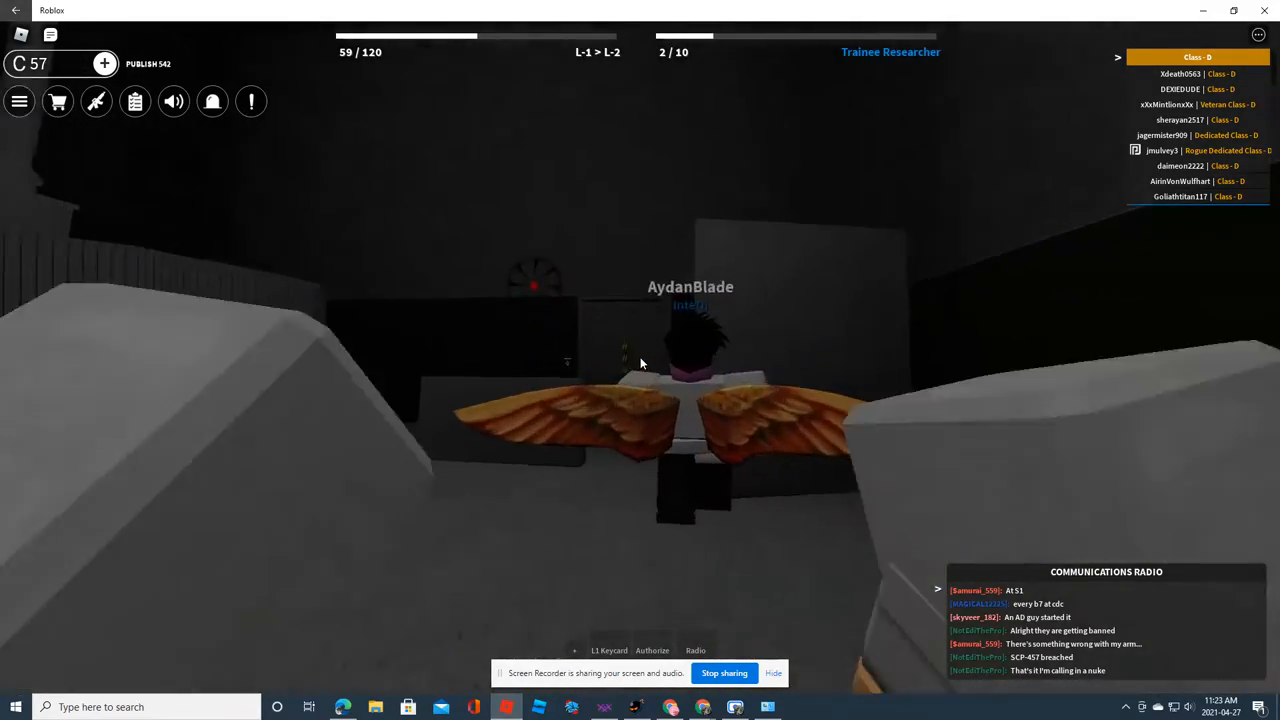
pyautogui.press('w')
pyautogui.press('w')
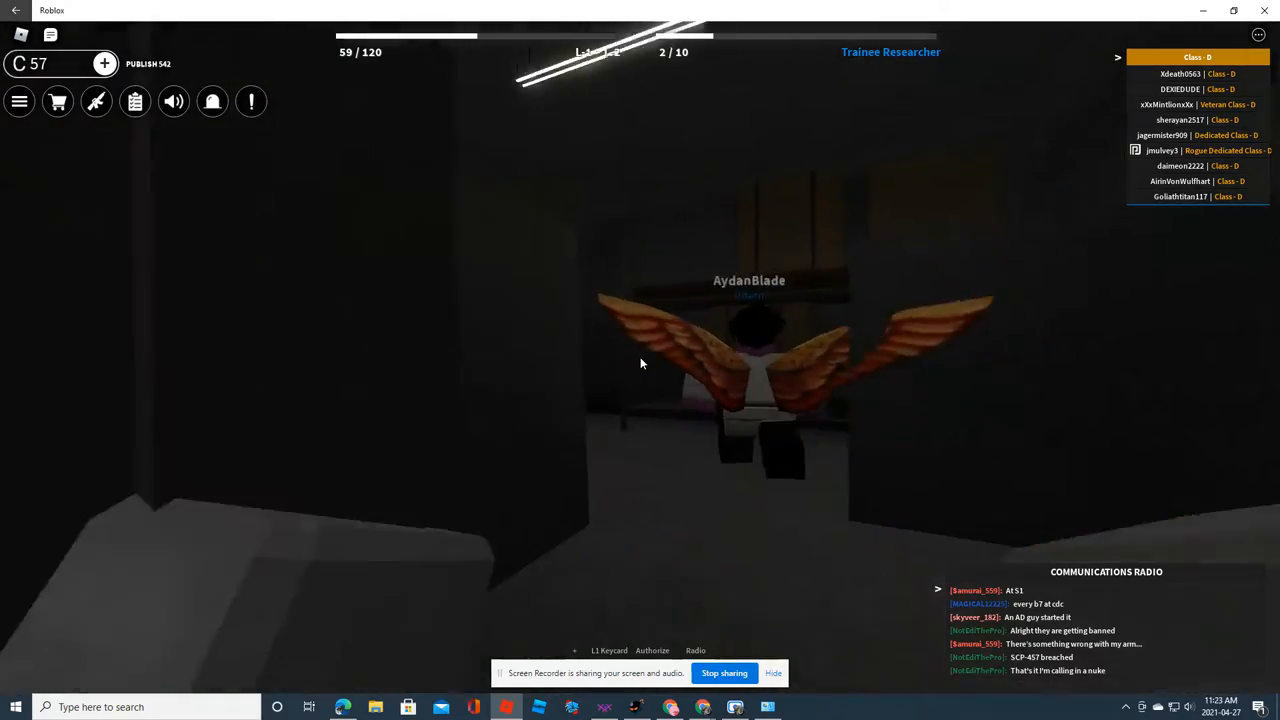
# Sweep the first-person view around the dark room past the destroy-wall target until facing the hazard-striped door
pyautogui.press('s')
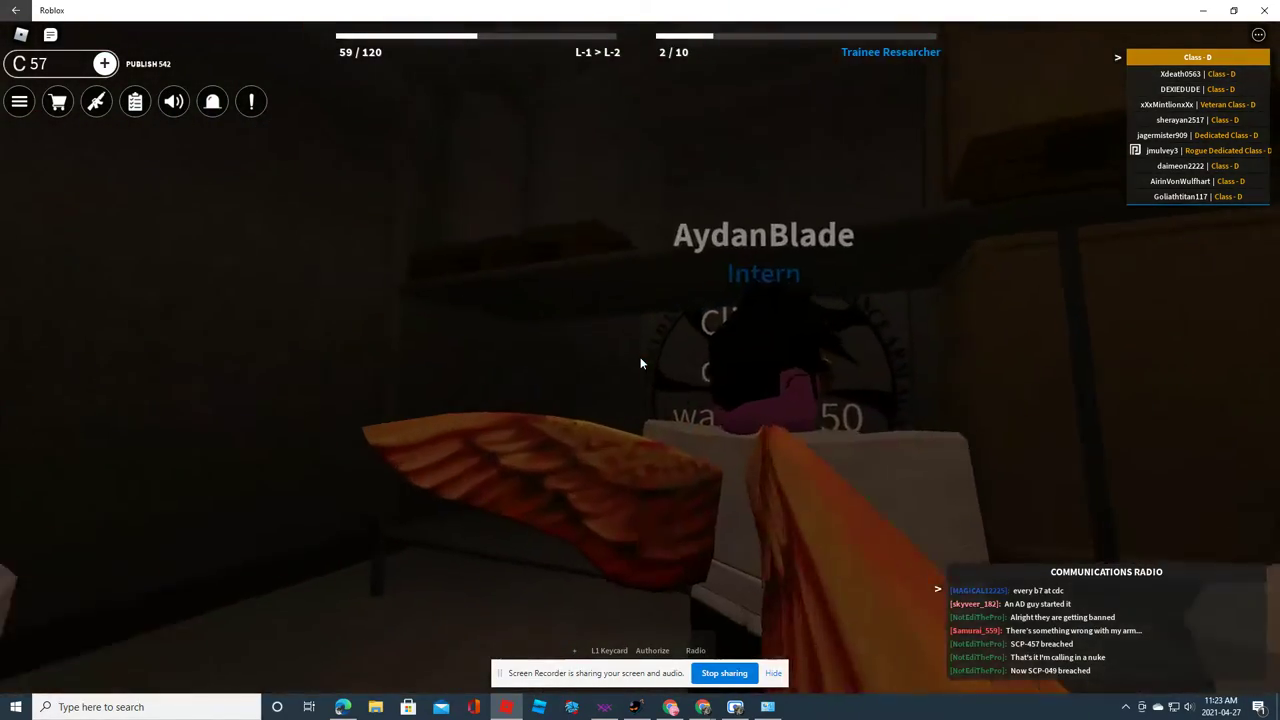
pyautogui.moveTo(641, 363); pyautogui.dragTo(900, 363)
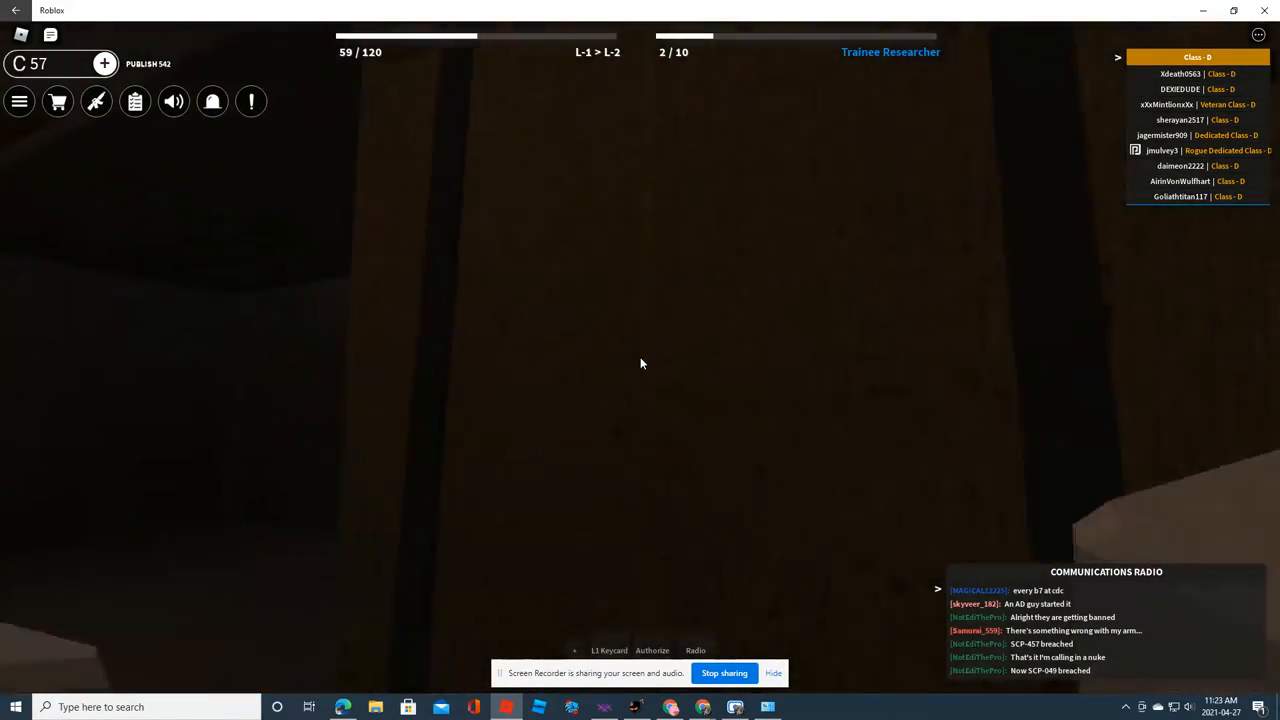
pyautogui.moveTo(641, 363); pyautogui.dragTo(400, 363)
pyautogui.moveTo(641, 363); pyautogui.dragTo(440, 363)
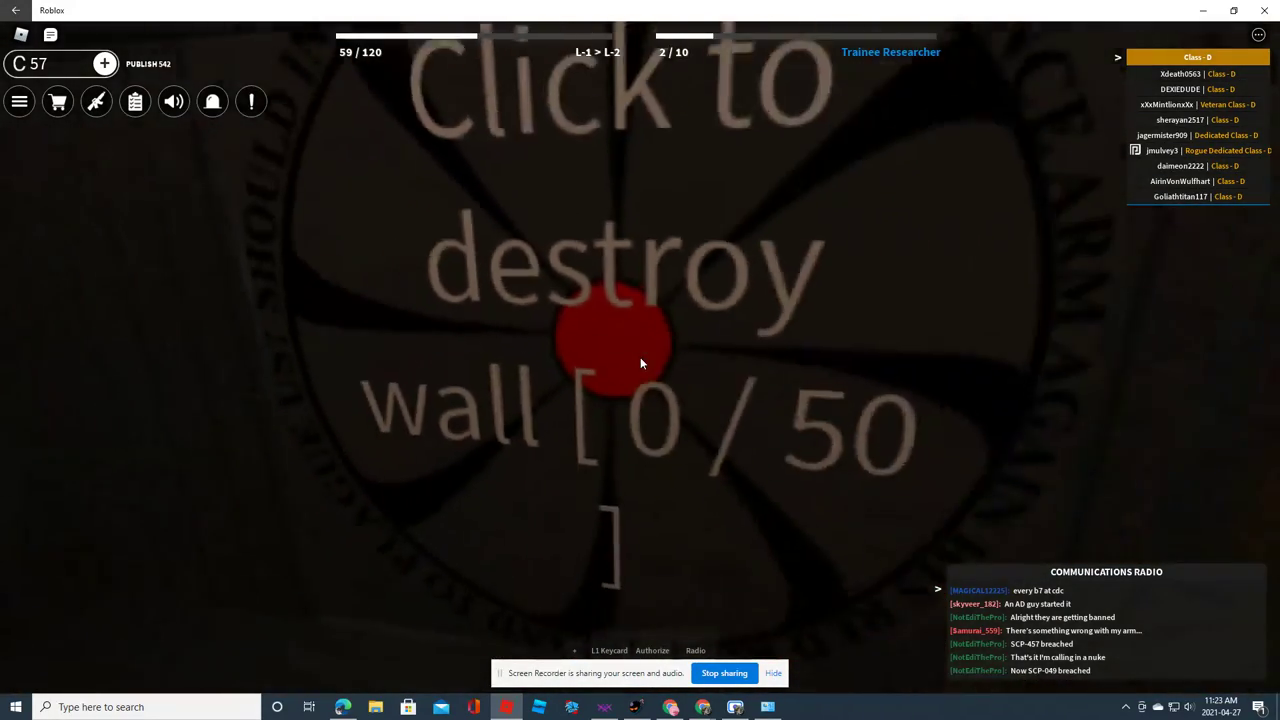
pyautogui.moveTo(641, 363)
pyautogui.mouseDown()
pyautogui.moveTo(700, 500)
pyautogui.moveTo(500, 300)
pyautogui.mouseUp()
pyautogui.moveTo(641, 363); pyautogui.dragTo(400, 450)
pyautogui.moveTo(641, 363); pyautogui.dragTo(500, 363)
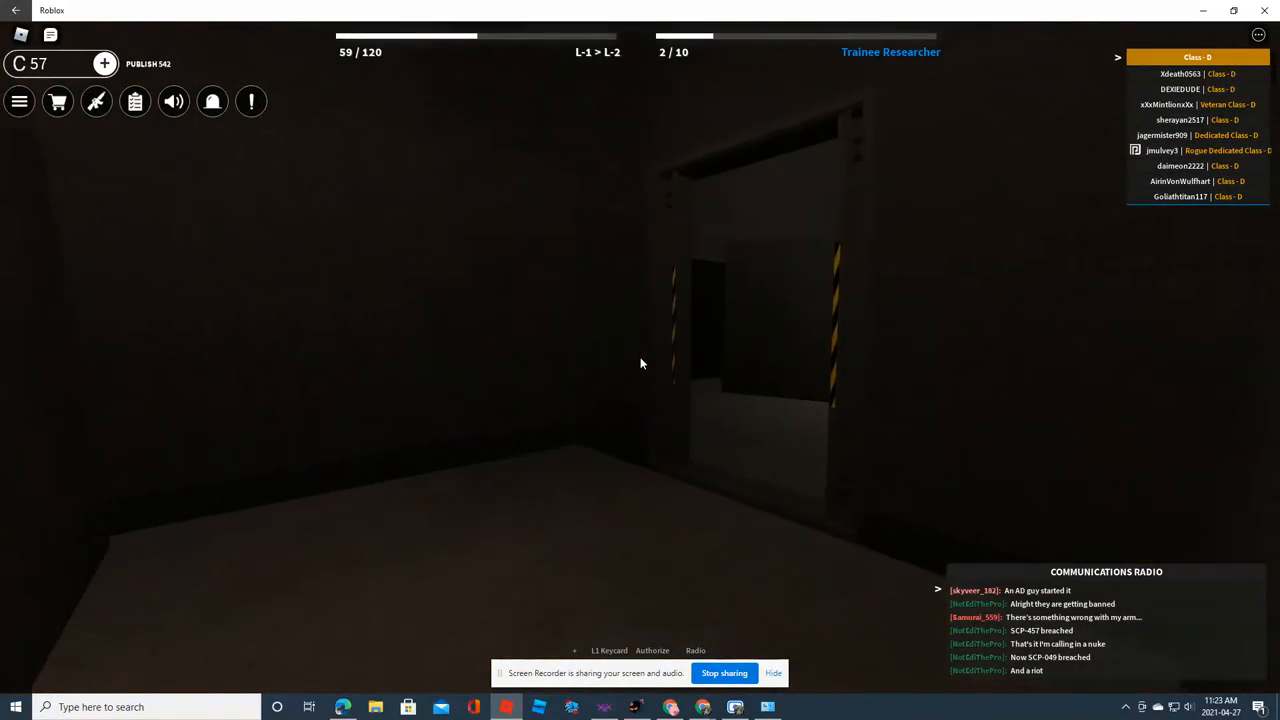
pyautogui.moveTo(641, 363)
pyautogui.mouseDown()
pyautogui.moveTo(500, 300)
pyautogui.moveTo(700, 450)
pyautogui.mouseUp()
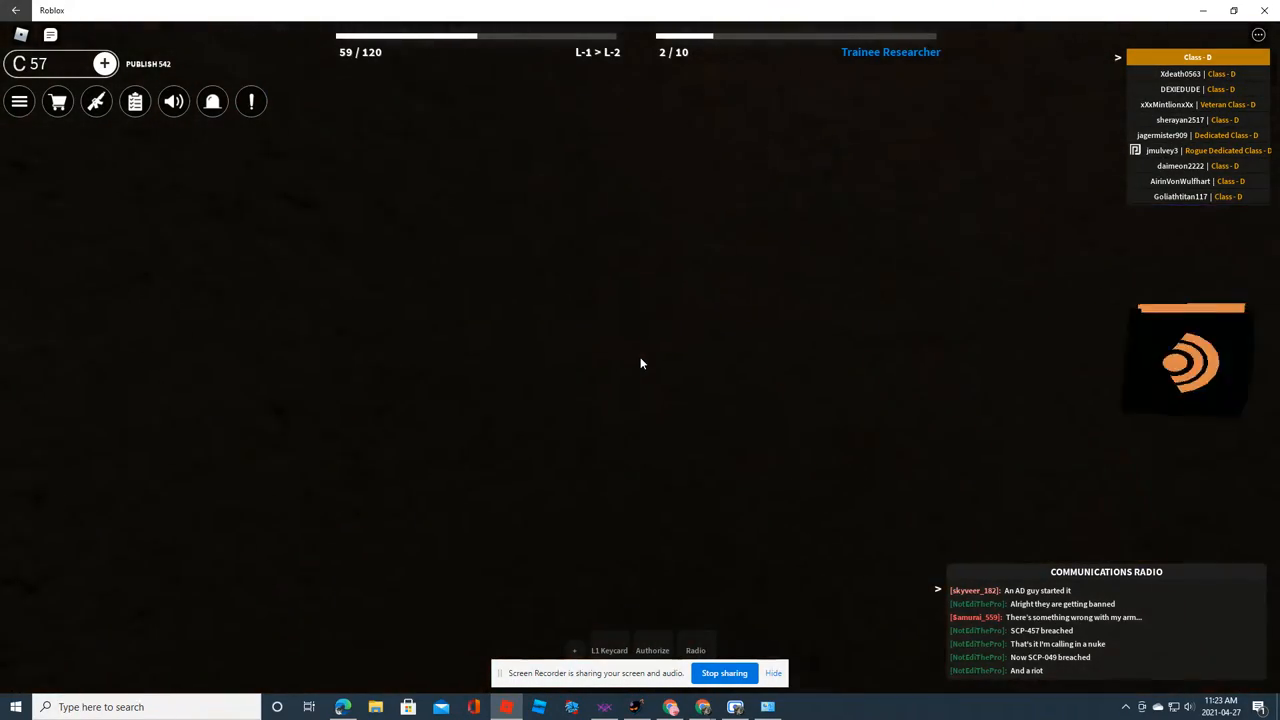
pyautogui.moveTo(641, 363); pyautogui.dragTo(500, 363)
pyautogui.moveTo(641, 363); pyautogui.dragTo(750, 400)
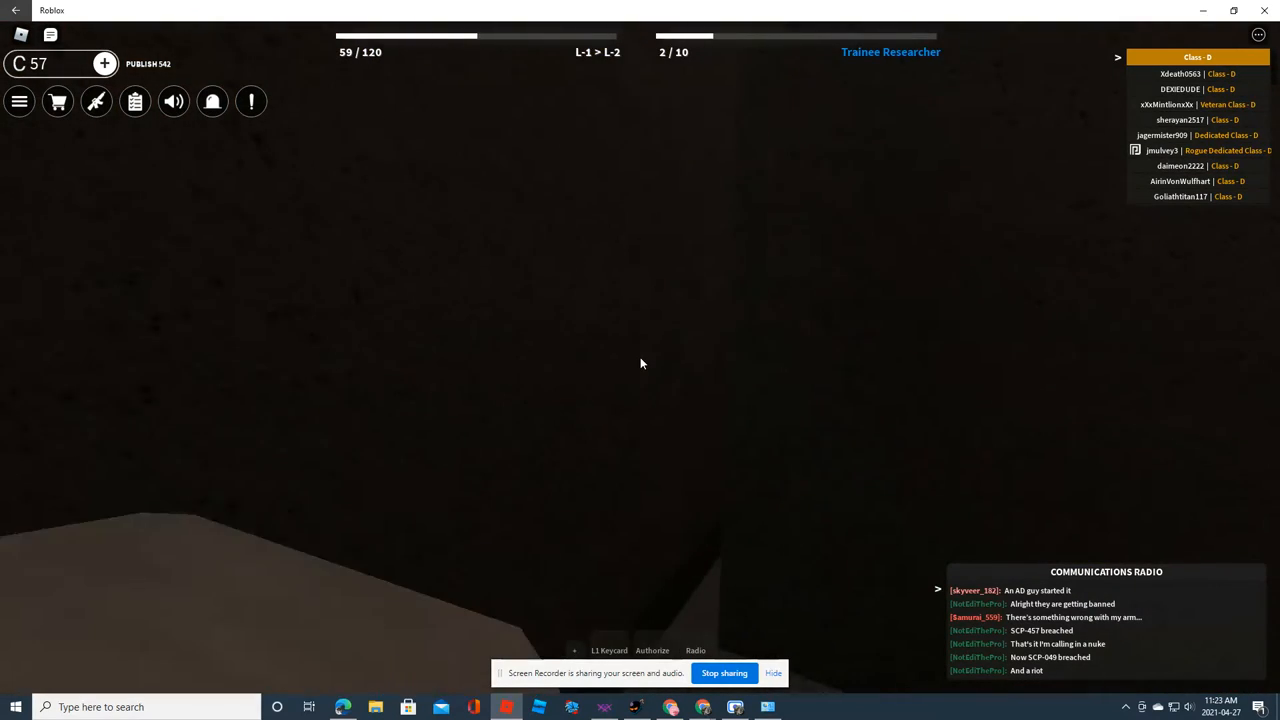
pyautogui.moveTo(641, 363); pyautogui.dragTo(641, 250)
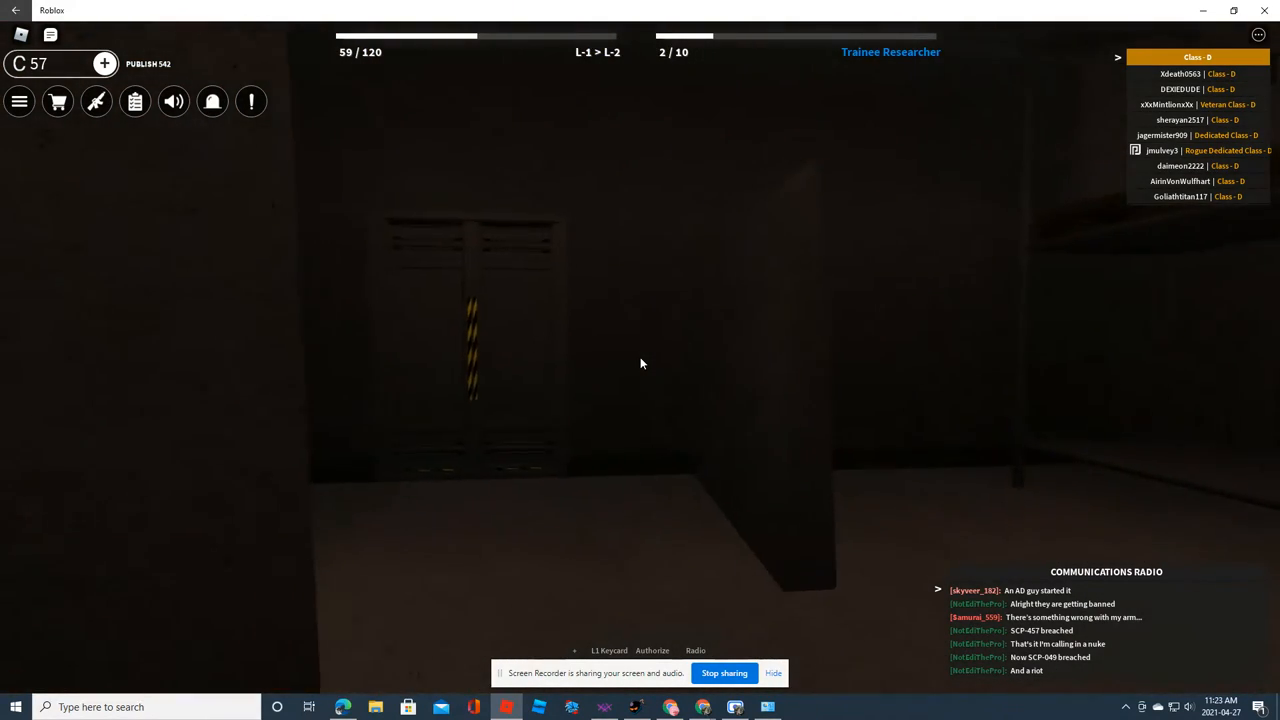
# Climb the stairs past the Prometheus Labs container and follow the winged player down the long hallway to the gate
pyautogui.press('w')
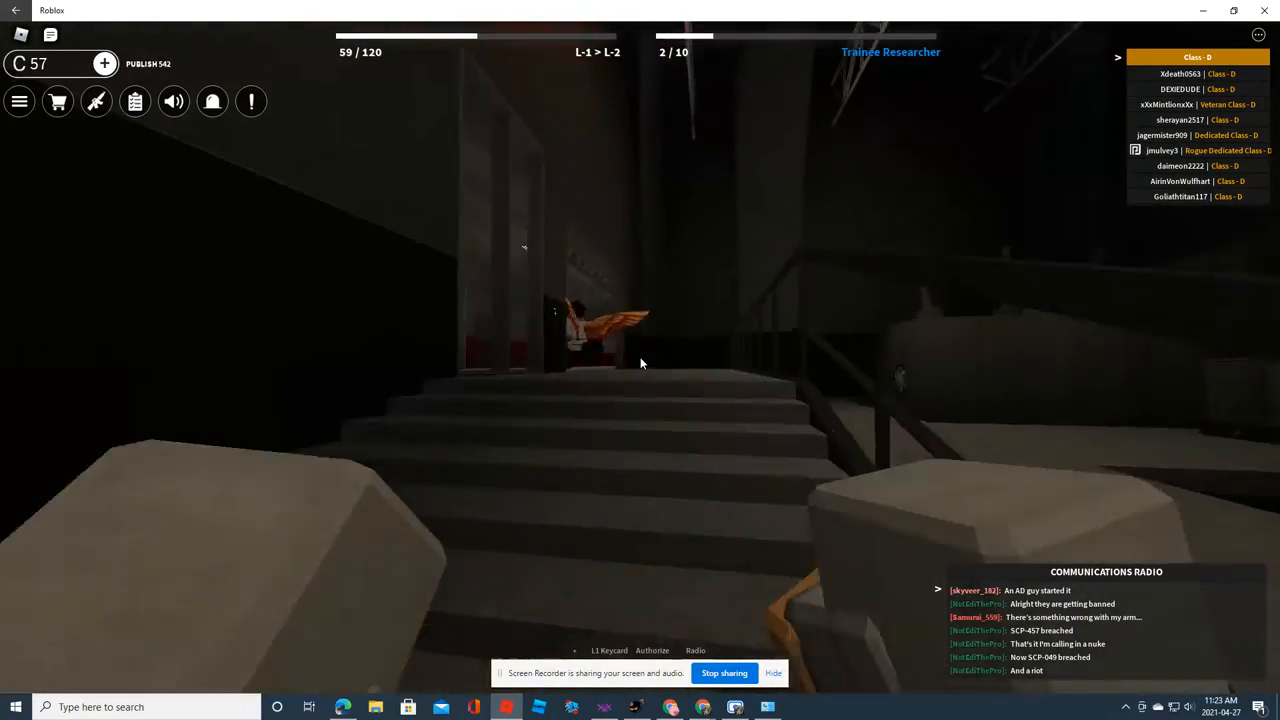
pyautogui.press('w')
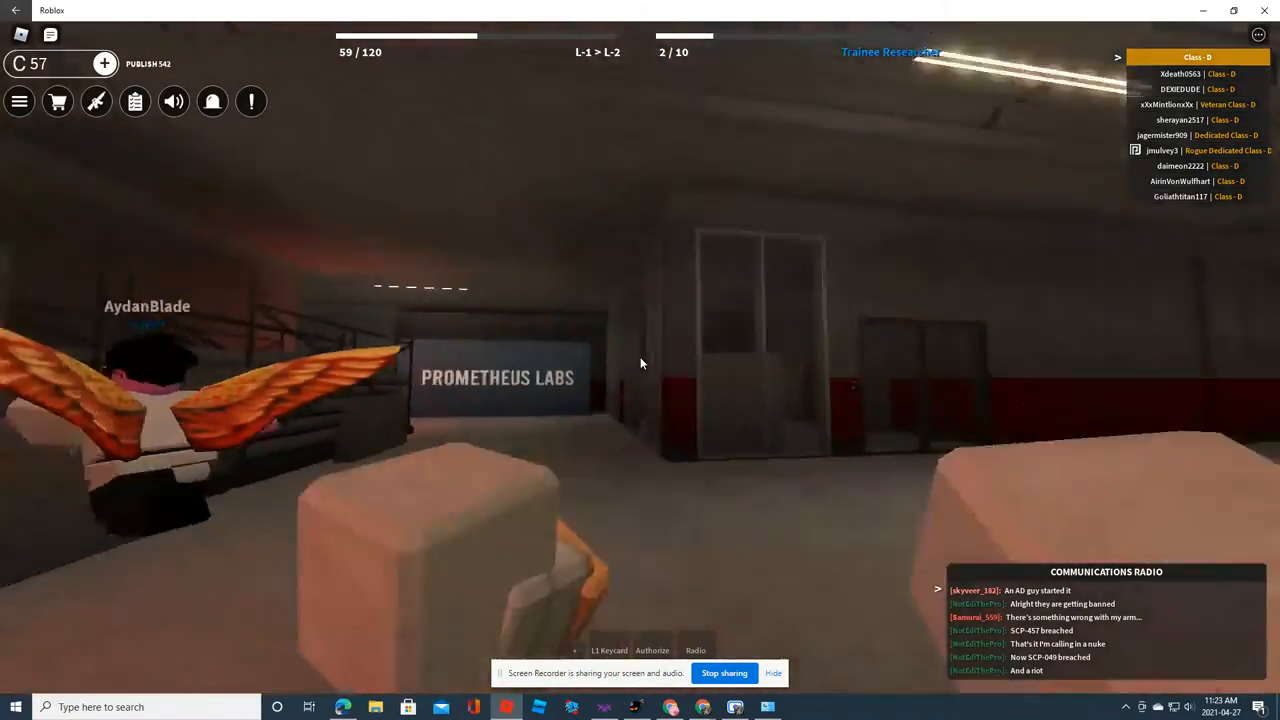
pyautogui.press('w')
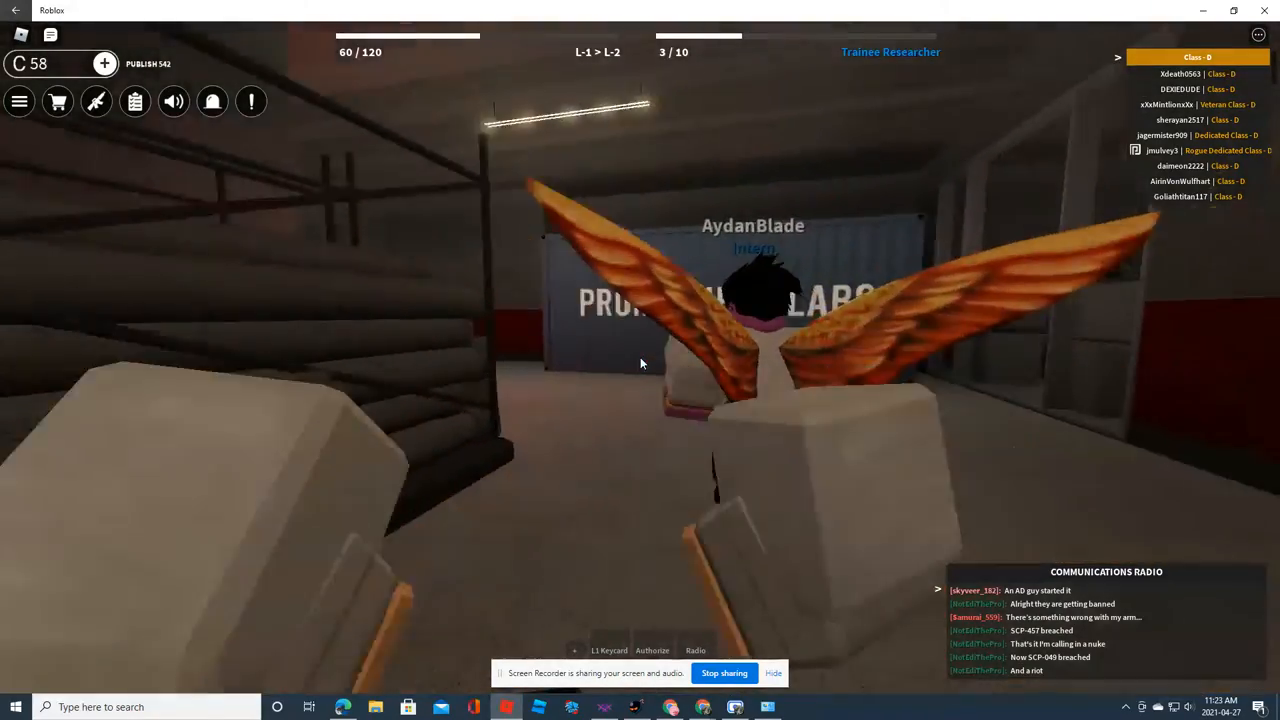
pyautogui.press('w')
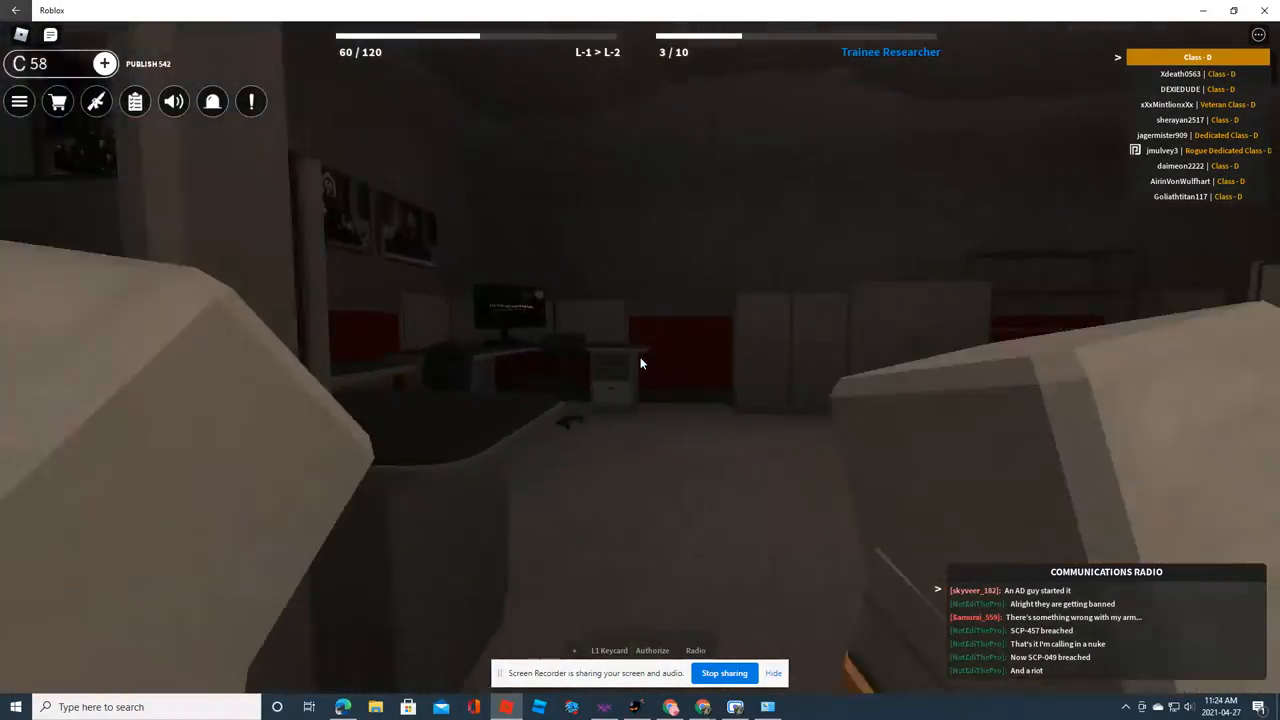
pyautogui.press('w')
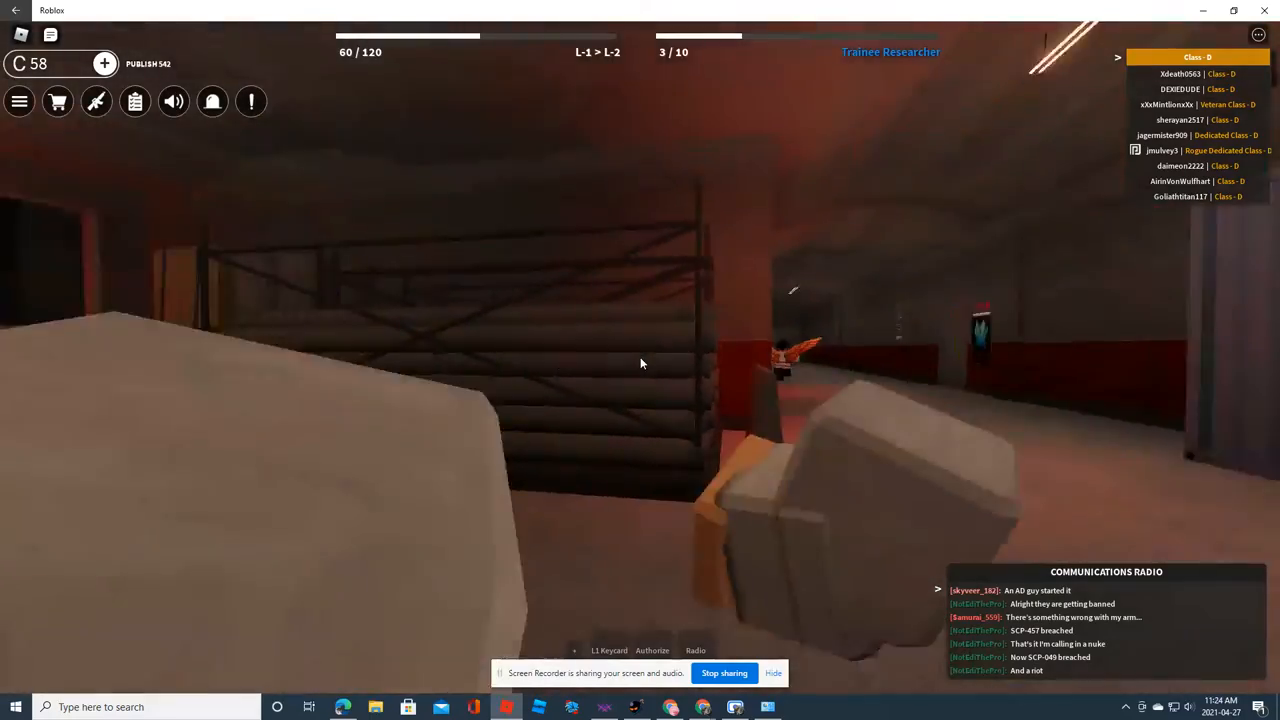
pyautogui.press('w')
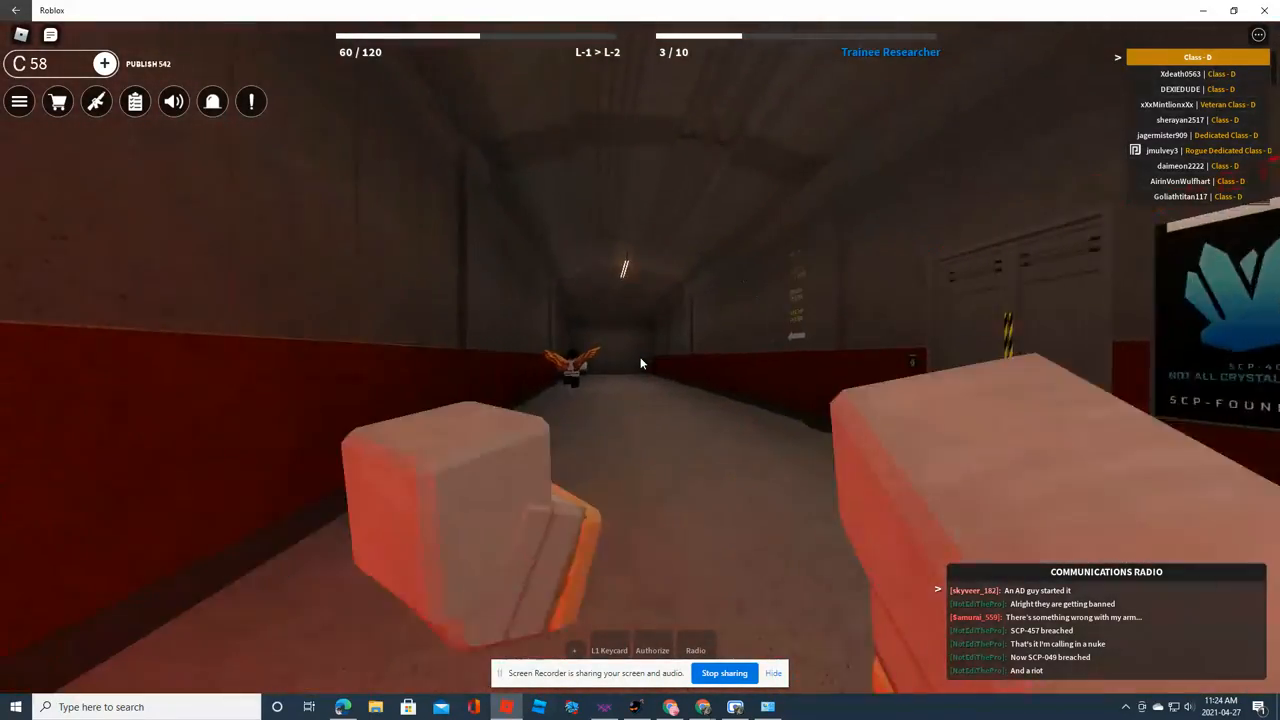
pyautogui.press('w')
pyautogui.press('w')
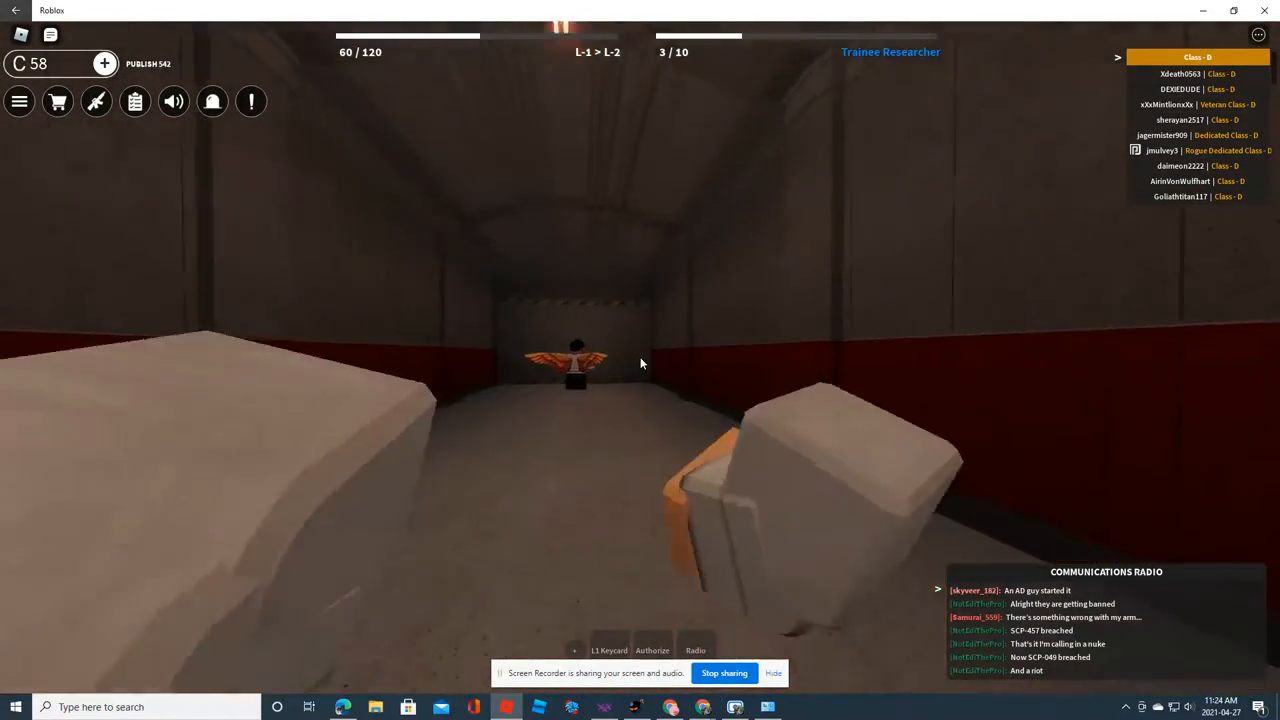
# Stop at the hazard-striped gate and look back down the hallway at the two players
pyautogui.press('w')
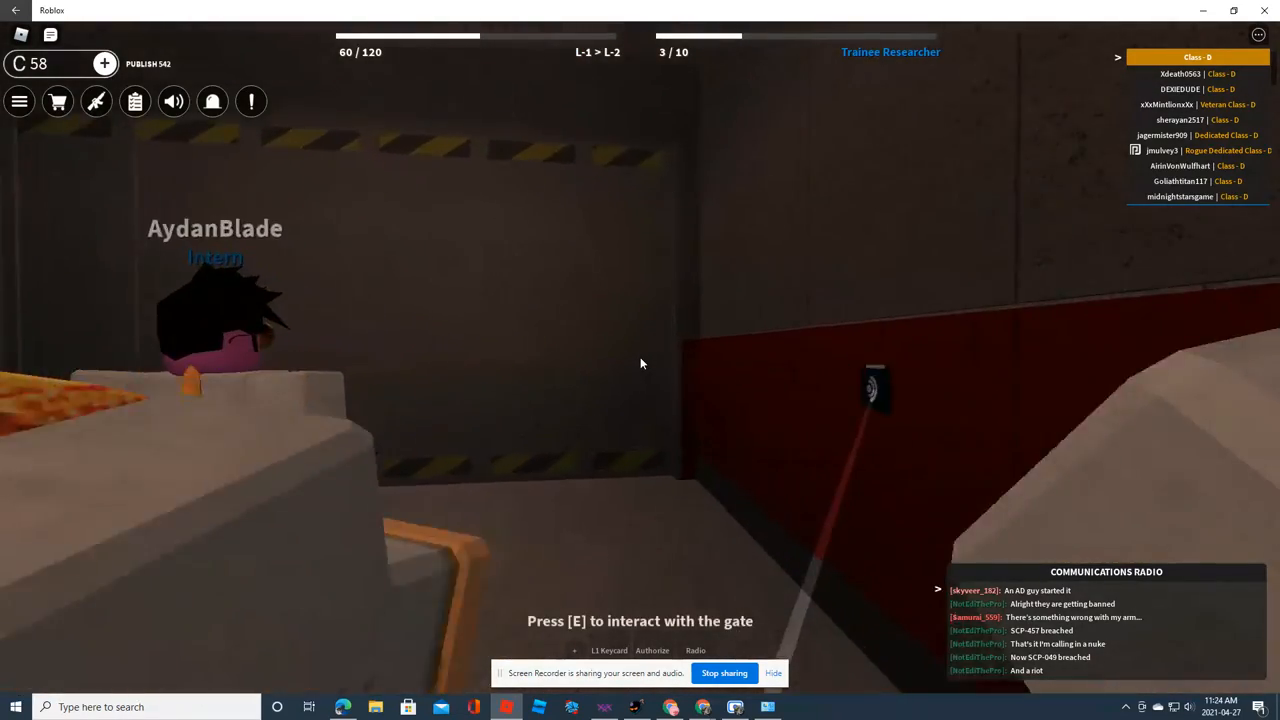
pyautogui.press('w')
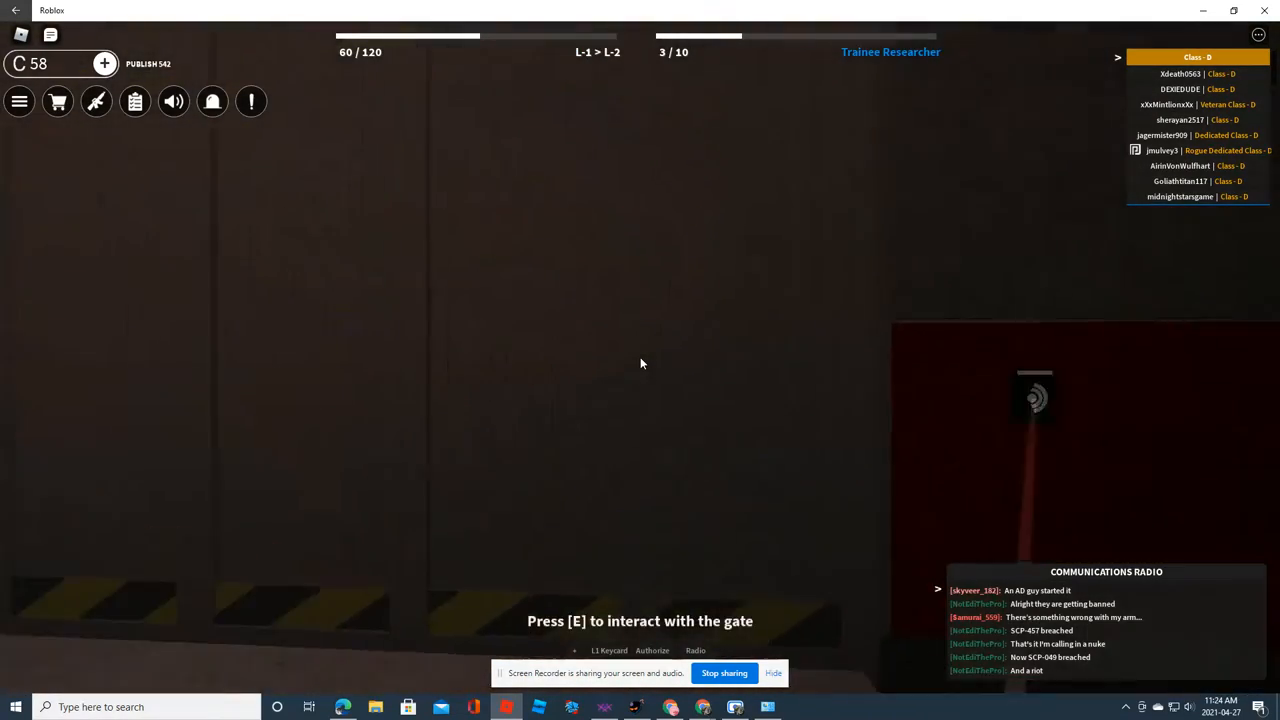
pyautogui.moveTo(641, 363); pyautogui.dragTo(641, 363)
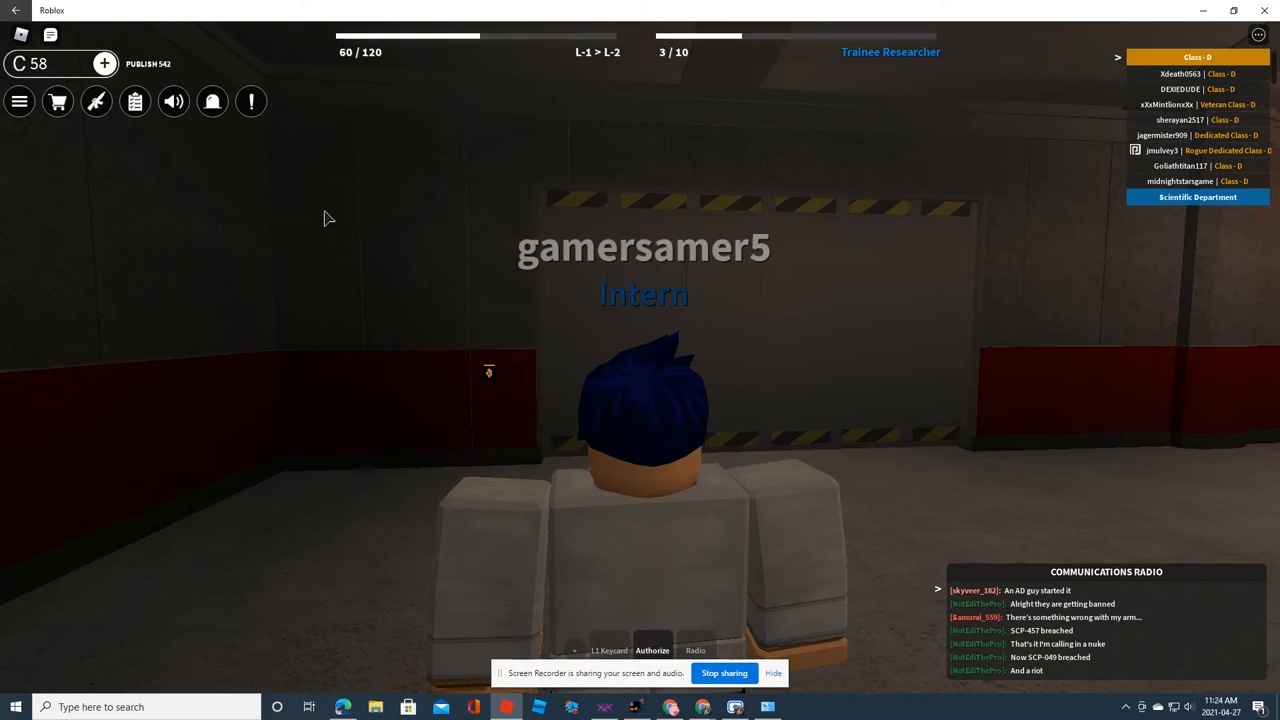
pyautogui.scroll(3, 370, 237)
pyautogui.moveTo(641, 363); pyautogui.dragTo(641, 363)
pyautogui.scroll(-3, 641, 363)
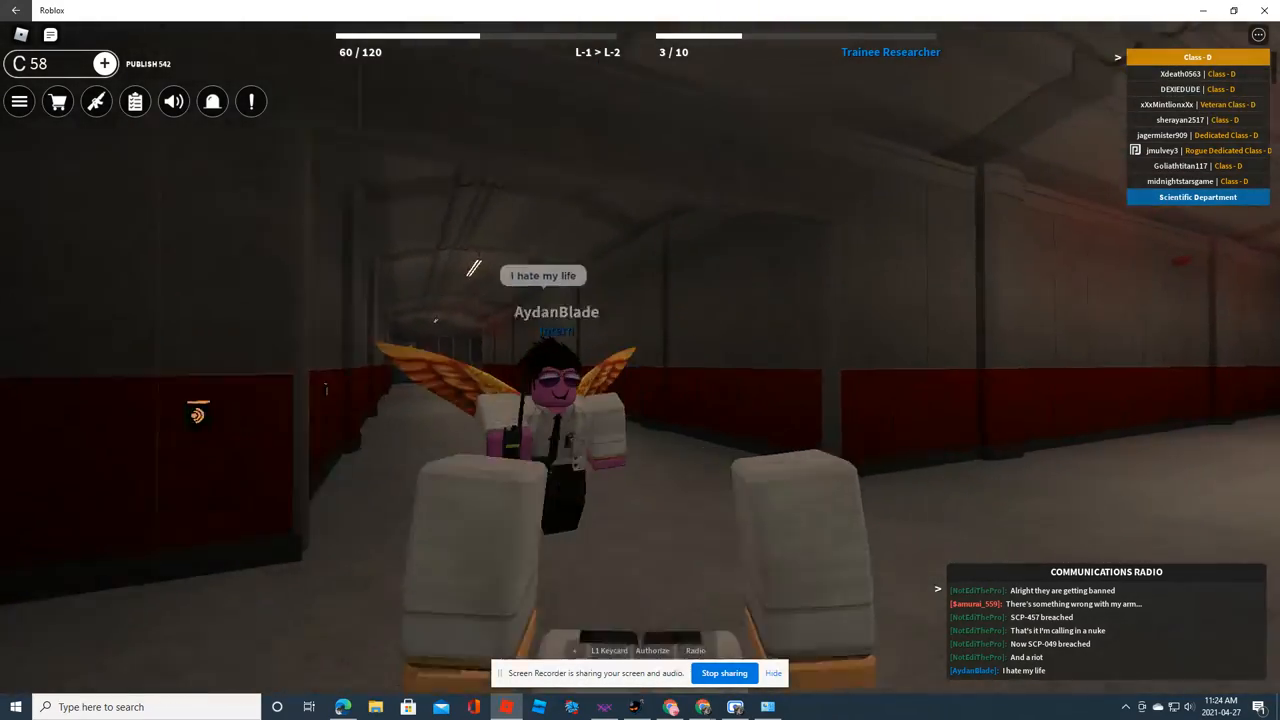
pyautogui.moveTo(641, 363); pyautogui.dragTo(641, 363)
# Run back down the hallway past the EUCLID and SCP-1299 posters and through the heavy door
pyautogui.press('w')
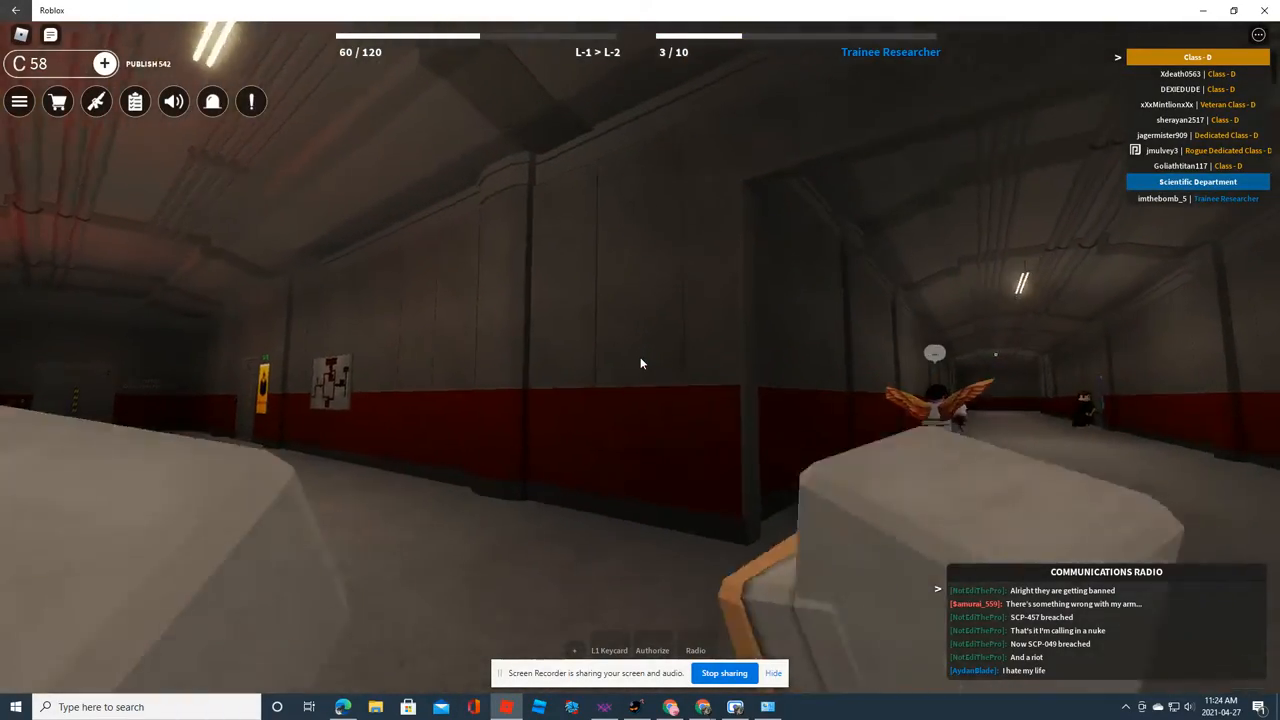
pyautogui.press('w')
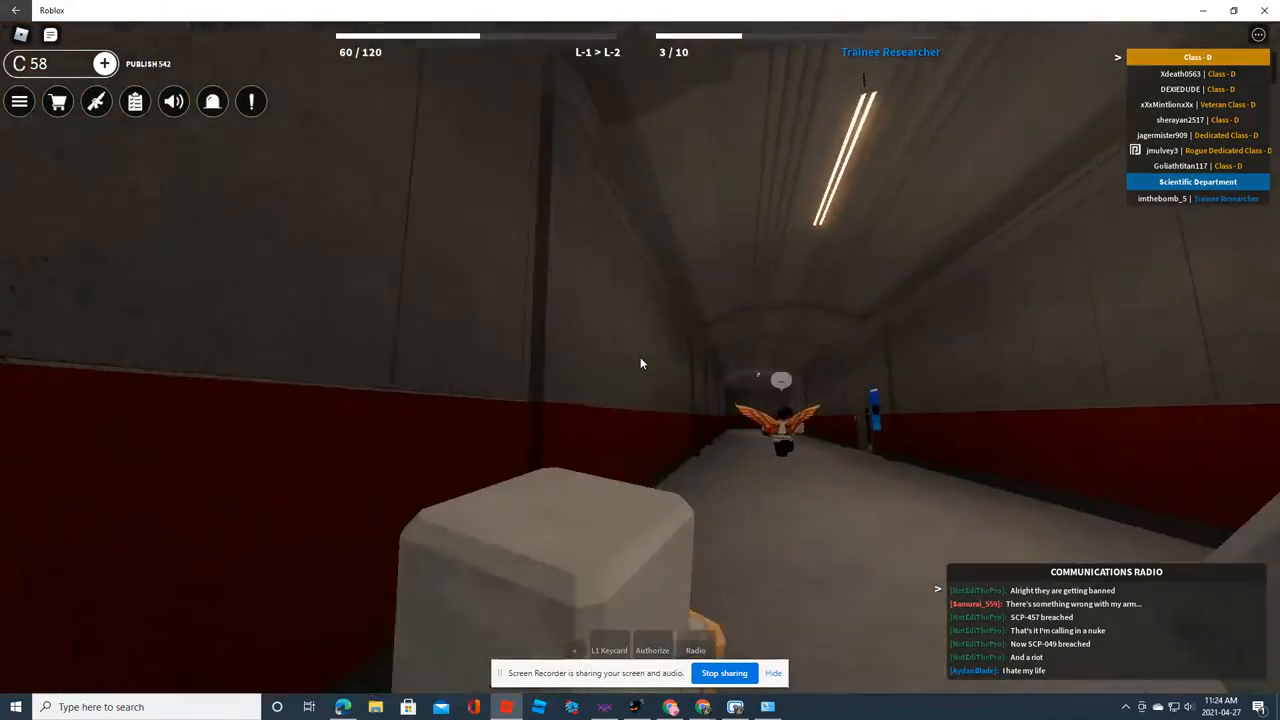
pyautogui.press('w')
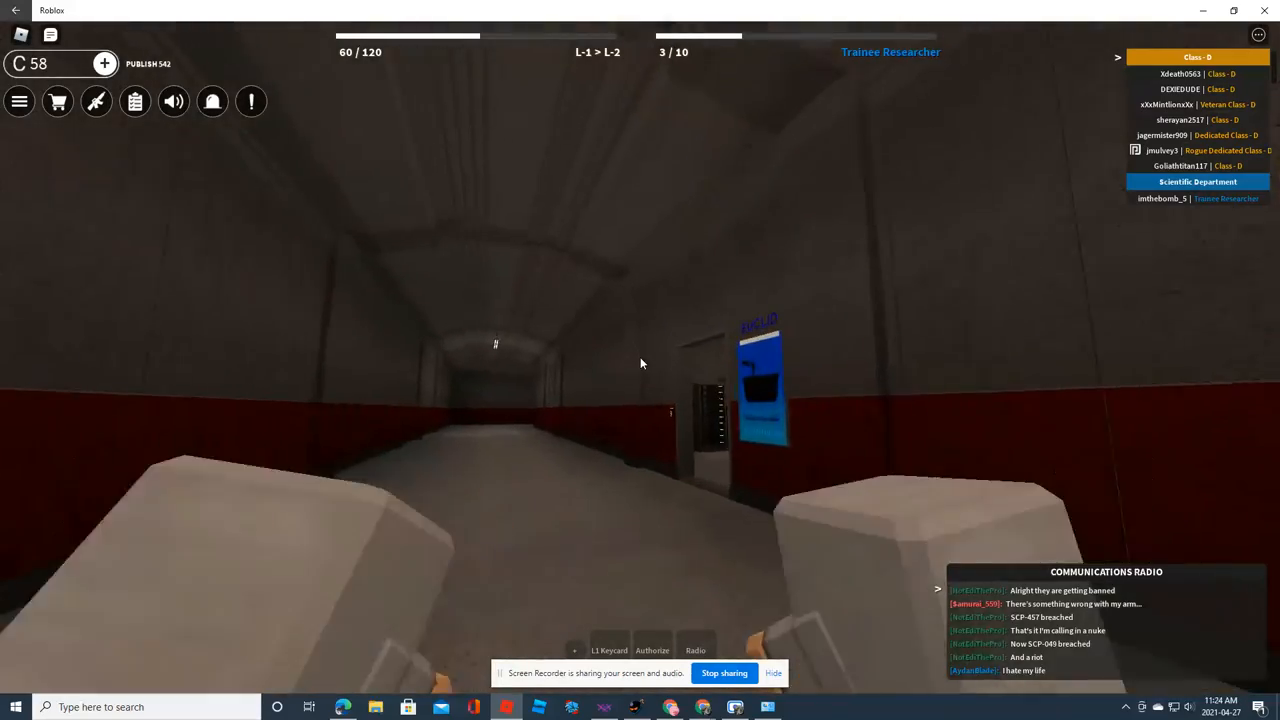
pyautogui.press('w')
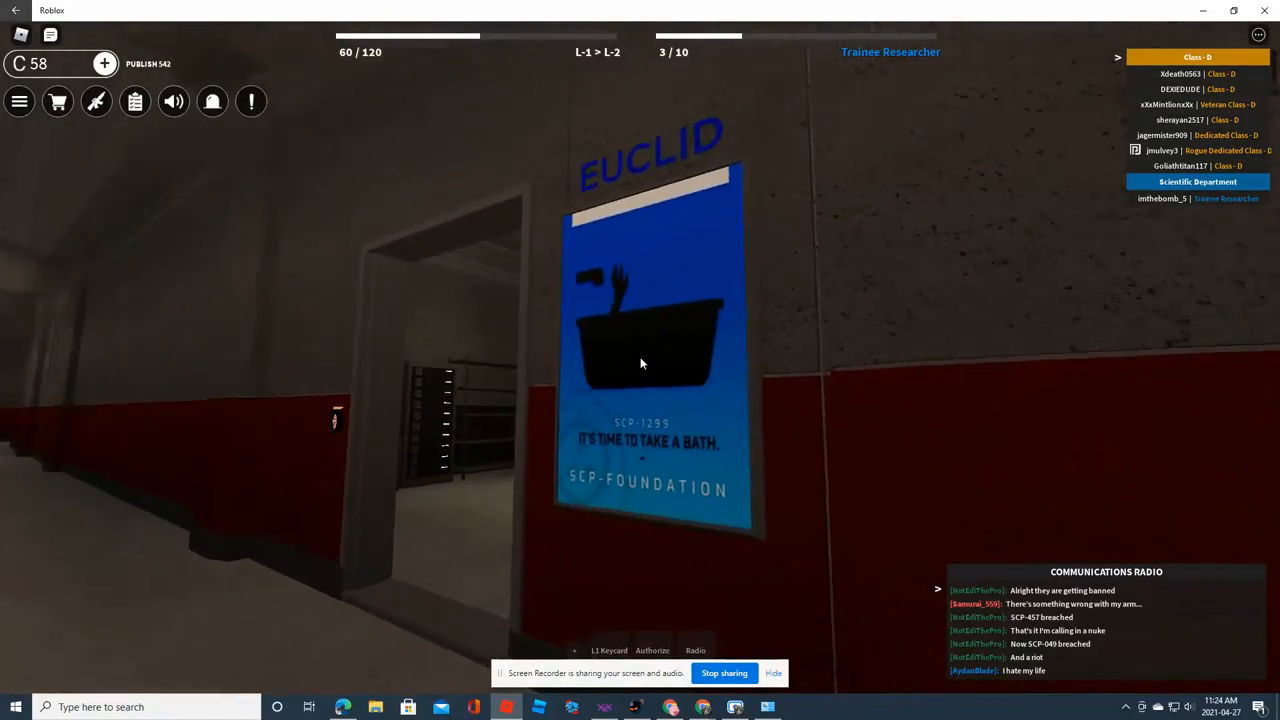
pyautogui.press('w')
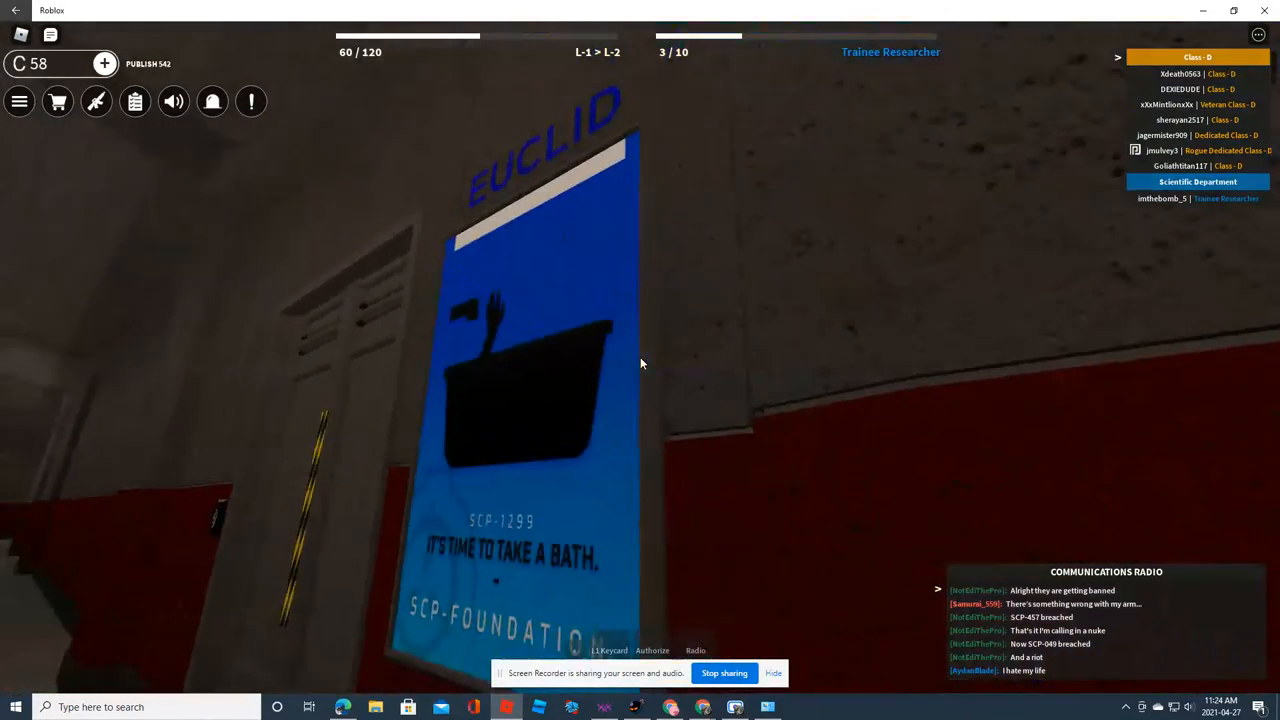
pyautogui.press('w')
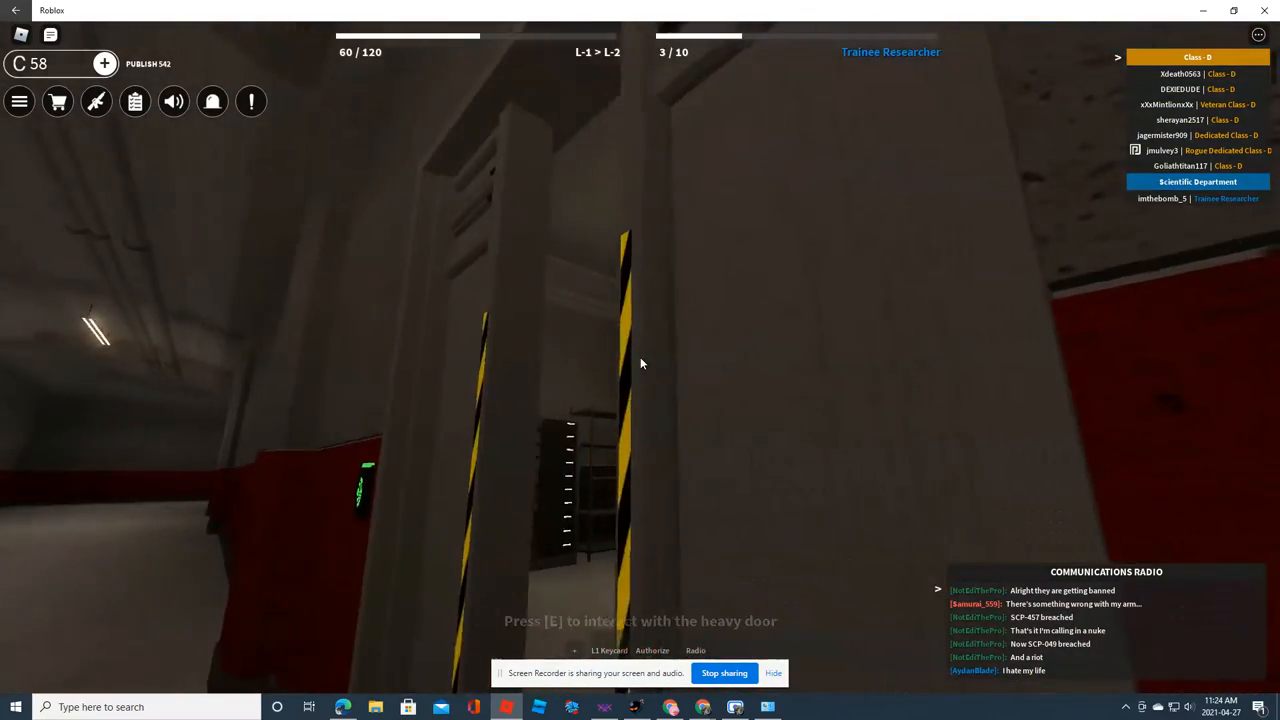
# Wander the research room between the curtained bathtub window, the server racks and the striped door
pyautogui.press('w')
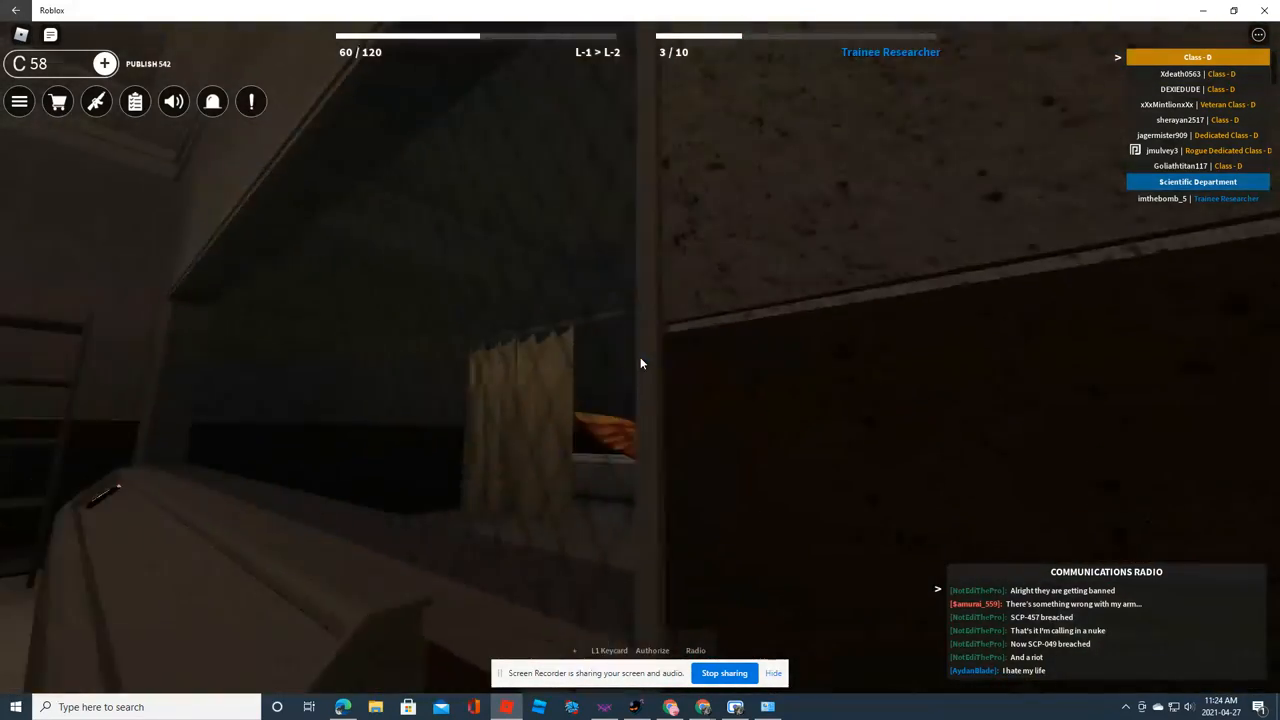
pyautogui.press('w')
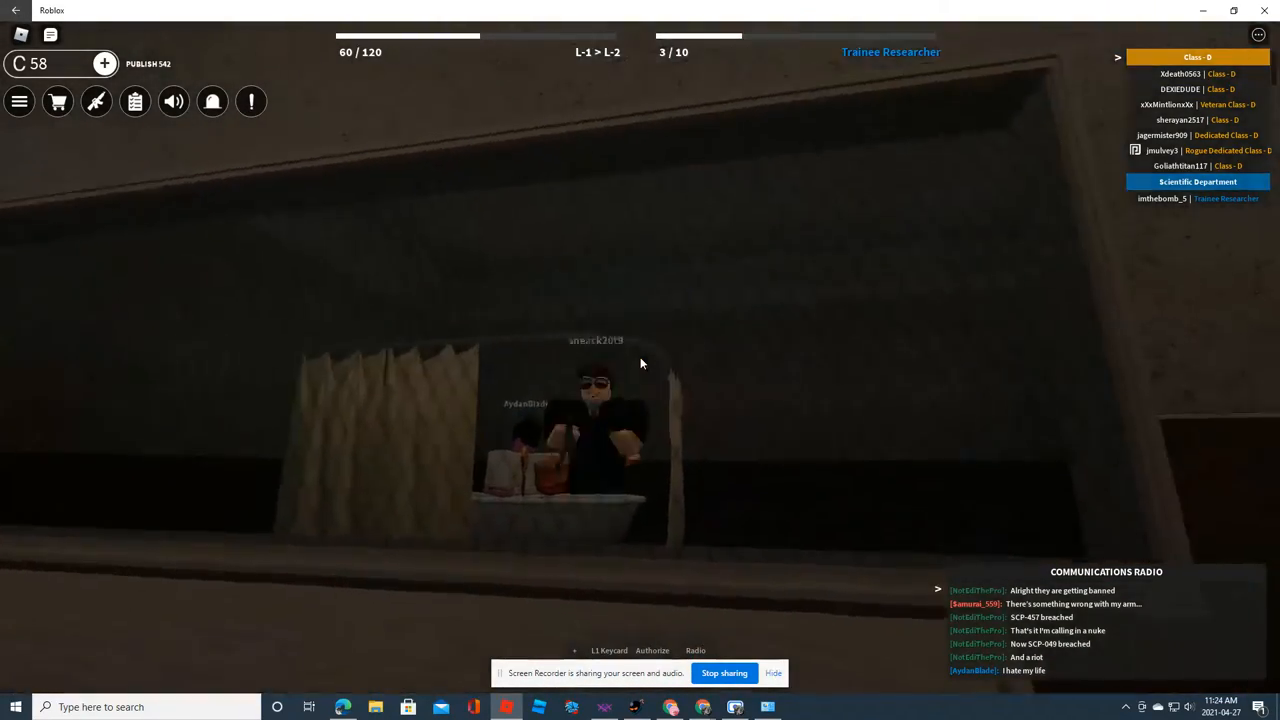
pyautogui.press('w')
pyautogui.press('w')
pyautogui.press('w')
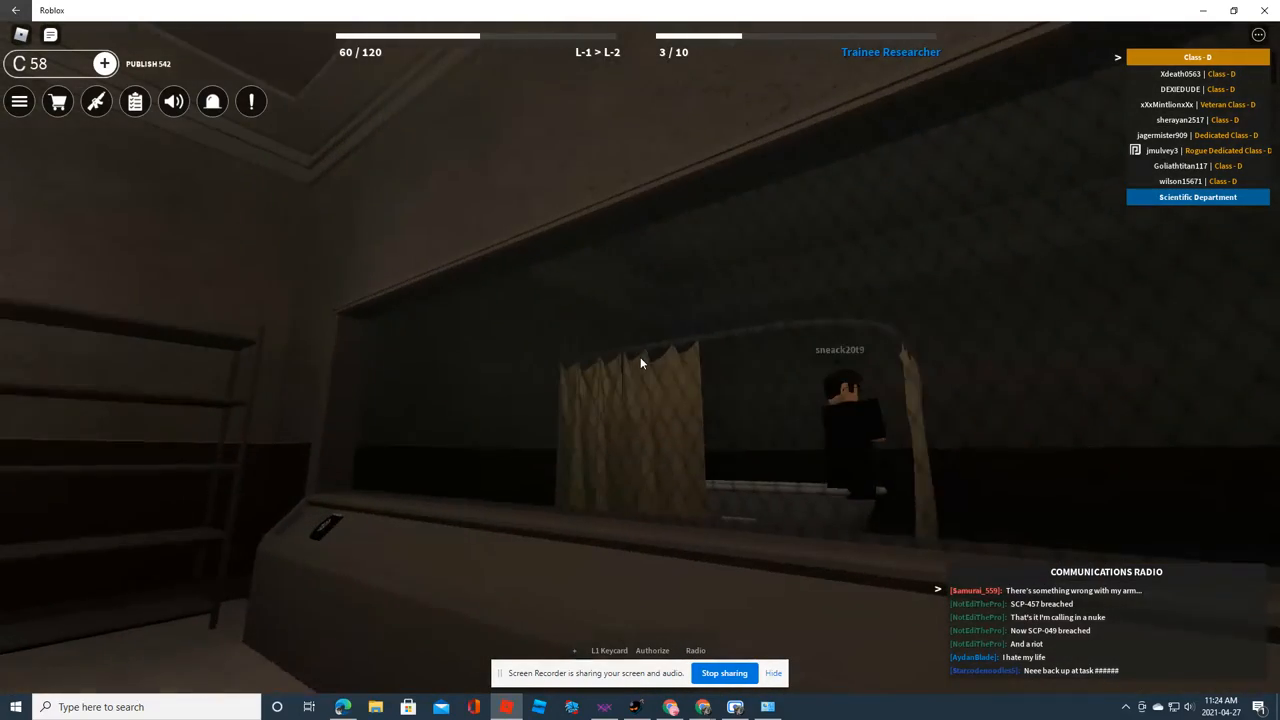
pyautogui.press('w')
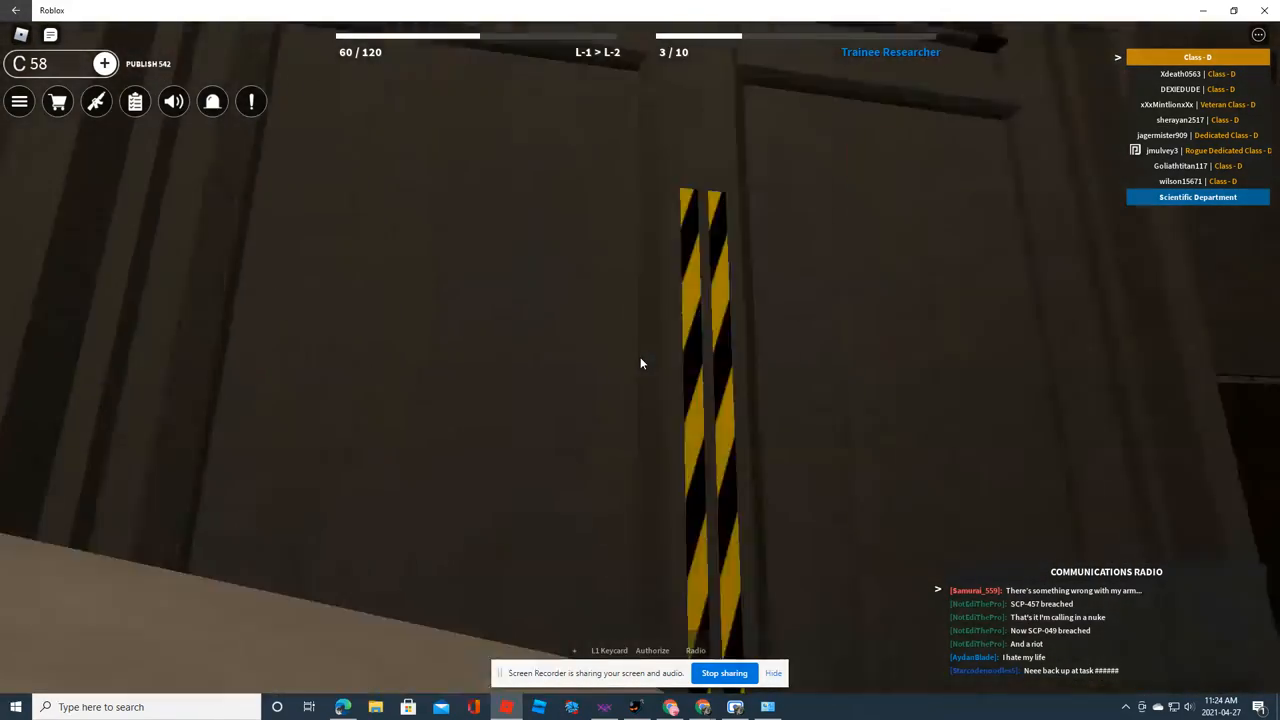
pyautogui.press('w')
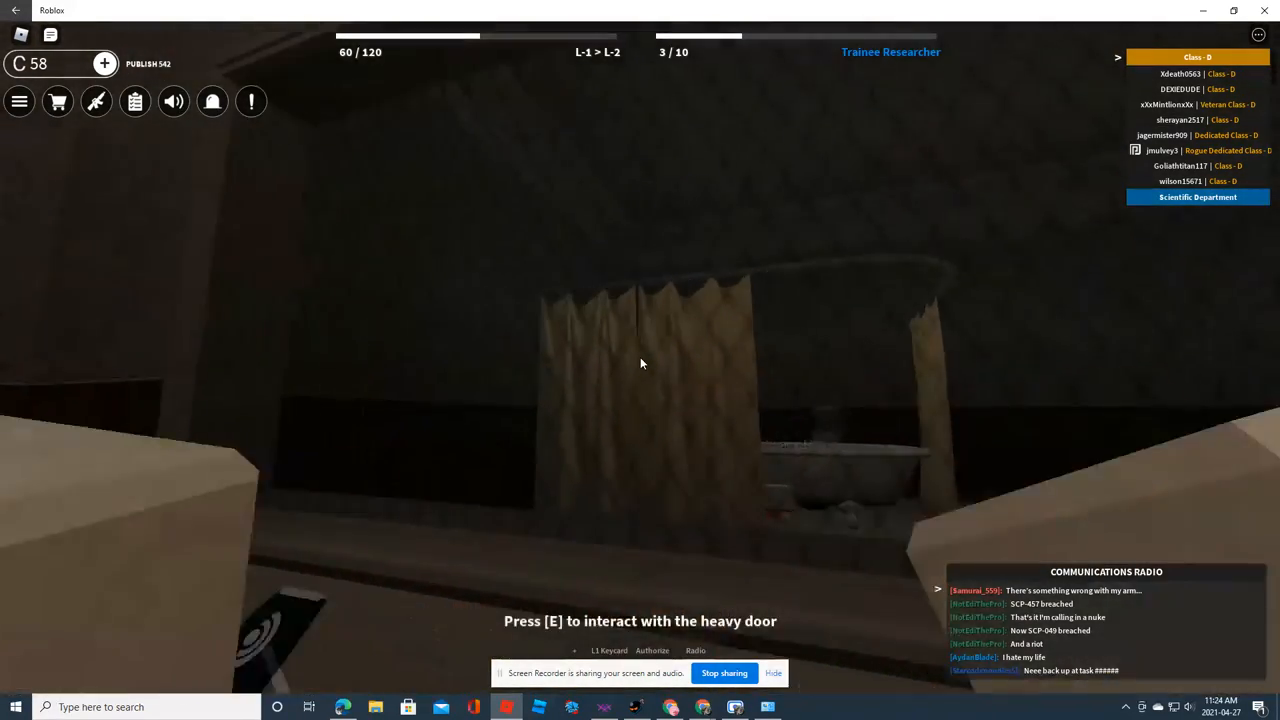
pyautogui.press('w')
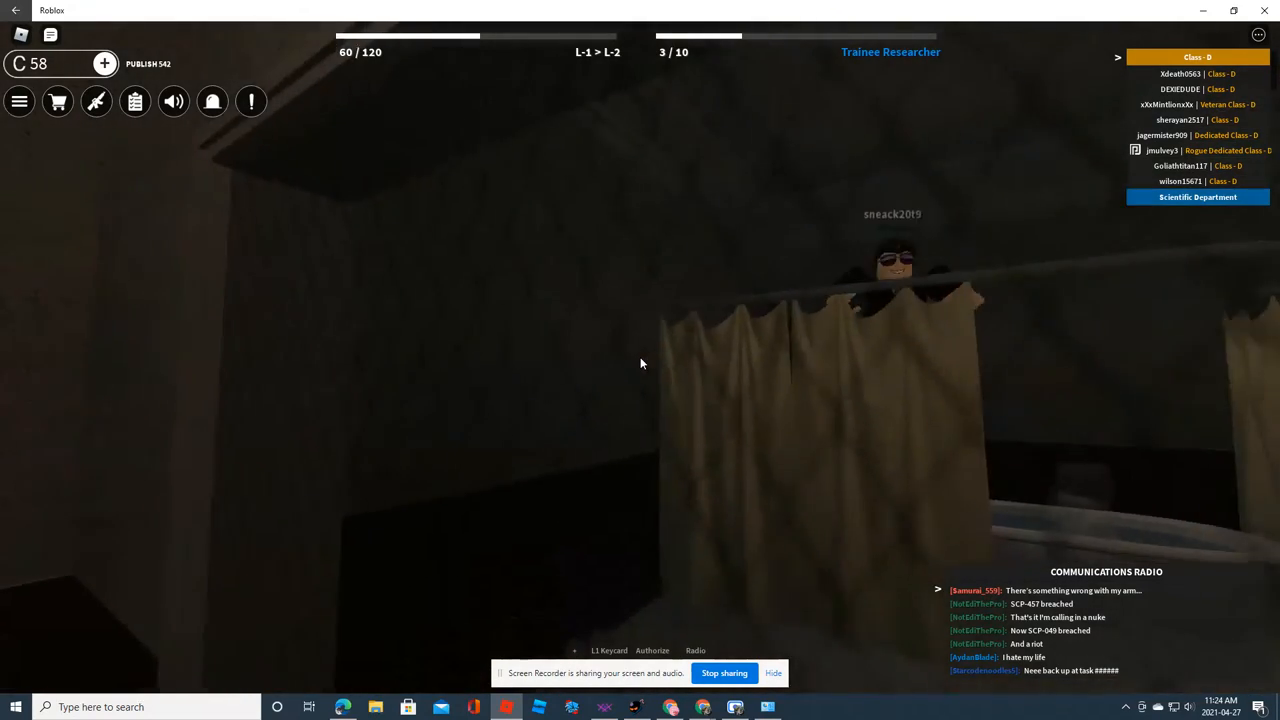
pyautogui.press('s')
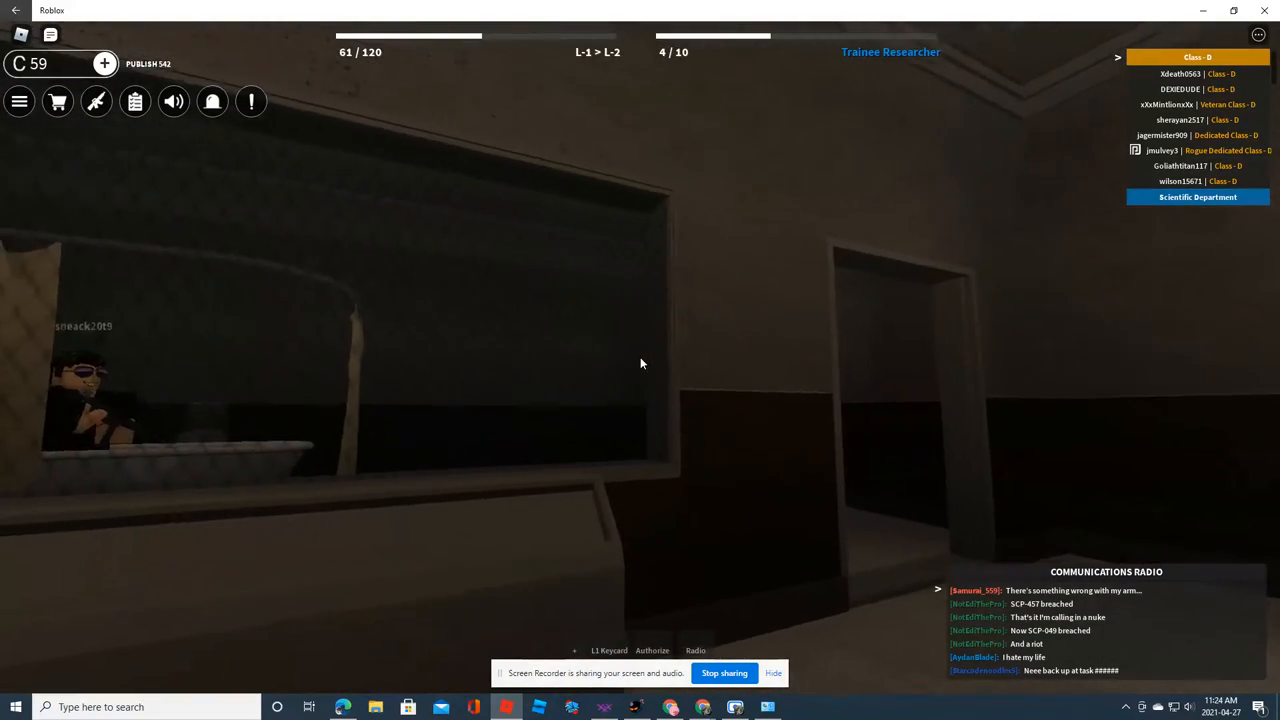
pyautogui.press('w')
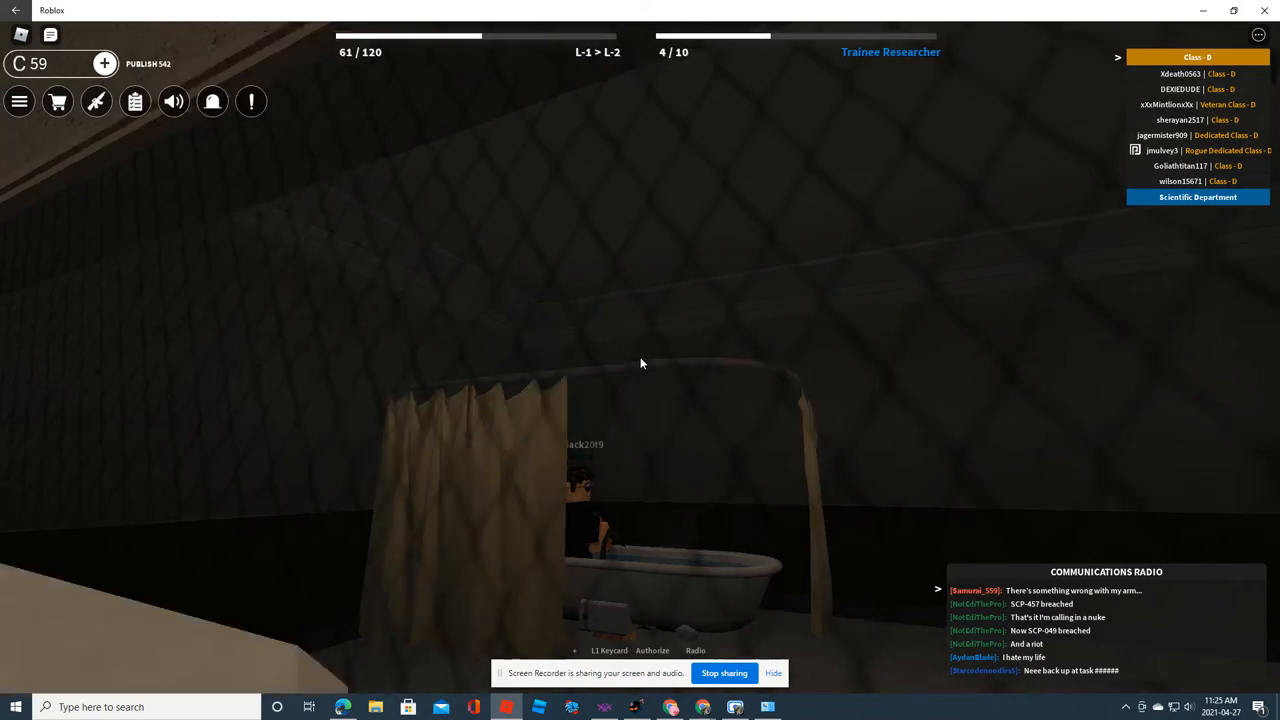
pyautogui.press('s')
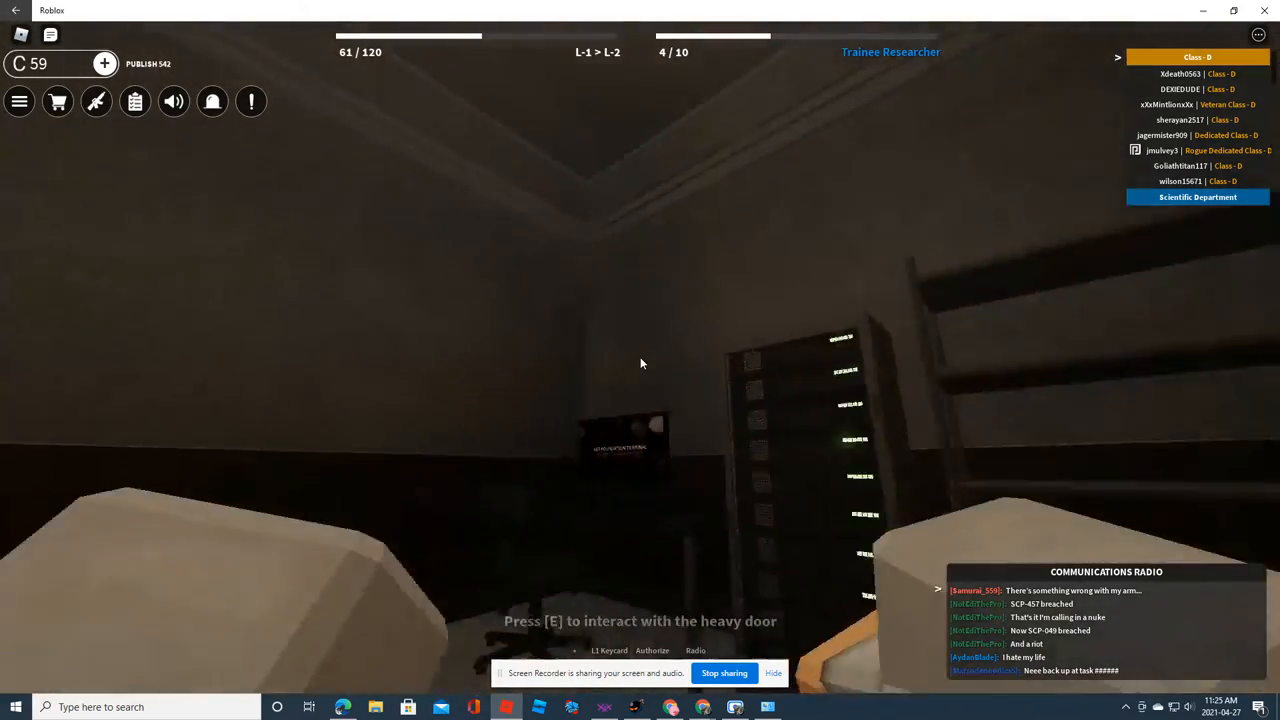
pyautogui.press('w')
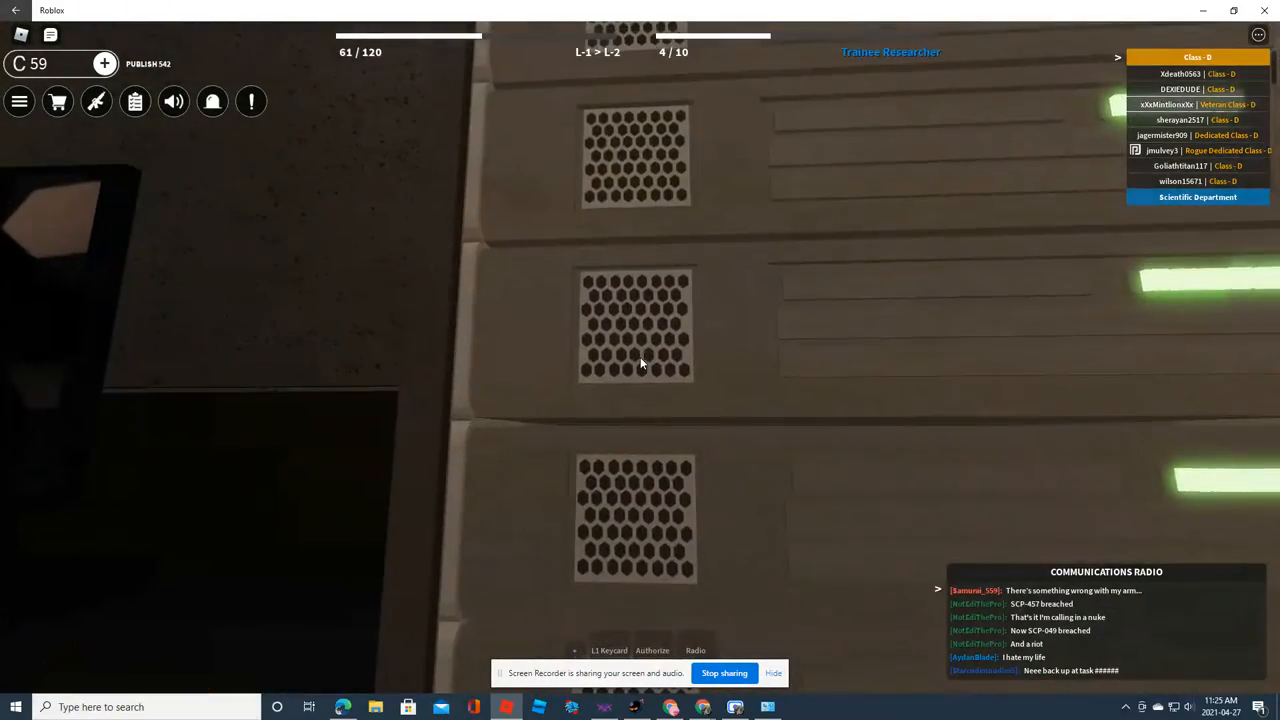
pyautogui.press('s')
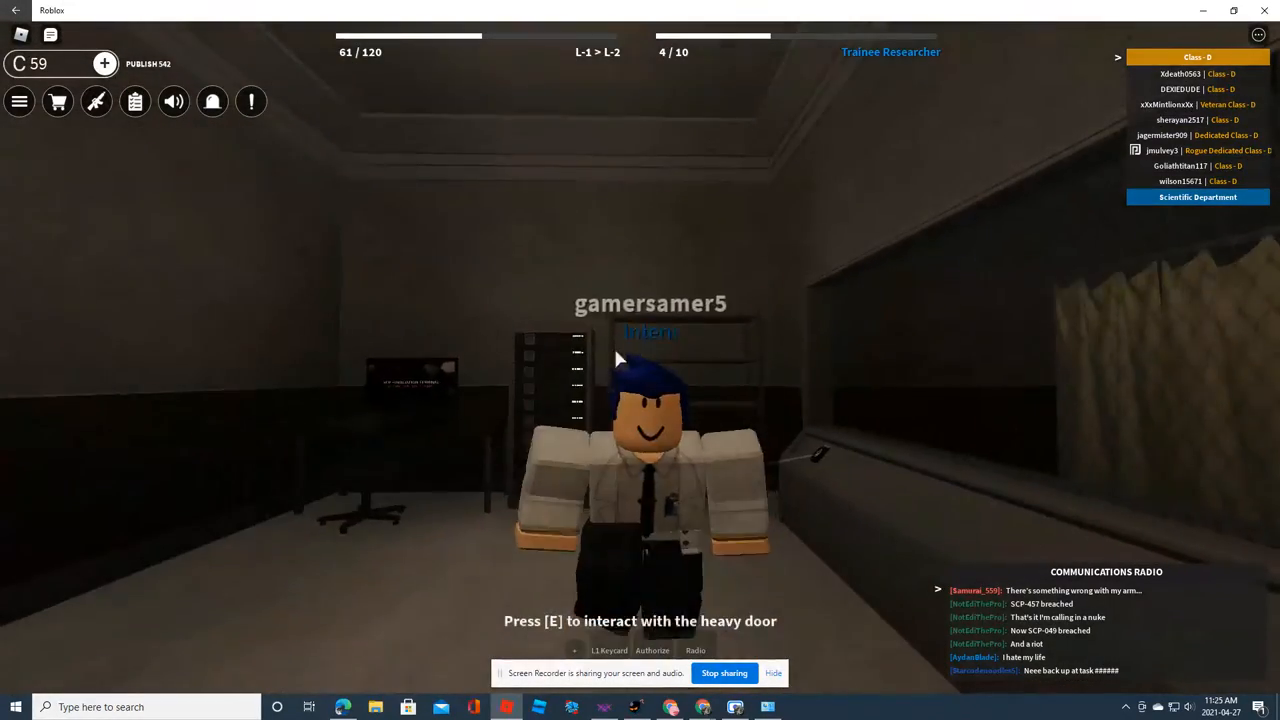
pyautogui.press('w')
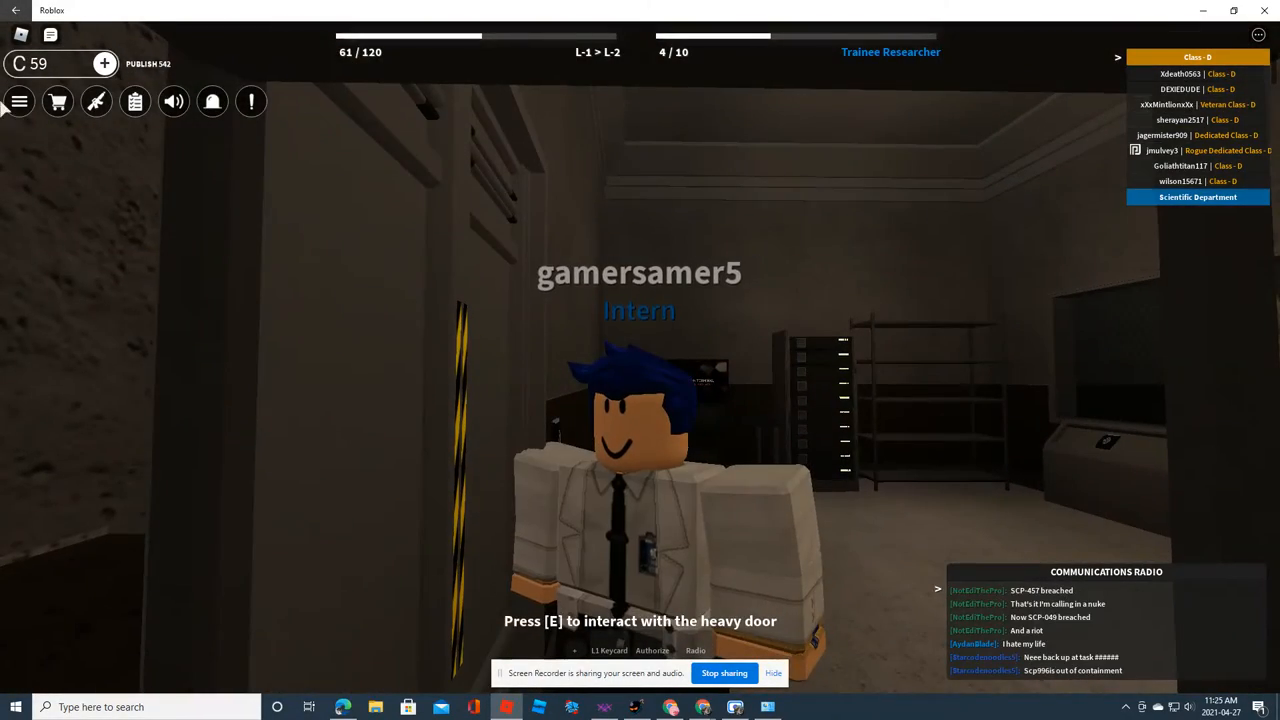
# Return to the spawn menu, choose the Class - D team and spawn into the prison block
pyautogui.click(19, 101)
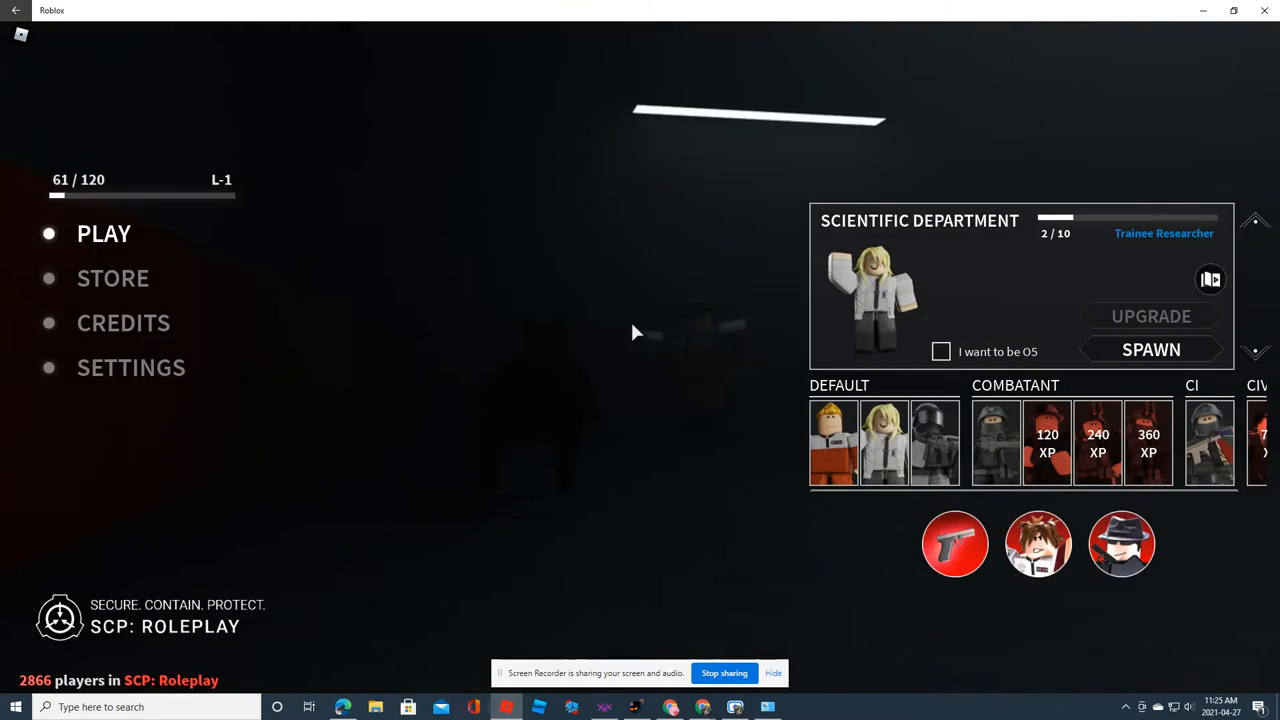
pyautogui.click(831, 440)
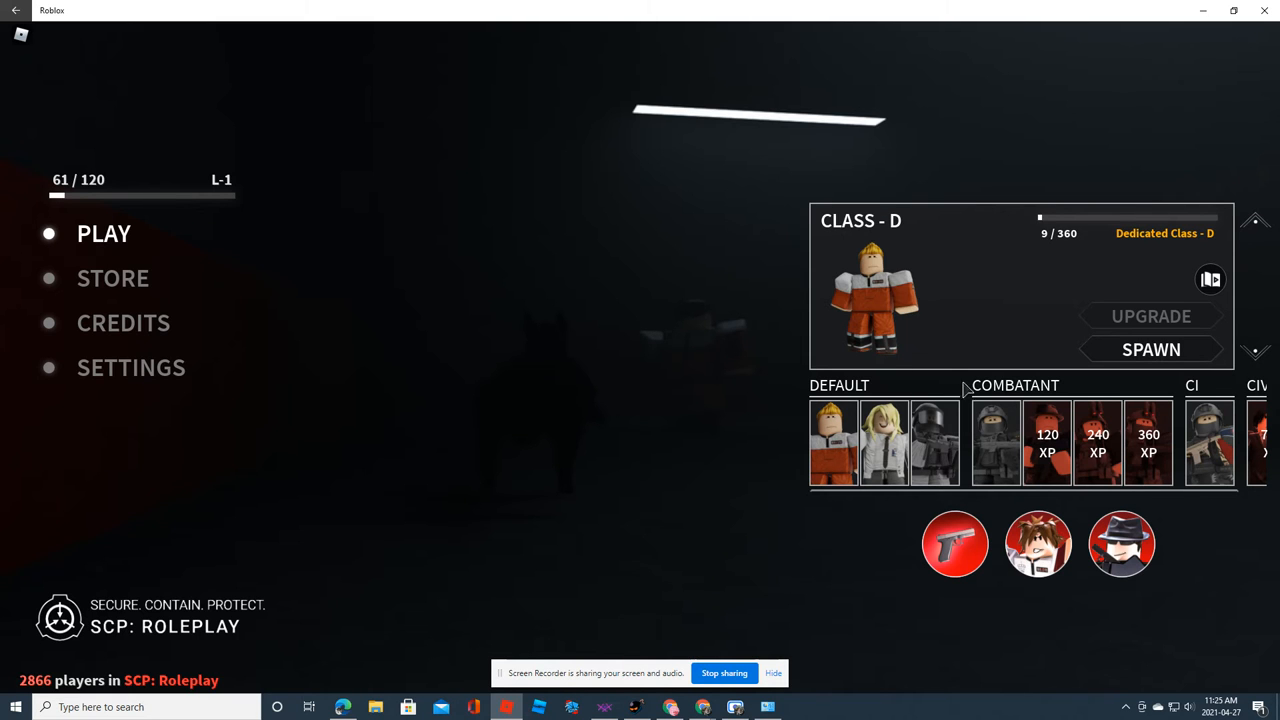
pyautogui.click(1122, 349)
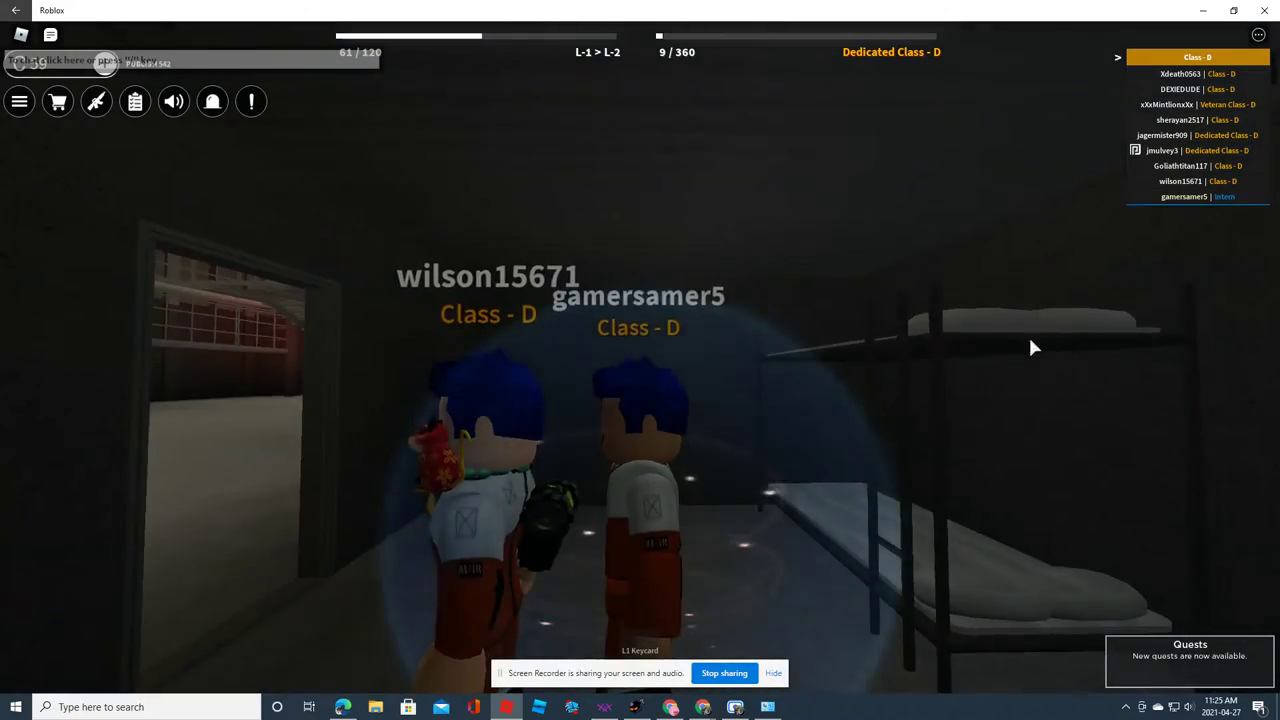
# Walk out of the cell into the prison hall toward the group of prisoners by the hazard door
pyautogui.moveTo(1033, 347); pyautogui.dragTo(641, 363)
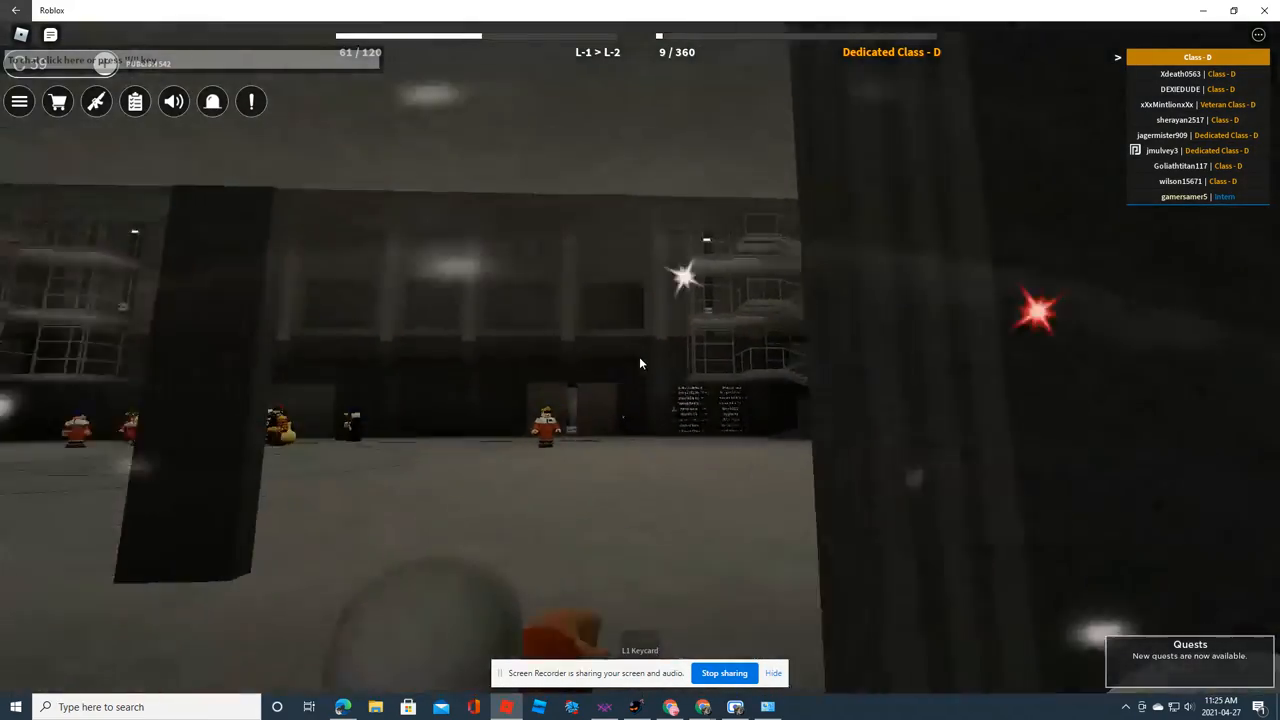
pyautogui.press('w')
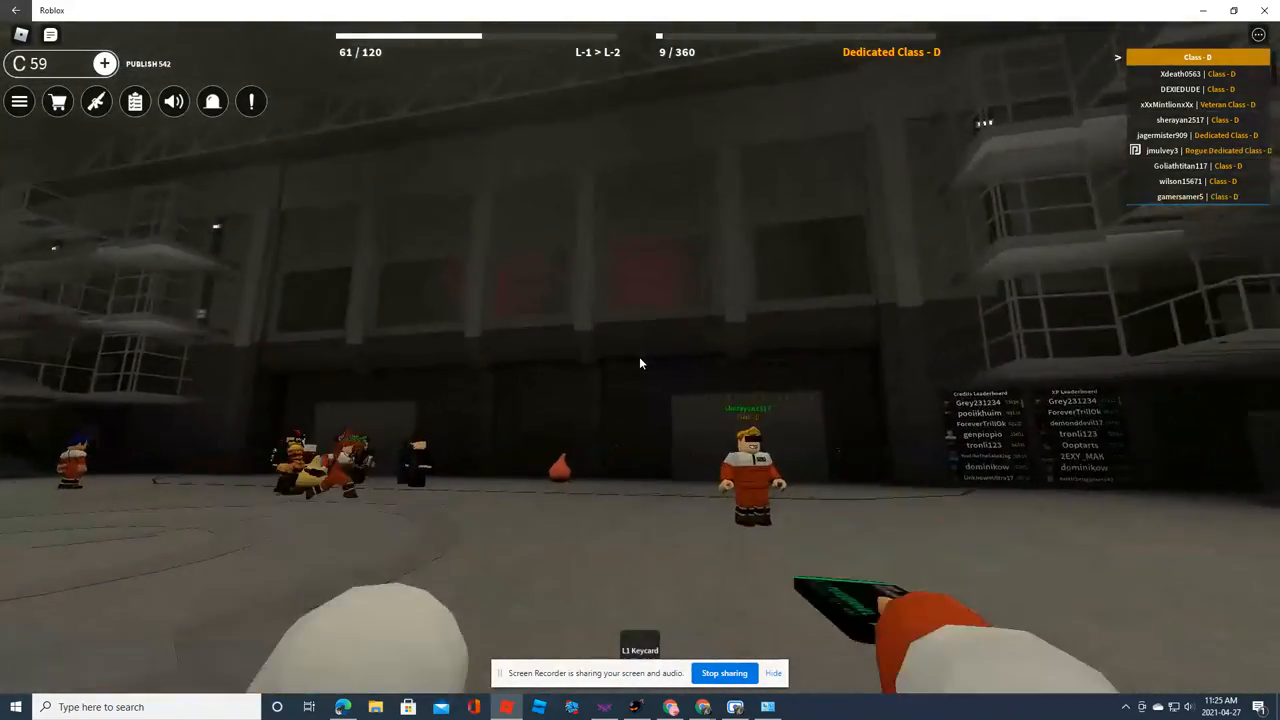
pyautogui.press('w')
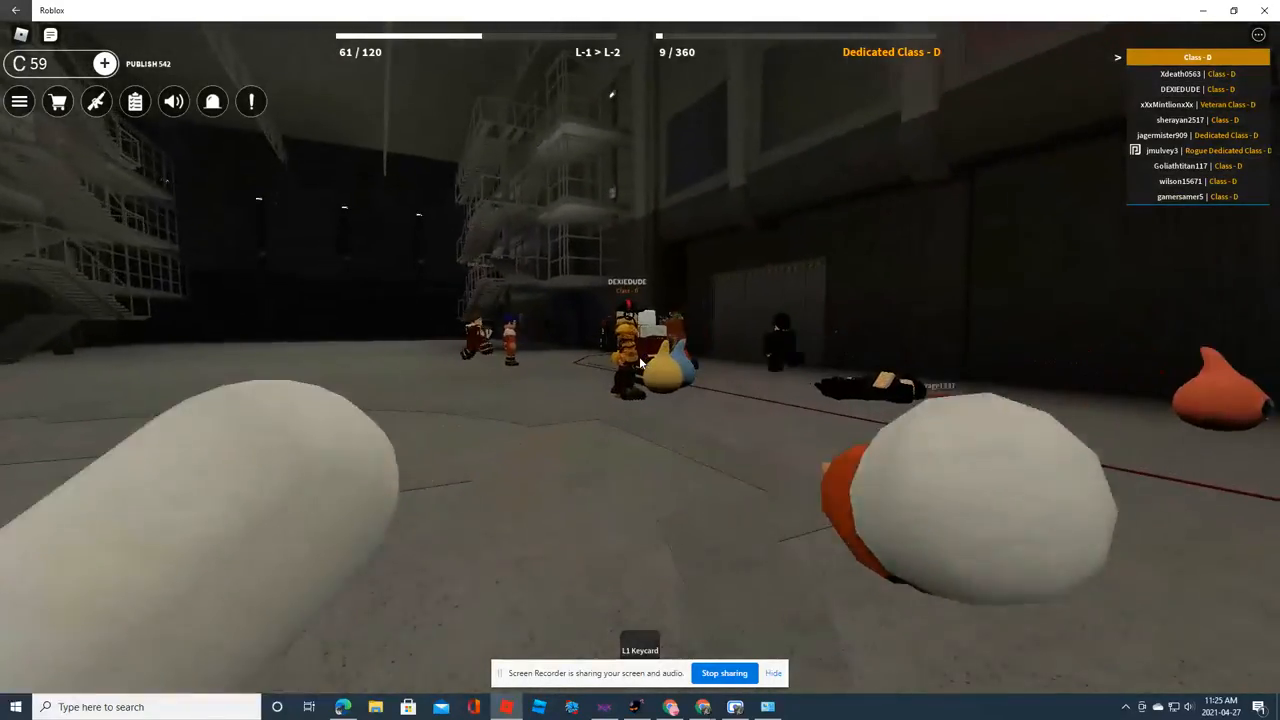
pyautogui.press('w')
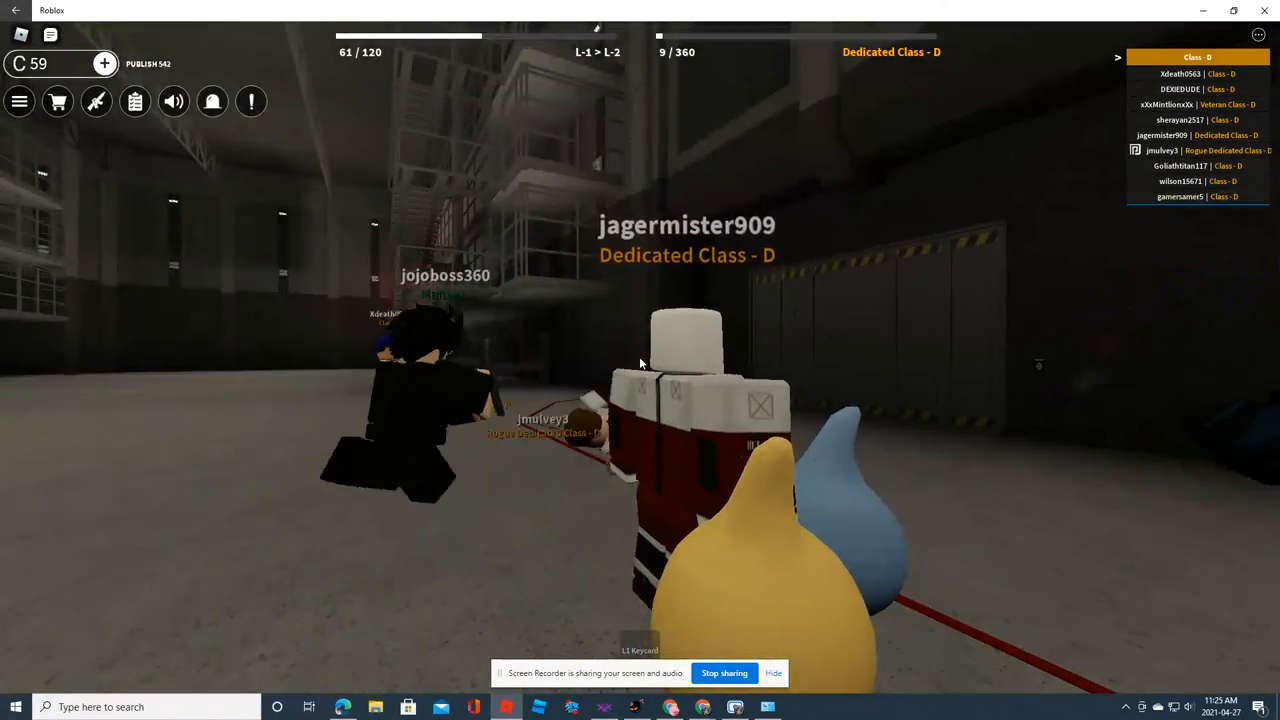
pyautogui.press('w')
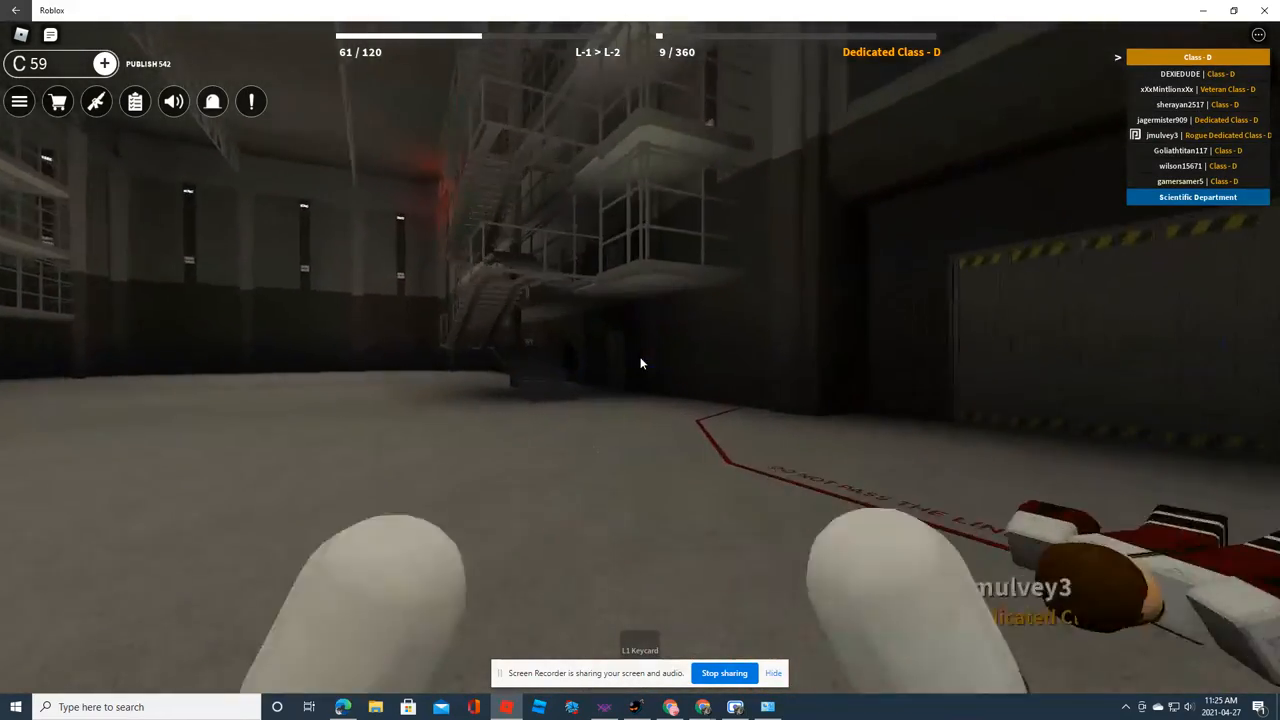
pyautogui.press('w')
pyautogui.press('w')
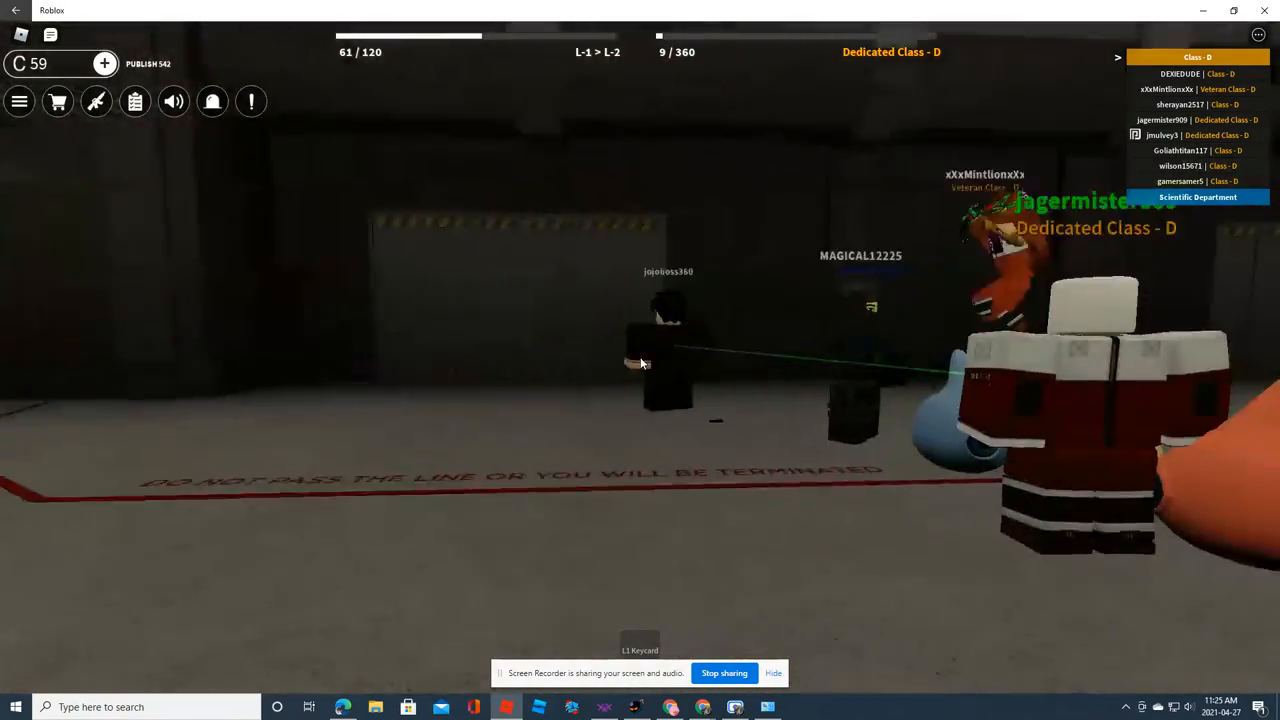
pyautogui.press('w')
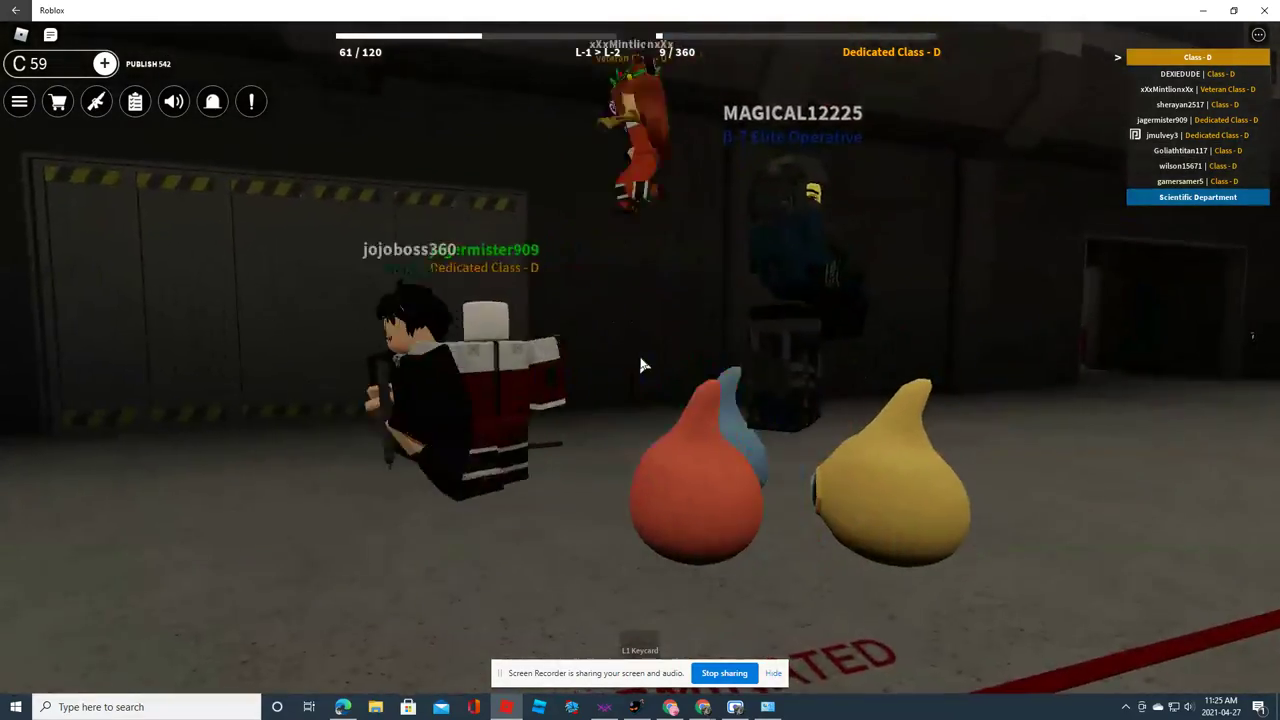
pyautogui.scroll(-3, 641, 362)
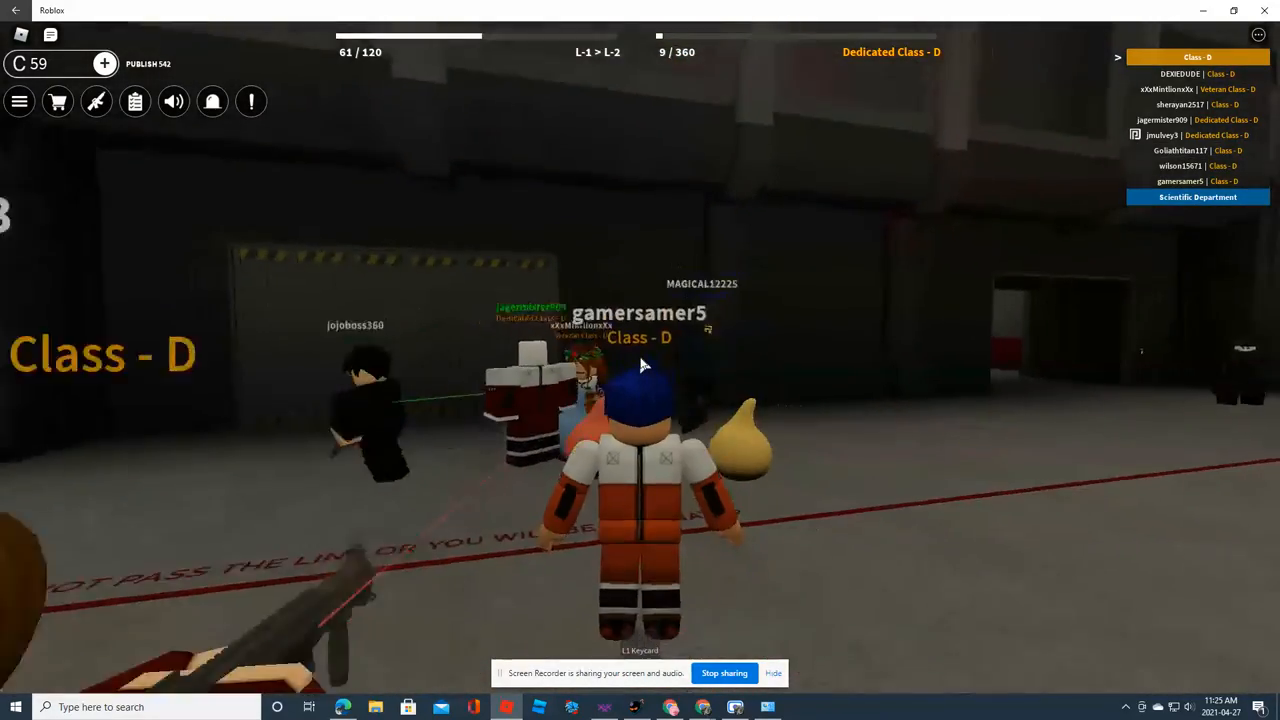
# Circle around the group, approach the armed prisoner near the red line and stop beside another prisoner
pyautogui.press('a')
pyautogui.press('s')
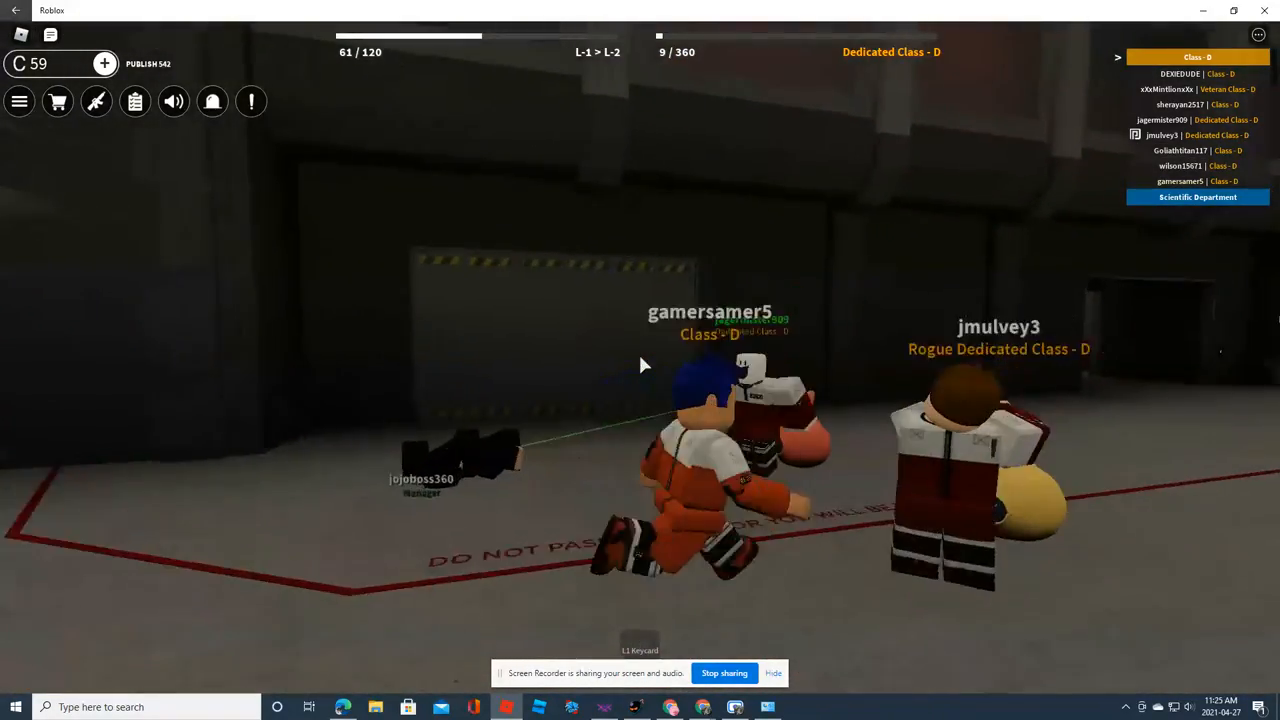
pyautogui.scroll(3, 659, 361)
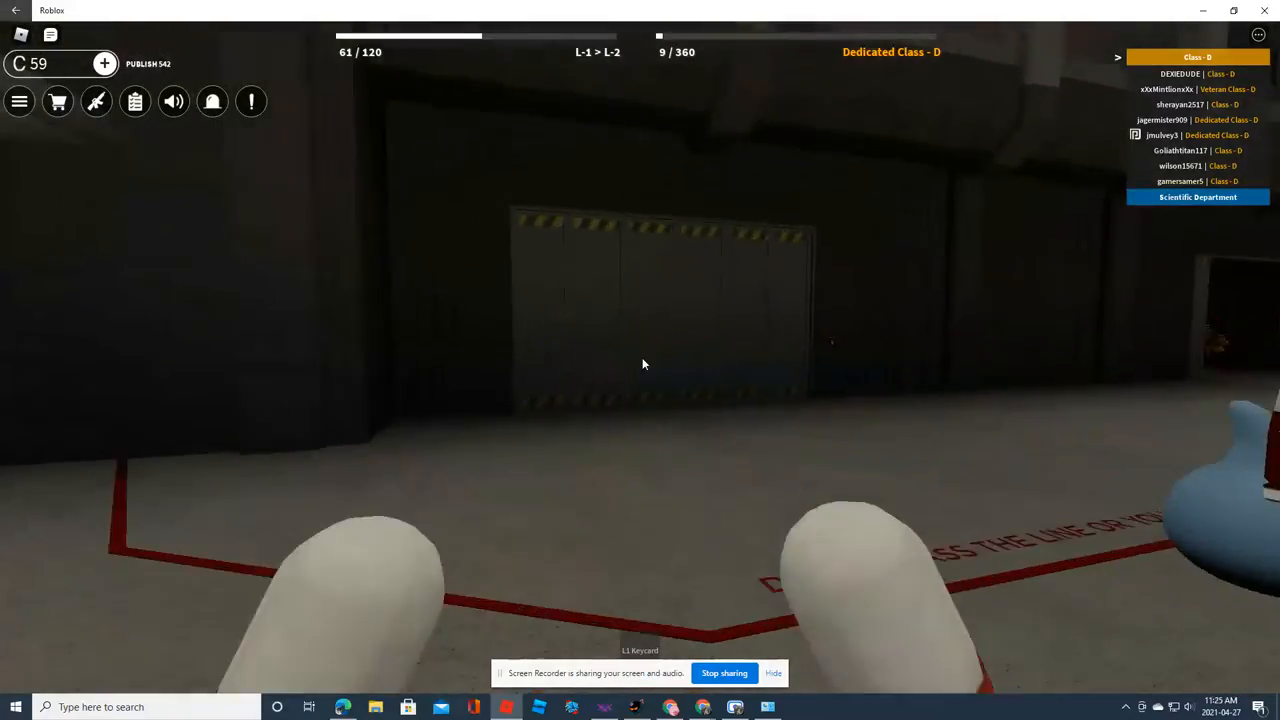
pyautogui.press('w')
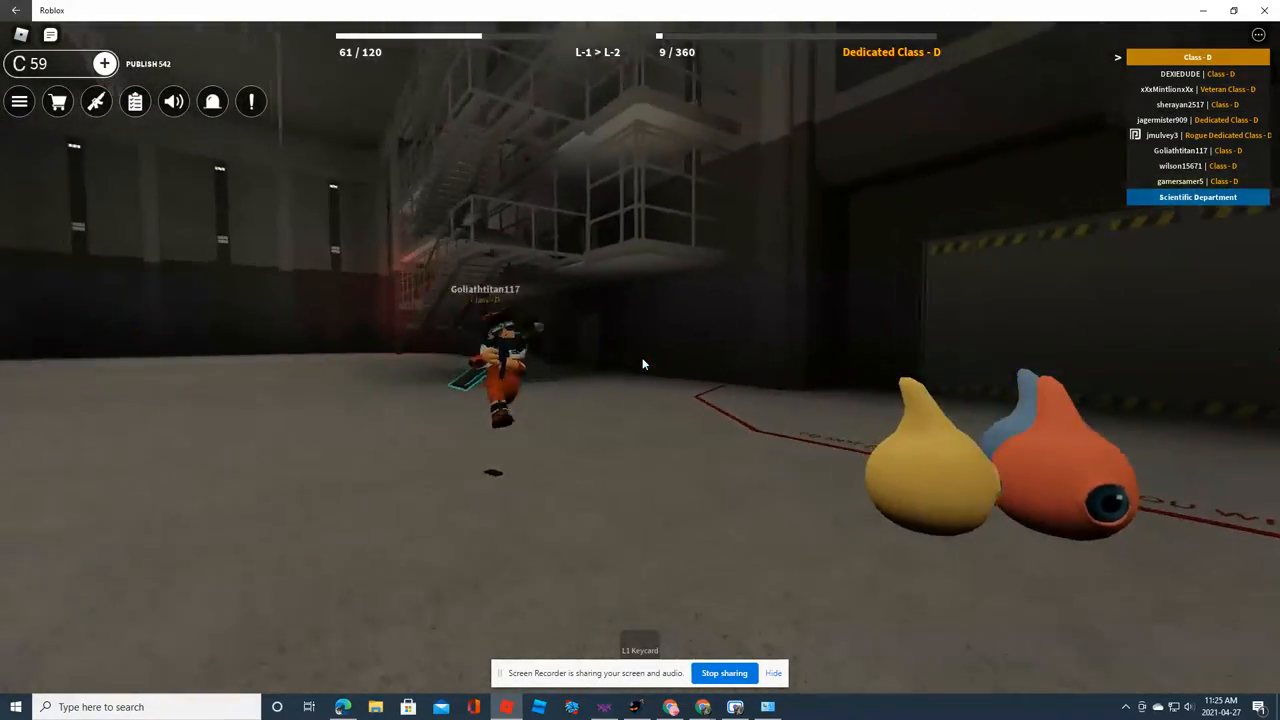
pyautogui.press('w')
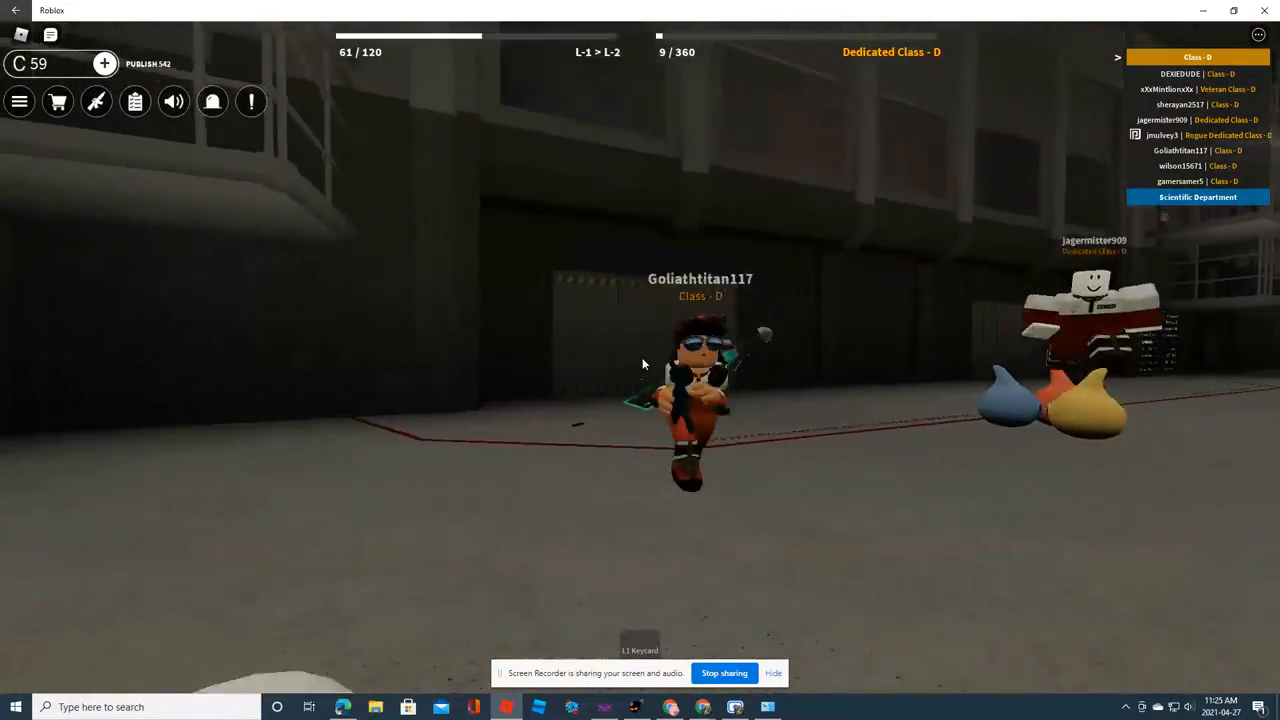
pyautogui.press('w')
pyautogui.press('w')
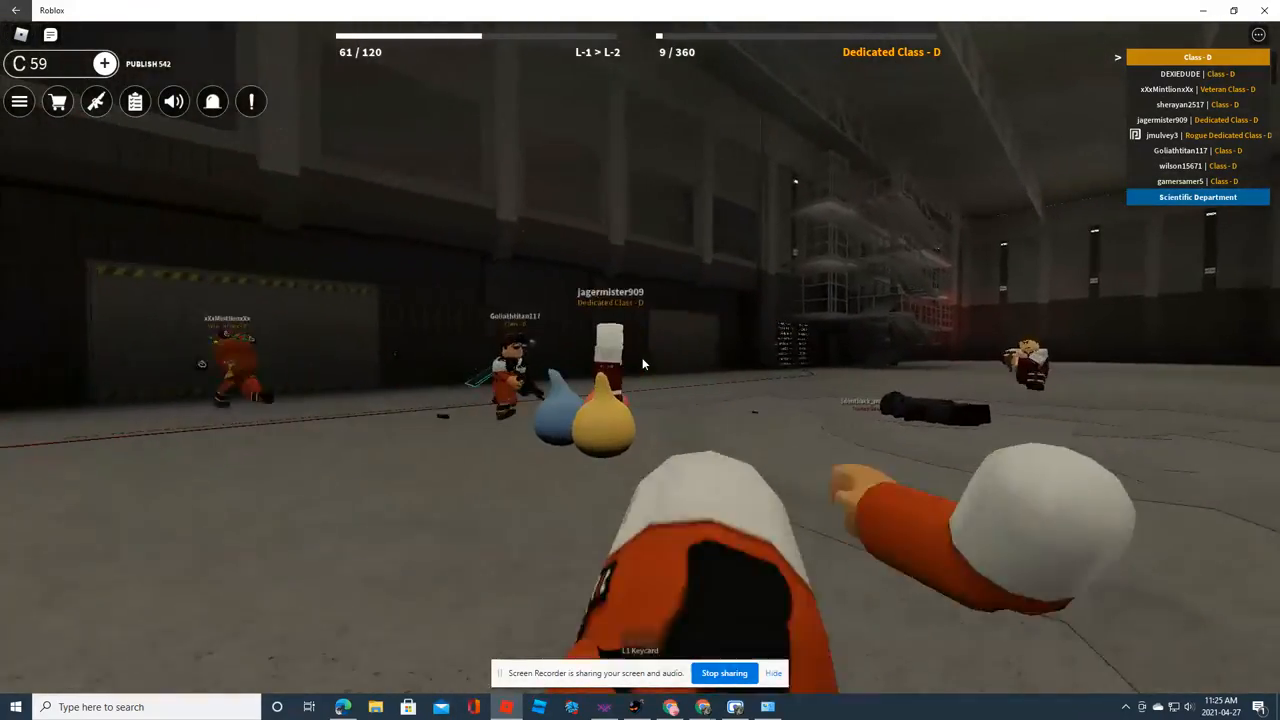
pyautogui.press('w')
pyautogui.press('w')
pyautogui.press('w')
# Walk the Class-D prisoner through the hall past the Labs container to the lit doorway of the dark bunk room
pyautogui.press('w')
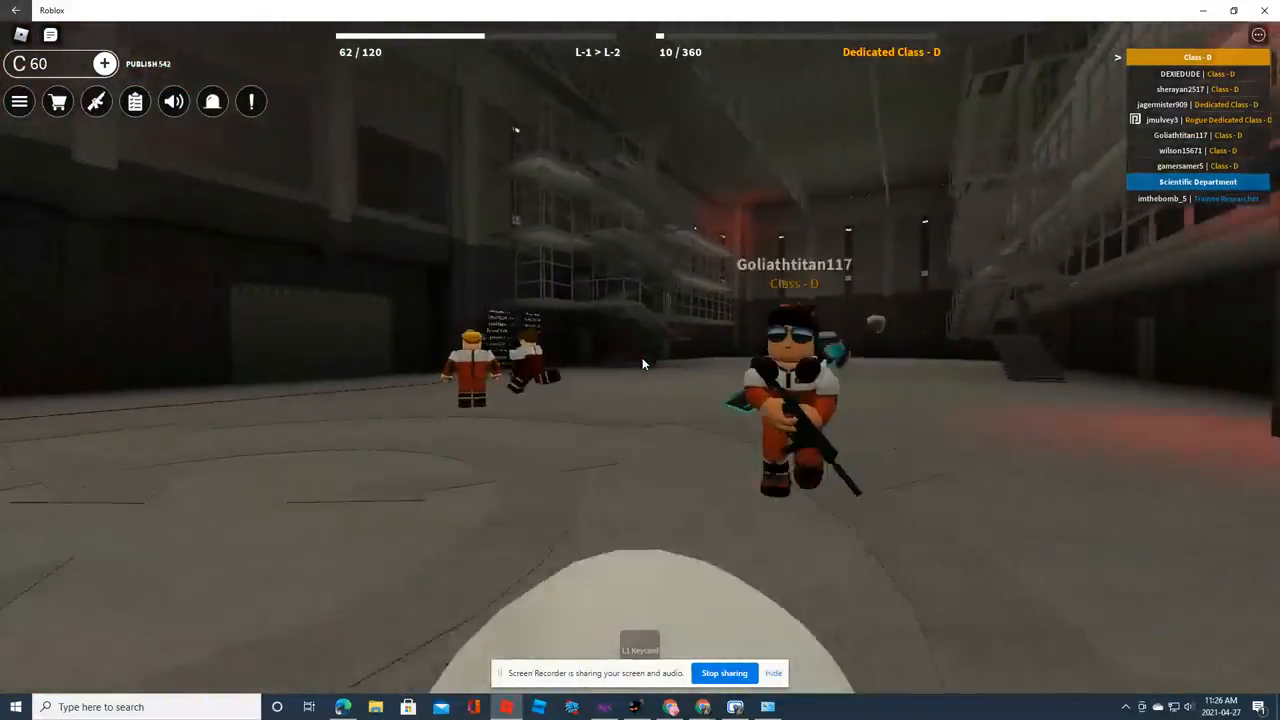
pyautogui.press('w')
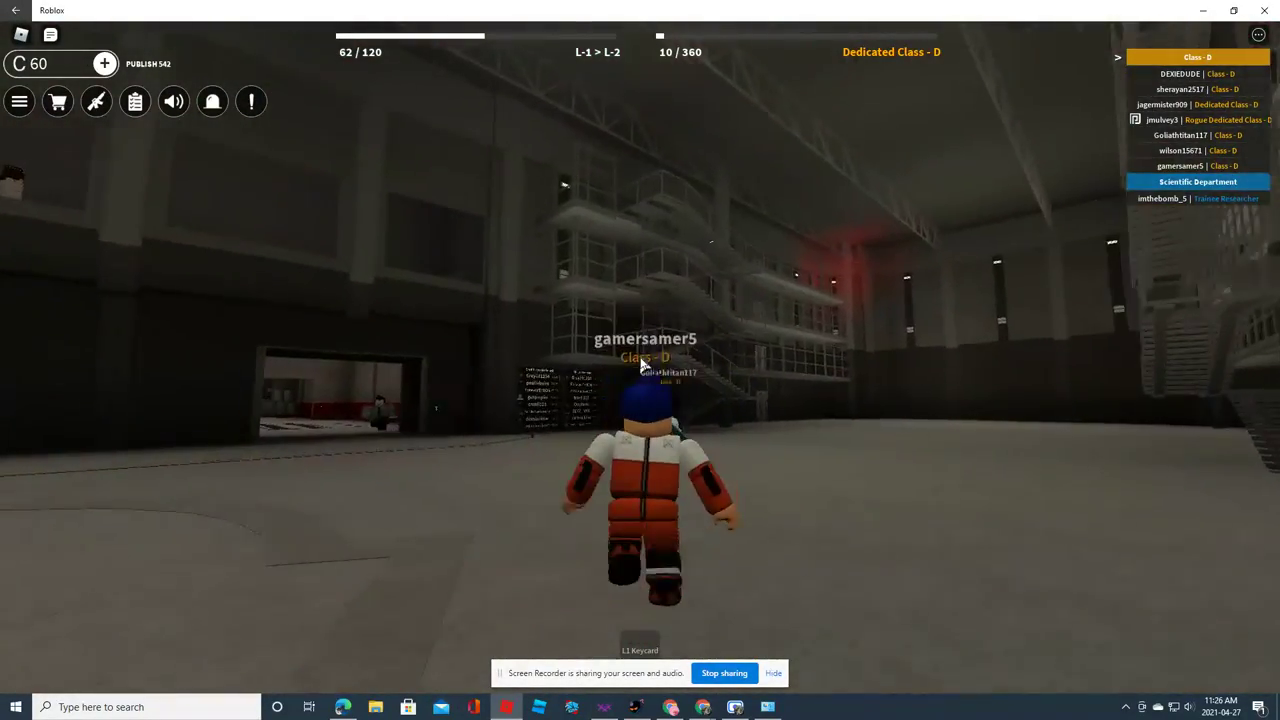
pyautogui.scroll(3, 643, 365)
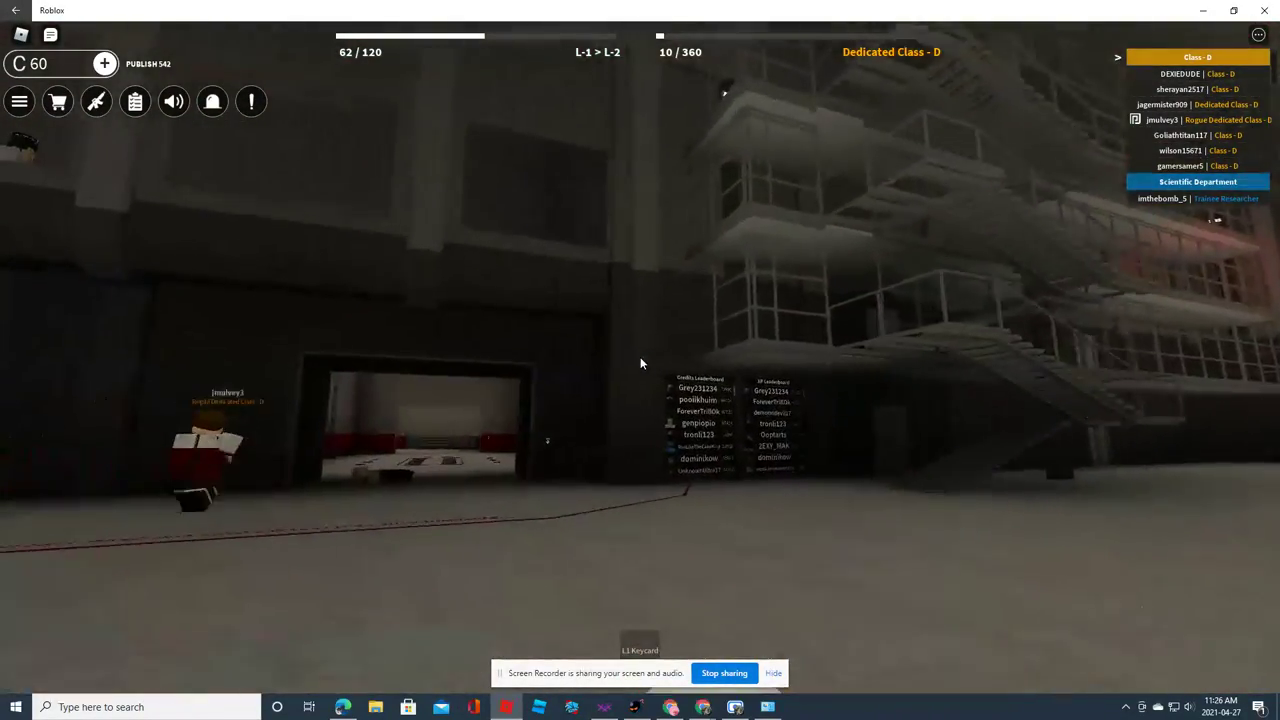
pyautogui.scroll(-3, 643, 365)
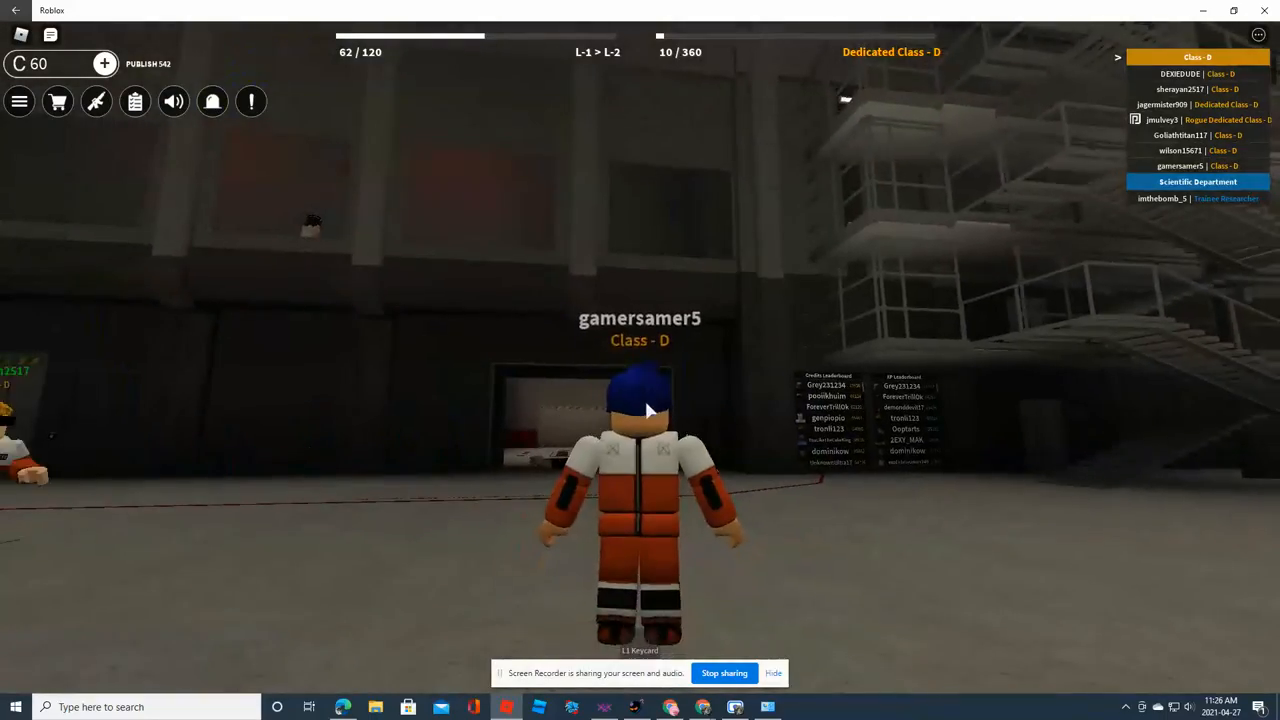
pyautogui.scroll(3, 641, 362)
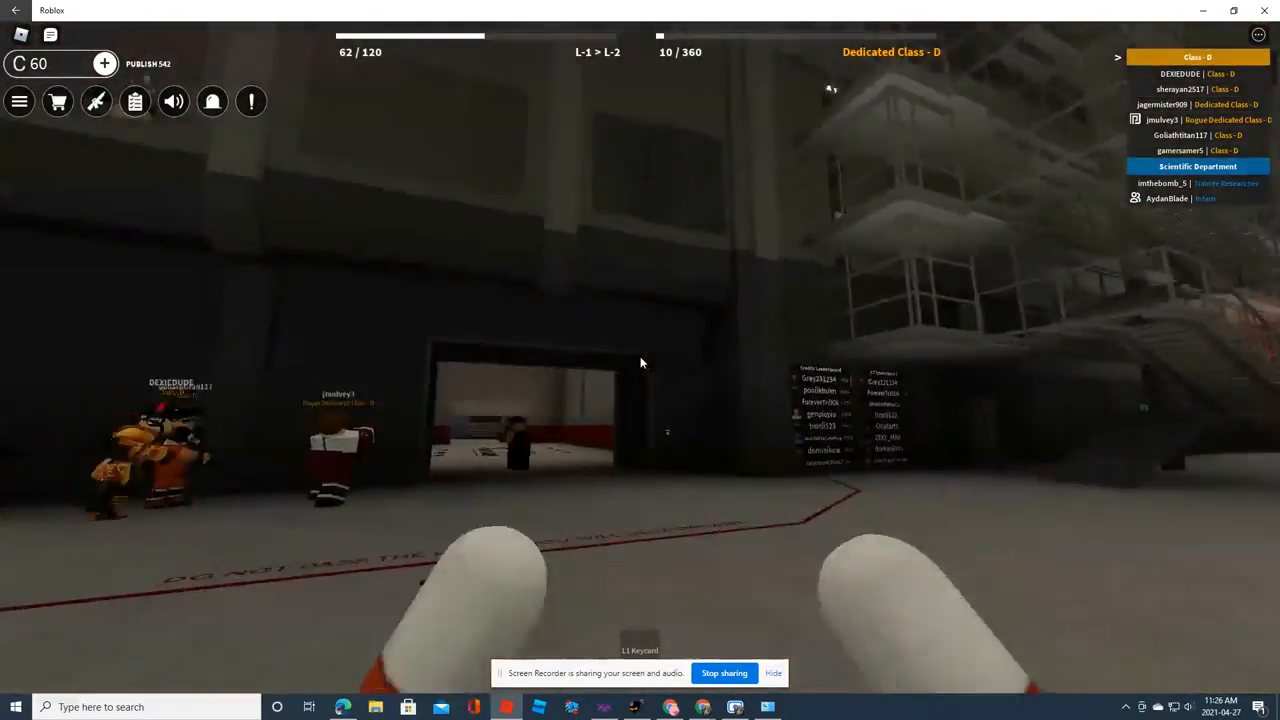
pyautogui.press('w')
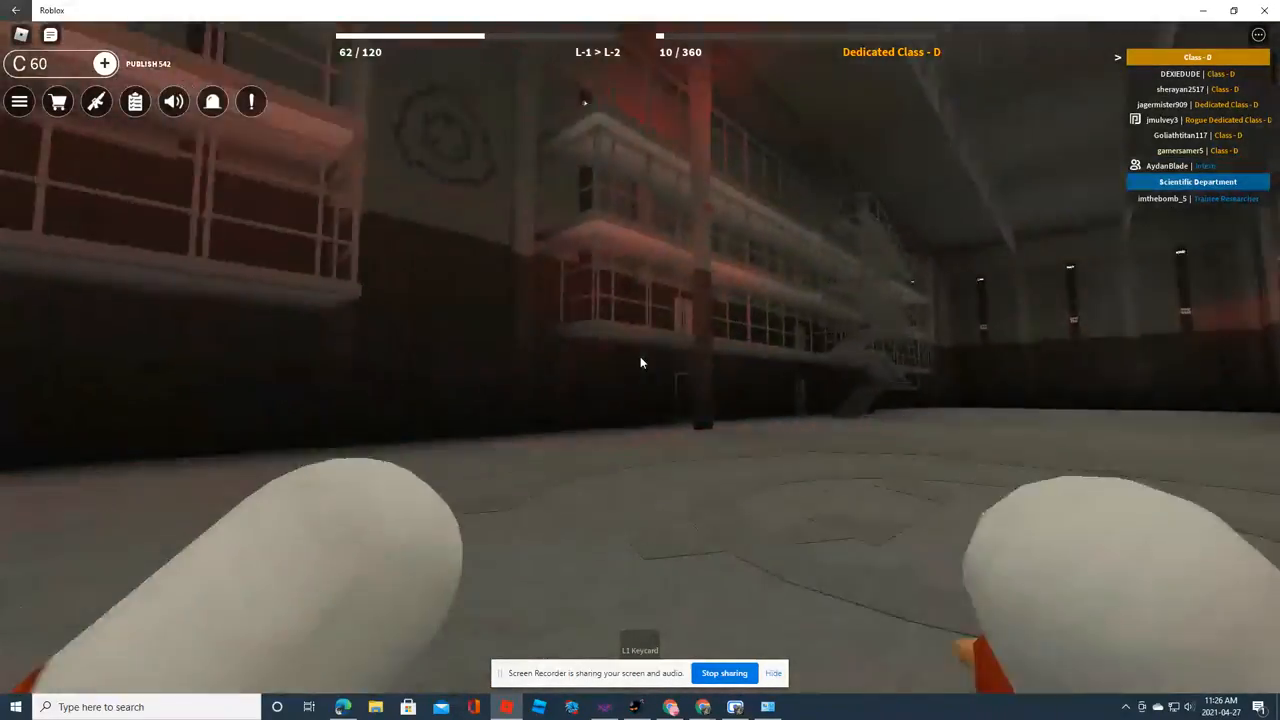
pyautogui.scroll(-3, 641, 362)
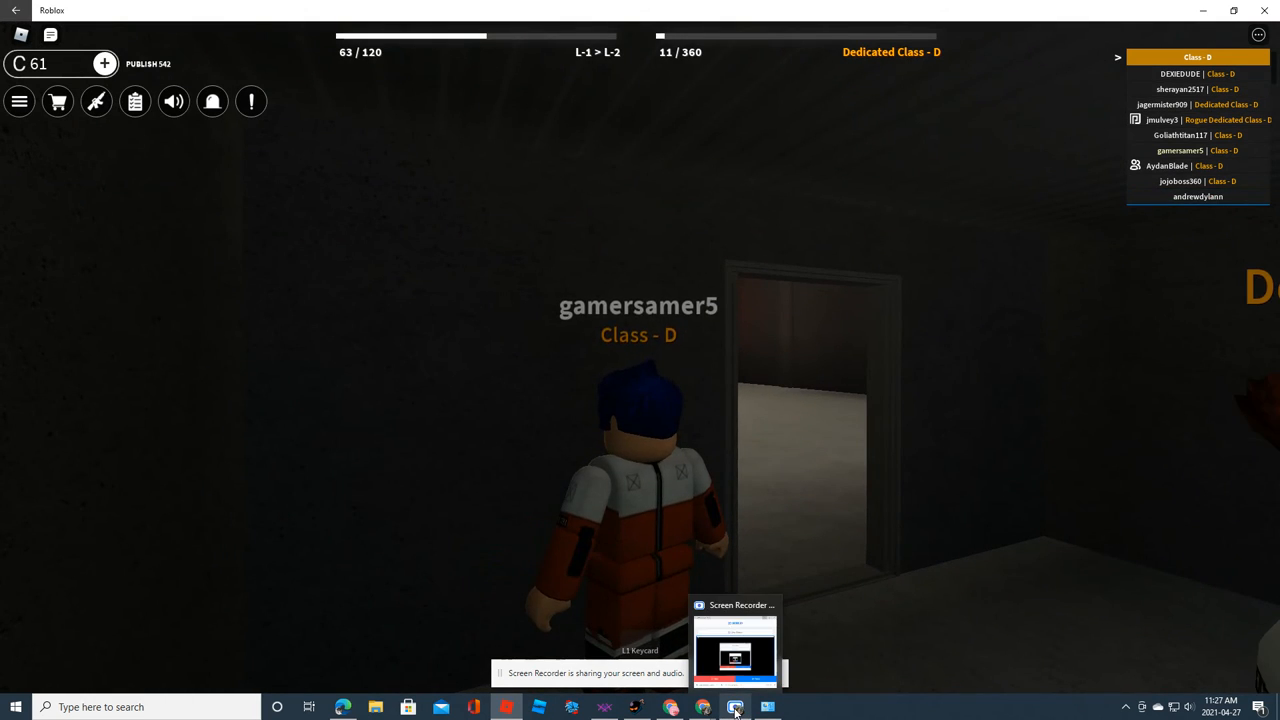
# Restore the Scre.io Screen Recorder window over the game from the taskbar thumbnail
pyautogui.click(735, 710)
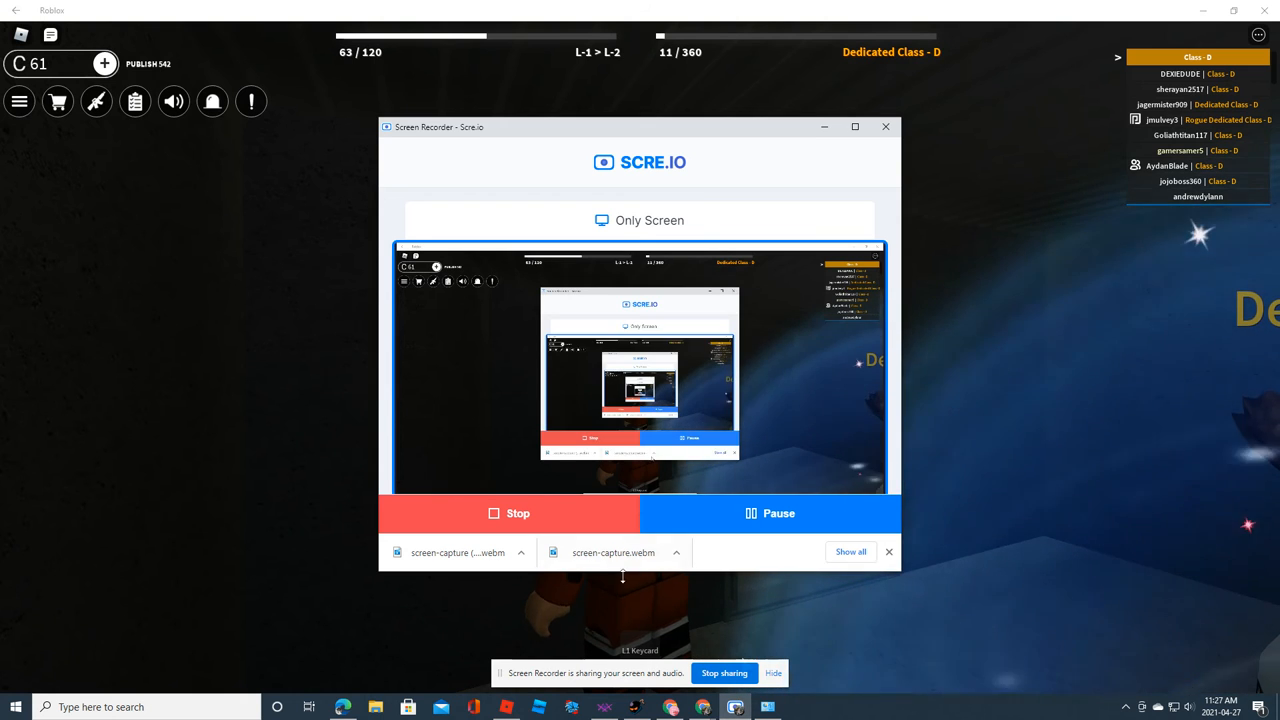